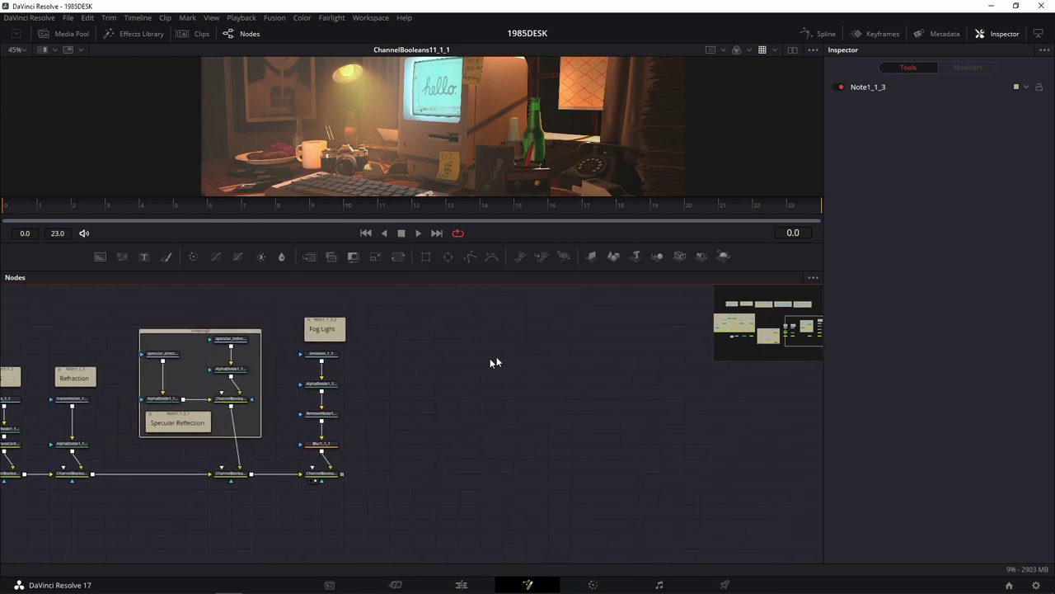
Bring the Underlay5_1 group into view, enlarge the viewer, and display the crypto_asset_1 matte
{"action": "left_click_drag", "start_coordinate": [520, 411], "coordinate": [742, 462]}
{"action": "scroll", "coordinate": [394, 435], "scroll_direction": "up", "scroll_amount": 3}
{"action": "scroll", "coordinate": [393, 434], "scroll_direction": "up", "scroll_amount": 1}
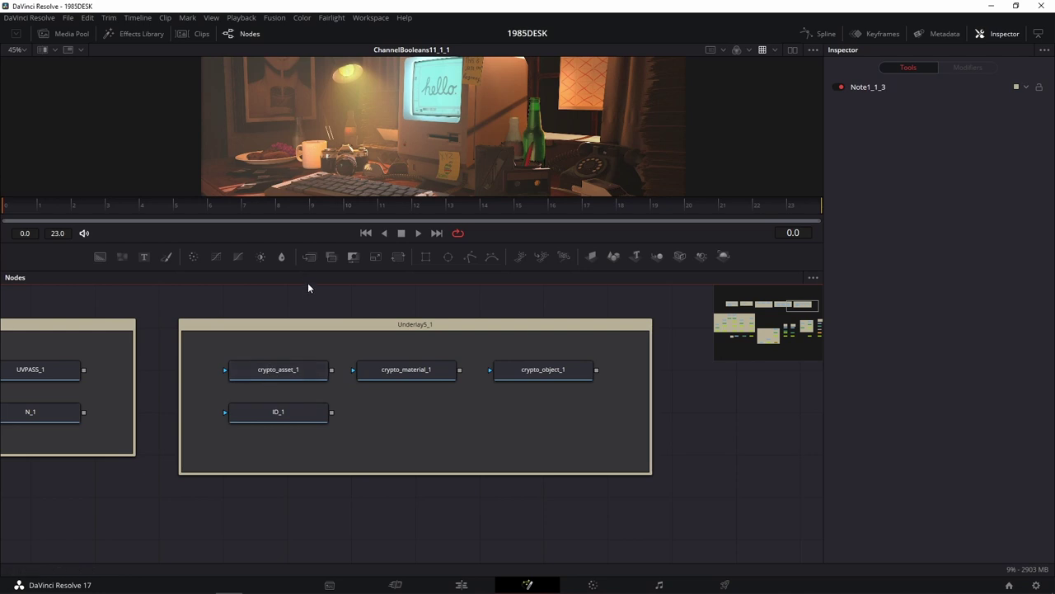
{"action": "left_click_drag", "start_coordinate": [313, 270], "coordinate": [310, 348]}
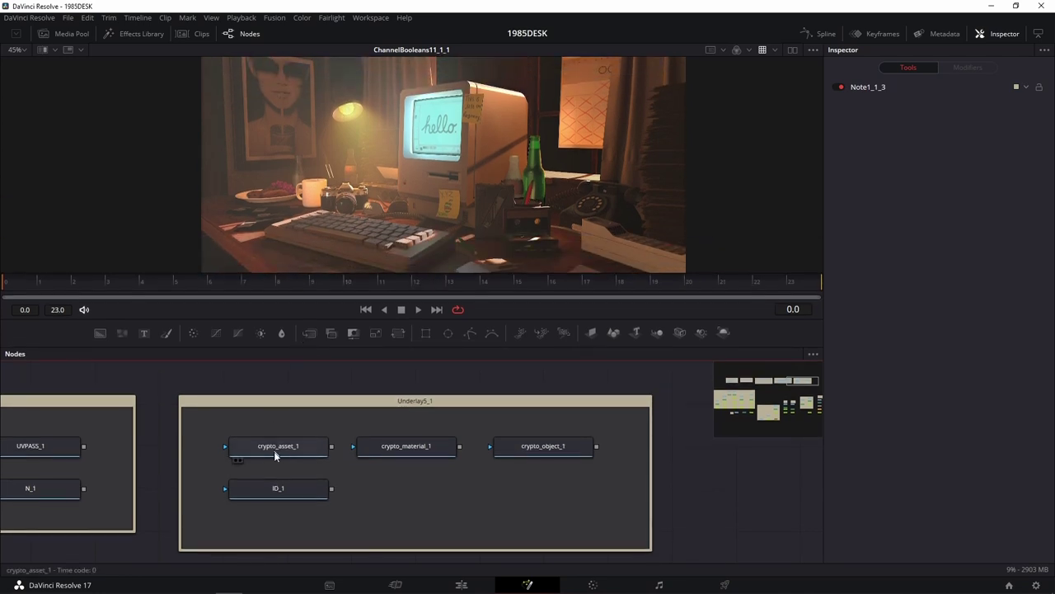
{"action": "mouse_move", "coordinate": [276, 450]}
{"action": "left_mouse_down"}
{"action": "mouse_move", "coordinate": [327, 369]}
{"action": "mouse_move", "coordinate": [275, 449]}
{"action": "left_mouse_up"}
{"action": "key", "text": "1"}
View the crypto_material_1 matte, then the crypto_object_1 matte
{"action": "left_click", "coordinate": [418, 449]}
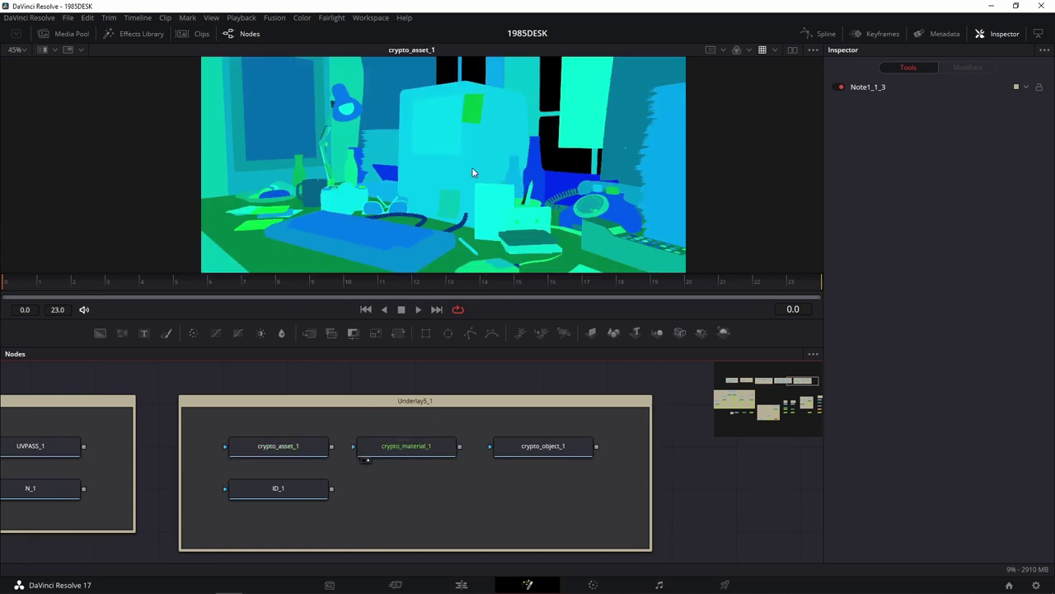
{"action": "key", "text": "1"}
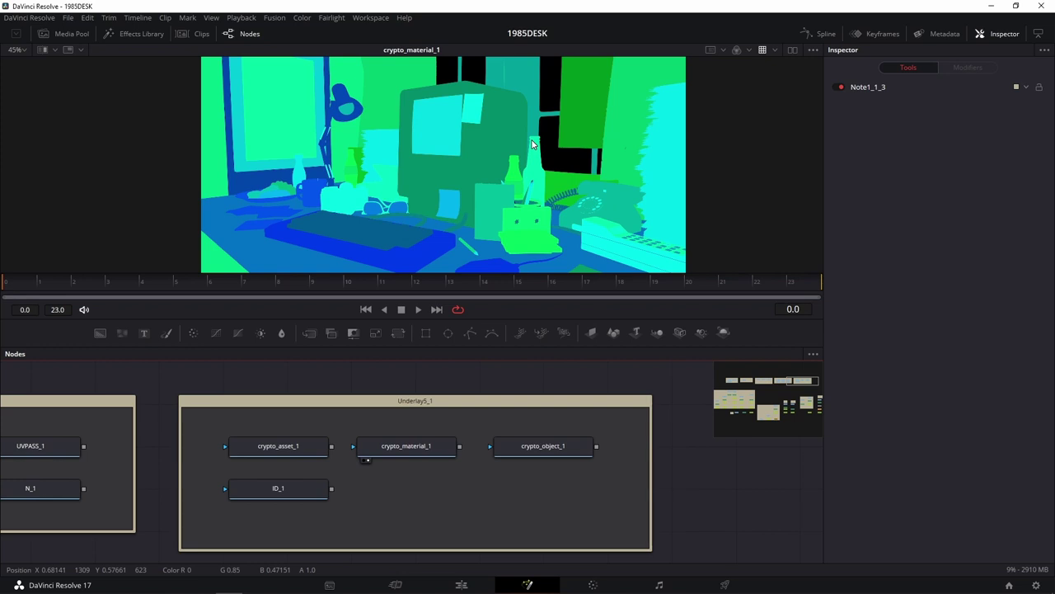
{"action": "left_click_drag", "start_coordinate": [732, 433], "coordinate": [370, 448]}
{"action": "left_click", "coordinate": [371, 451]}
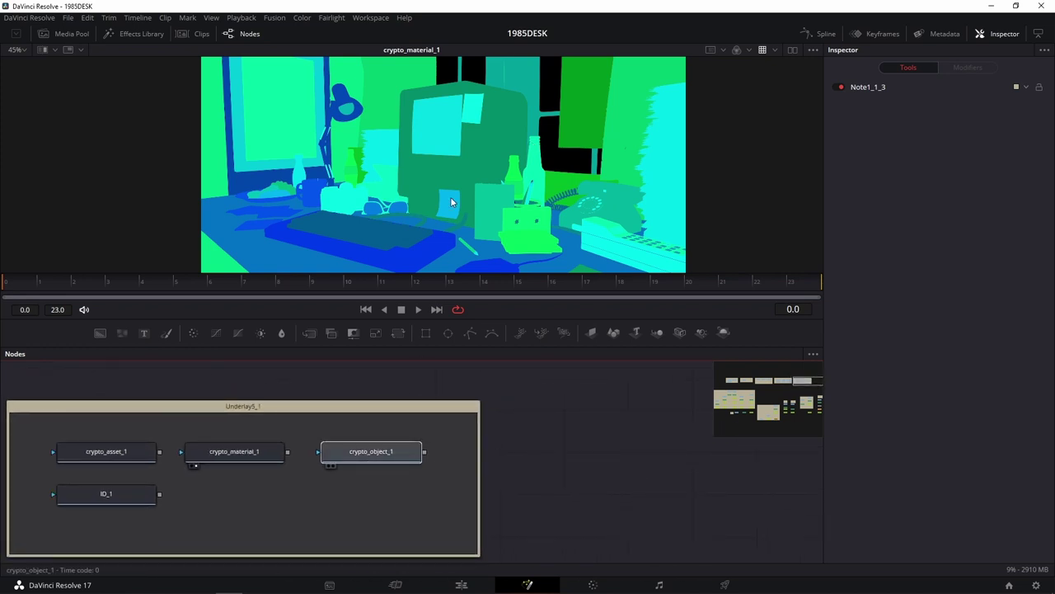
{"action": "left_click", "coordinate": [329, 465]}
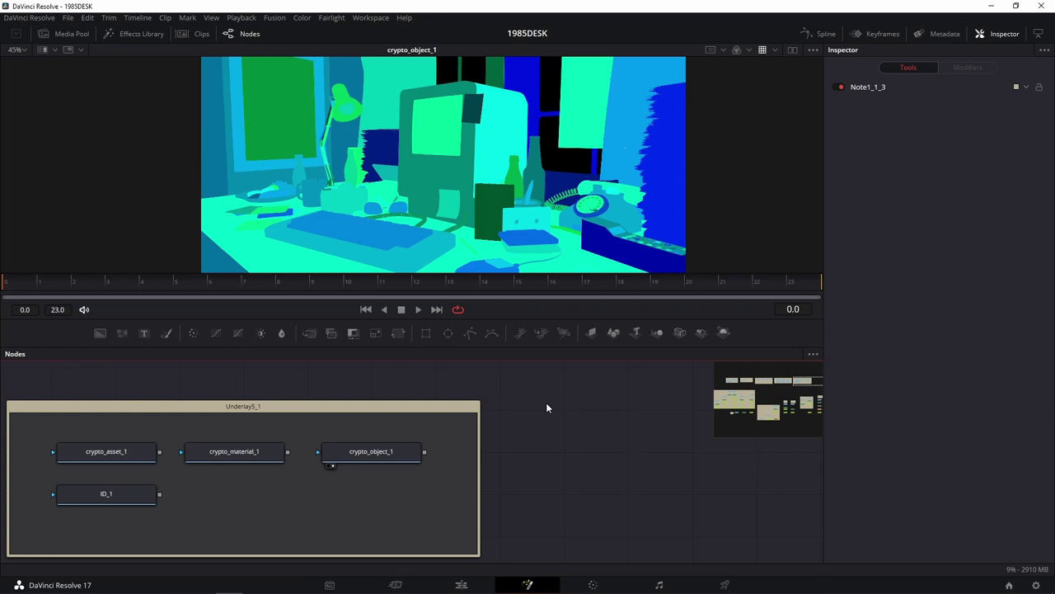
Reframe the whole Underlay5_1 group and select the three crypto nodes together
{"action": "left_click_drag", "start_coordinate": [546, 402], "coordinate": [358, 346]}
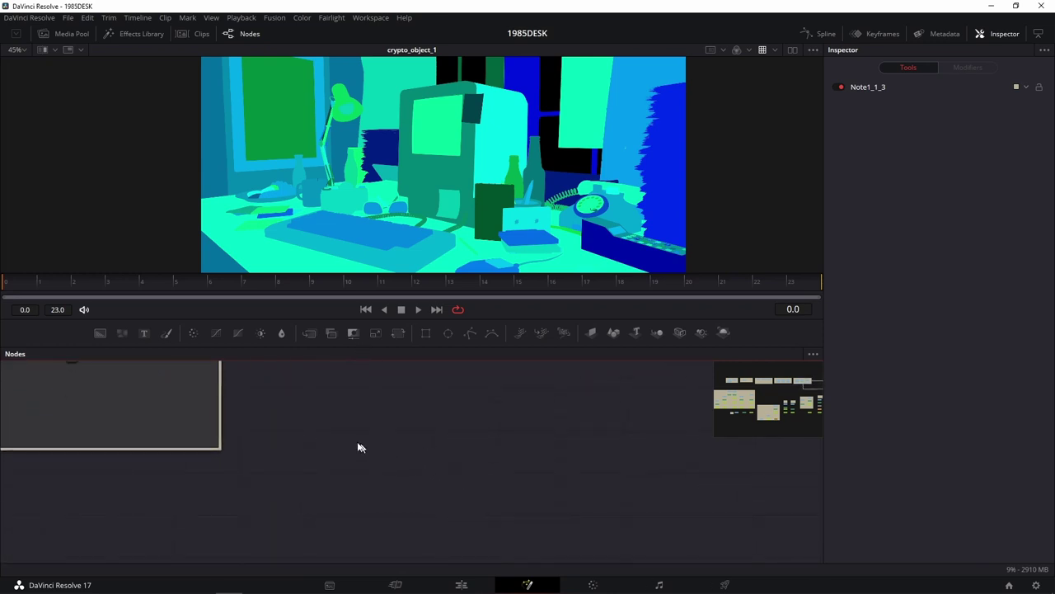
{"action": "left_click_drag", "start_coordinate": [346, 439], "coordinate": [701, 527]}
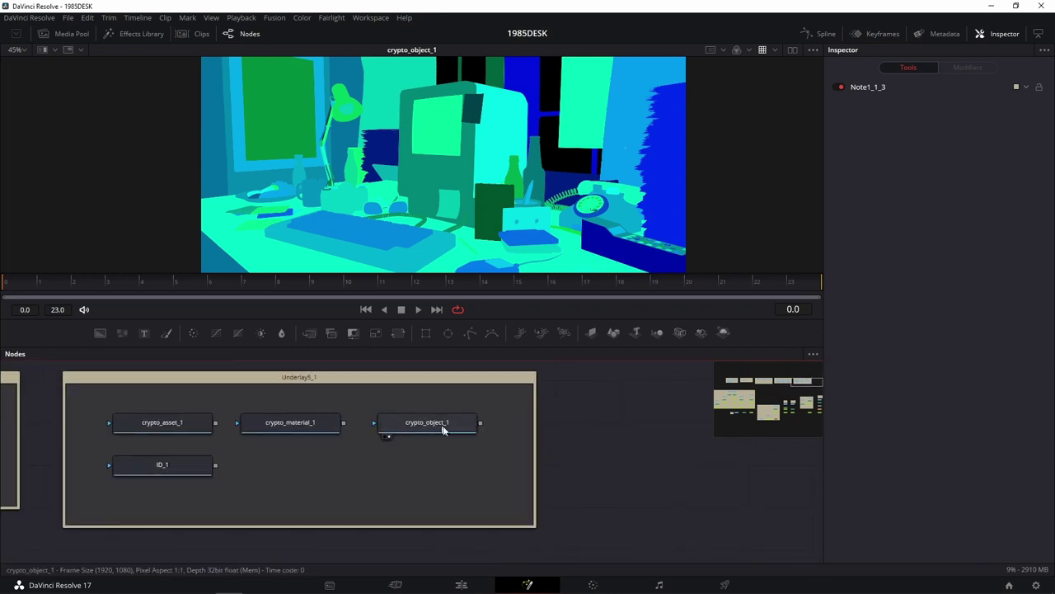
{"action": "left_click_drag", "start_coordinate": [499, 396], "coordinate": [194, 449]}
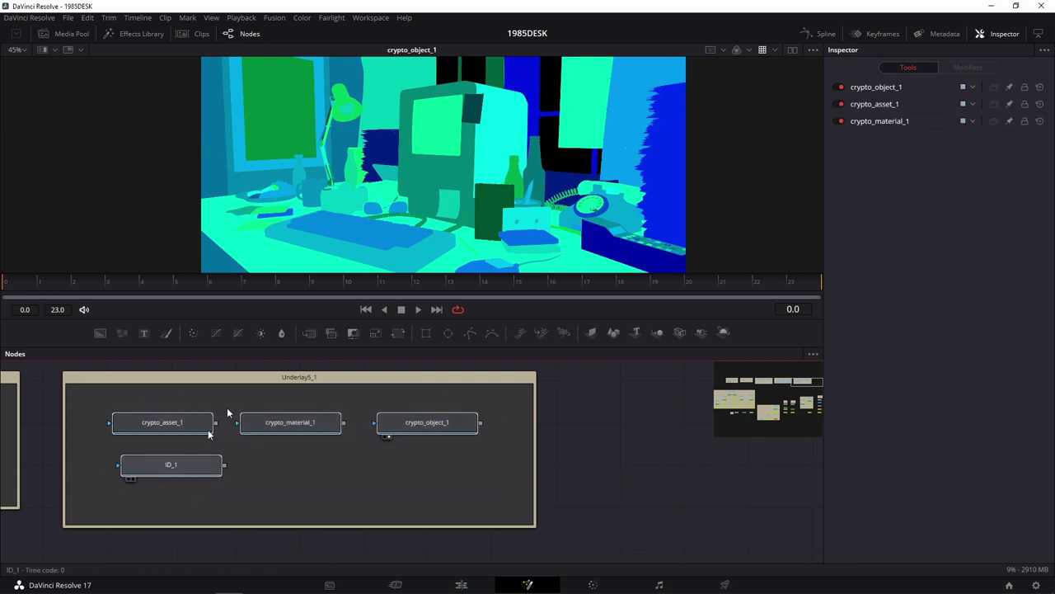
Select only crypto_object_1 and inspect the crypto_material_1 matte in the viewer
{"action": "left_click", "coordinate": [417, 437]}
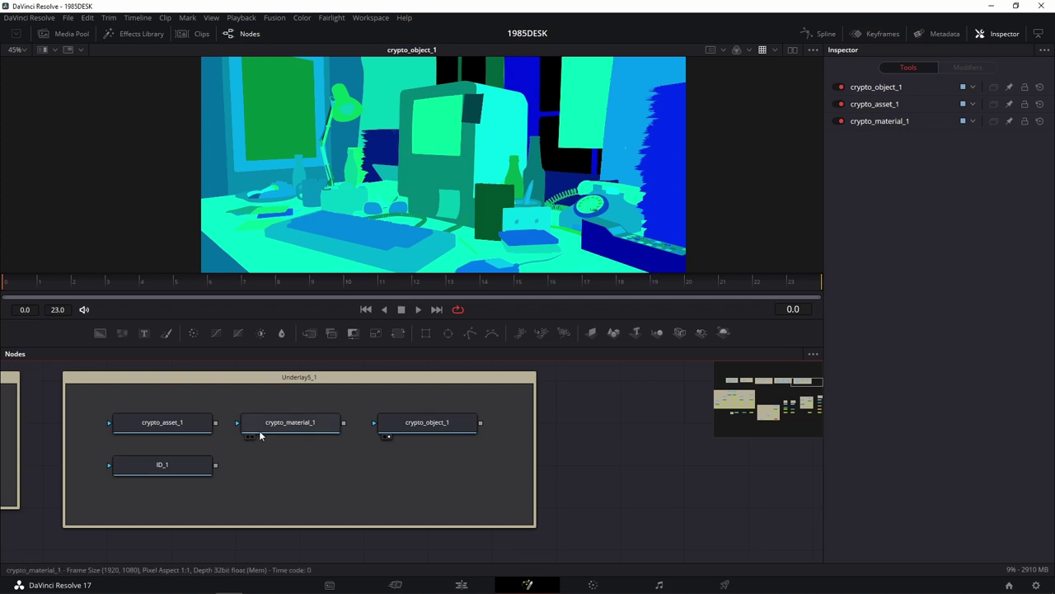
{"action": "left_click_drag", "start_coordinate": [302, 424], "coordinate": [505, 206]}
{"action": "scroll", "coordinate": [463, 174], "scroll_direction": "up", "scroll_amount": 3}
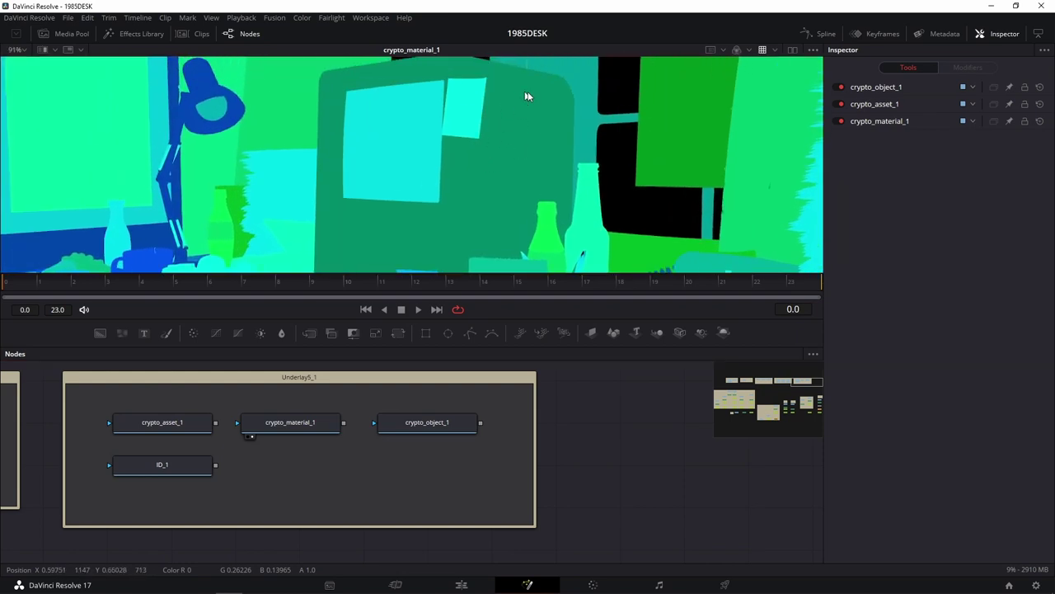
{"action": "scroll", "coordinate": [672, 486], "scroll_direction": "down", "scroll_amount": 3}
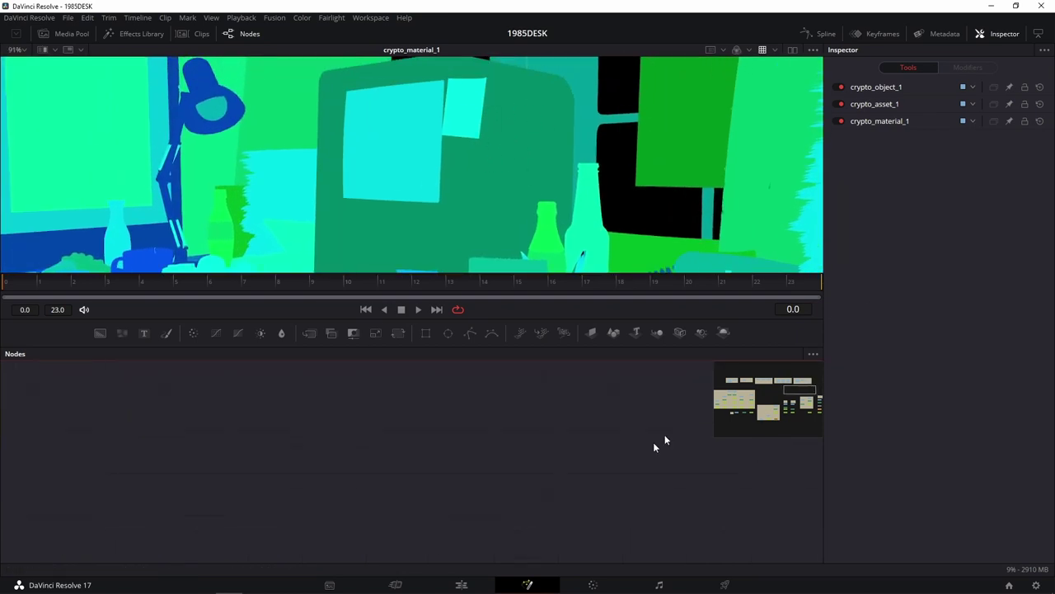
{"action": "scroll", "coordinate": [569, 469], "scroll_direction": "left", "scroll_amount": 5}
{"action": "scroll", "coordinate": [414, 495], "scroll_direction": "down", "scroll_amount": 3}
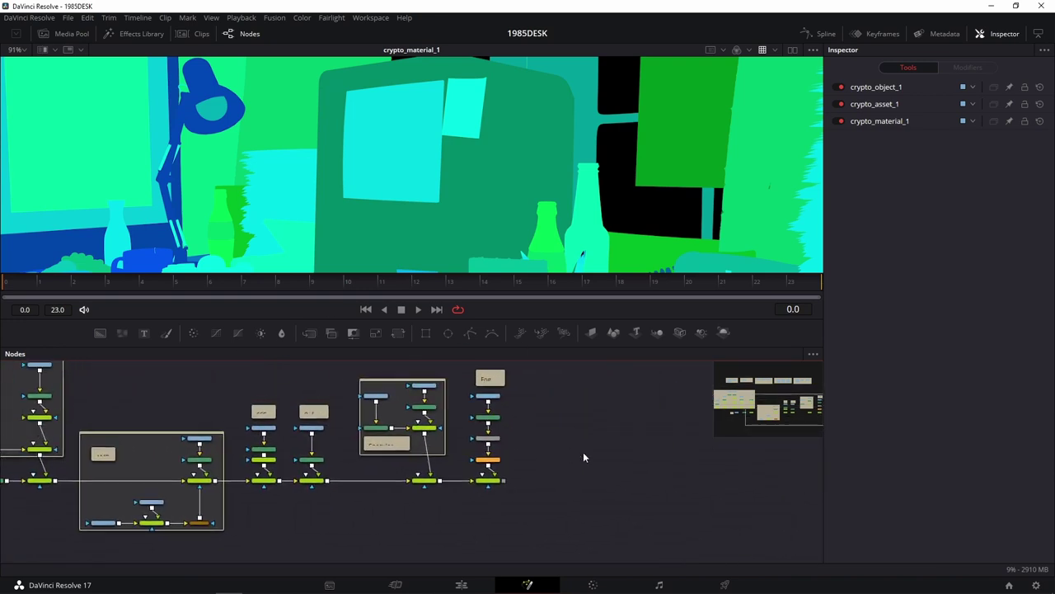
{"action": "scroll", "coordinate": [521, 498], "scroll_direction": "up", "scroll_amount": 5}
Show the final ChannelBooleans11_1 render of the desk in the viewer
{"action": "left_click_drag", "start_coordinate": [377, 472], "coordinate": [557, 176]}
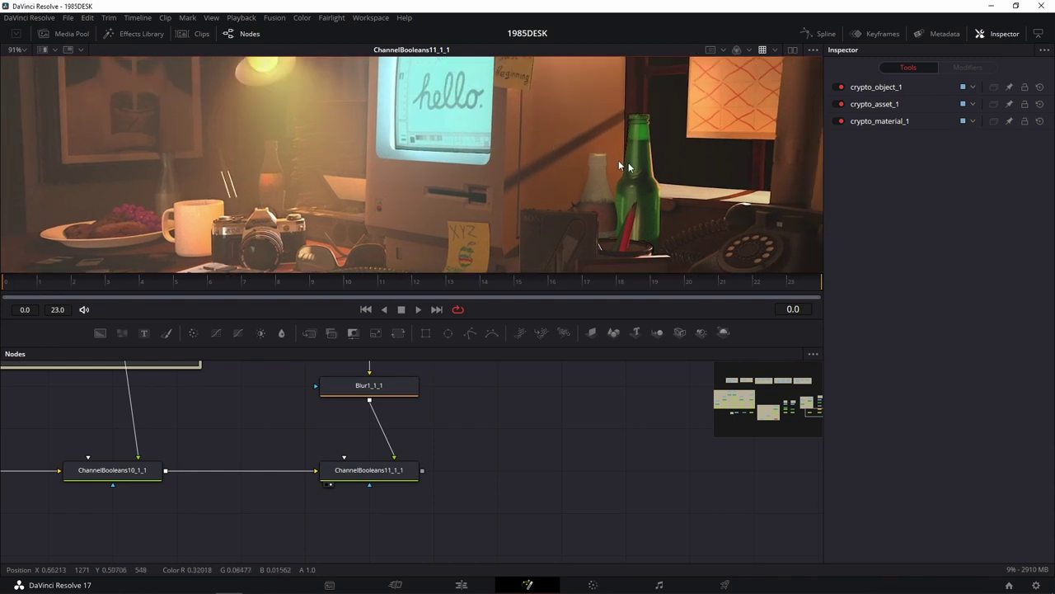
{"action": "scroll", "coordinate": [626, 165], "scroll_direction": "up", "scroll_amount": 3}
{"action": "scroll", "coordinate": [480, 136], "scroll_direction": "up", "scroll_amount": 3}
{"action": "scroll", "coordinate": [480, 138], "scroll_direction": "down", "scroll_amount": 5}
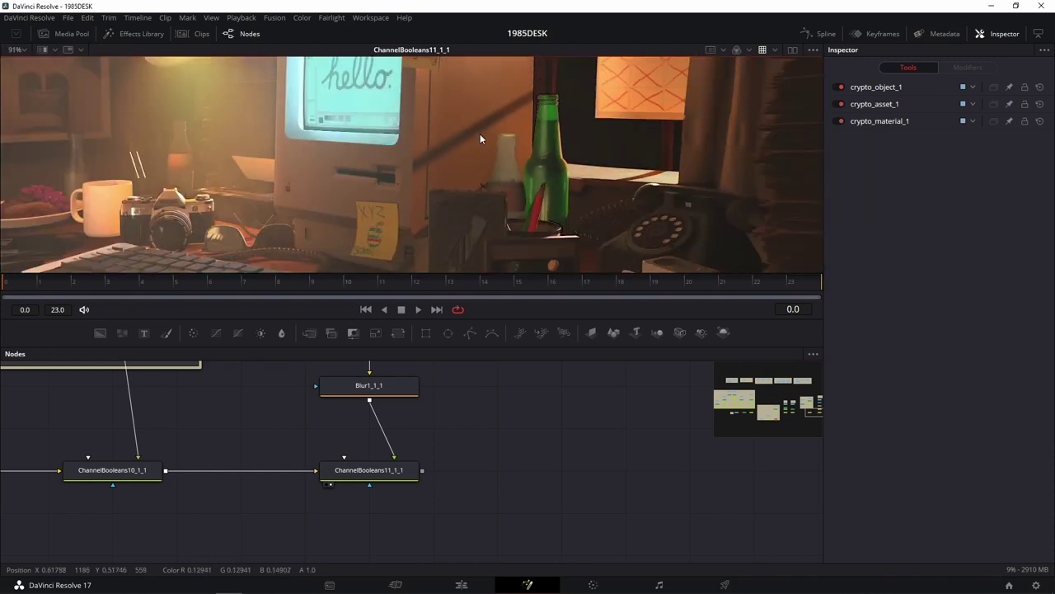
{"action": "scroll", "coordinate": [464, 140], "scroll_direction": "up", "scroll_amount": 2}
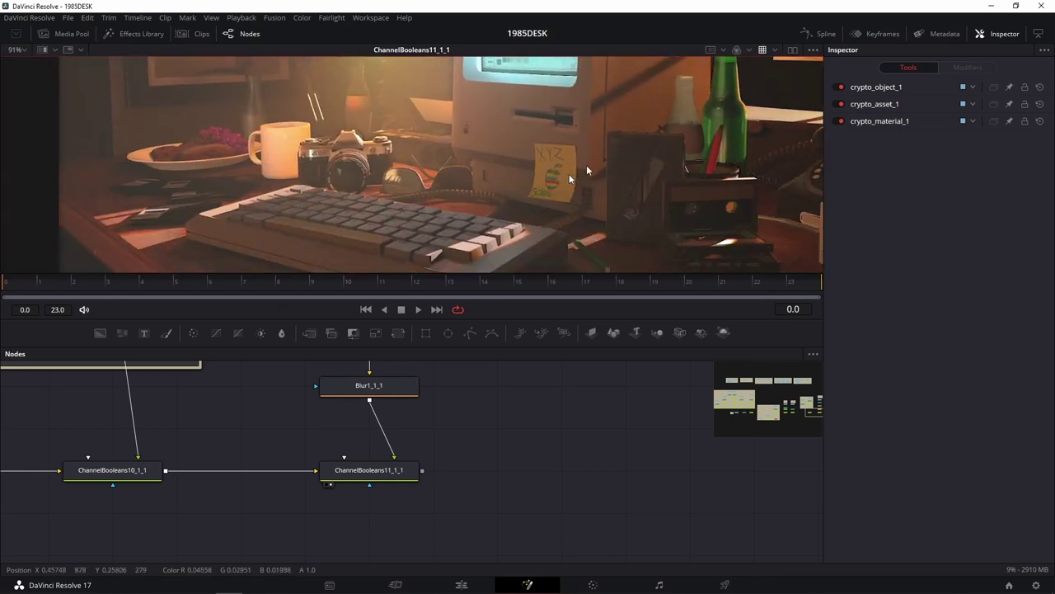
{"action": "scroll", "coordinate": [519, 232], "scroll_direction": "up", "scroll_amount": 2}
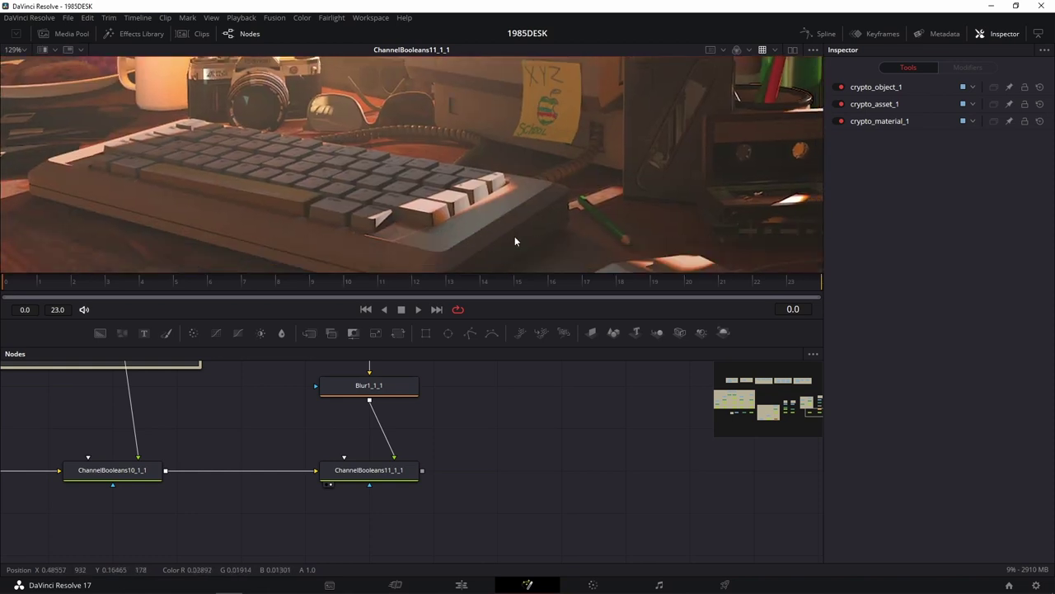
Pan to the RemoveNoise node and zoom the viewer in on the desk
{"action": "left_click_drag", "start_coordinate": [561, 400], "coordinate": [463, 455]}
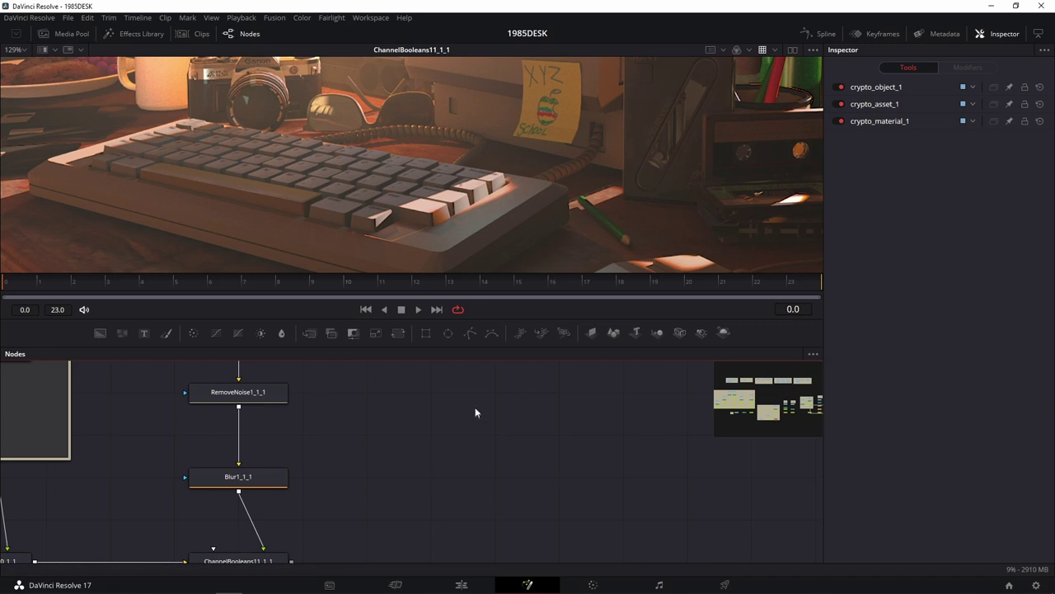
{"action": "scroll", "coordinate": [396, 410], "scroll_direction": "up", "scroll_amount": 2}
{"action": "scroll", "coordinate": [483, 421], "scroll_direction": "left", "scroll_amount": 3}
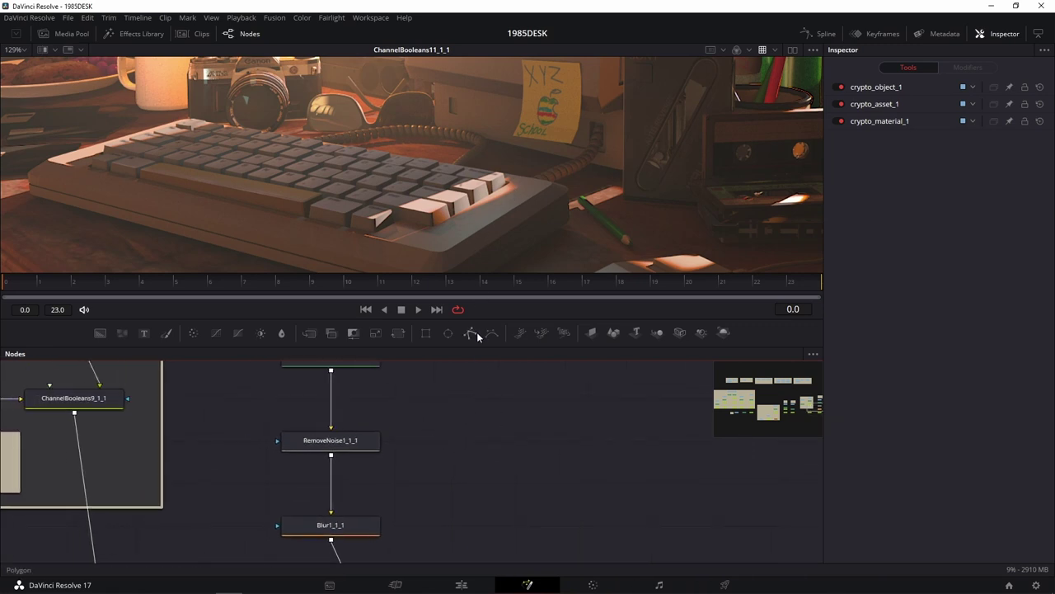
{"action": "scroll", "coordinate": [462, 461], "scroll_direction": "up", "scroll_amount": 2}
{"action": "scroll", "coordinate": [478, 478], "scroll_direction": "down", "scroll_amount": 2}
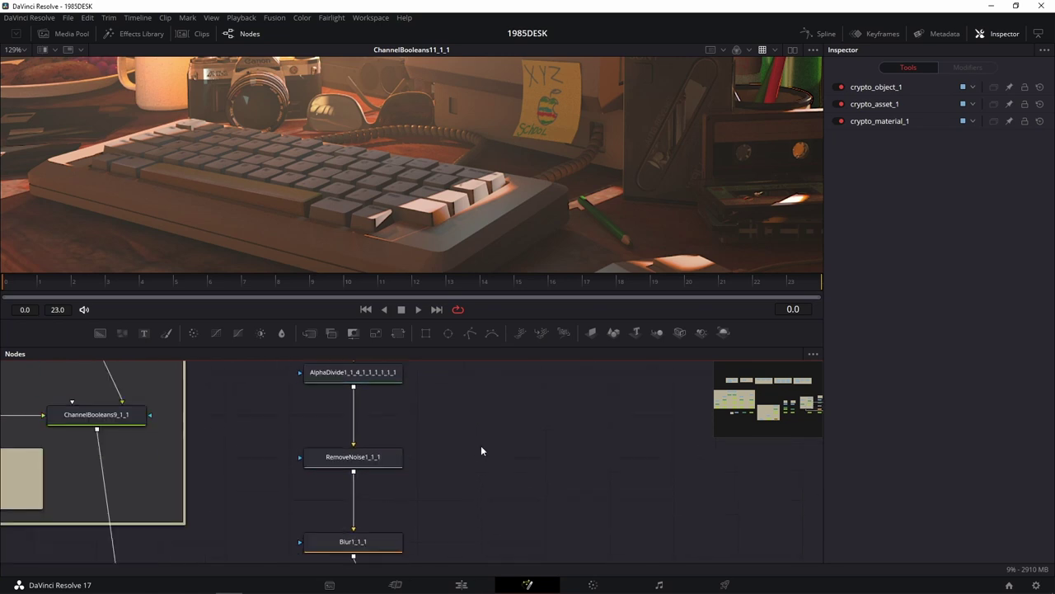
{"action": "scroll", "coordinate": [484, 432], "scroll_direction": "up", "scroll_amount": 2}
{"action": "scroll", "coordinate": [485, 432], "scroll_direction": "up", "scroll_amount": 5}
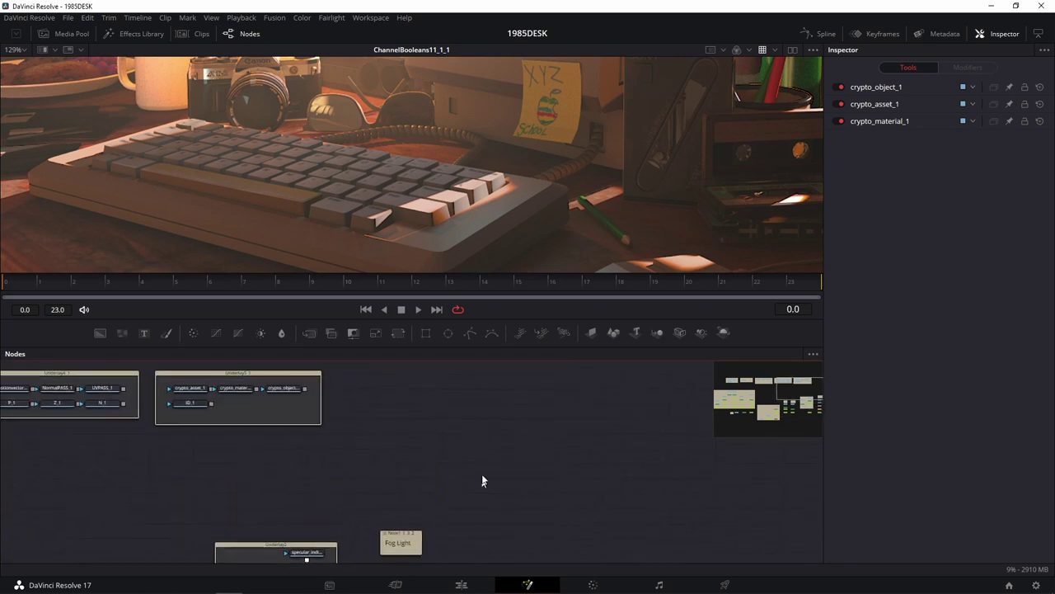
{"action": "scroll", "coordinate": [494, 487], "scroll_direction": "up", "scroll_amount": 2}
{"action": "scroll", "coordinate": [338, 491], "scroll_direction": "up", "scroll_amount": 5, "text": "ctrl"}
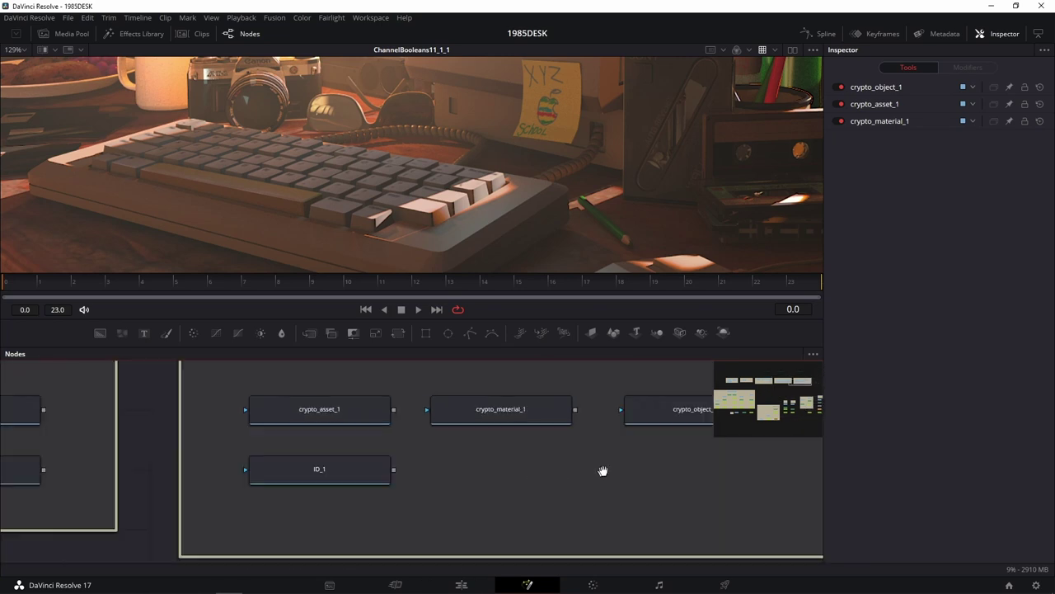
Display the ID_1 cryptomatte colours in the viewer and open its loader settings
{"action": "left_click", "coordinate": [354, 470]}
{"action": "key", "text": "1"}
{"action": "scroll", "coordinate": [487, 200], "scroll_direction": "down", "scroll_amount": 2}
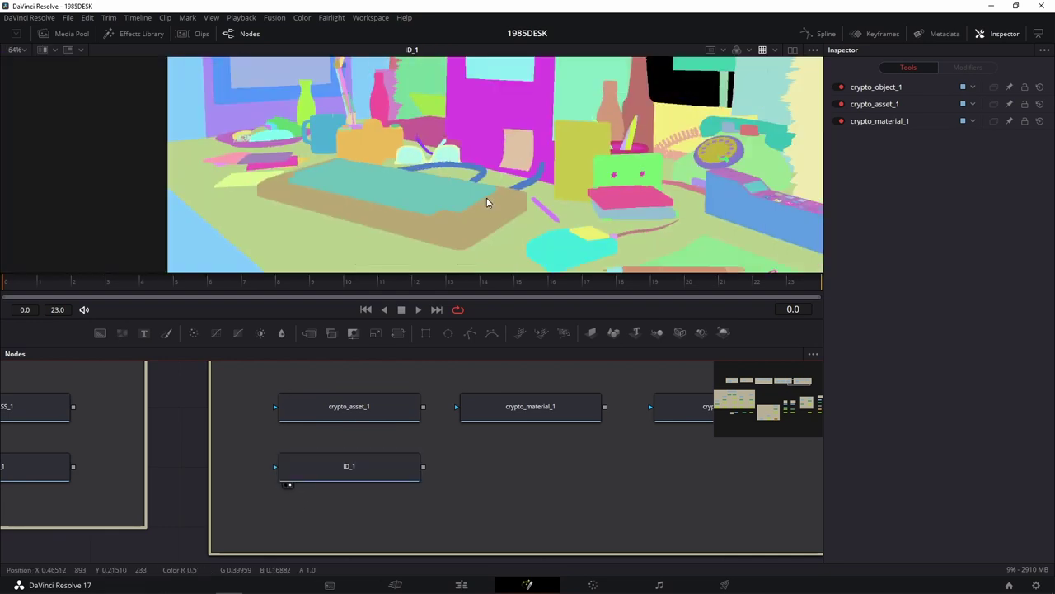
{"action": "scroll", "coordinate": [447, 189], "scroll_direction": "down", "scroll_amount": 2}
{"action": "left_click", "coordinate": [394, 471]}
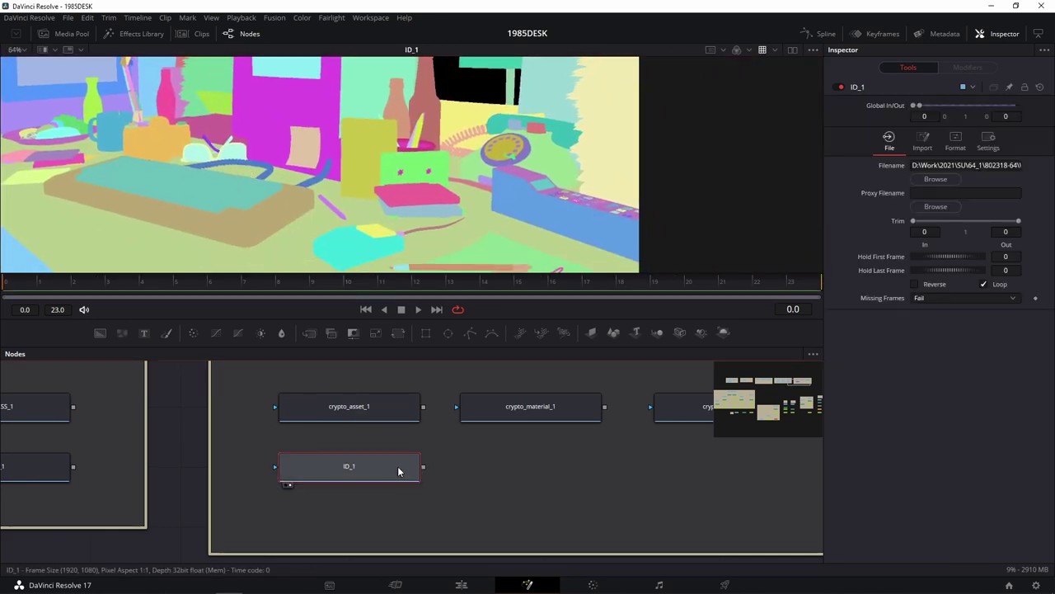
Paste a copy of ID_1 as ID_1_1 beside the Fog Light emission chain
{"action": "scroll", "coordinate": [519, 433], "scroll_direction": "down", "scroll_amount": 5}
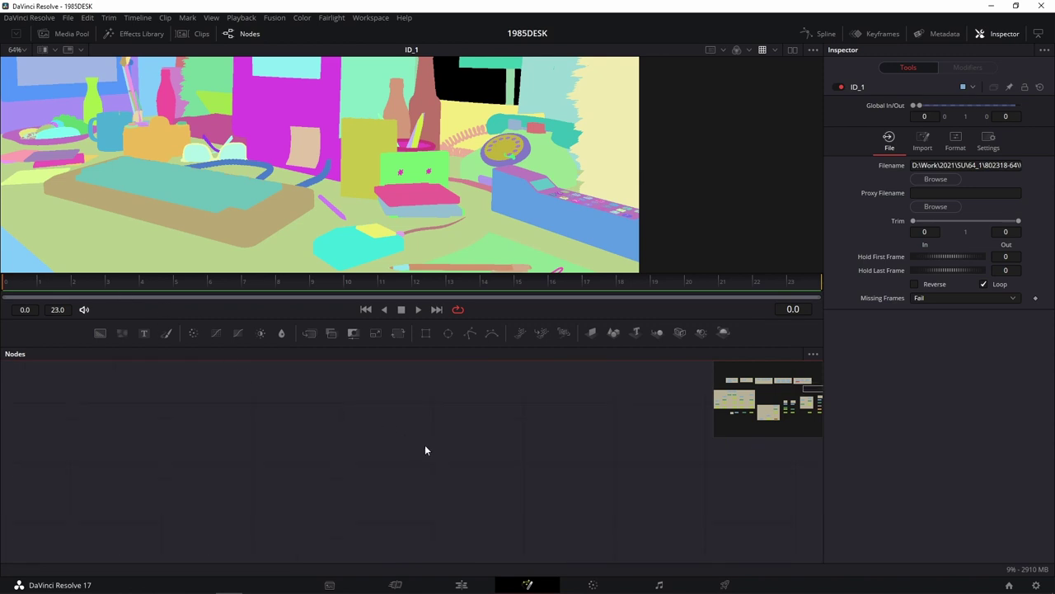
{"action": "scroll", "coordinate": [426, 459], "scroll_direction": "down", "scroll_amount": 5, "text": "ctrl"}
{"action": "left_click_drag", "start_coordinate": [490, 480], "coordinate": [301, 427]}
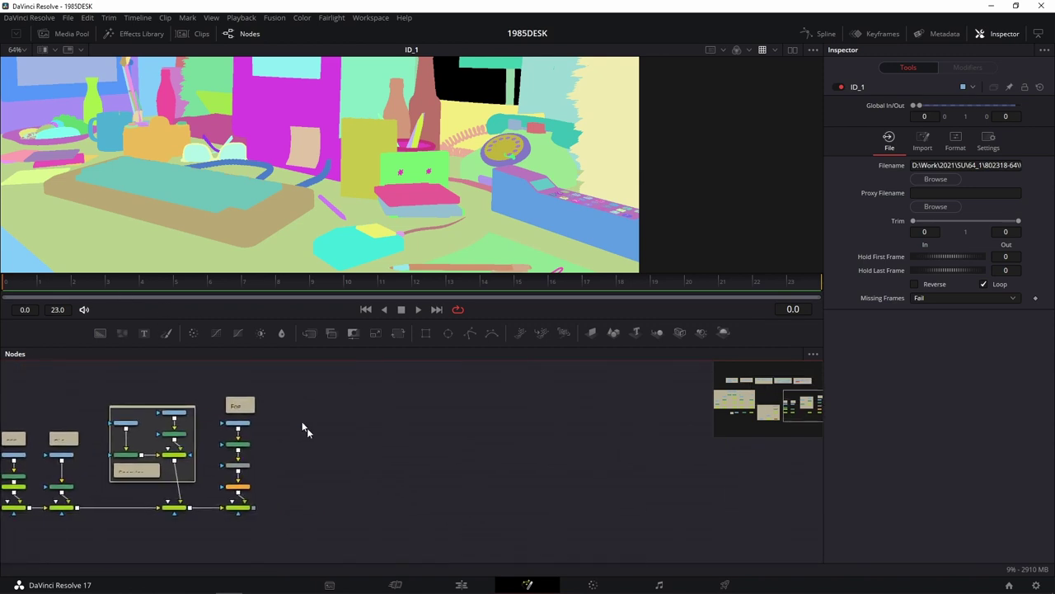
{"action": "scroll", "coordinate": [278, 441], "scroll_direction": "up", "scroll_amount": 3}
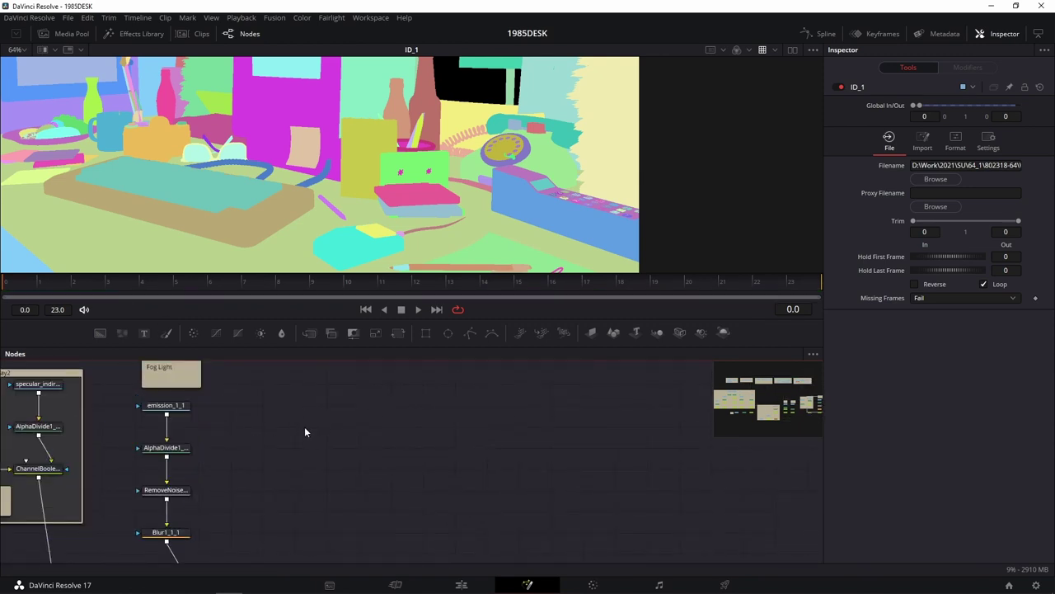
{"action": "key", "text": "ctrl+v"}
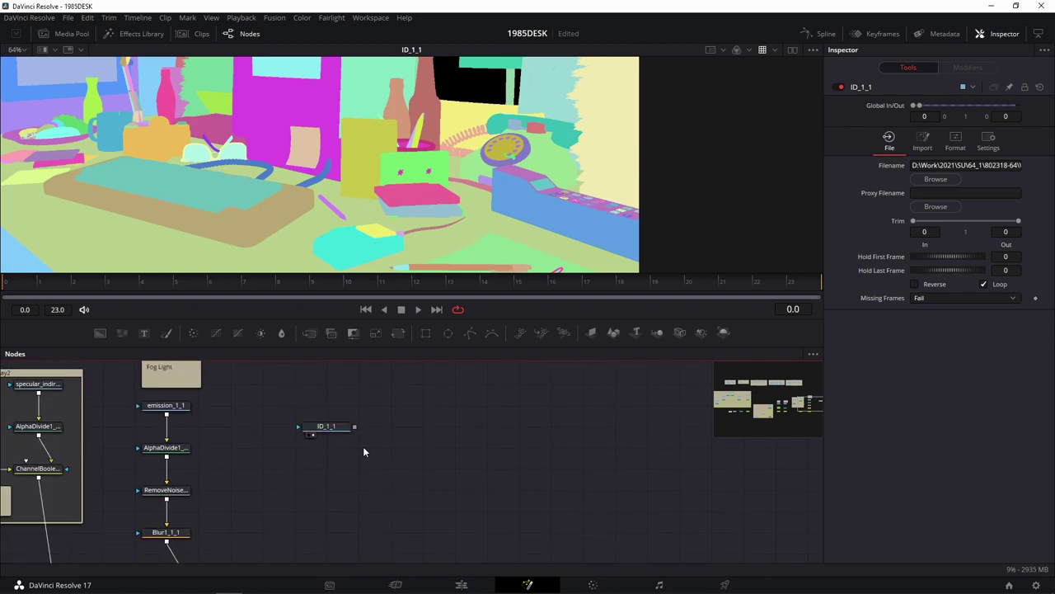
Add a Chroma Keyer node to the comp from the tool search
{"action": "key", "text": "shift+space"}
{"action": "type", "text": "Underlay"}
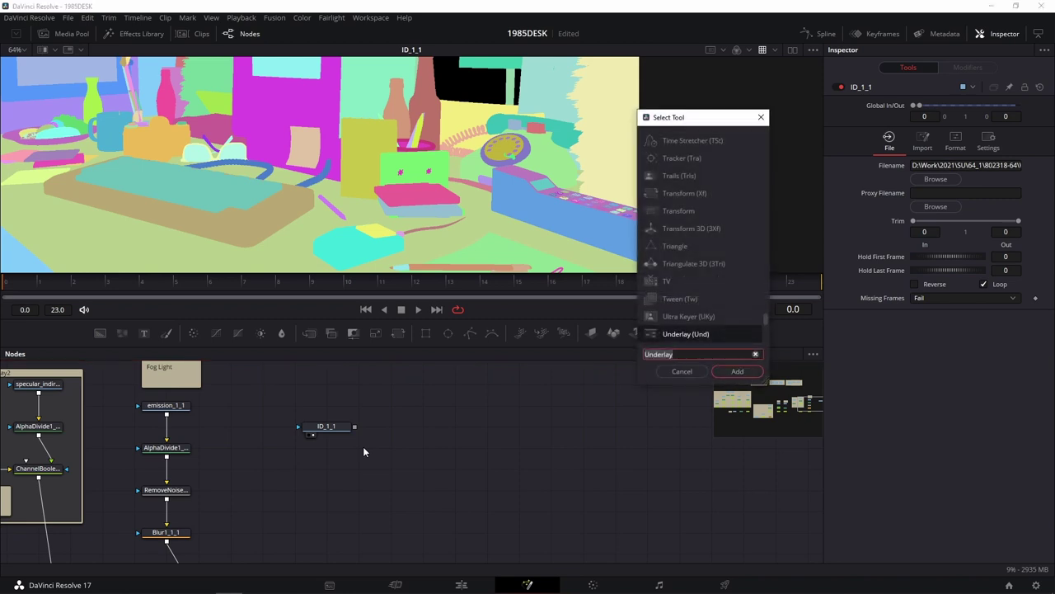
{"action": "type", "text": "key"}
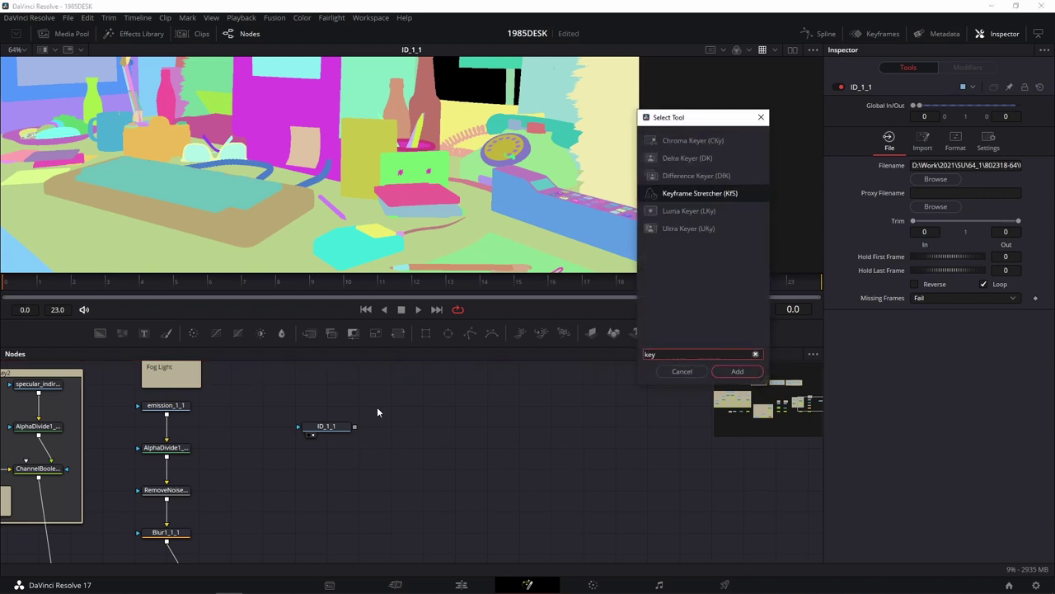
{"action": "left_click", "coordinate": [709, 140]}
{"action": "left_click", "coordinate": [737, 371]}
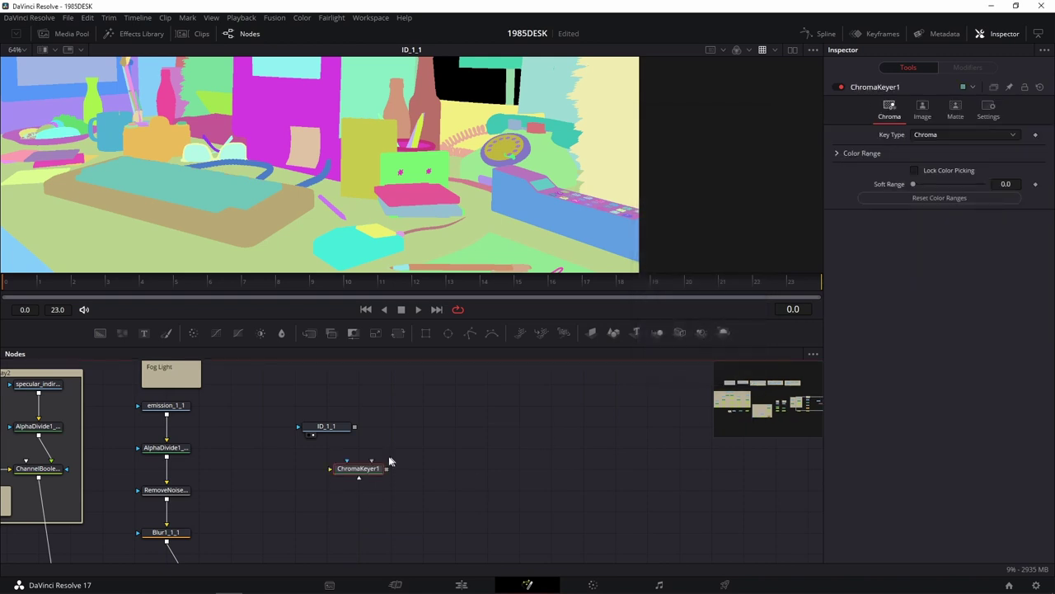
{"action": "scroll", "coordinate": [385, 452], "scroll_direction": "up", "scroll_amount": 2}
{"action": "scroll", "coordinate": [386, 452], "scroll_direction": "up", "scroll_amount": 2, "text": "ctrl"}
{"action": "scroll", "coordinate": [386, 452], "scroll_direction": "down", "scroll_amount": 2}
{"action": "scroll", "coordinate": [374, 421], "scroll_direction": "up", "scroll_amount": 1, "text": "ctrl"}
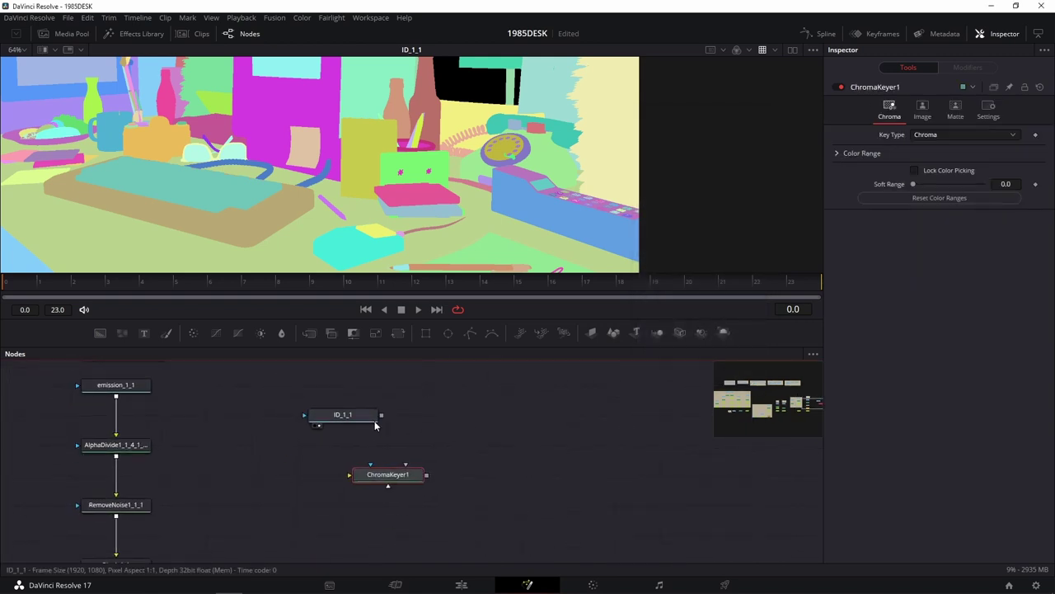
Feed ID_1_1's output into ChromaKeyer1 and show its result in the viewer
{"action": "left_click_drag", "start_coordinate": [375, 421], "coordinate": [388, 477]}
{"action": "key", "text": "1"}
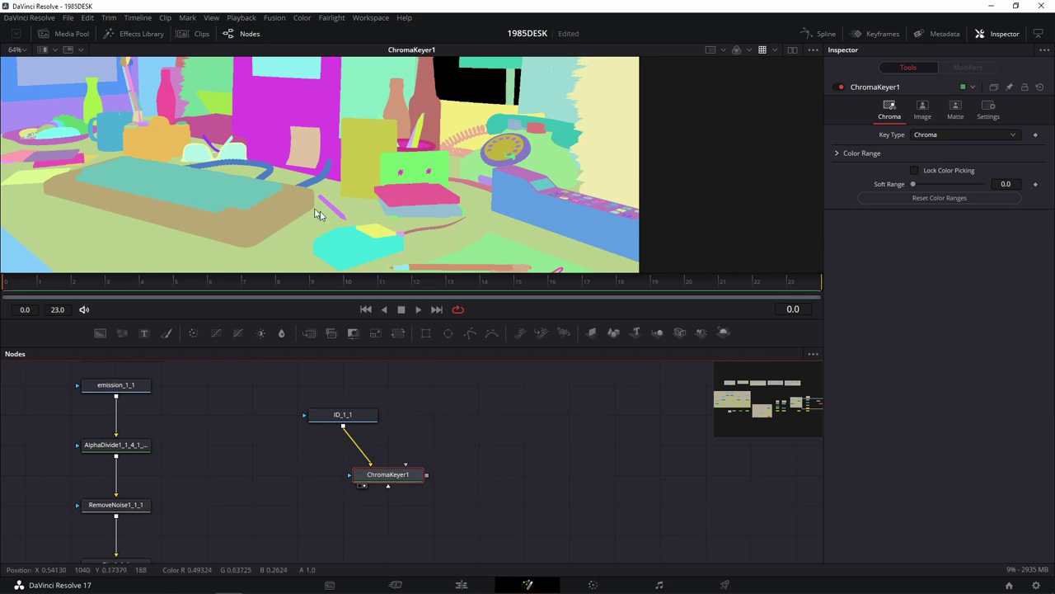
{"action": "left_click_drag", "start_coordinate": [412, 193], "coordinate": [516, 221]}
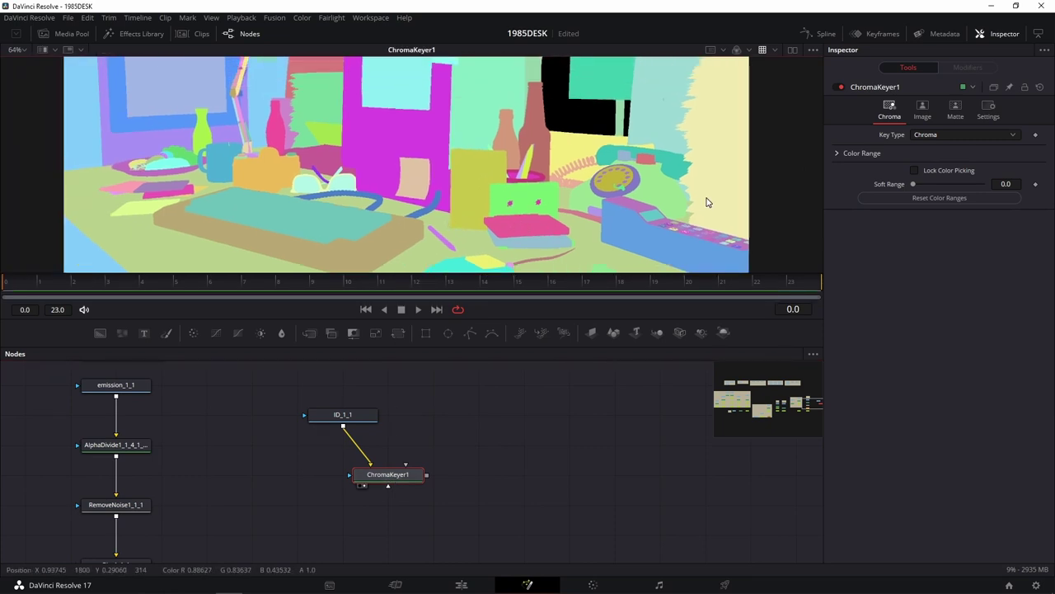
Expand ChromaKeyer1's Color Range controls on the Chroma tab
{"action": "left_click", "coordinate": [922, 112]}
{"action": "left_click", "coordinate": [944, 136]}
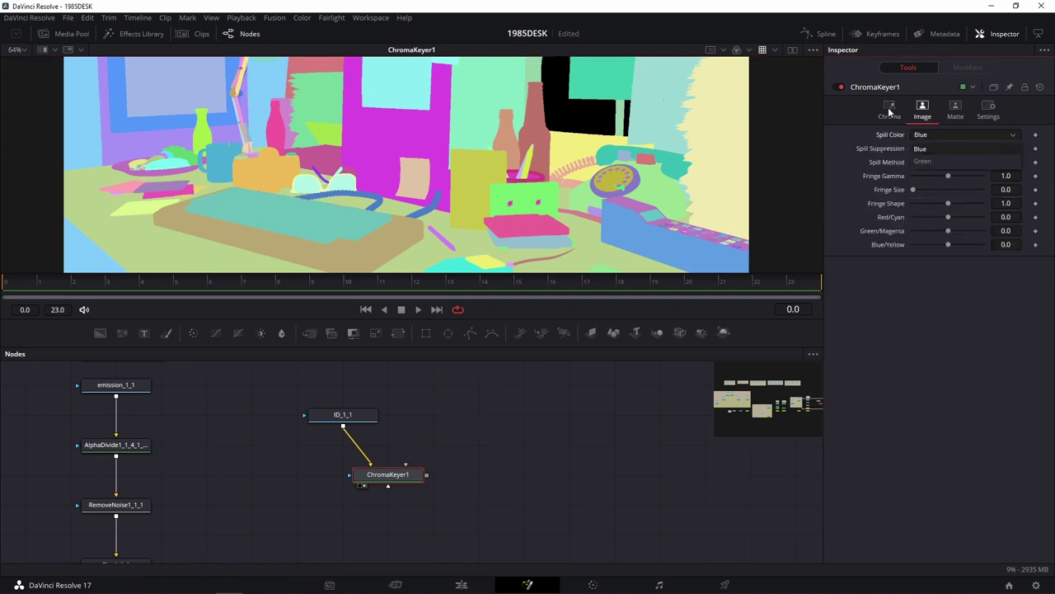
{"action": "left_click", "coordinate": [888, 112]}
{"action": "left_click", "coordinate": [838, 154]}
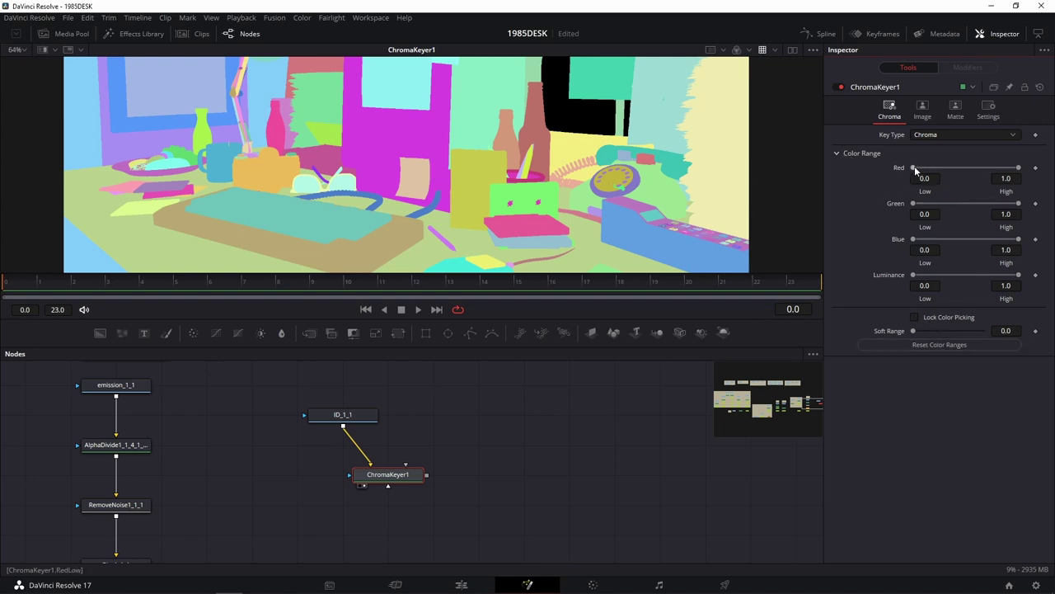
Set the key range to Red low 0.394, Green high 0.567 and Blue low 0.533
{"action": "left_click_drag", "start_coordinate": [915, 168], "coordinate": [955, 168]}
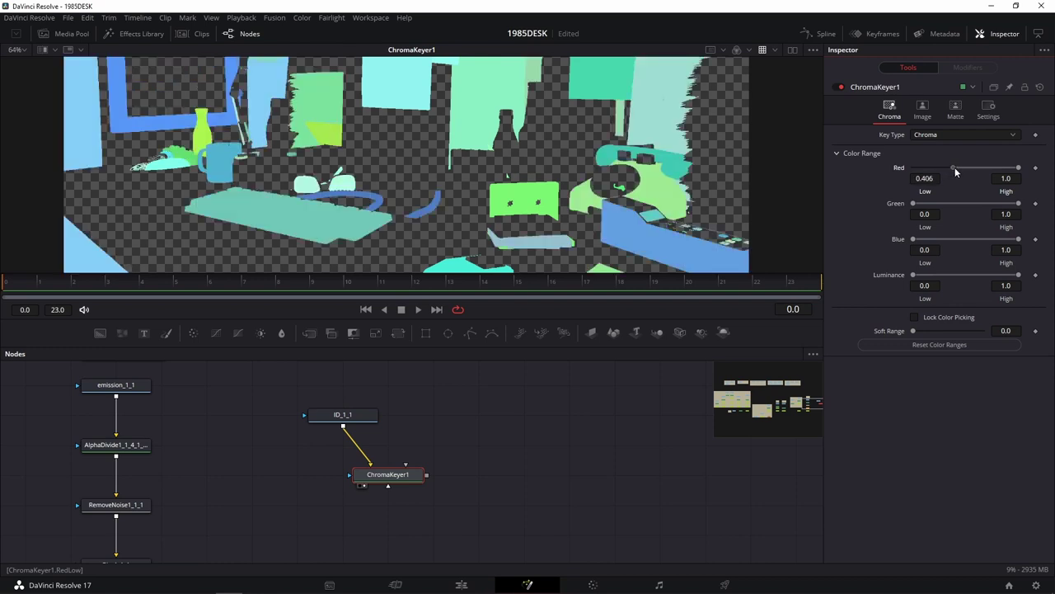
{"action": "mouse_move", "coordinate": [1020, 168]}
{"action": "left_mouse_down"}
{"action": "mouse_move", "coordinate": [987, 169]}
{"action": "mouse_move", "coordinate": [1036, 172]}
{"action": "left_mouse_up"}
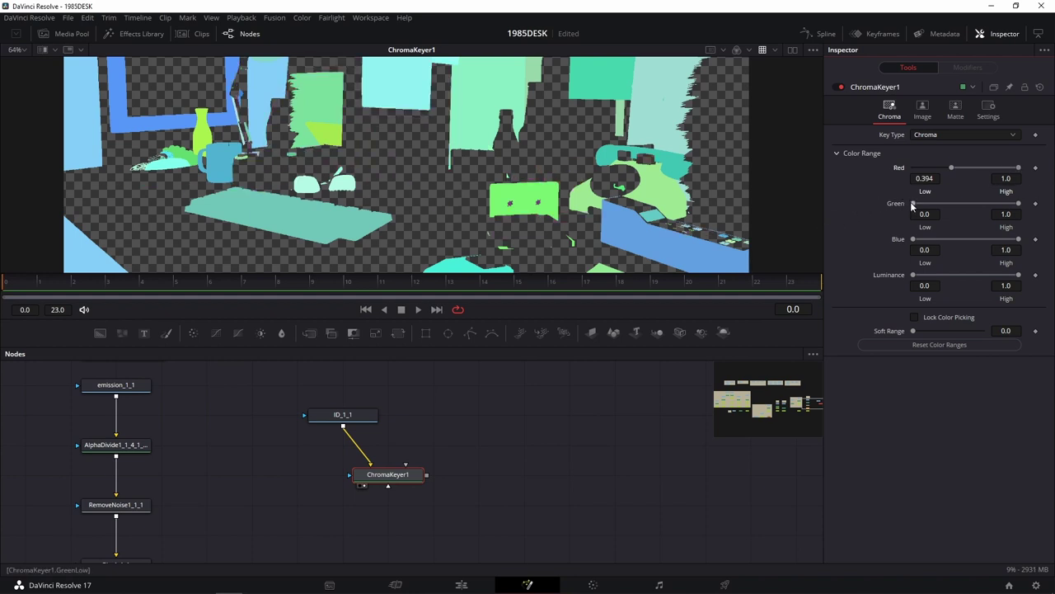
{"action": "mouse_move", "coordinate": [913, 203]}
{"action": "left_mouse_down"}
{"action": "mouse_move", "coordinate": [972, 204]}
{"action": "mouse_move", "coordinate": [907, 204]}
{"action": "left_mouse_up"}
{"action": "left_click_drag", "start_coordinate": [1019, 203], "coordinate": [975, 204]}
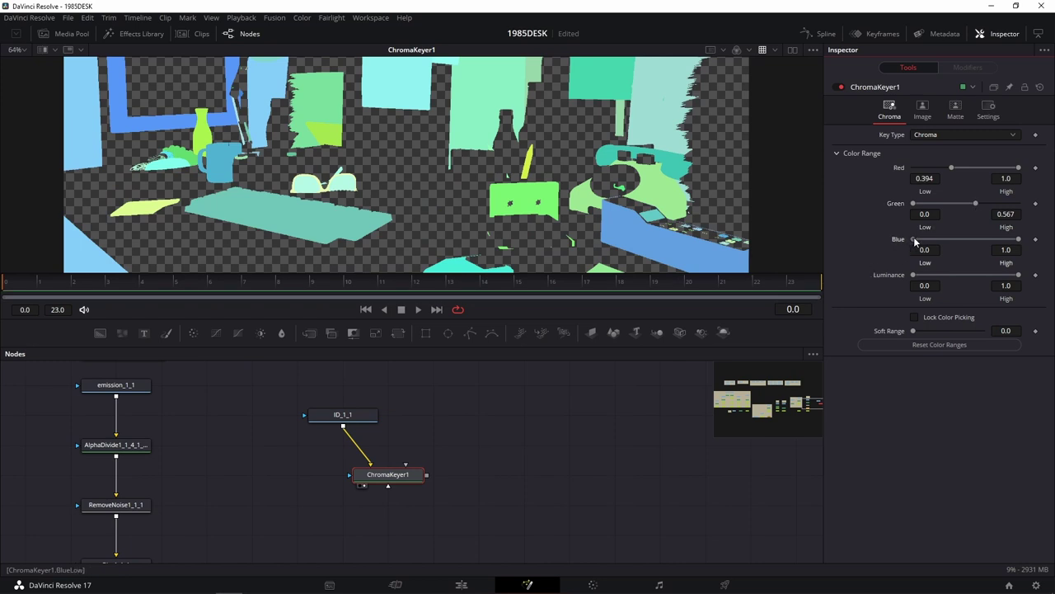
{"action": "left_click_drag", "start_coordinate": [913, 240], "coordinate": [940, 239]}
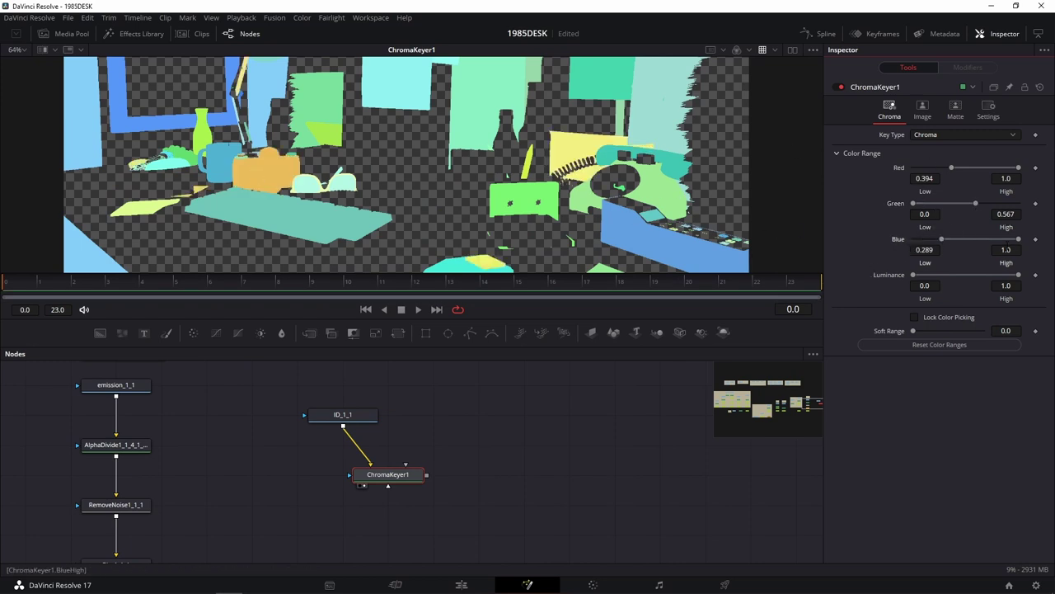
{"action": "left_click_drag", "start_coordinate": [1018, 239], "coordinate": [964, 240]}
{"action": "key", "text": "ctrl+z"}
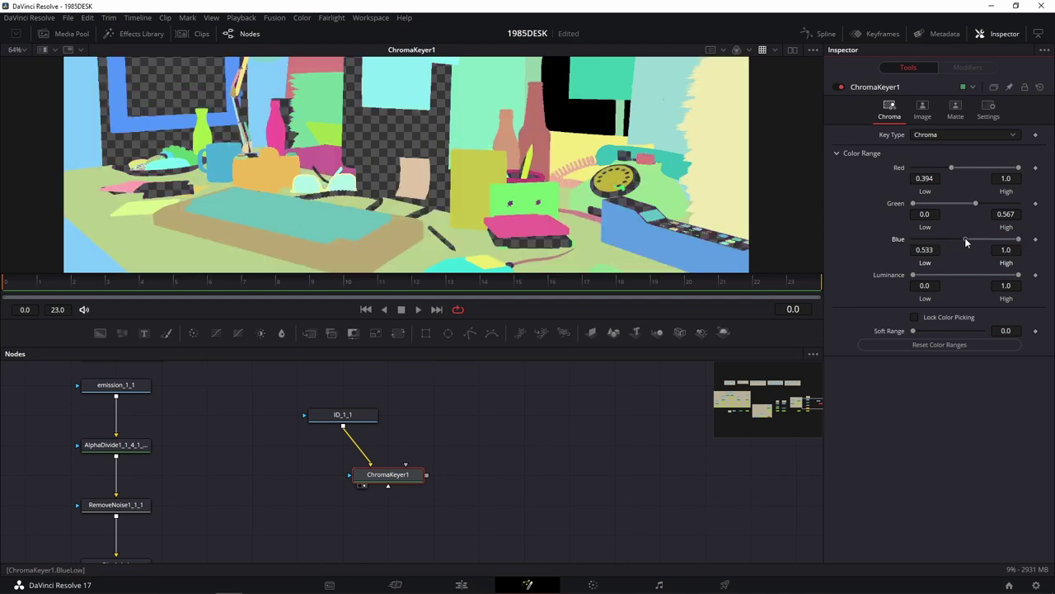
Rearrange the graph so ChromaKeyer1 sits under ID_1_1
{"action": "scroll", "coordinate": [474, 438], "scroll_direction": "up", "scroll_amount": 2}
{"action": "left_click_drag", "start_coordinate": [394, 528], "coordinate": [350, 529]}
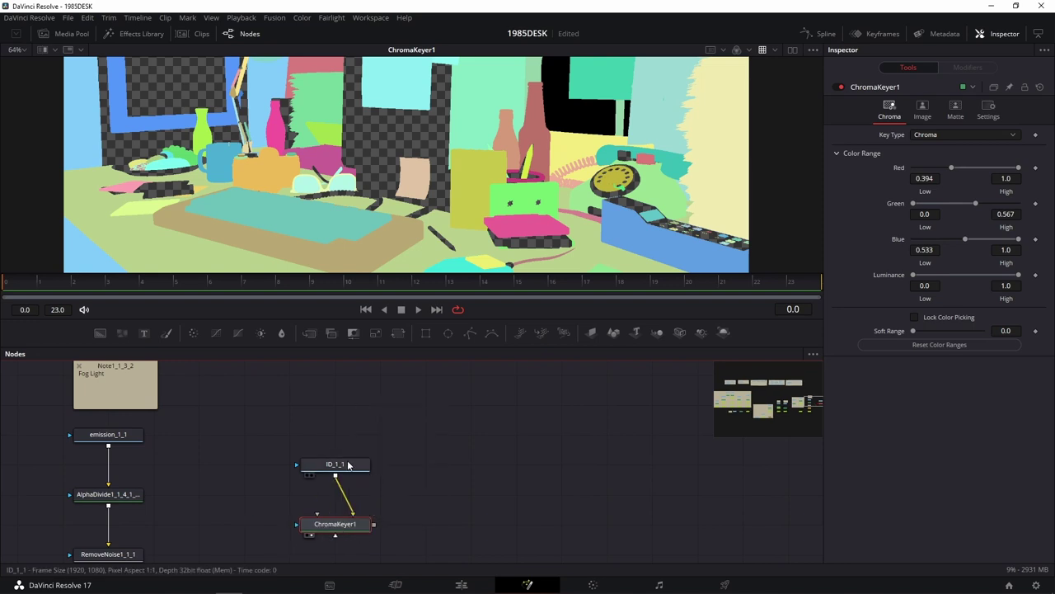
{"action": "left_click_drag", "start_coordinate": [370, 468], "coordinate": [370, 408]}
Move ChromaKeyer1 up beneath ID_1_1 and show its settings
{"action": "left_click_drag", "start_coordinate": [343, 518], "coordinate": [343, 488]}
{"action": "left_click", "coordinate": [341, 487]}
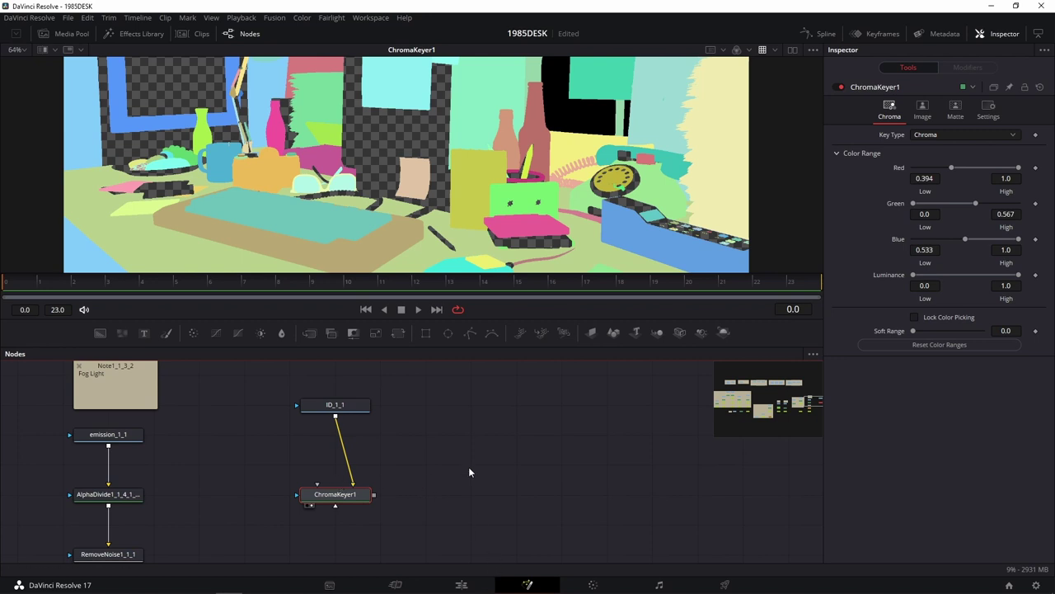
{"action": "left_click_drag", "start_coordinate": [467, 459], "coordinate": [450, 492]}
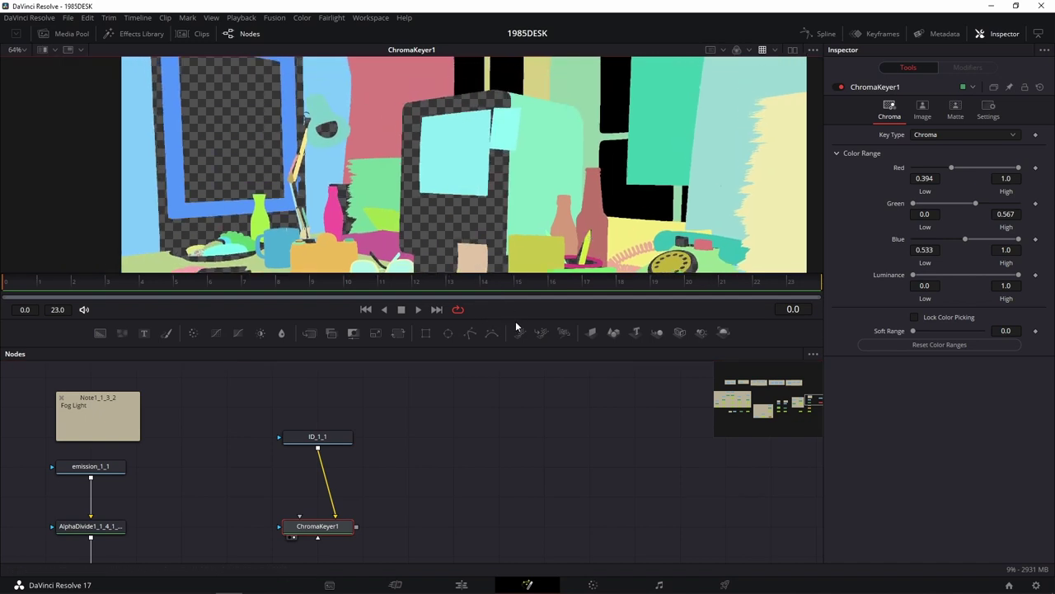
Make the viewer taller and box-select ID_1_1 and ChromaKeyer1 together
{"action": "left_click_drag", "start_coordinate": [510, 319], "coordinate": [510, 395]}
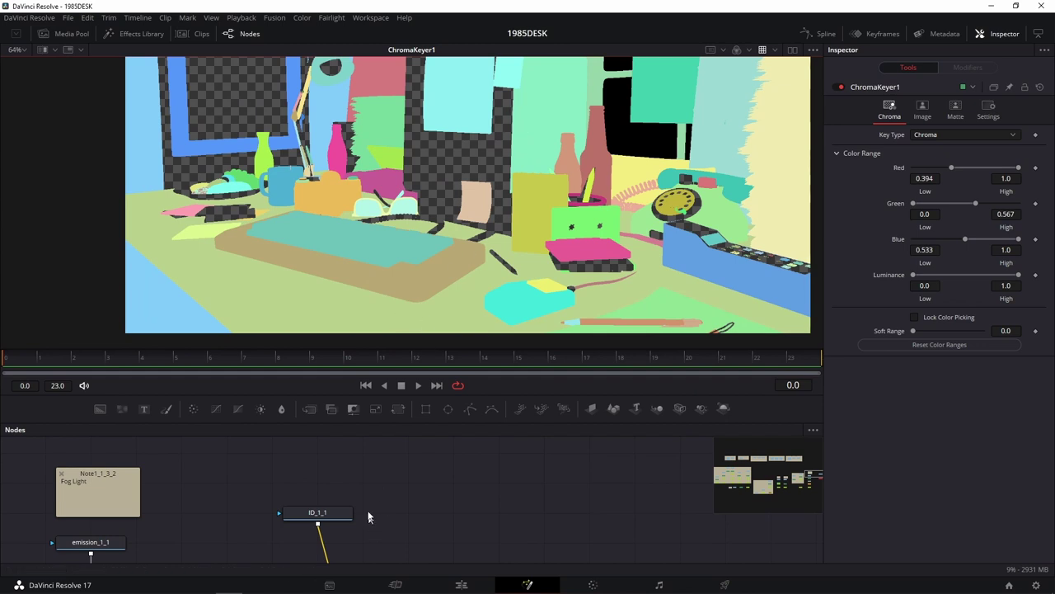
{"action": "left_click_drag", "start_coordinate": [409, 539], "coordinate": [382, 482]}
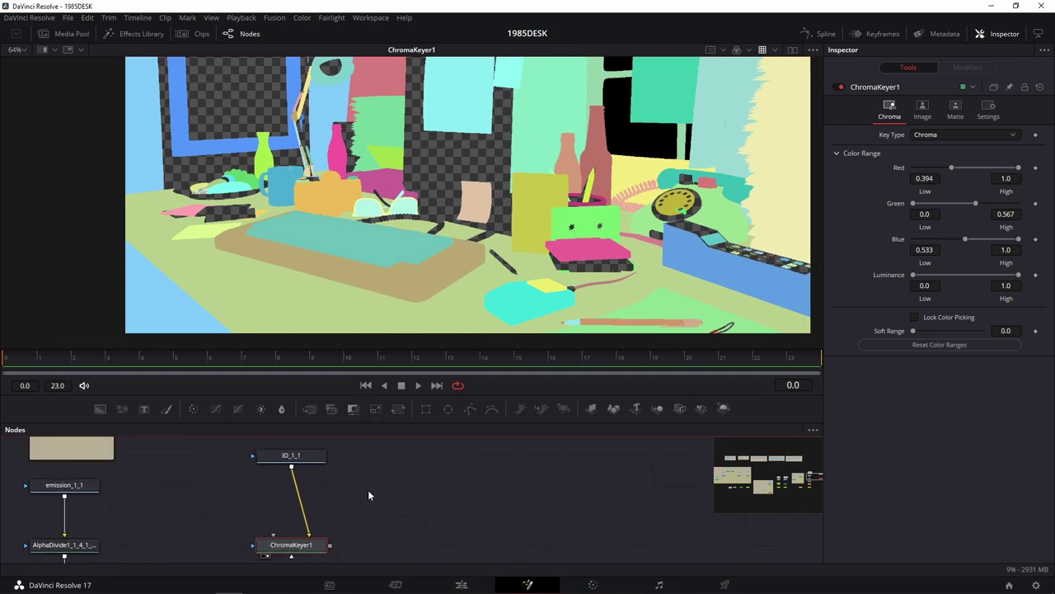
{"action": "scroll", "coordinate": [369, 494], "scroll_direction": "down", "scroll_amount": 2}
{"action": "left_click_drag", "start_coordinate": [368, 460], "coordinate": [255, 553]}
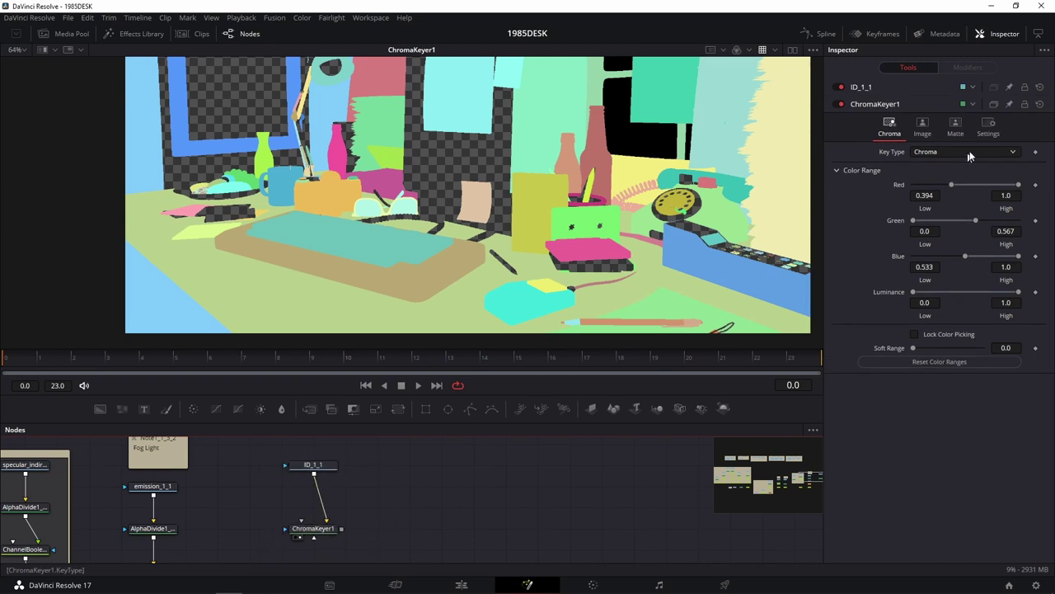
{"action": "left_click", "coordinate": [958, 129]}
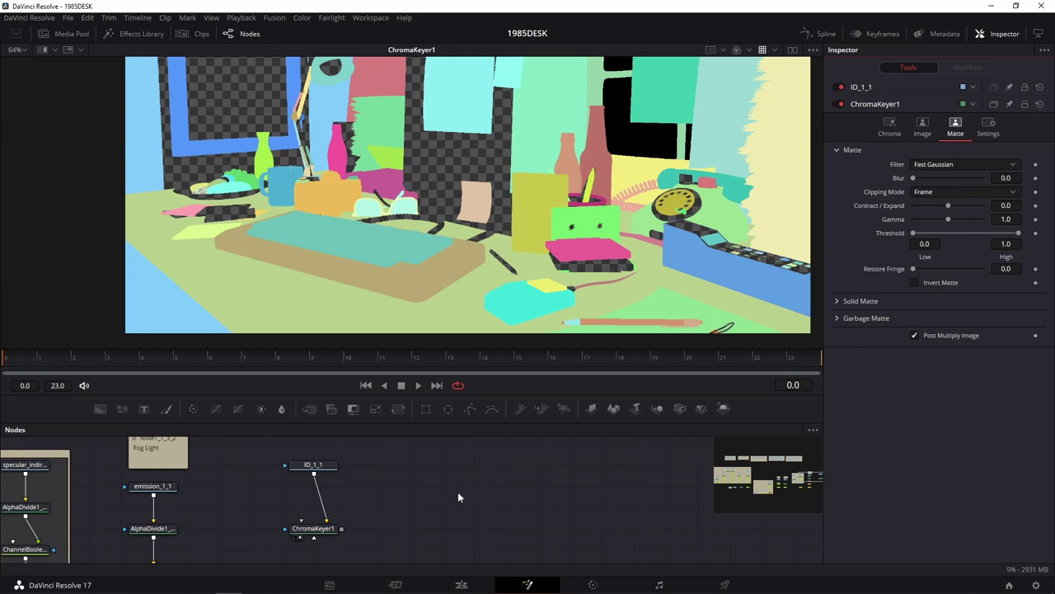
{"action": "mouse_move", "coordinate": [399, 451]}
{"action": "left_mouse_down"}
{"action": "mouse_move", "coordinate": [470, 469]}
{"action": "mouse_move", "coordinate": [341, 543]}
{"action": "left_mouse_up"}
Delete the ID_1_1 and ChromaKeyer1 nodes and navigate to the Underlay5_1 group
{"action": "key", "text": "Delete"}
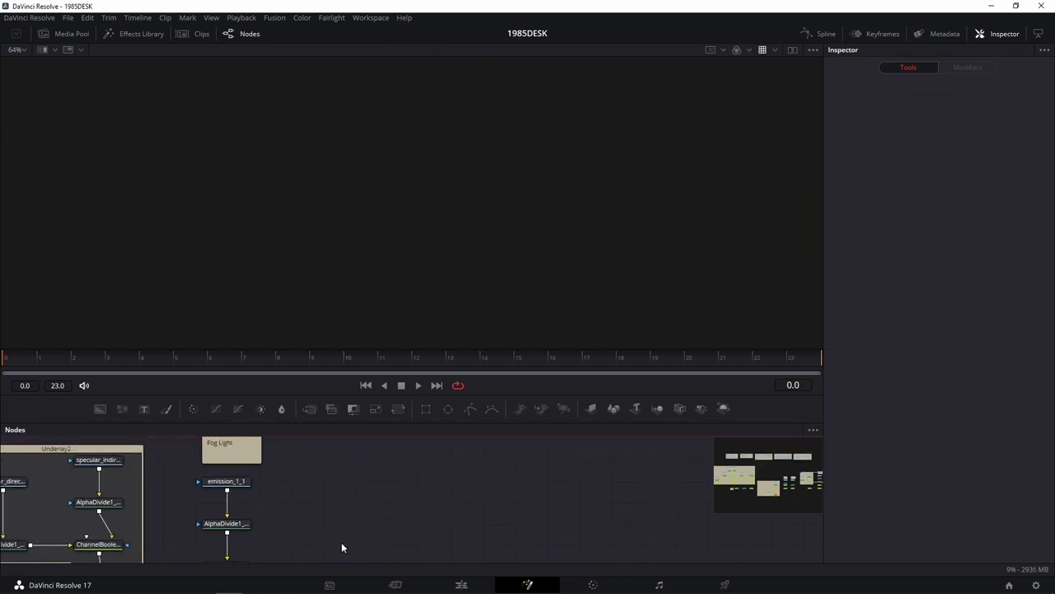
{"action": "scroll", "coordinate": [368, 467], "scroll_direction": "down", "scroll_amount": 3}
{"action": "scroll", "coordinate": [355, 506], "scroll_direction": "up", "scroll_amount": 2}
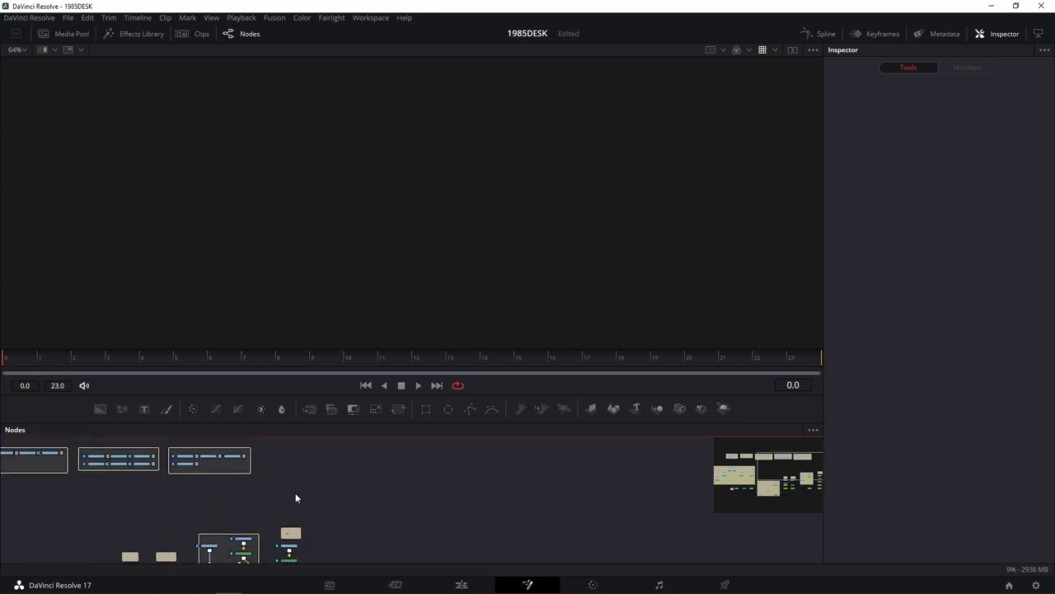
{"action": "scroll", "coordinate": [295, 494], "scroll_direction": "up", "scroll_amount": 3}
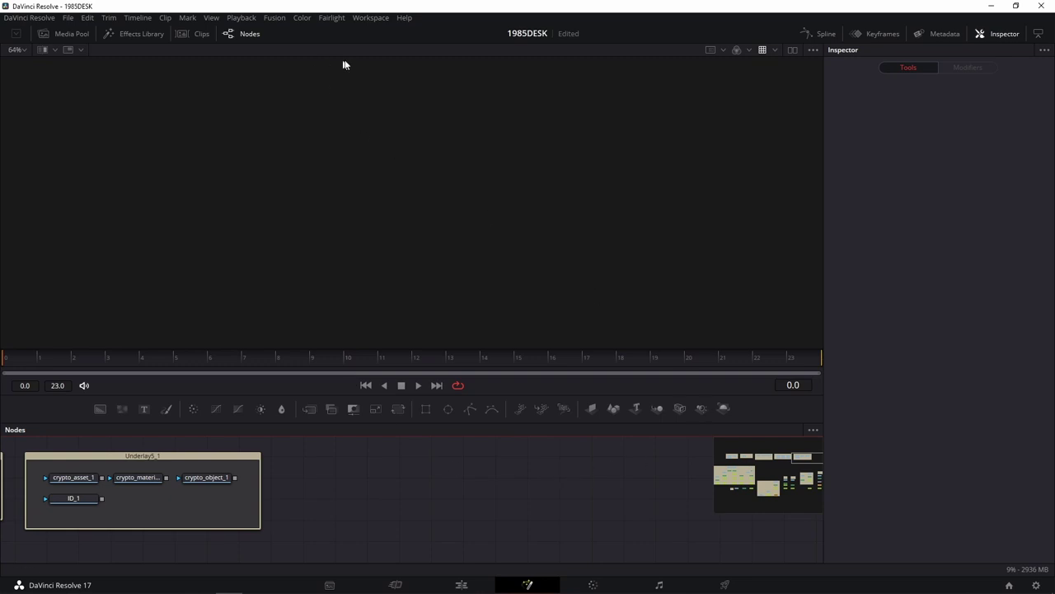
Open the Reactor package manager from Workspace > Scripts > Reactor
{"action": "left_click", "coordinate": [381, 19]}
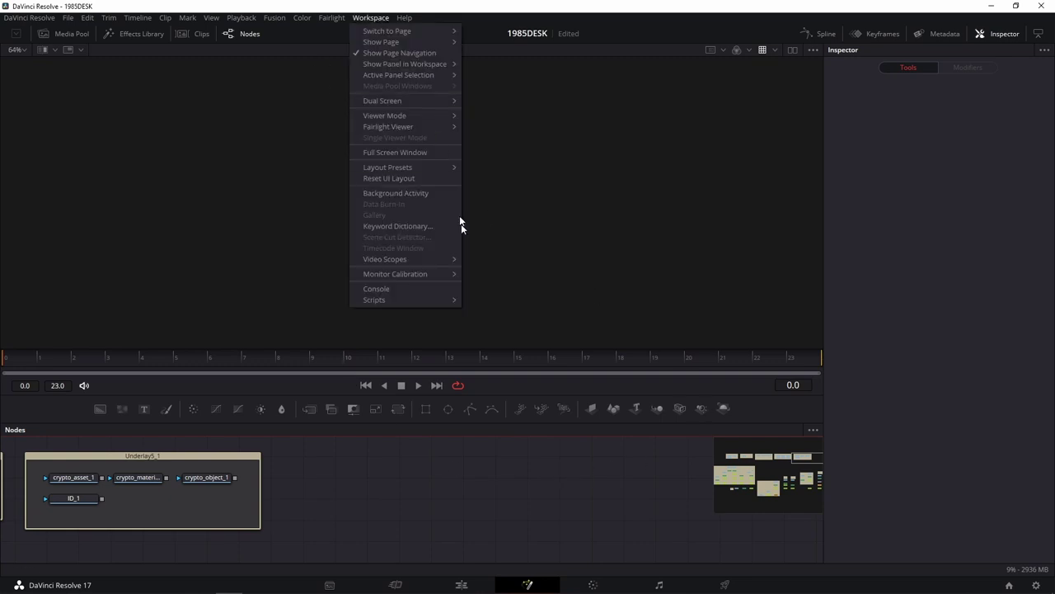
{"action": "mouse_move", "coordinate": [433, 300]}
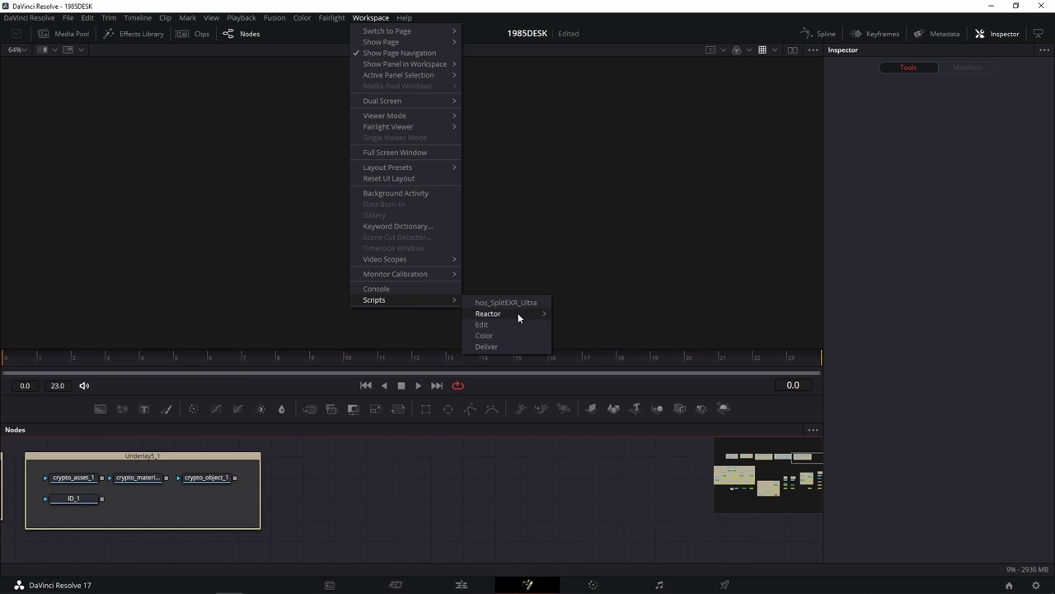
{"action": "mouse_move", "coordinate": [519, 313]}
{"action": "mouse_move", "coordinate": [638, 317]}
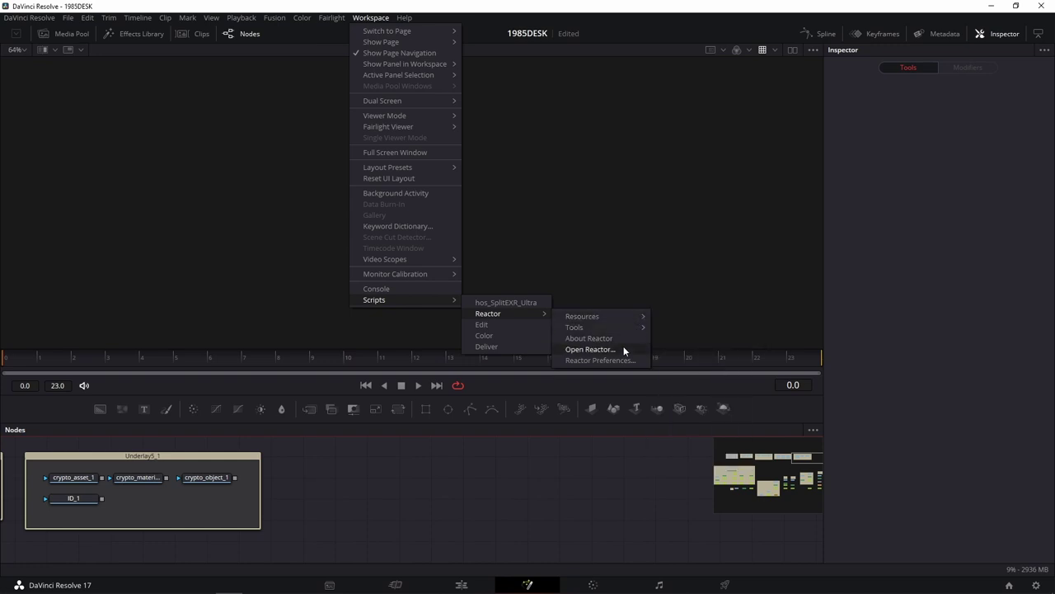
{"action": "left_click", "coordinate": [623, 349]}
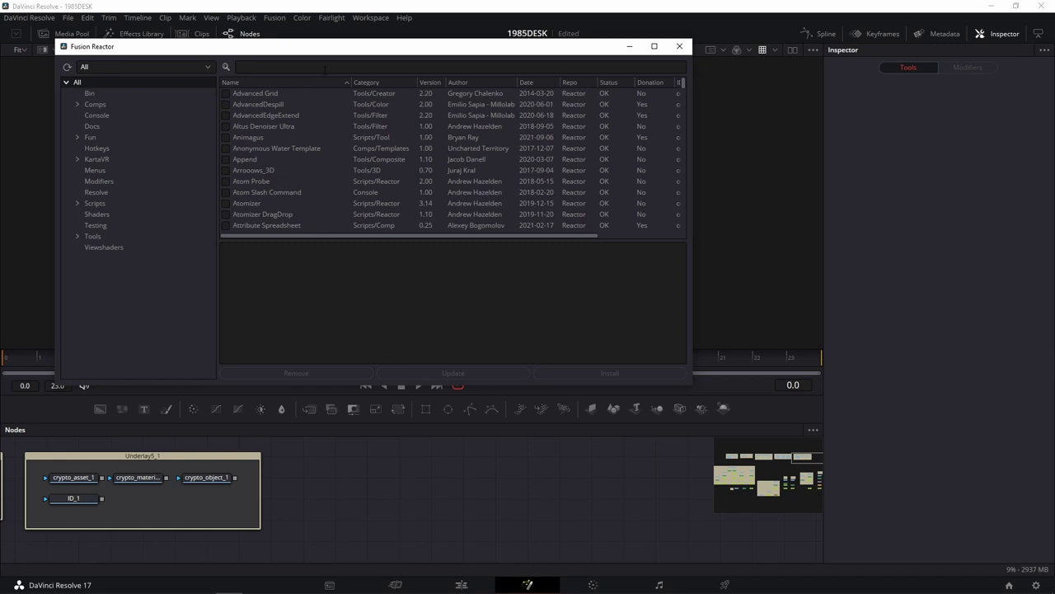
Search Reactor for 'crypto', confirm Cryptomatte is already installed, and close Reactor
{"action": "left_click", "coordinate": [325, 70]}
{"action": "type", "text": "cr"}
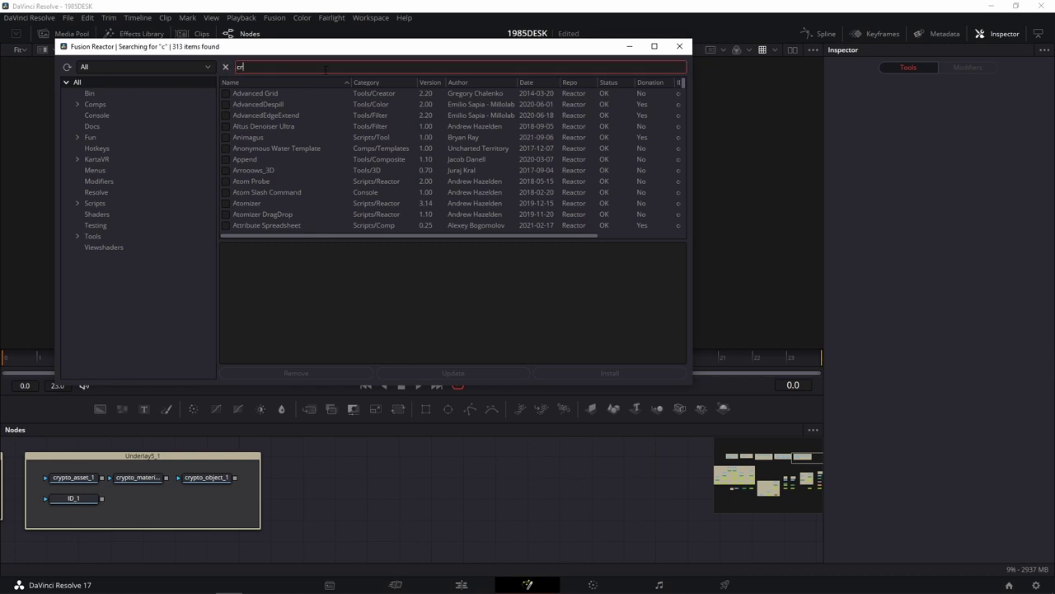
{"action": "type", "text": "yto"}
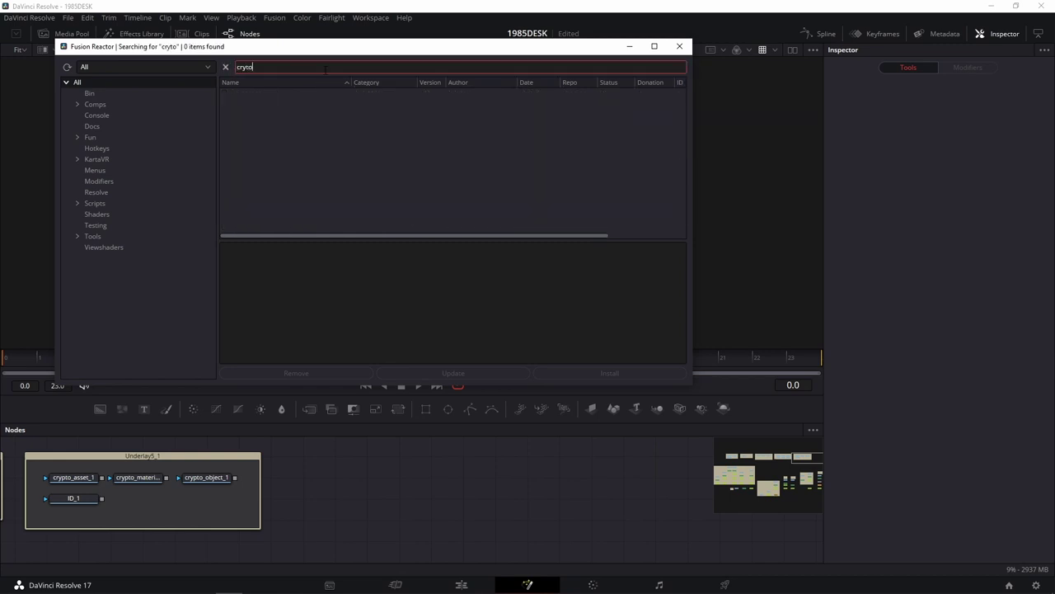
{"action": "key", "text": "BackSpace"}
{"action": "key", "text": "BackSpace"}
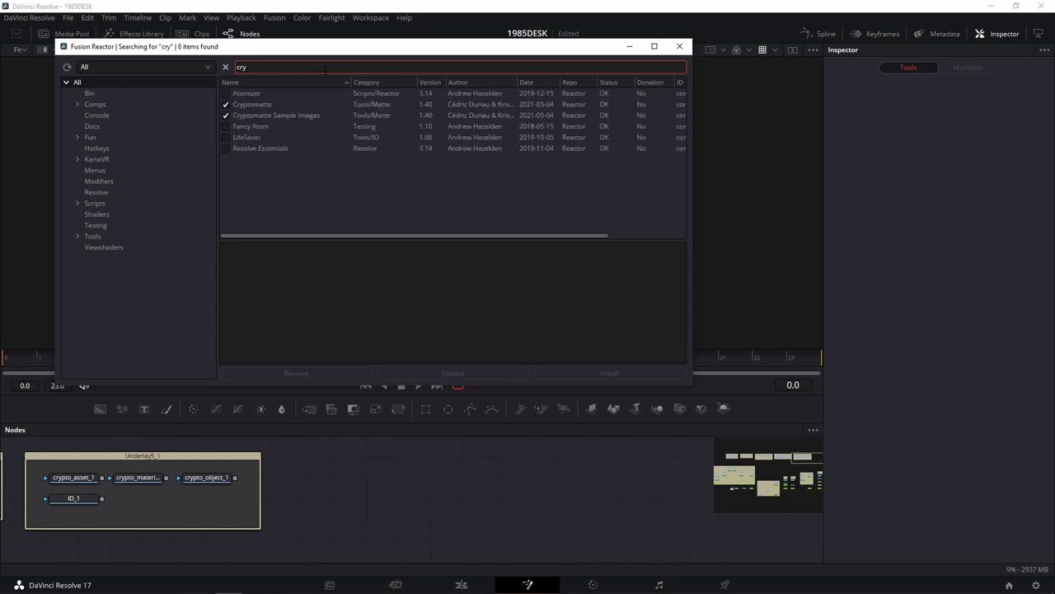
{"action": "type", "text": "pto"}
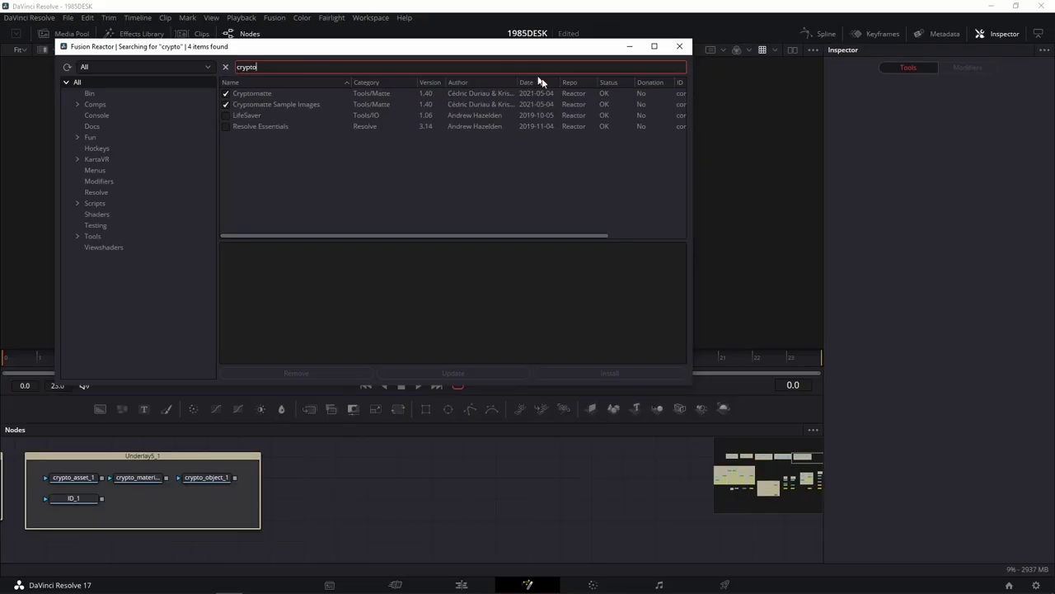
{"action": "left_click", "coordinate": [681, 51]}
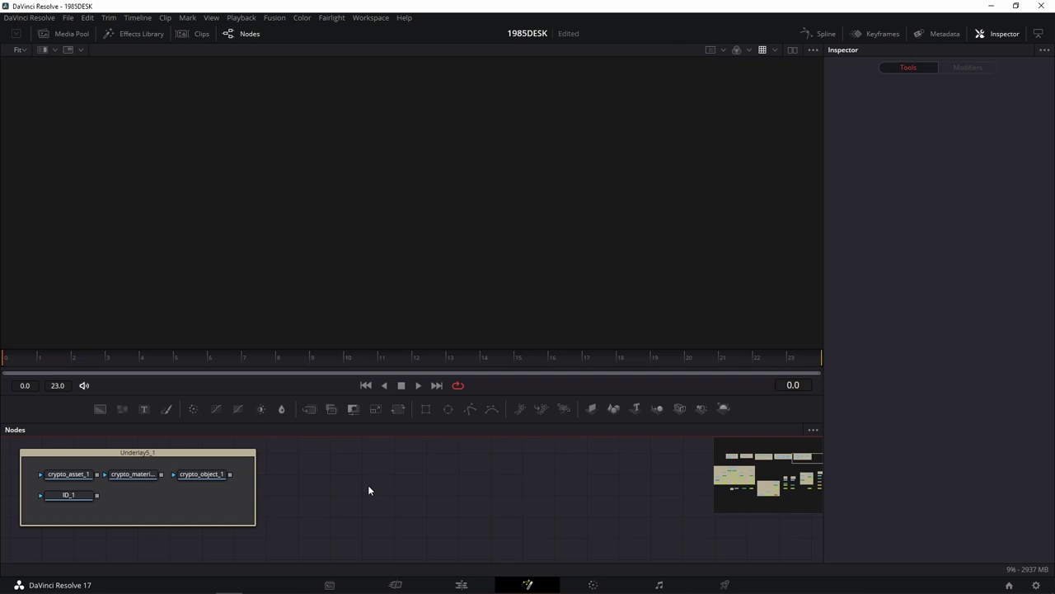
Add a Cryptomatte1 node via the 'cryp' search beside the crypto passes, then save
{"action": "key", "text": "shift+space"}
{"action": "type", "text": "cry"}
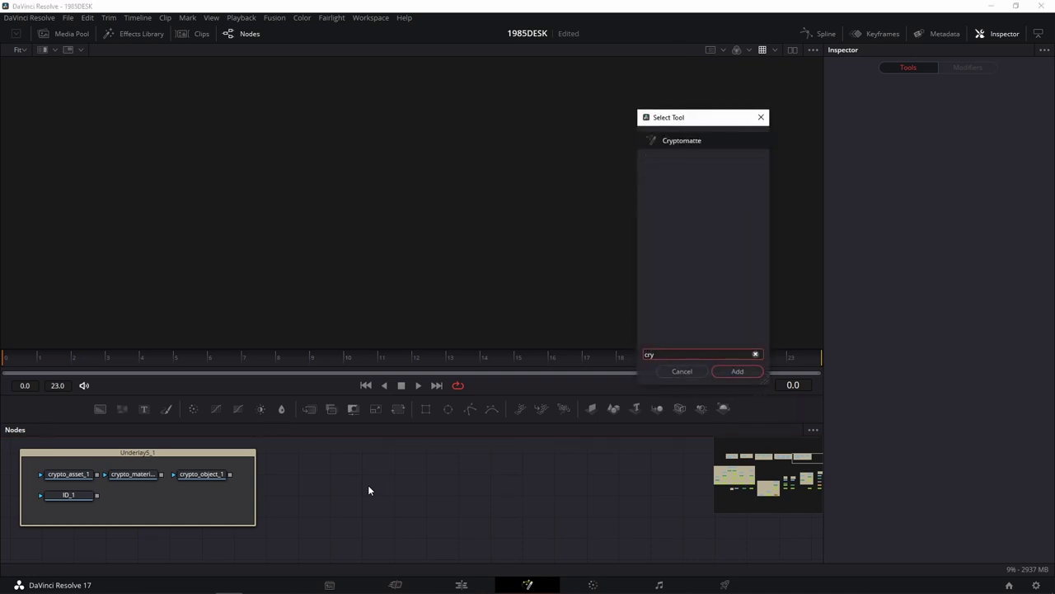
{"action": "type", "text": "p"}
{"action": "left_click", "coordinate": [737, 372]}
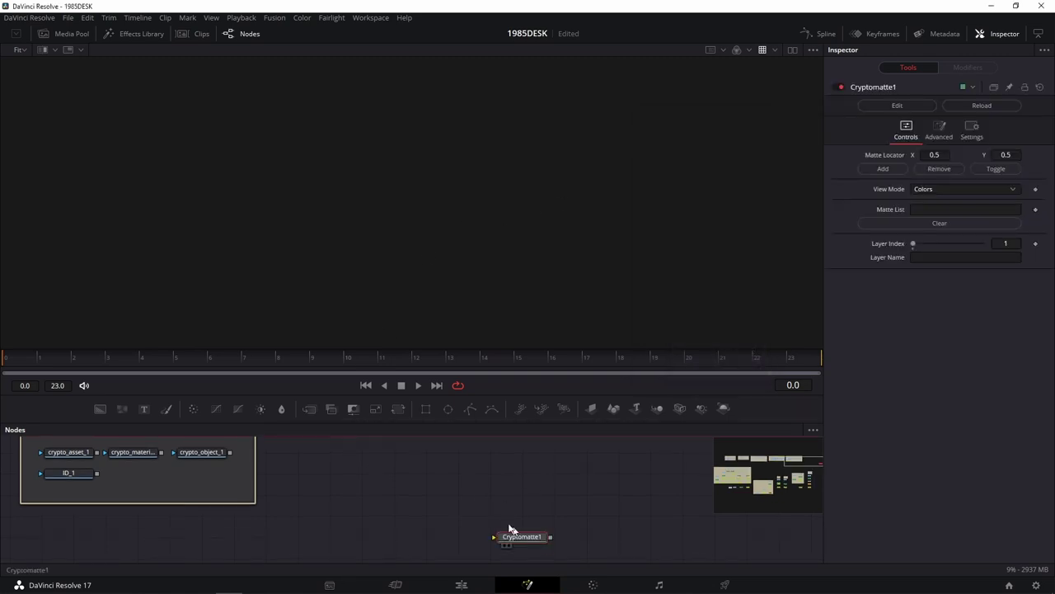
{"action": "left_click", "coordinate": [330, 494]}
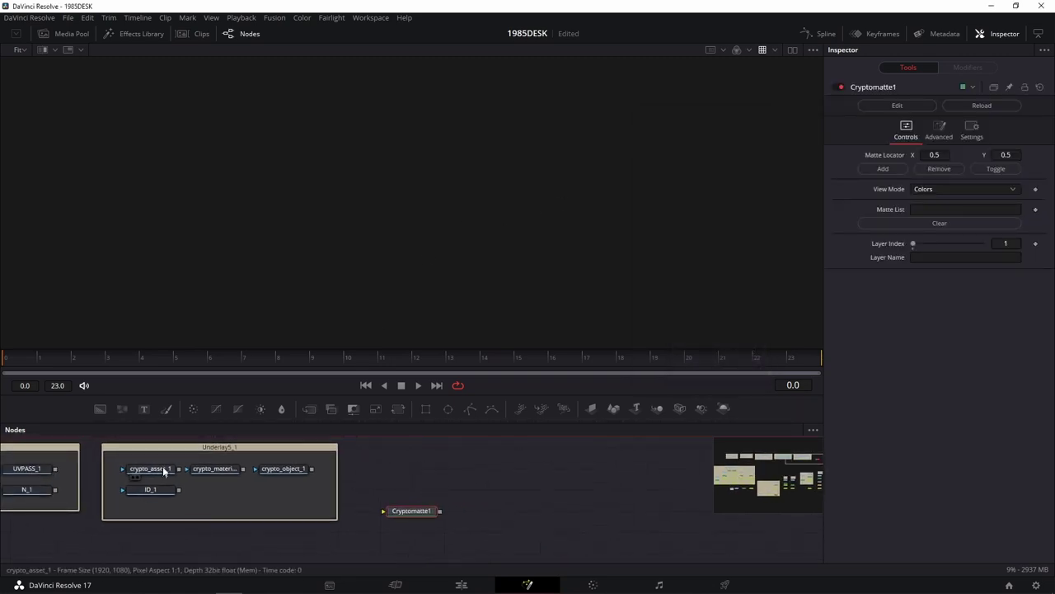
{"action": "left_click_drag", "start_coordinate": [150, 469], "coordinate": [255, 366]}
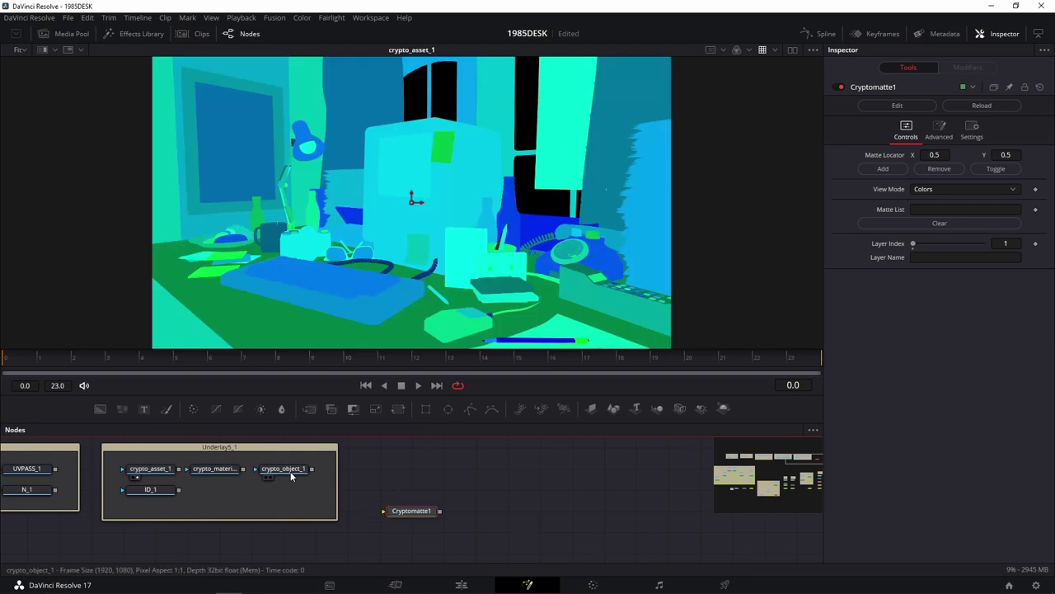
{"action": "mouse_move", "coordinate": [195, 471]}
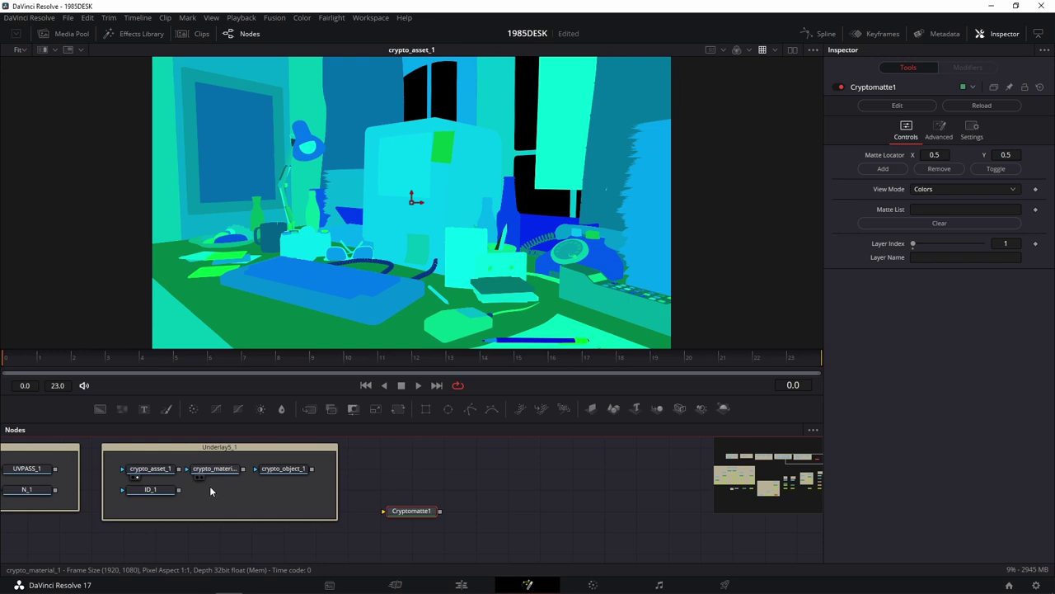
{"action": "key", "text": "ctrl+s"}
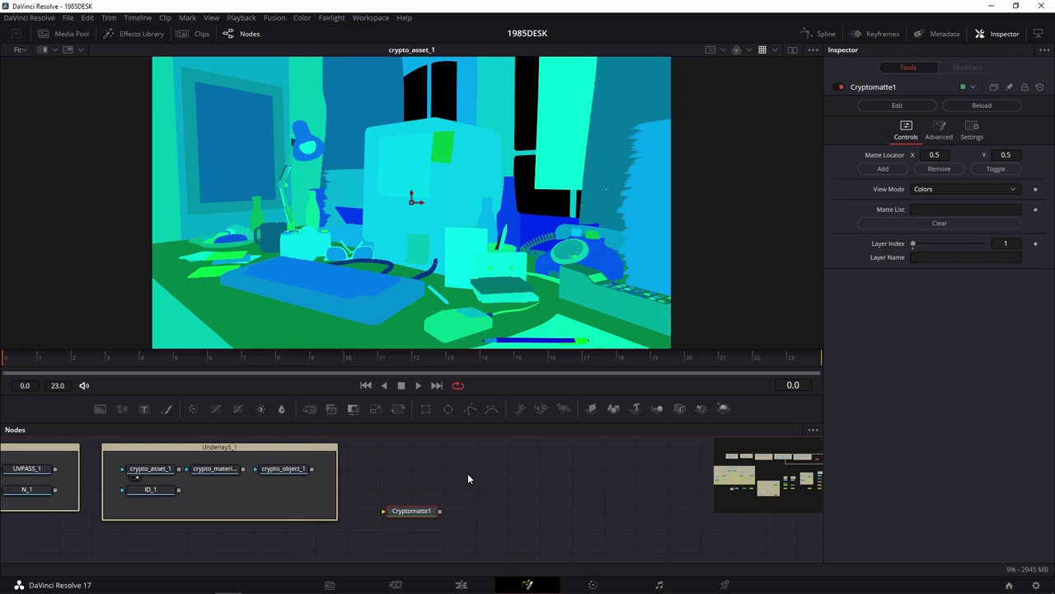
Add a Loader node reading CG802318_C_Crptomatte.exr
{"action": "key", "text": "shift+space"}
{"action": "type", "text": "cryp"}
{"action": "key", "text": "BackSpace"}
{"action": "key", "text": "BackSpace"}
{"action": "key", "text": "BackSpace"}
{"action": "type", "text": "Loa"}
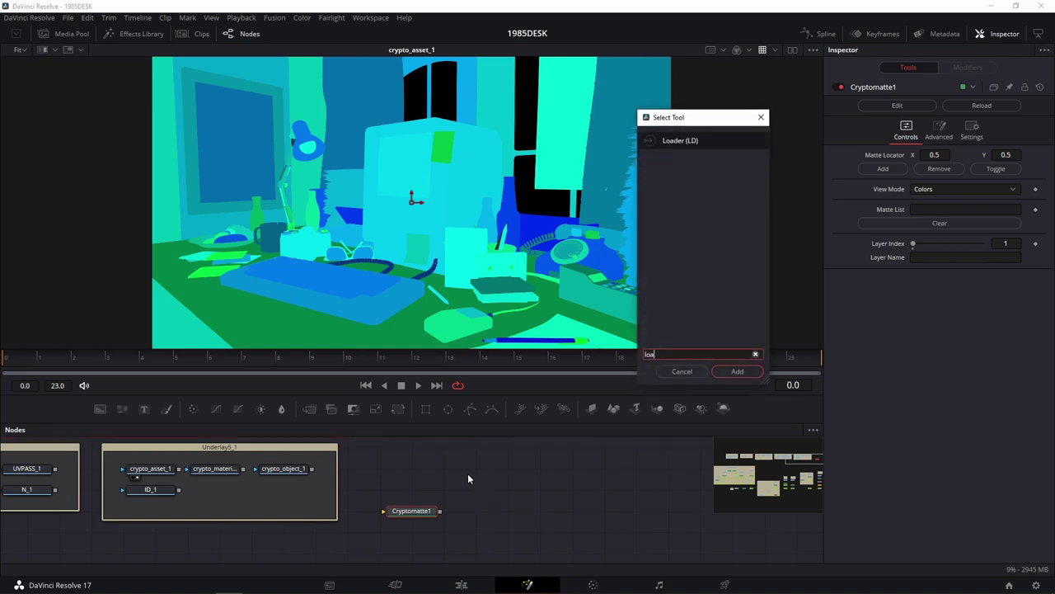
{"action": "type", "text": "der"}
{"action": "left_click", "coordinate": [735, 371]}
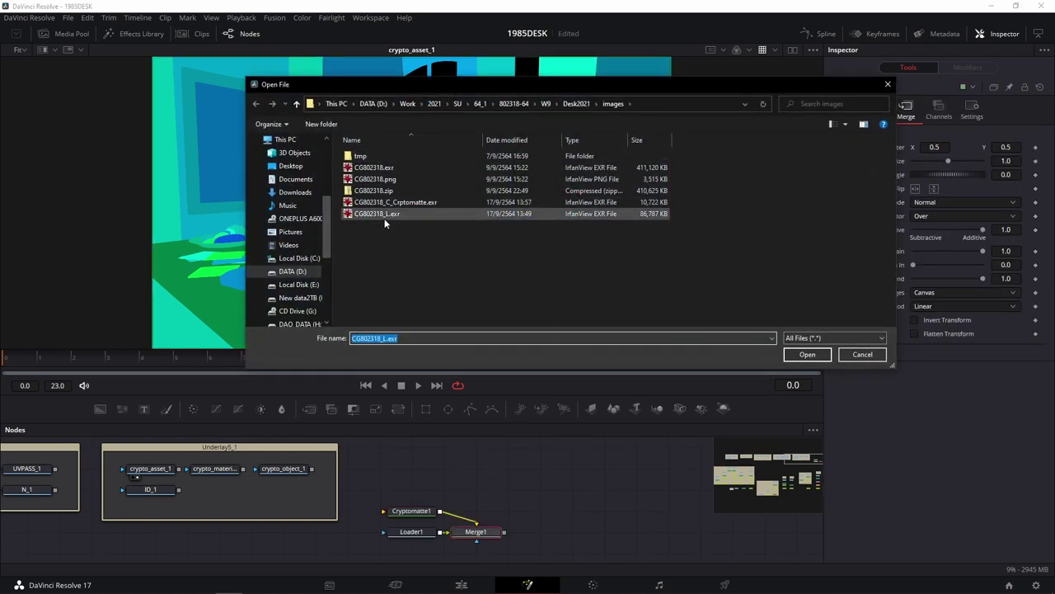
{"action": "left_click", "coordinate": [394, 203]}
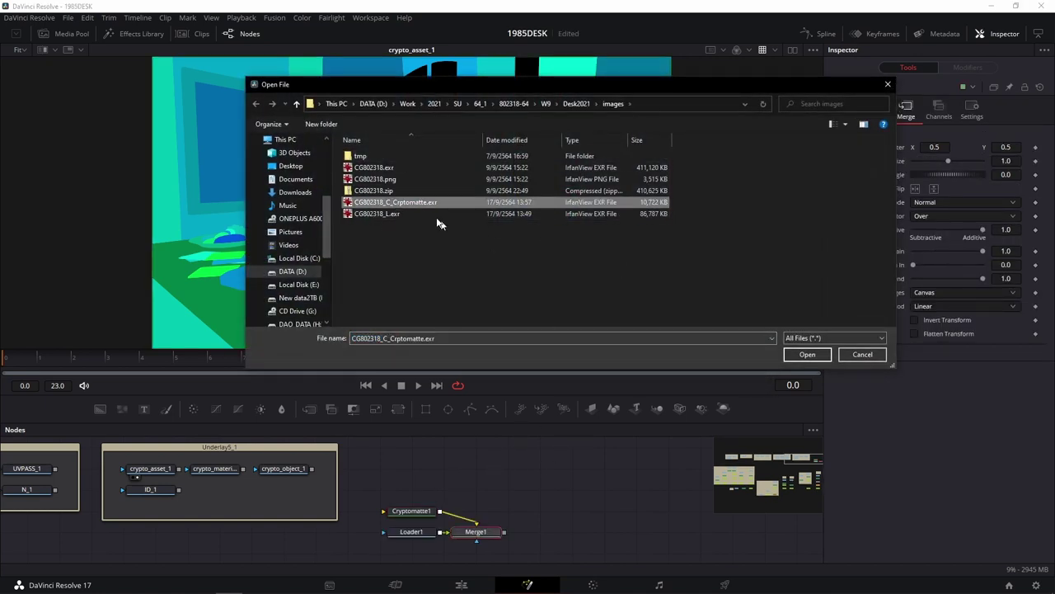
{"action": "left_click", "coordinate": [807, 356]}
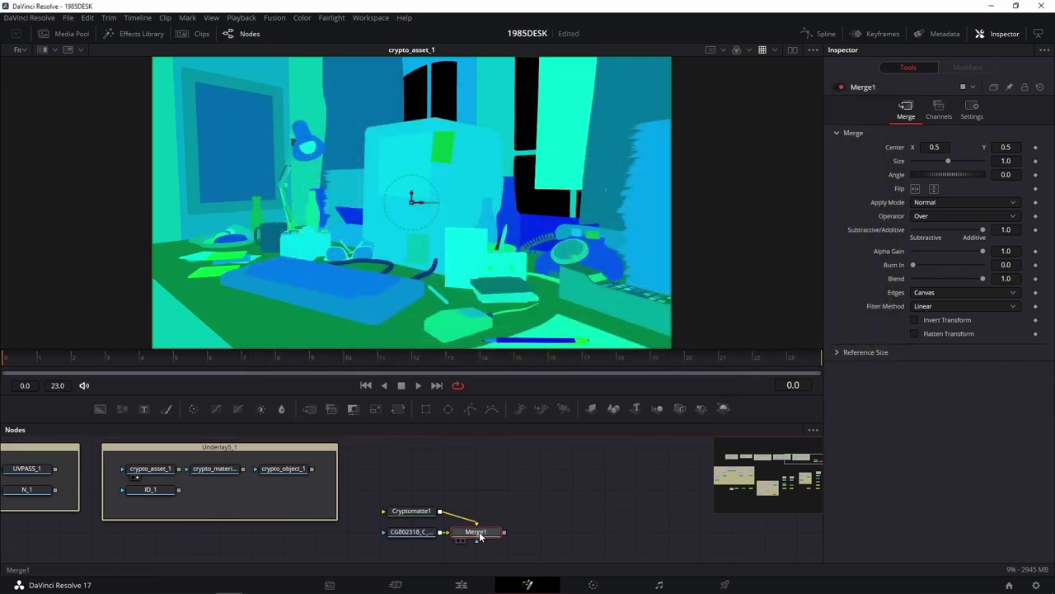
Delete the auto-added Merge1 and preview Cryptomatte1, then the loaded render, in the viewer
{"action": "key", "text": "Delete"}
{"action": "left_click", "coordinate": [424, 513]}
{"action": "left_click_drag", "start_coordinate": [424, 513], "coordinate": [460, 277]}
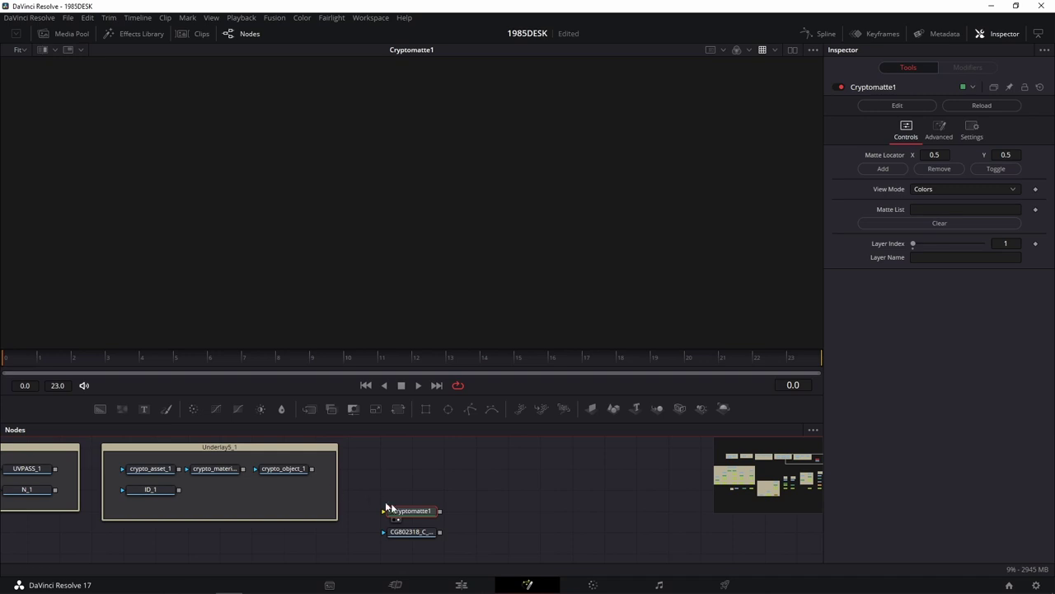
{"action": "left_click_drag", "start_coordinate": [412, 531], "coordinate": [476, 262]}
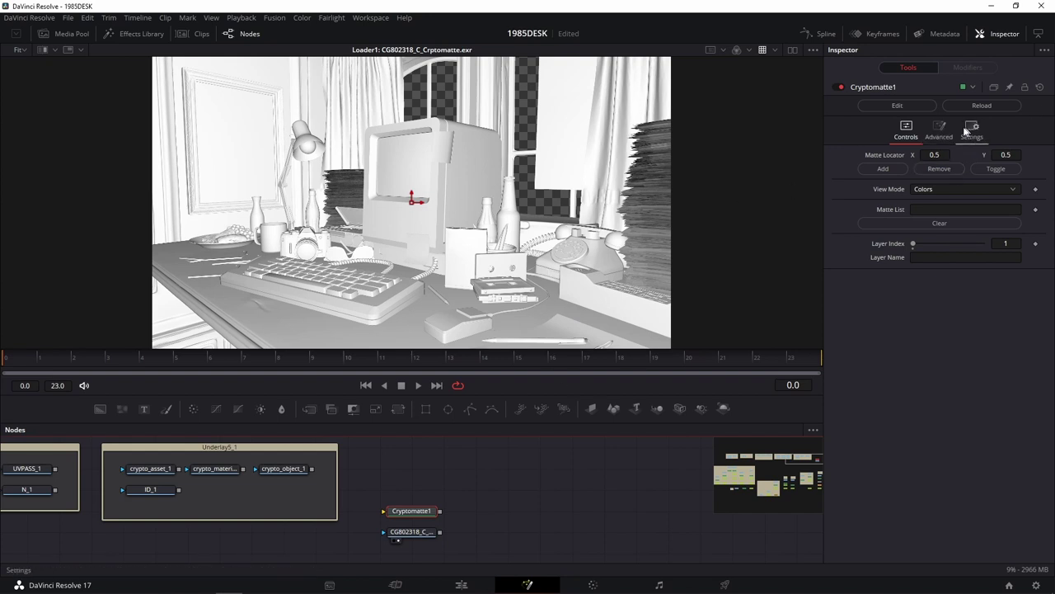
Inspect the CG802318_C_Crptomatte.exr loader's Format channel assignments for the Red channel
{"action": "left_click", "coordinate": [416, 532]}
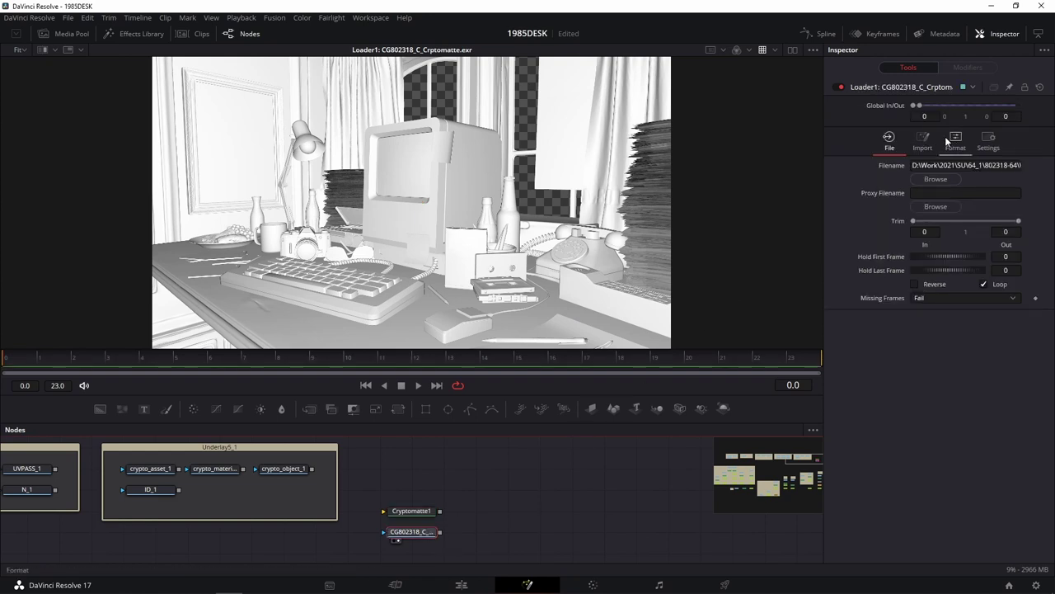
{"action": "left_click", "coordinate": [956, 142]}
{"action": "left_click", "coordinate": [837, 184]}
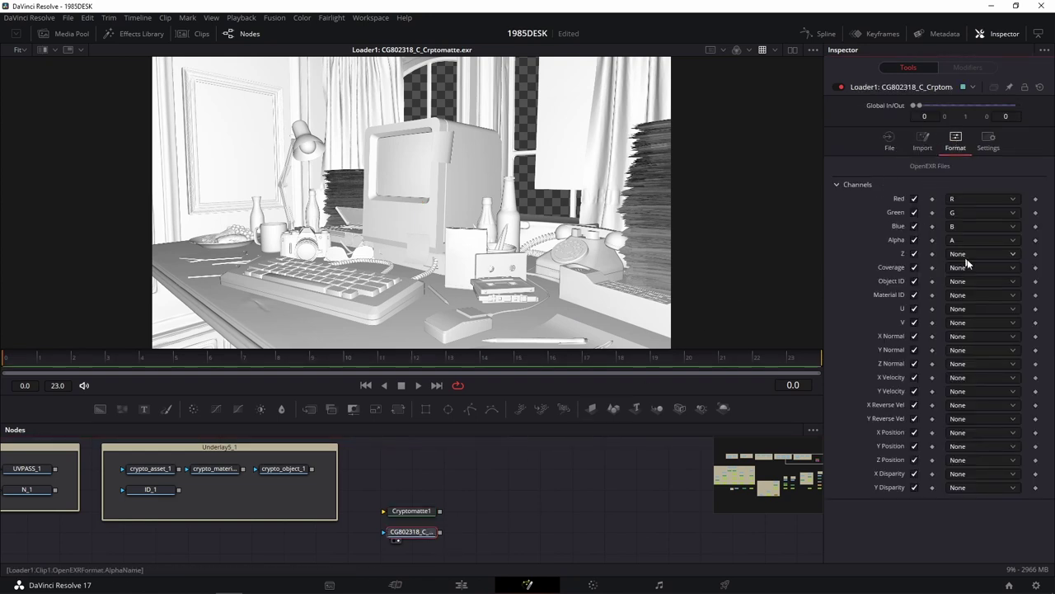
{"action": "left_click", "coordinate": [979, 202]}
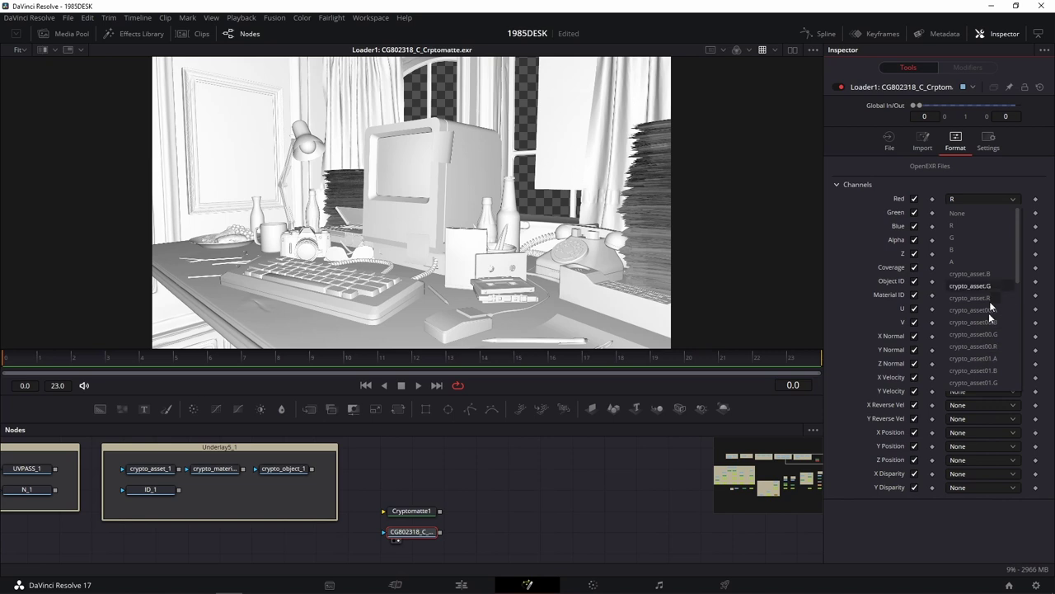
{"action": "scroll", "coordinate": [961, 373], "scroll_direction": "down", "scroll_amount": 2}
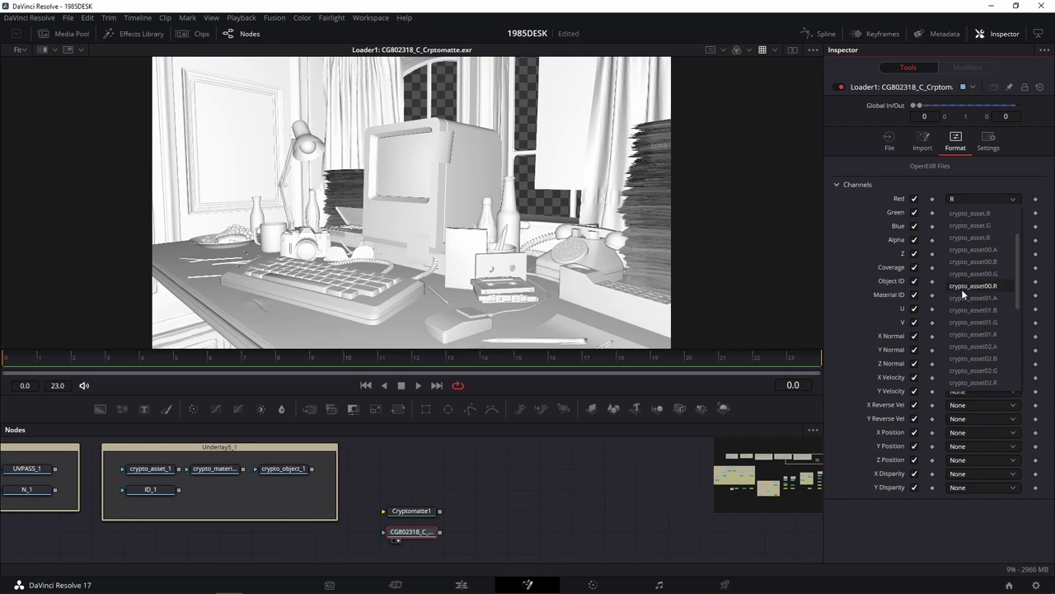
Move Cryptomatte1 directly below the CG802318 loader in the node graph
{"action": "left_click_drag", "start_coordinate": [542, 515], "coordinate": [600, 485]}
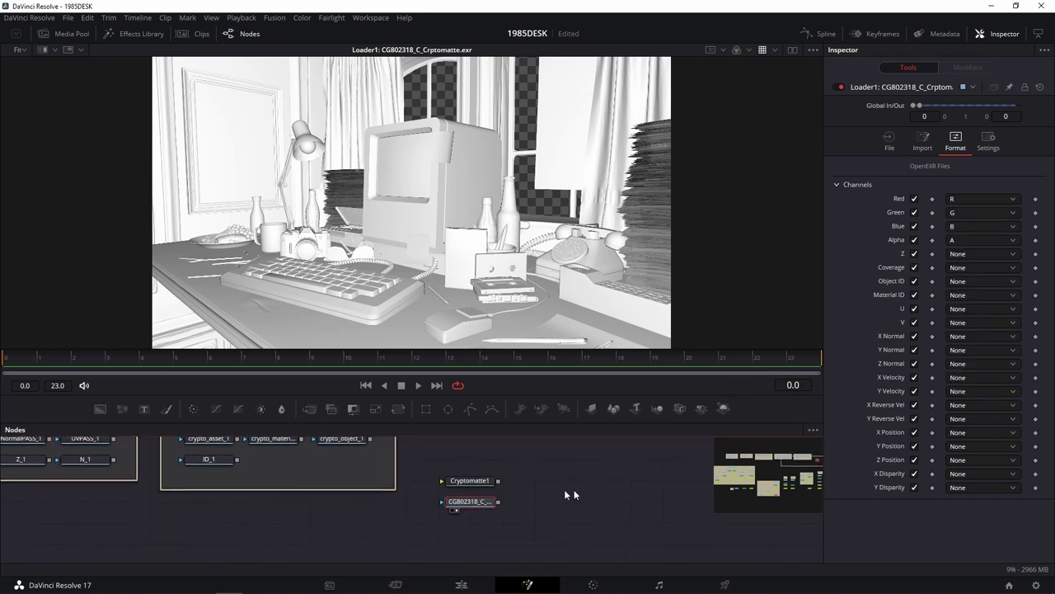
{"action": "left_click_drag", "start_coordinate": [485, 488], "coordinate": [485, 552]}
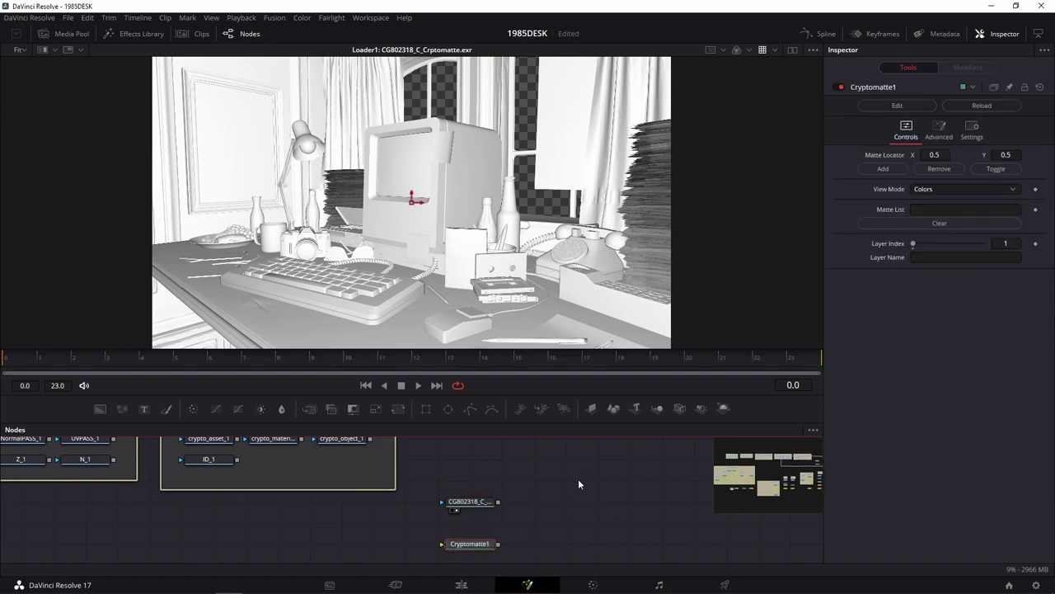
{"action": "scroll", "coordinate": [553, 493], "scroll_direction": "up", "scroll_amount": 2}
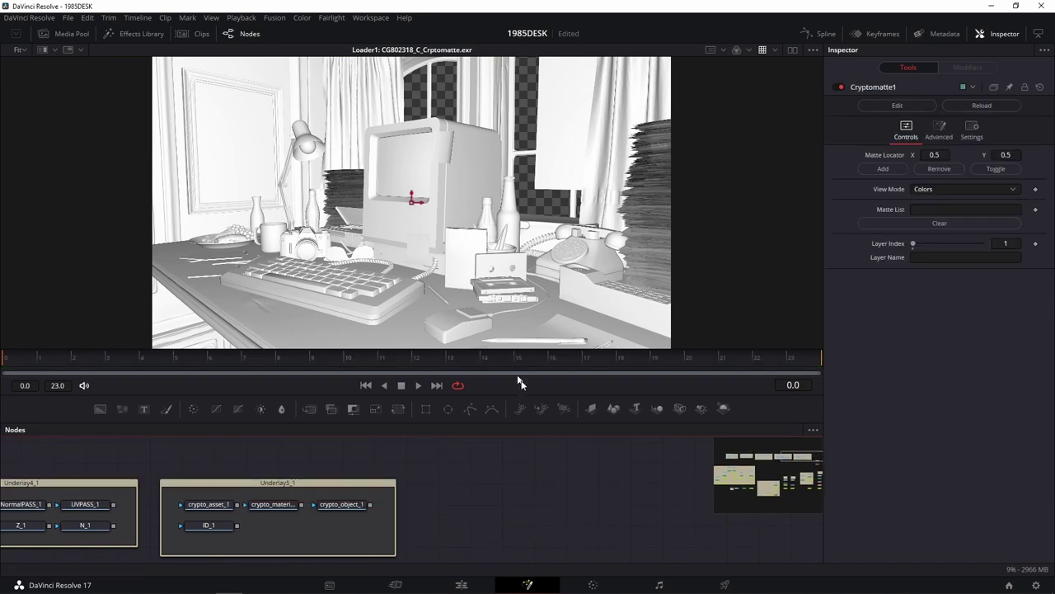
{"action": "scroll", "coordinate": [517, 486], "scroll_direction": "down", "scroll_amount": 2}
{"action": "scroll", "coordinate": [525, 492], "scroll_direction": "up", "scroll_amount": 1}
{"action": "scroll", "coordinate": [525, 492], "scroll_direction": "up", "scroll_amount": 1}
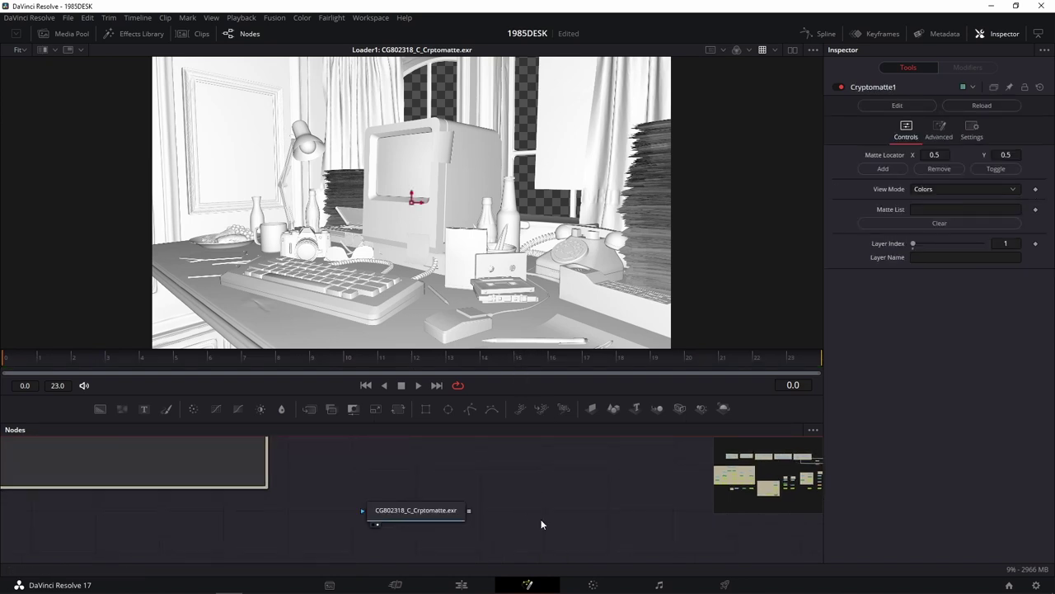
Enlarge the Nodes panel and start dragging a link from the loader's output to Cryptomatte1
{"action": "left_click_drag", "start_coordinate": [537, 423], "coordinate": [541, 366]}
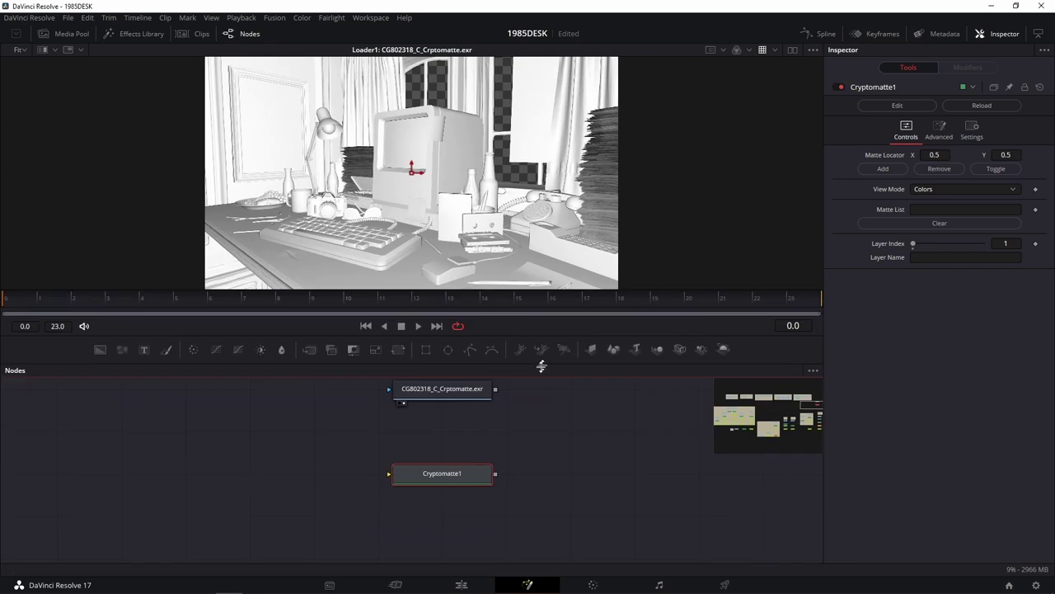
{"action": "scroll", "coordinate": [542, 458], "scroll_direction": "up", "scroll_amount": 2}
{"action": "scroll", "coordinate": [536, 437], "scroll_direction": "down", "scroll_amount": 1}
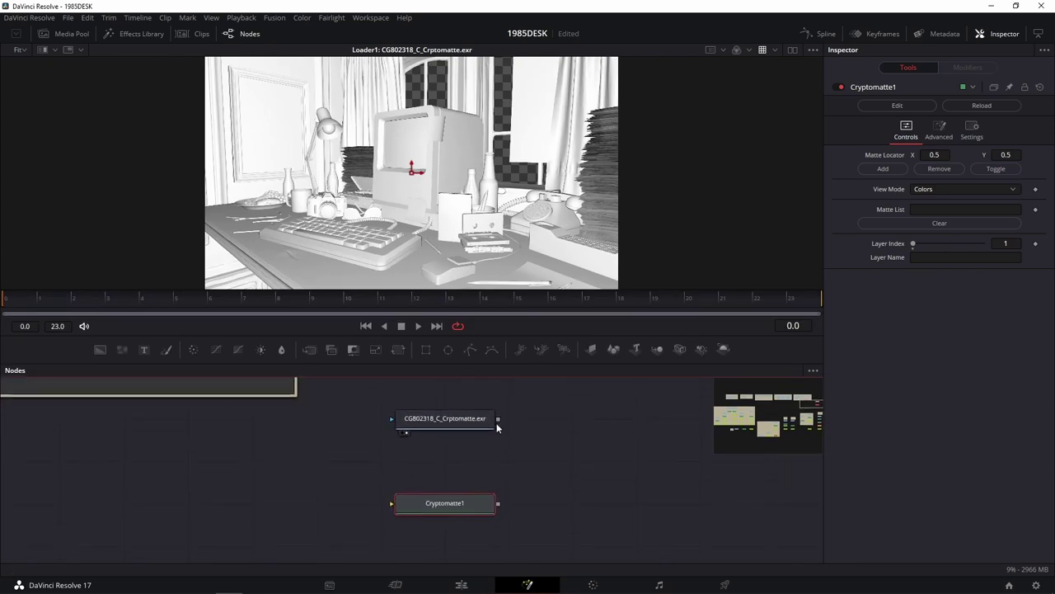
{"action": "left_click_drag", "start_coordinate": [498, 419], "coordinate": [454, 414]}
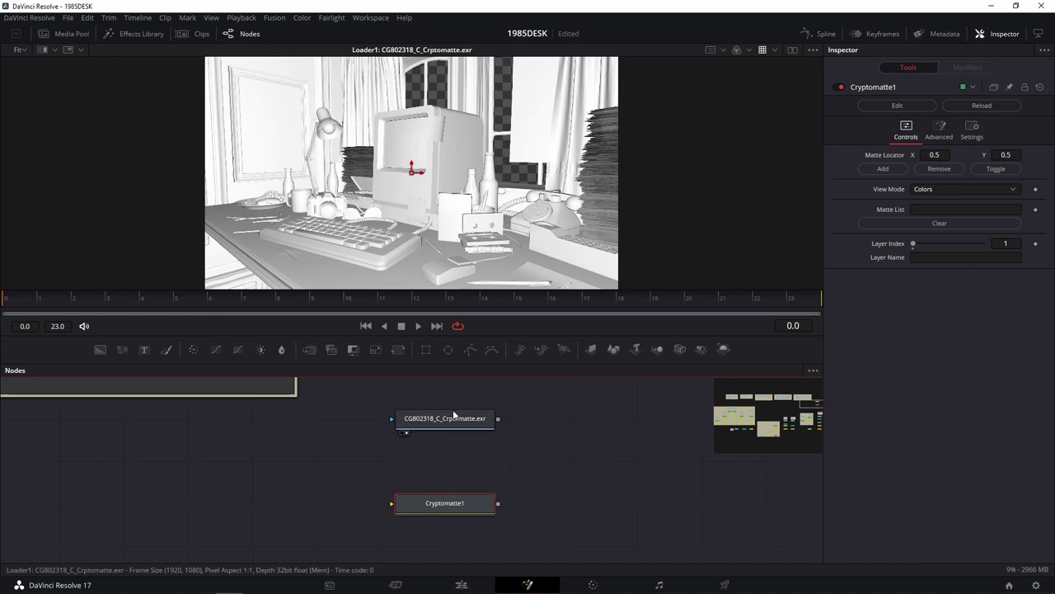
{"action": "left_click", "coordinate": [453, 415]}
Connect the loader's output into Cryptomatte1 and view its colour-coded crypto_asset mattes
{"action": "left_click_drag", "start_coordinate": [497, 419], "coordinate": [407, 514]}
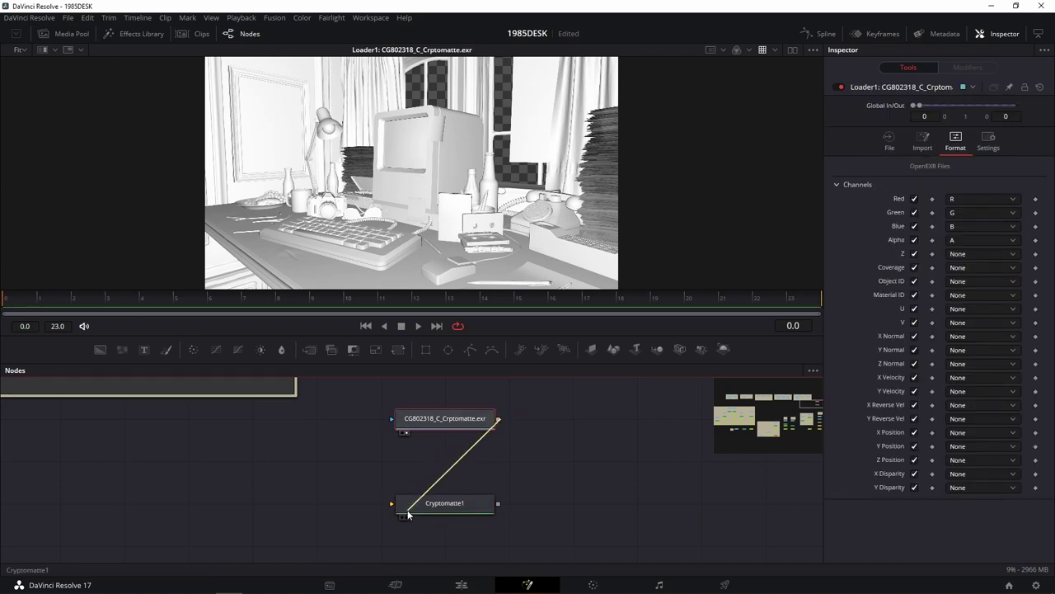
{"action": "left_click", "coordinate": [454, 511]}
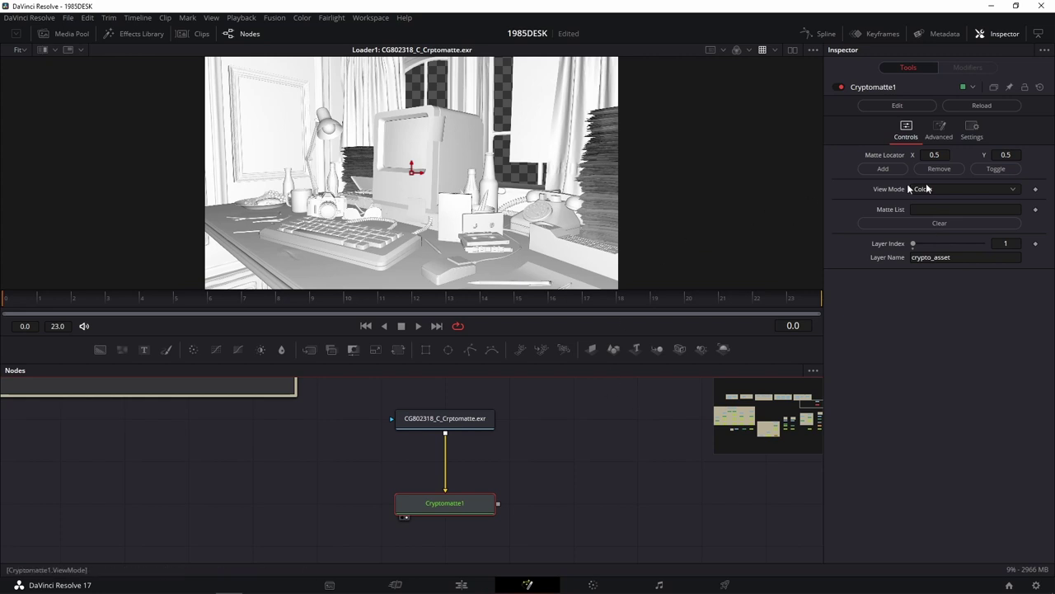
{"action": "key", "text": "1"}
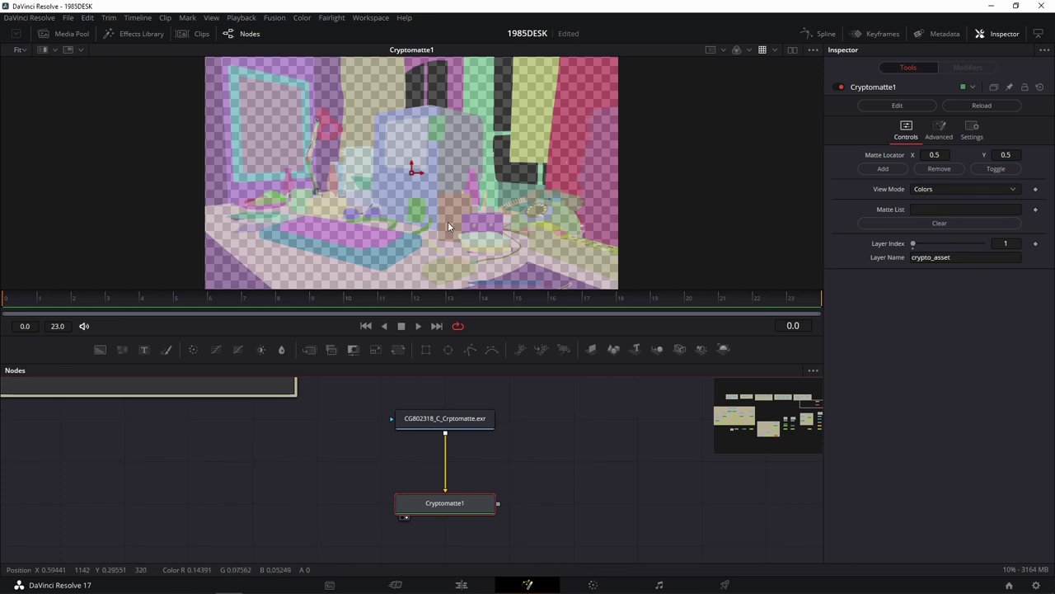
{"action": "scroll", "coordinate": [444, 218], "scroll_direction": "up", "scroll_amount": 3}
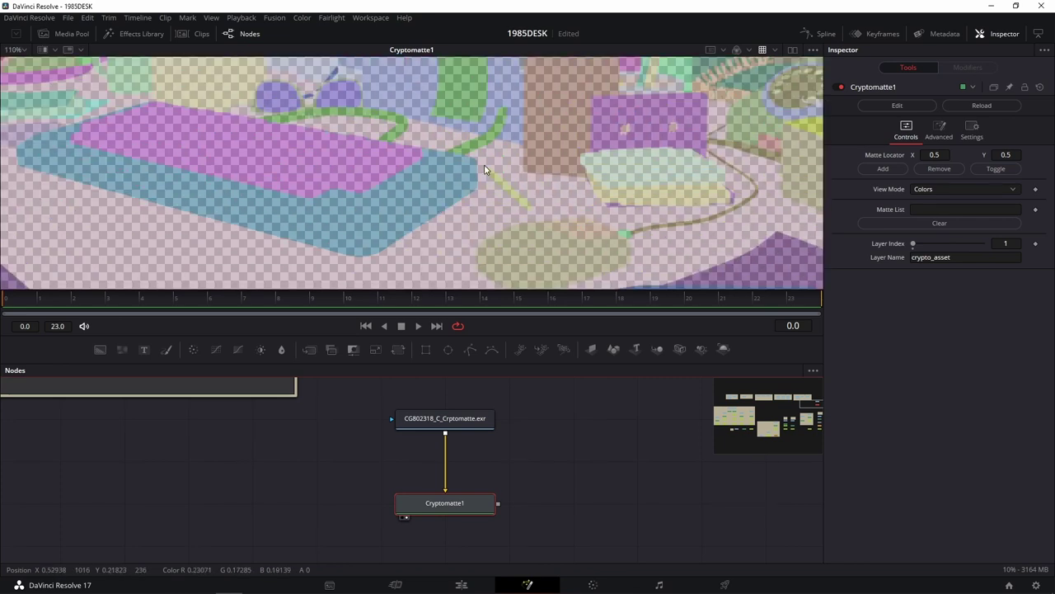
{"action": "scroll", "coordinate": [483, 164], "scroll_direction": "up", "scroll_amount": 3}
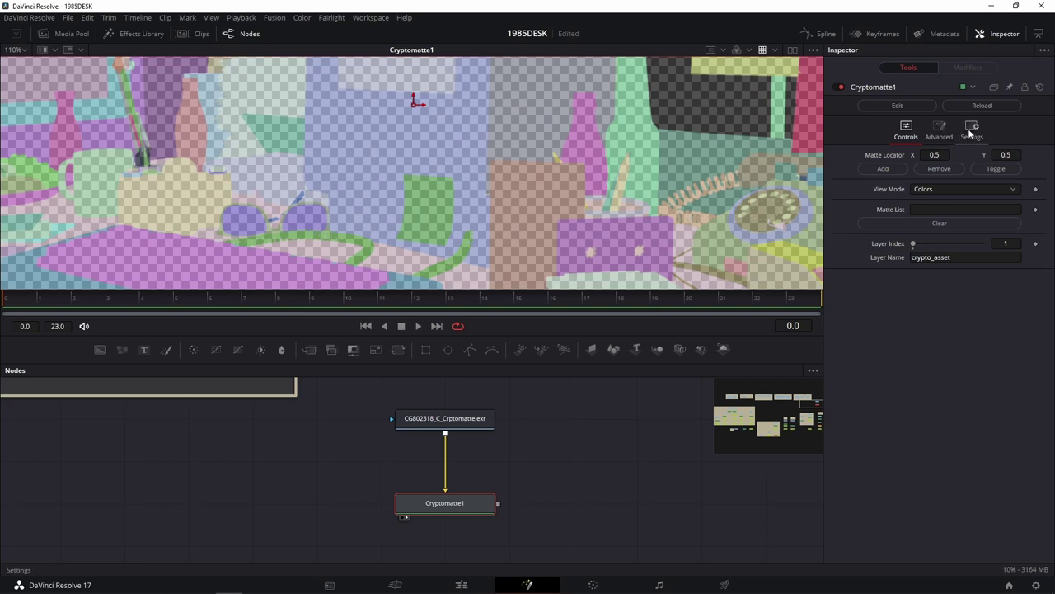
Leave Use Material switched off in Cryptomatte1's Settings tab
{"action": "left_click", "coordinate": [972, 130]}
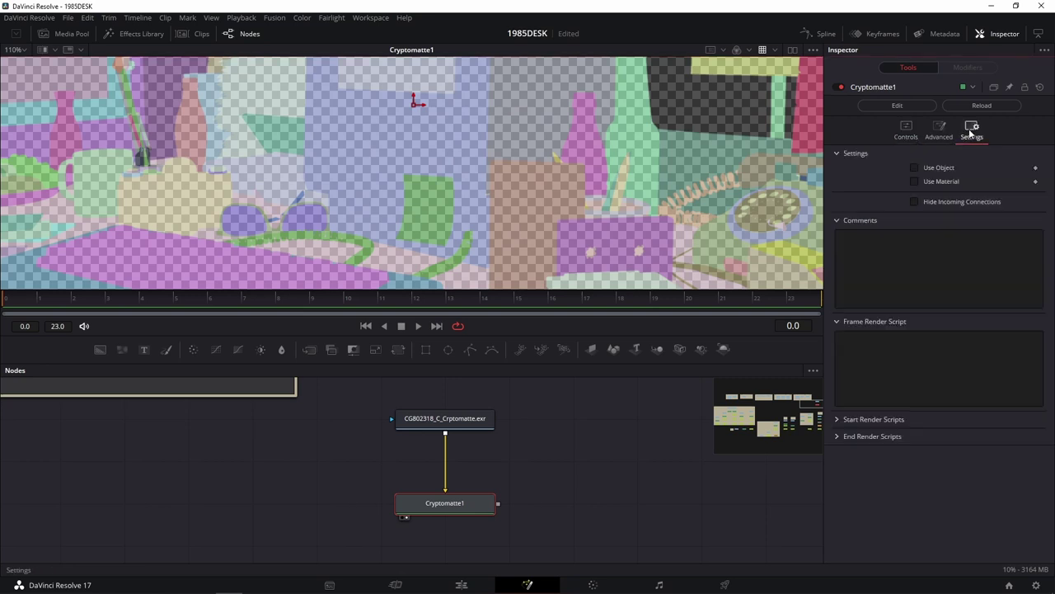
{"action": "left_click", "coordinate": [914, 181]}
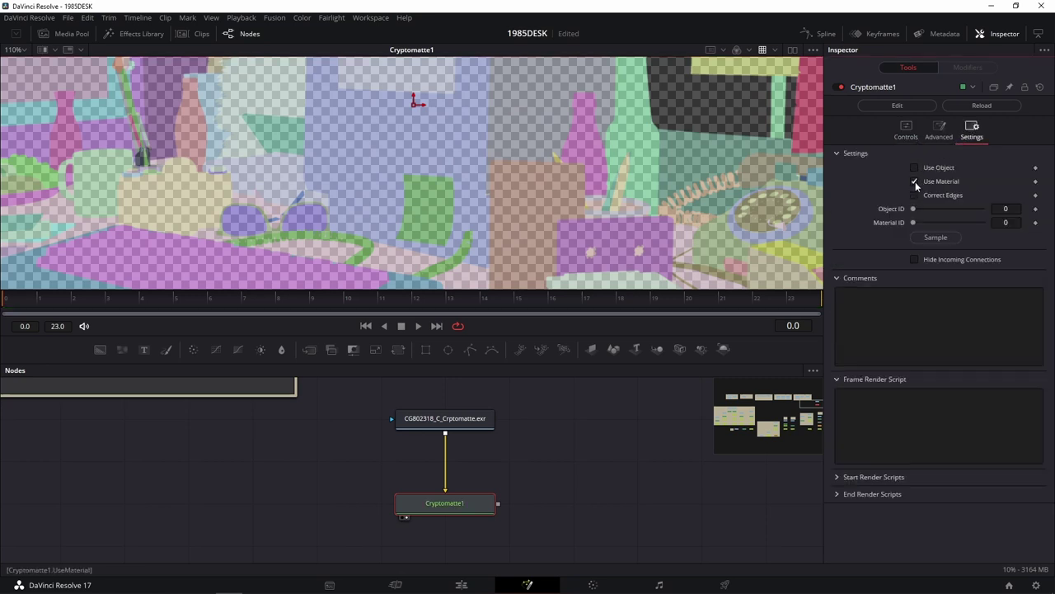
{"action": "left_click", "coordinate": [915, 181]}
{"action": "left_click", "coordinate": [914, 181]}
{"action": "left_click", "coordinate": [915, 182]}
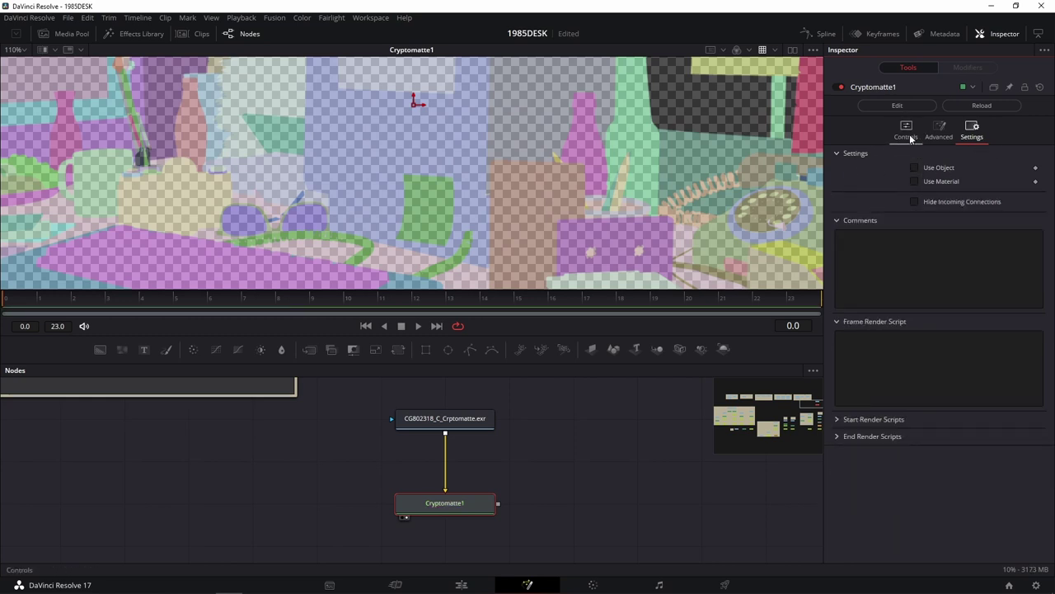
Drag the Matte Locator onto the beer bottle, at 0.685505, 0.456264
{"action": "left_click", "coordinate": [908, 135]}
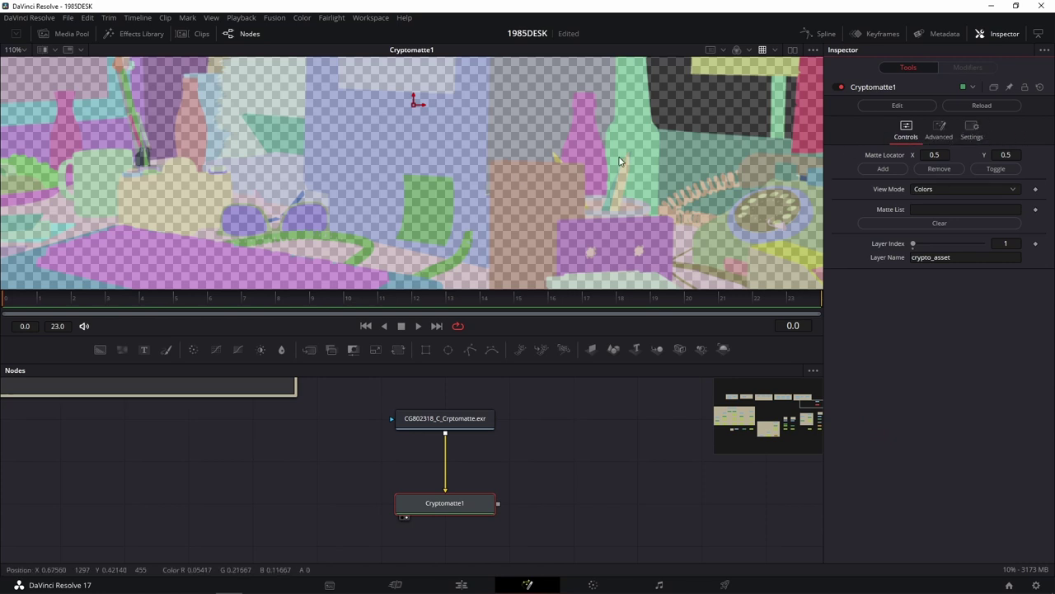
{"action": "scroll", "coordinate": [414, 117], "scroll_direction": "up", "scroll_amount": 1}
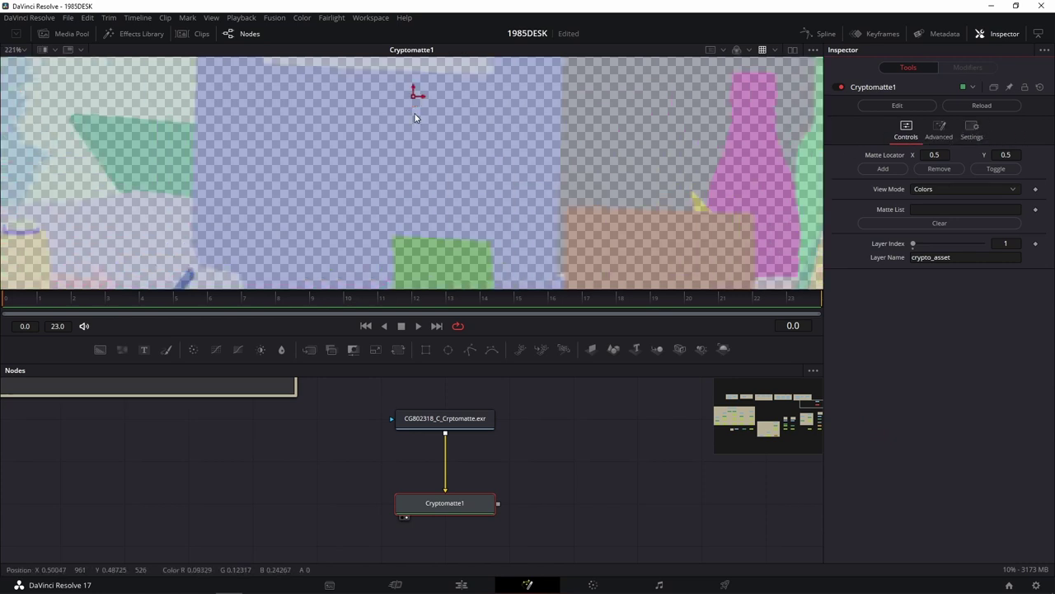
{"action": "scroll", "coordinate": [430, 198], "scroll_direction": "up", "scroll_amount": 1}
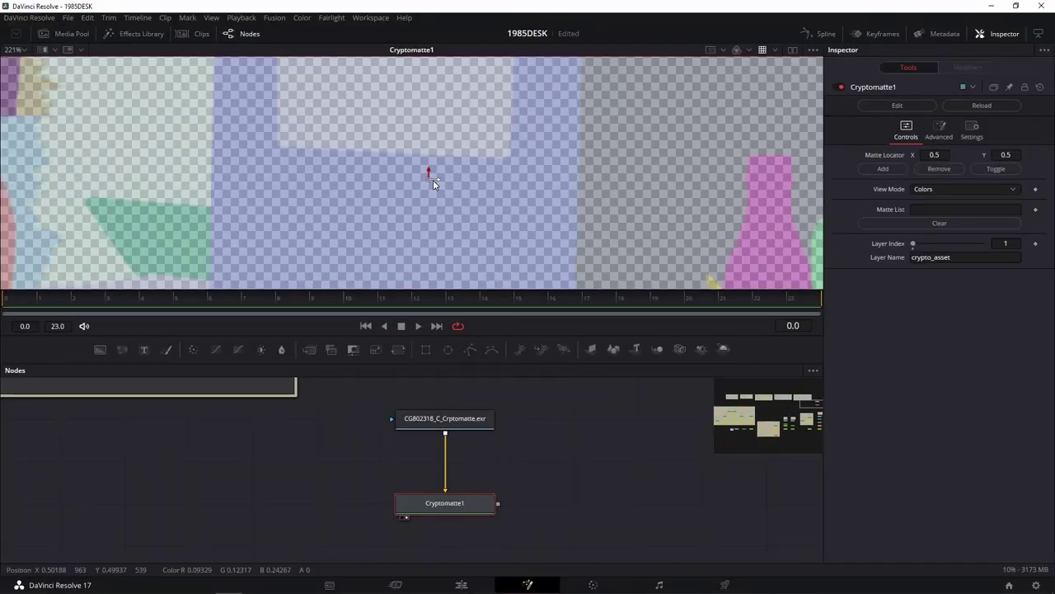
{"action": "scroll", "coordinate": [432, 179], "scroll_direction": "down", "scroll_amount": 2}
{"action": "scroll", "coordinate": [433, 179], "scroll_direction": "down", "scroll_amount": 1}
{"action": "left_click_drag", "start_coordinate": [522, 181], "coordinate": [432, 153]}
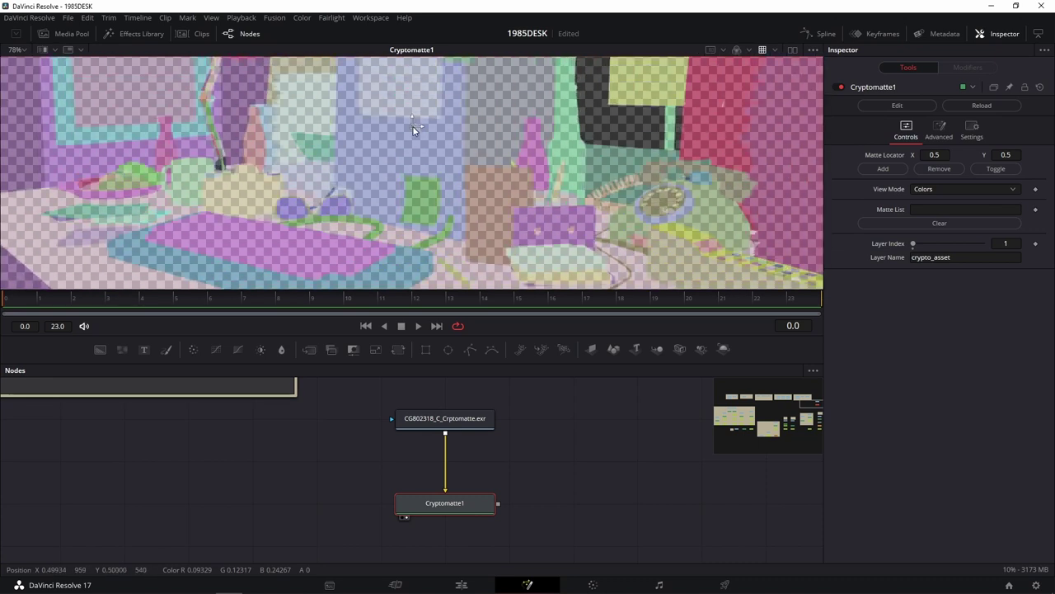
{"action": "mouse_move", "coordinate": [414, 130]}
{"action": "left_mouse_down"}
{"action": "mouse_move", "coordinate": [380, 187]}
{"action": "mouse_move", "coordinate": [365, 173]}
{"action": "left_mouse_up"}
{"action": "mouse_move", "coordinate": [427, 192]}
{"action": "left_mouse_down"}
{"action": "mouse_move", "coordinate": [466, 210]}
{"action": "mouse_move", "coordinate": [317, 236]}
{"action": "mouse_move", "coordinate": [475, 219]}
{"action": "mouse_move", "coordinate": [465, 198]}
{"action": "left_mouse_up"}
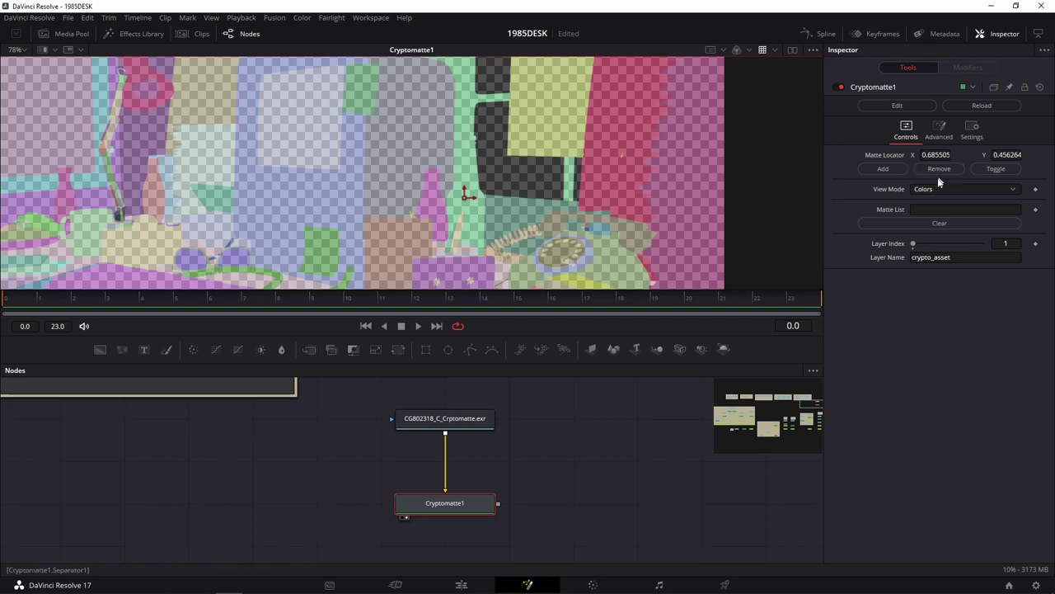
Add the beer bottle to the Matte List and preview it in Matte view mode
{"action": "left_click", "coordinate": [883, 169]}
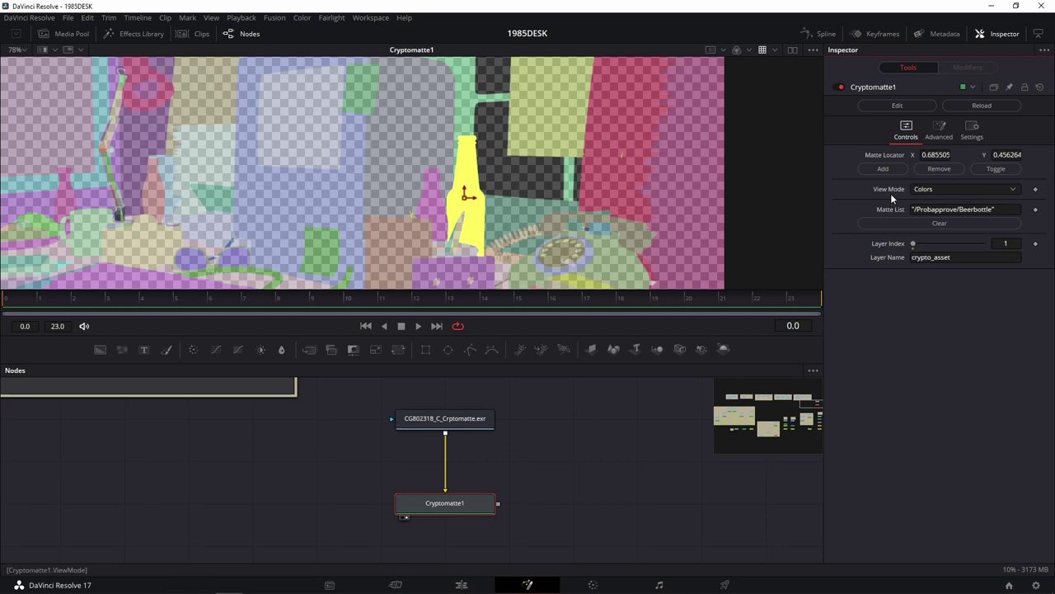
{"action": "left_click", "coordinate": [929, 192]}
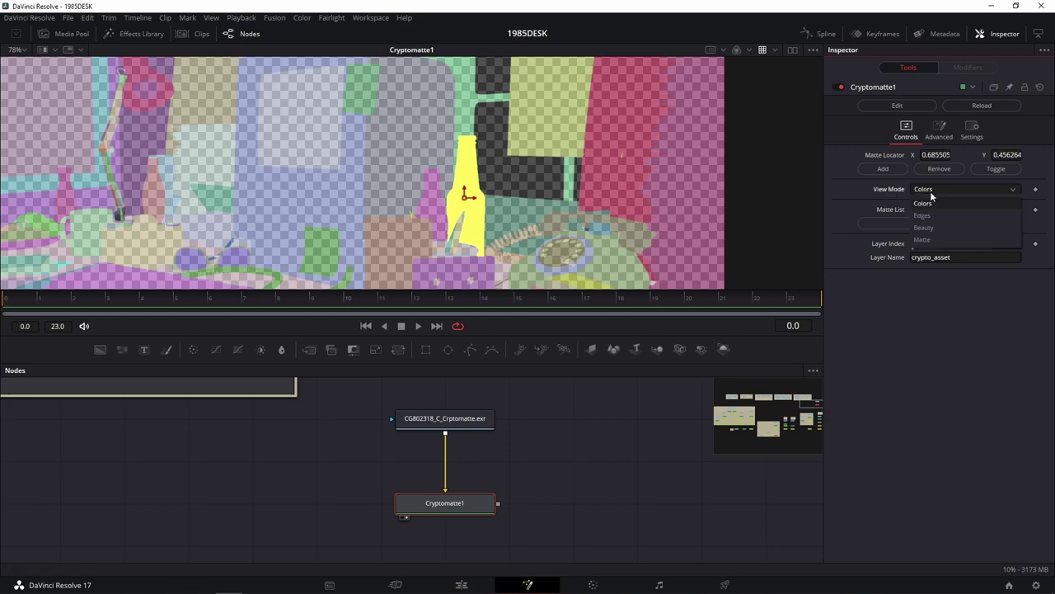
{"action": "left_click", "coordinate": [934, 240]}
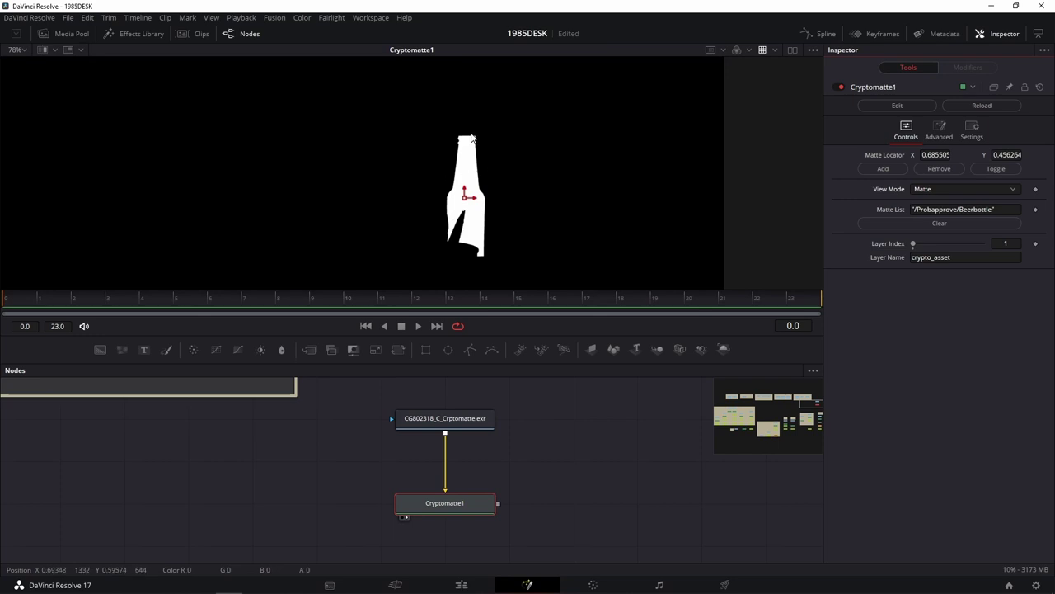
{"action": "left_click", "coordinate": [599, 159]}
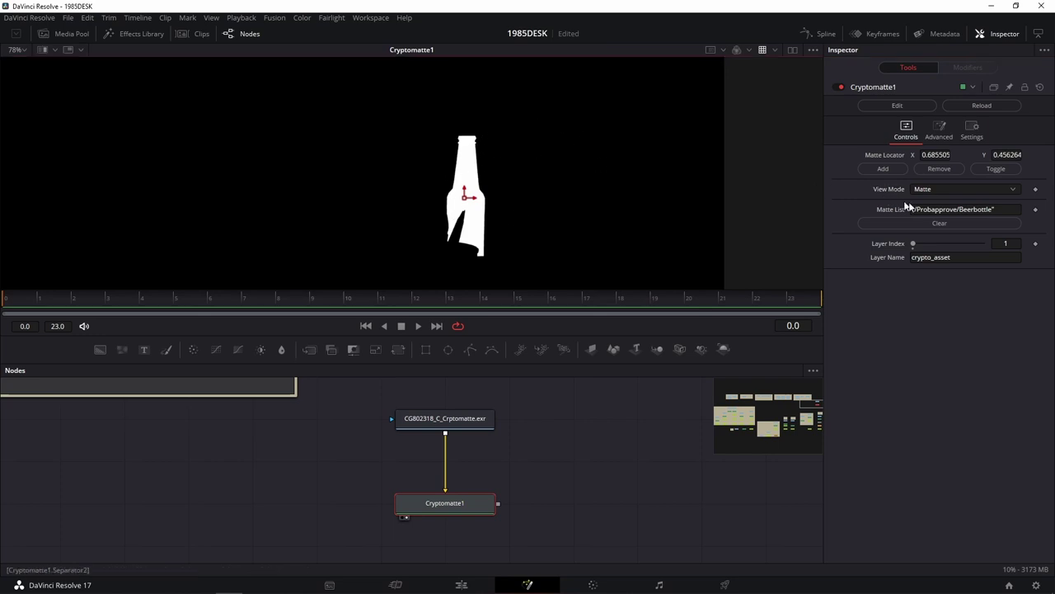
{"action": "left_click", "coordinate": [941, 191]}
{"action": "left_click", "coordinate": [940, 202]}
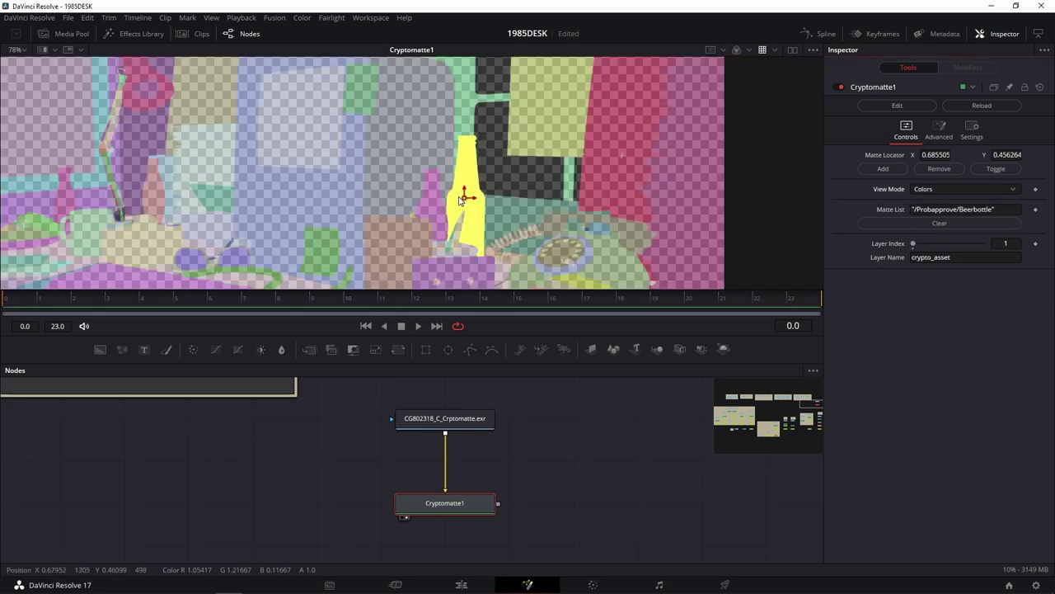
Add the smaller coke1 bottle to the matte and view the combined black-and-white matte
{"action": "left_click_drag", "start_coordinate": [465, 199], "coordinate": [430, 202]}
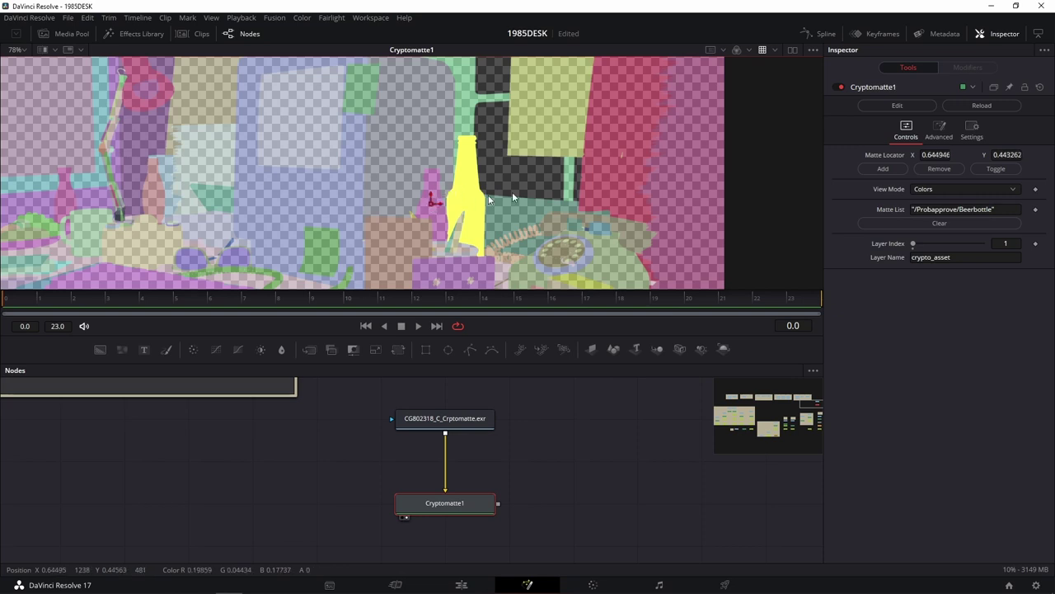
{"action": "left_click", "coordinate": [887, 166]}
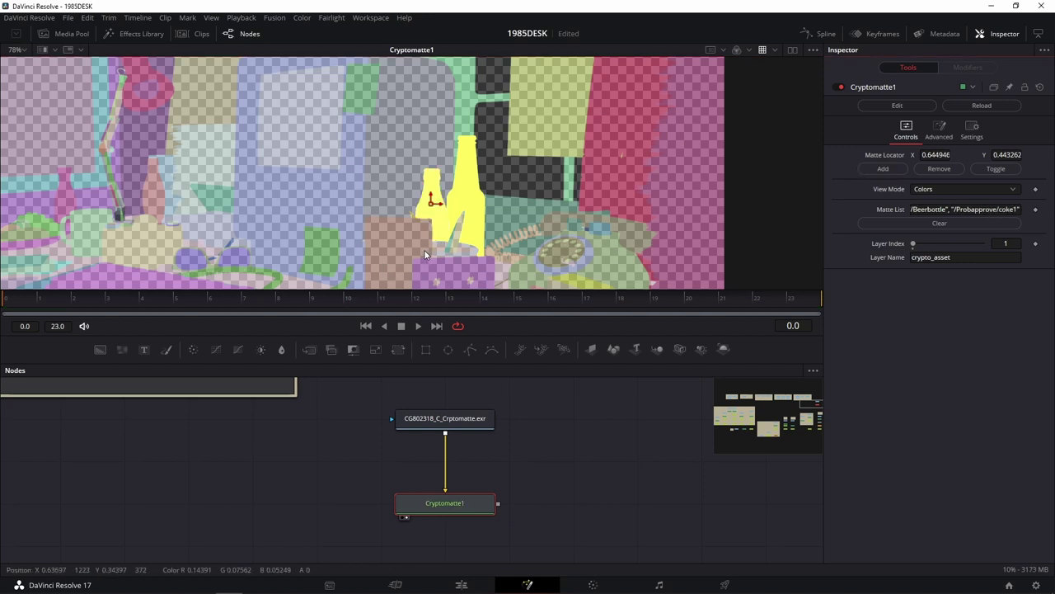
{"action": "left_click", "coordinate": [939, 189]}
{"action": "left_click", "coordinate": [938, 239]}
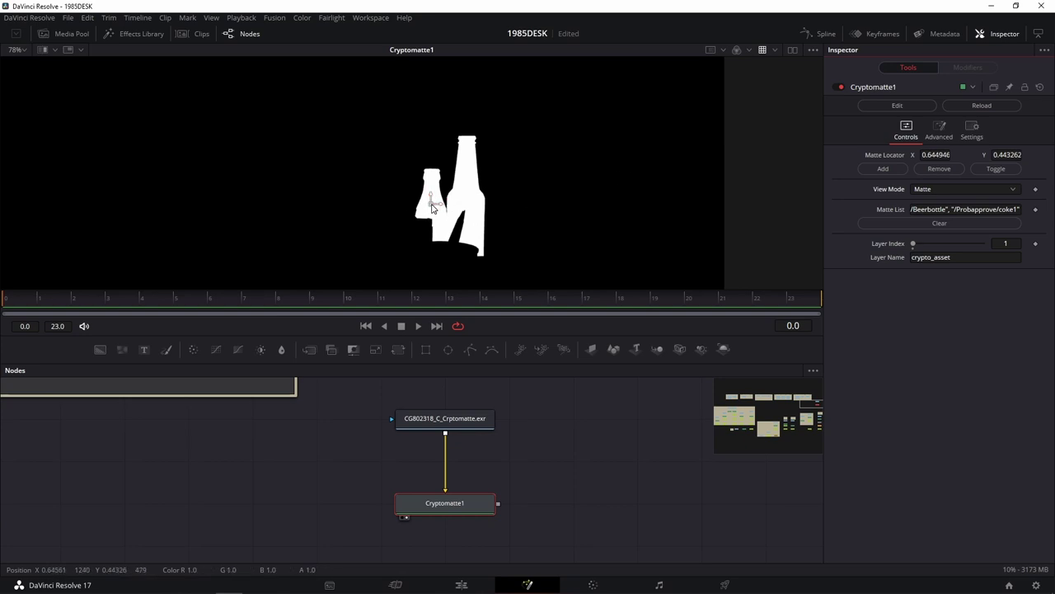
Remove coke1 from the Matte List, leaving only /Probapprove/Beerbottle isolated
{"action": "left_click_drag", "start_coordinate": [432, 208], "coordinate": [467, 181]}
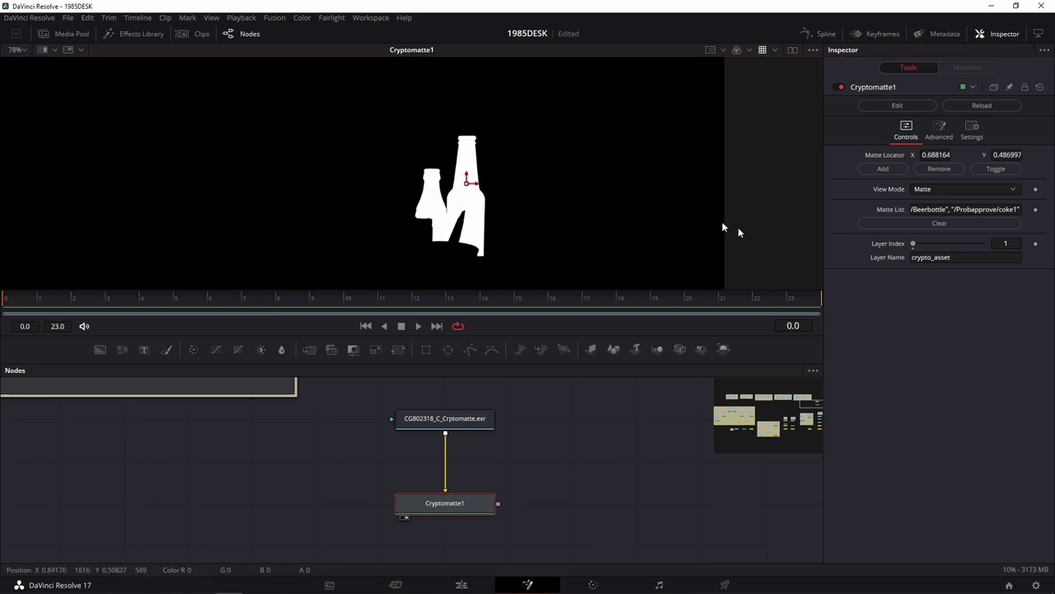
{"action": "left_click", "coordinate": [952, 172]}
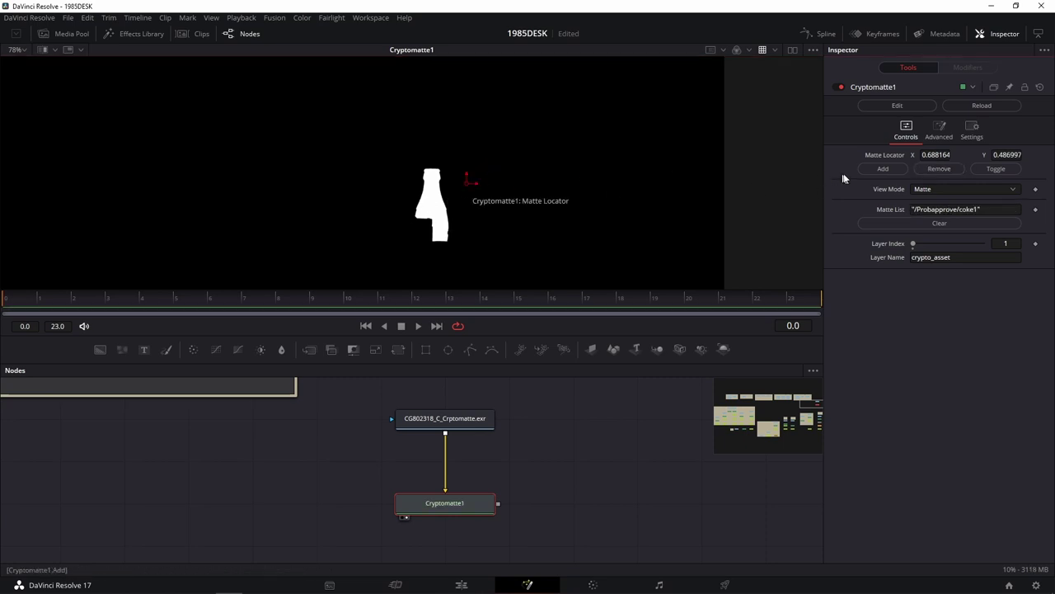
{"action": "left_click", "coordinate": [872, 170]}
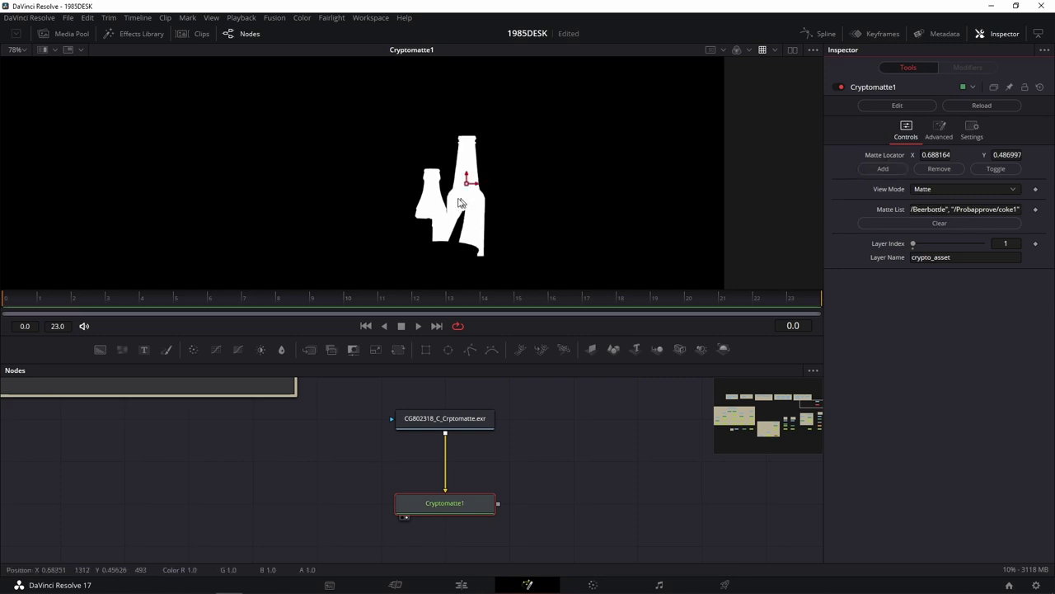
{"action": "left_click_drag", "start_coordinate": [467, 187], "coordinate": [432, 191]}
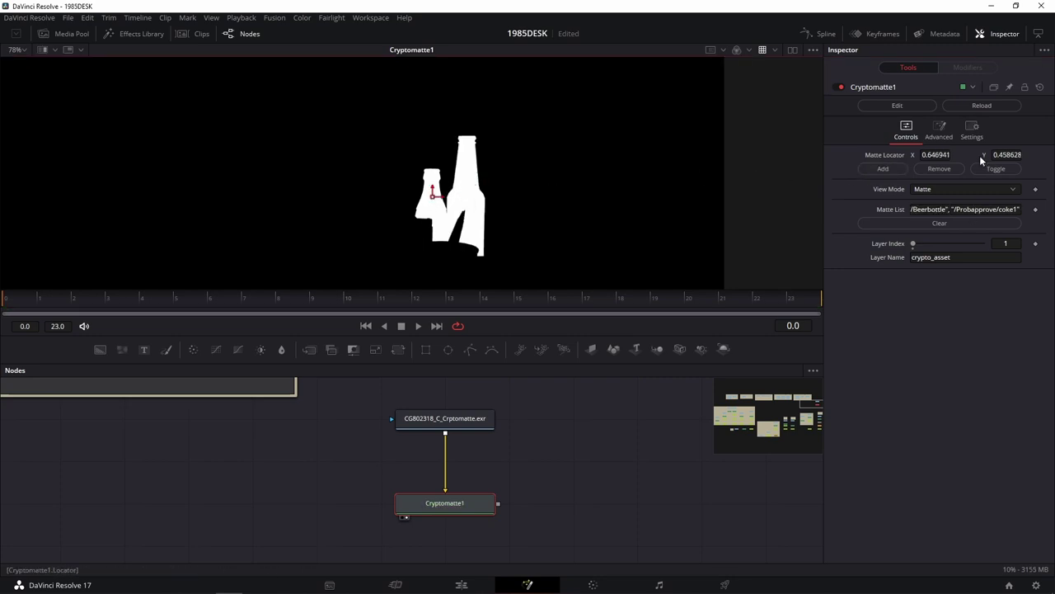
{"action": "left_click", "coordinate": [950, 169]}
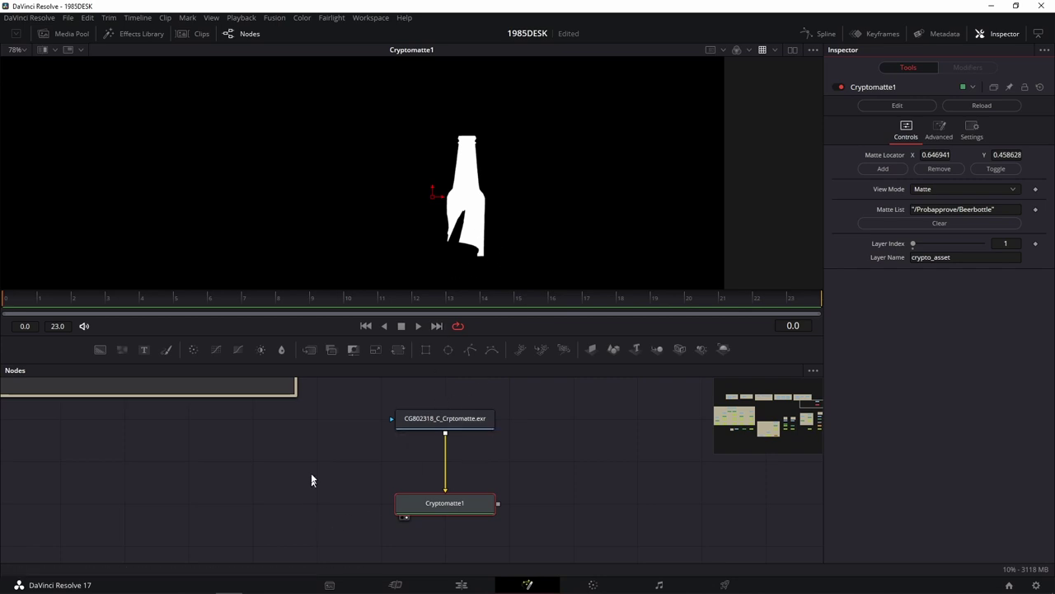
View transmission_1_1 and insert a Color Corrector between the AlphaDivide and ChannelBooleans nodes
{"action": "scroll", "coordinate": [313, 483], "scroll_direction": "down", "scroll_amount": 2}
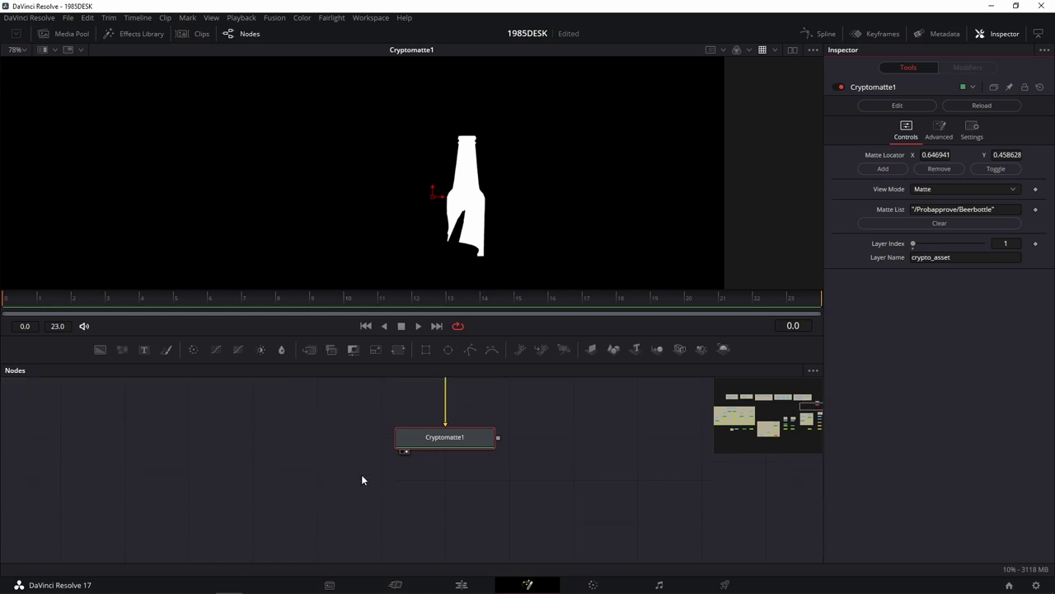
{"action": "scroll", "coordinate": [357, 478], "scroll_direction": "down", "scroll_amount": 2, "text": "ctrl"}
{"action": "mouse_move", "coordinate": [357, 480]}
{"action": "left_mouse_down"}
{"action": "mouse_move", "coordinate": [393, 404]}
{"action": "mouse_move", "coordinate": [253, 426]}
{"action": "left_mouse_up"}
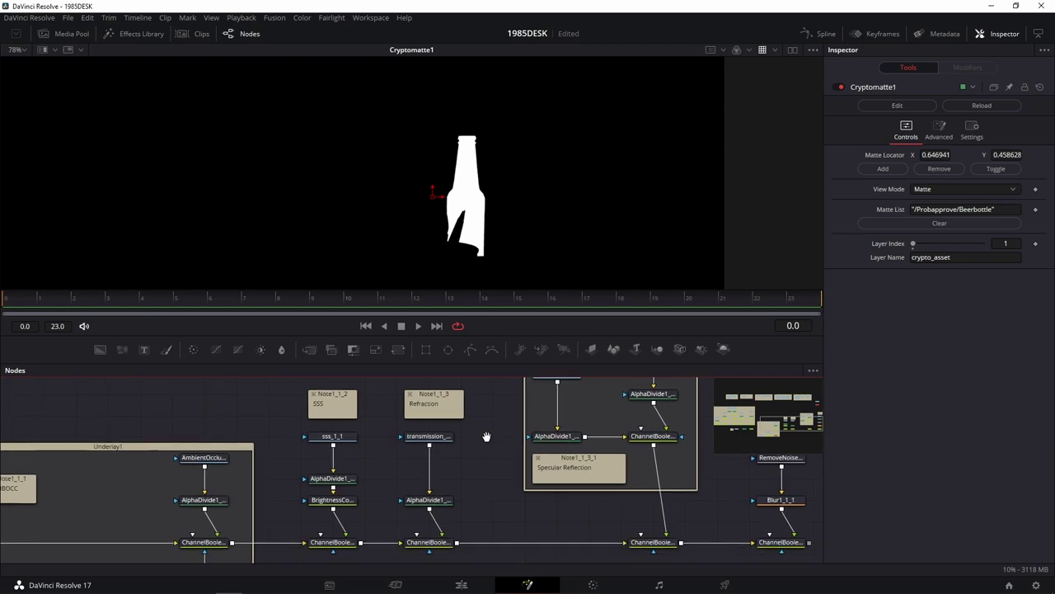
{"action": "left_click_drag", "start_coordinate": [428, 438], "coordinate": [504, 196]}
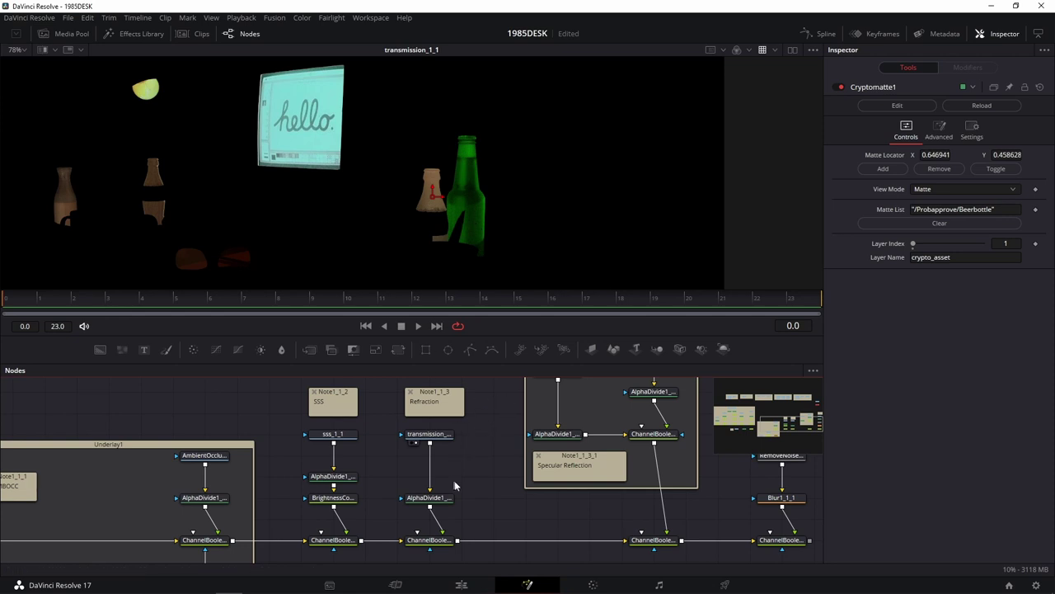
{"action": "left_click_drag", "start_coordinate": [429, 497], "coordinate": [429, 476]}
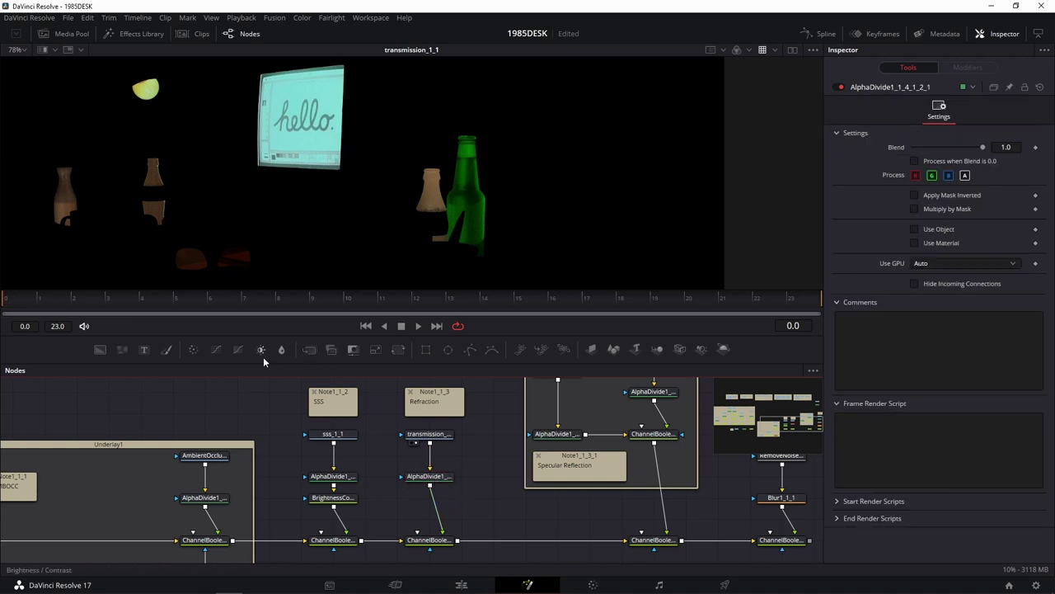
{"action": "mouse_move", "coordinate": [225, 351]}
{"action": "left_mouse_down"}
{"action": "mouse_move", "coordinate": [440, 513]}
{"action": "mouse_move", "coordinate": [432, 505]}
{"action": "left_mouse_up"}
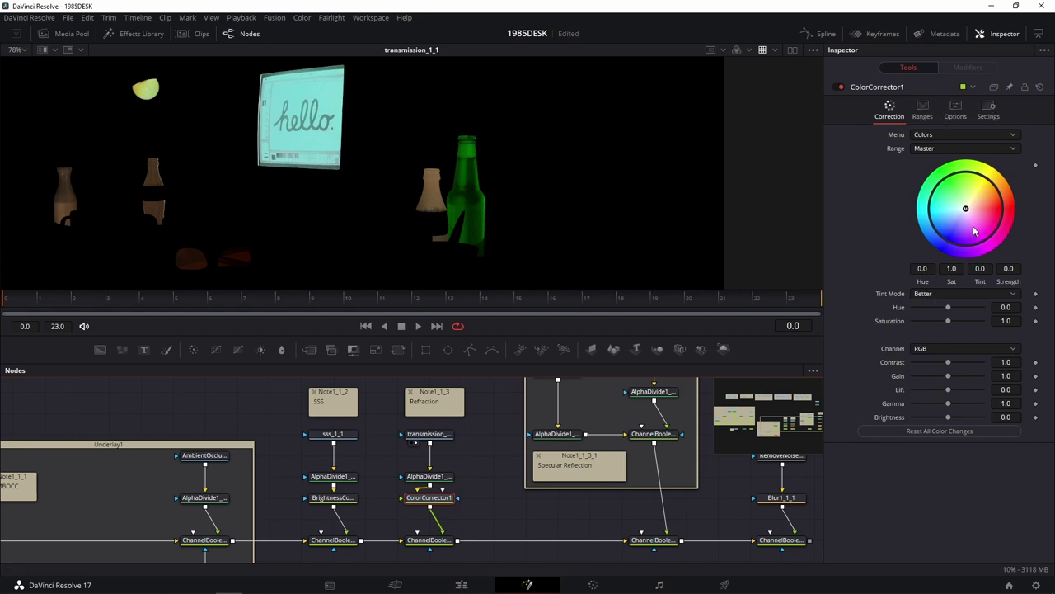
Tint ColorCorrector1 toward yellow at Tint 0.2942, Strength 0.3088, undoing a stronger green try
{"action": "left_click_drag", "start_coordinate": [965, 210], "coordinate": [960, 189]}
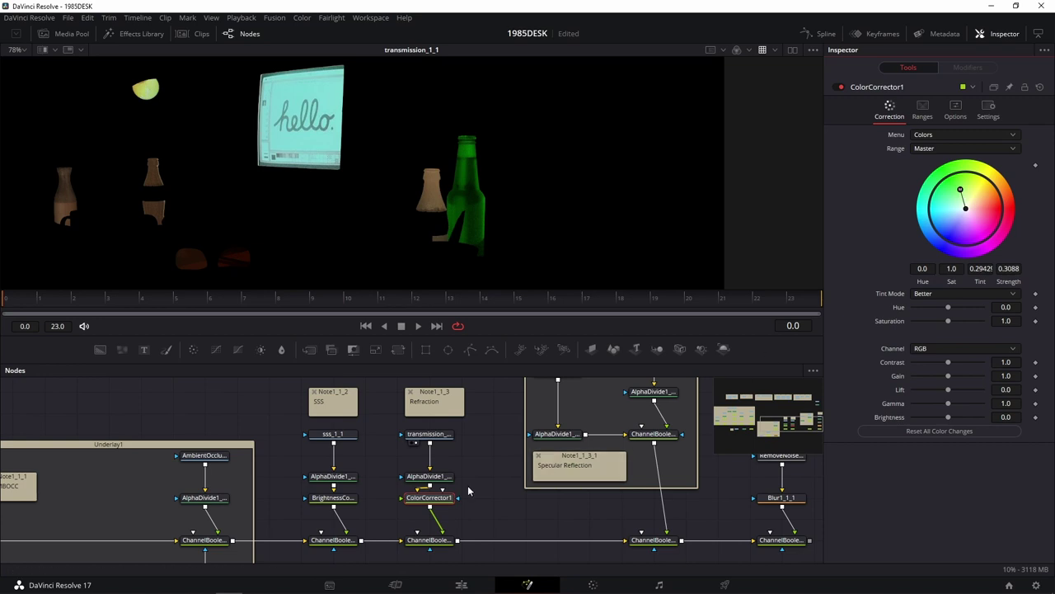
{"action": "key", "text": "1"}
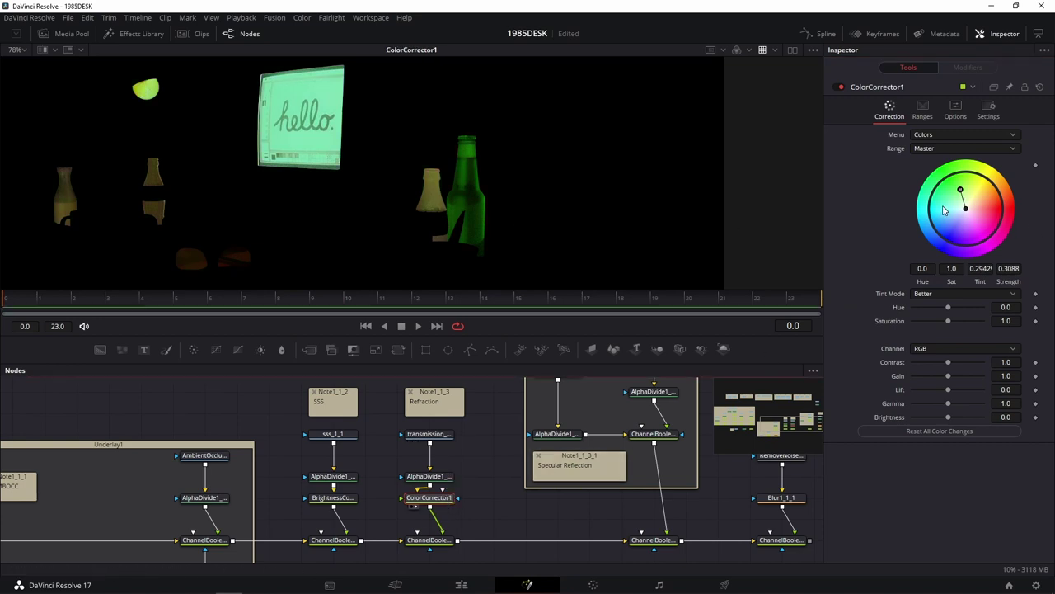
{"action": "left_click_drag", "start_coordinate": [960, 190], "coordinate": [945, 183]}
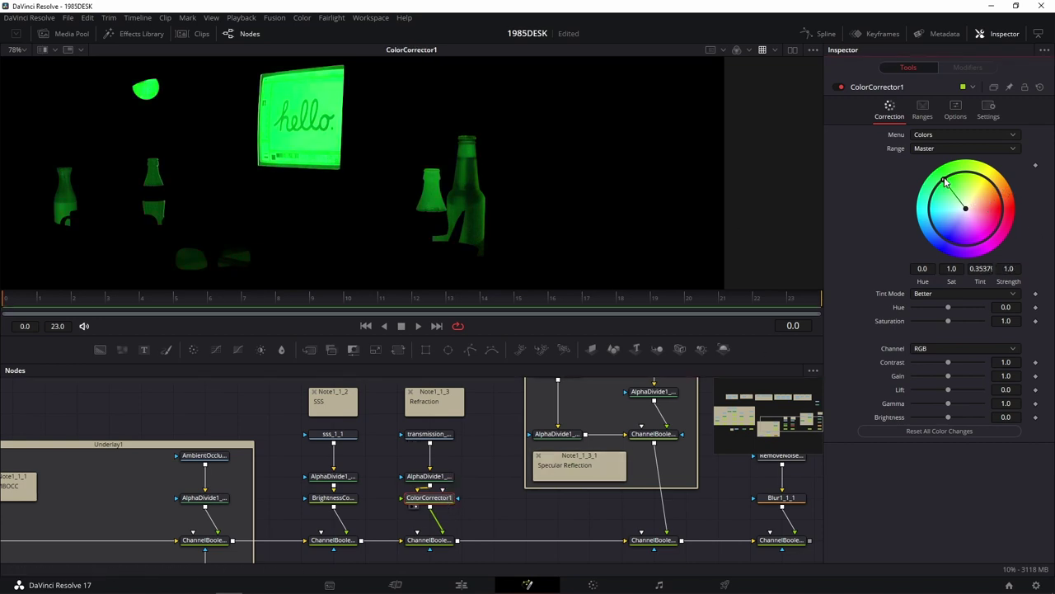
{"action": "key", "text": "ctrl+z"}
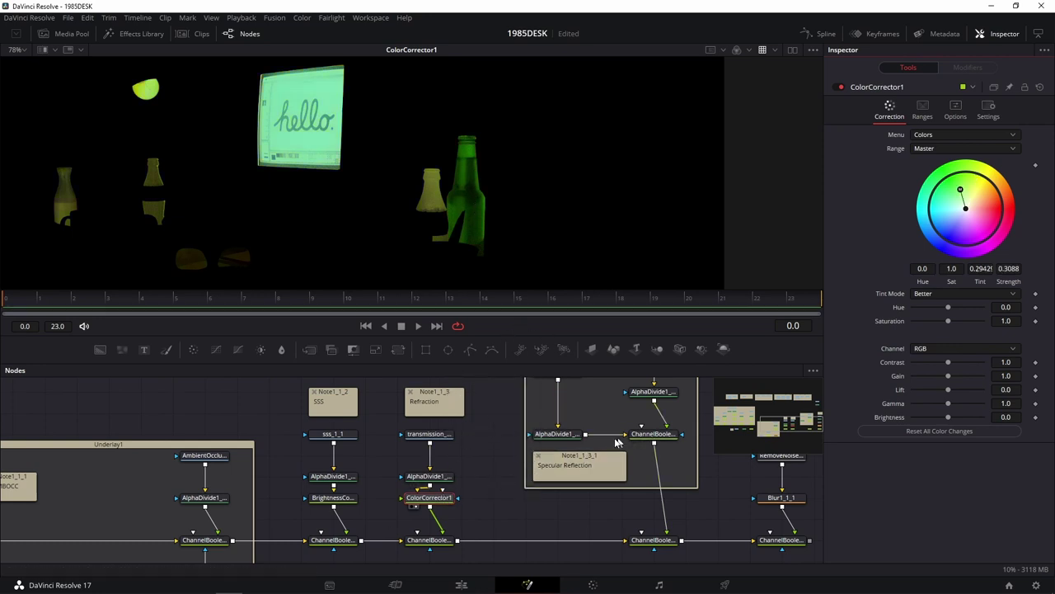
{"action": "scroll", "coordinate": [506, 418], "scroll_direction": "down", "scroll_amount": 3}
Move the loader and Cryptomatte1 beside ColorCorrector1, with Cryptomatte1 below the loader
{"action": "scroll", "coordinate": [631, 470], "scroll_direction": "up", "scroll_amount": 3}
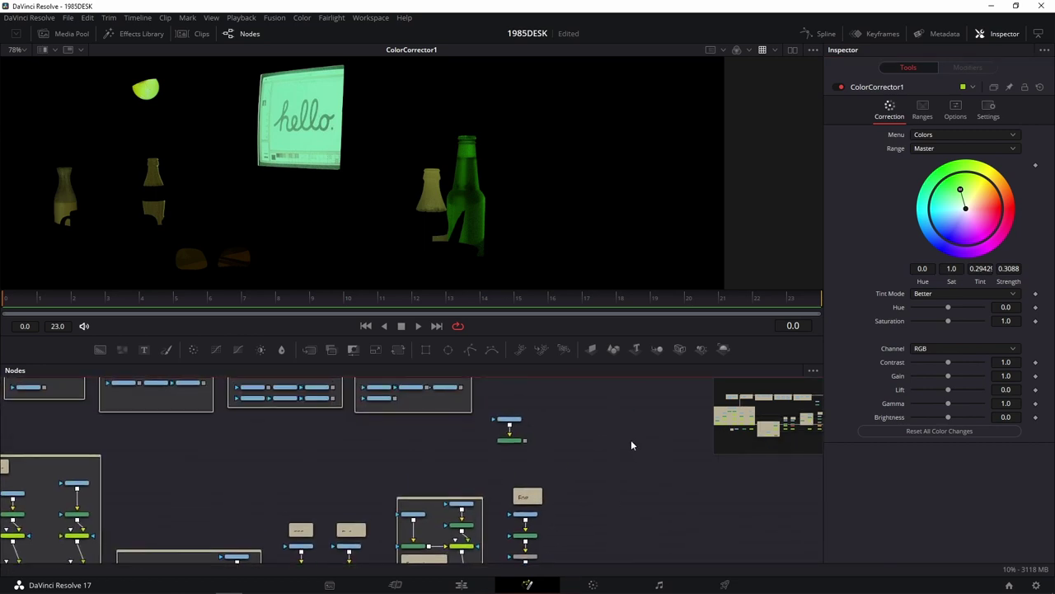
{"action": "left_click_drag", "start_coordinate": [567, 398], "coordinate": [482, 461]}
{"action": "left_click_drag", "start_coordinate": [510, 428], "coordinate": [366, 481]}
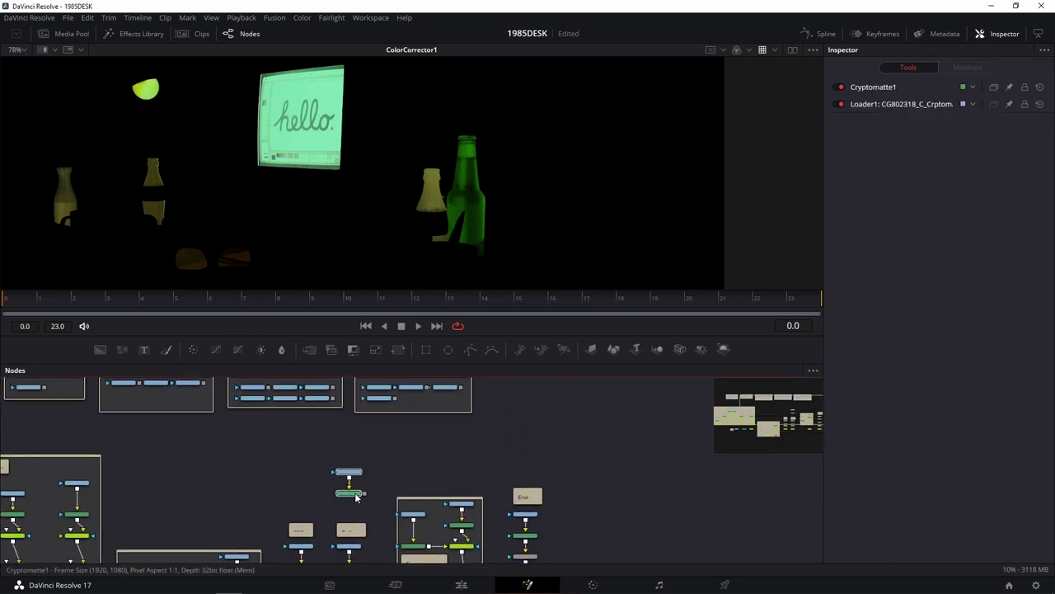
{"action": "scroll", "coordinate": [497, 410], "scroll_direction": "up", "scroll_amount": 3}
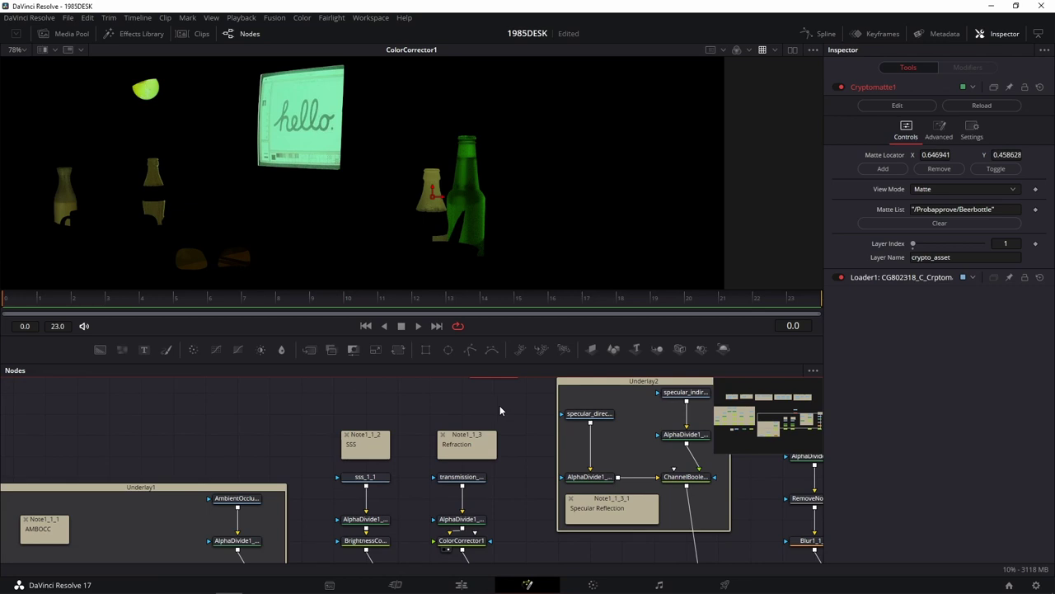
{"action": "scroll", "coordinate": [499, 410], "scroll_direction": "up", "scroll_amount": 3}
{"action": "mouse_move", "coordinate": [497, 449]}
{"action": "left_mouse_down"}
{"action": "mouse_move", "coordinate": [525, 529]}
{"action": "mouse_move", "coordinate": [447, 403]}
{"action": "mouse_move", "coordinate": [453, 435]}
{"action": "mouse_move", "coordinate": [521, 477]}
{"action": "left_mouse_up"}
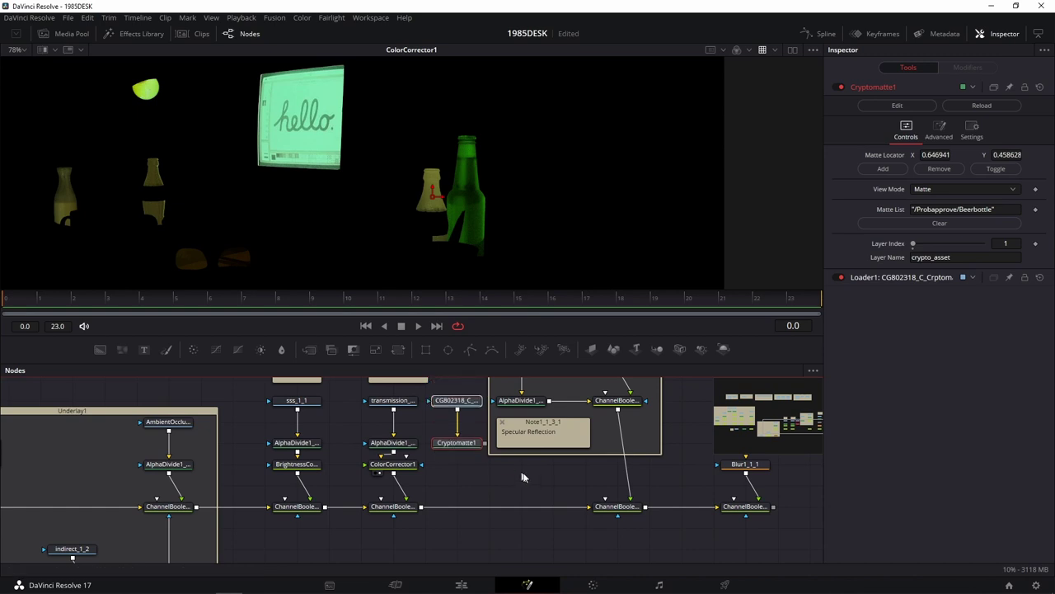
Shift the Underlay2 group and its nodes to the right
{"action": "scroll", "coordinate": [537, 478], "scroll_direction": "down", "scroll_amount": 2}
{"action": "scroll", "coordinate": [540, 478], "scroll_direction": "down", "scroll_amount": 1}
{"action": "scroll", "coordinate": [544, 478], "scroll_direction": "down", "scroll_amount": 2}
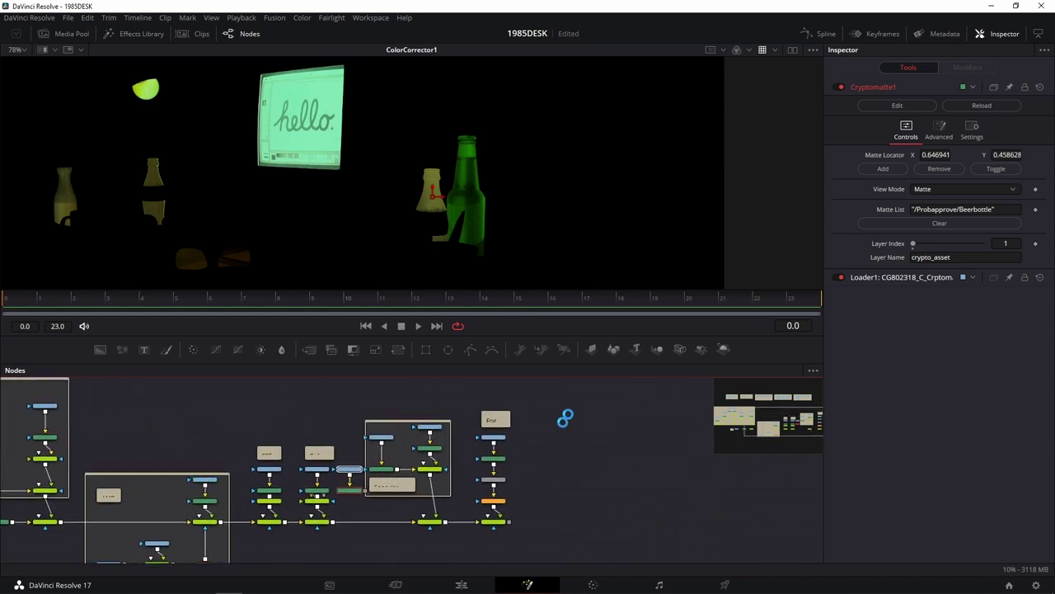
{"action": "left_click_drag", "start_coordinate": [572, 414], "coordinate": [372, 568]}
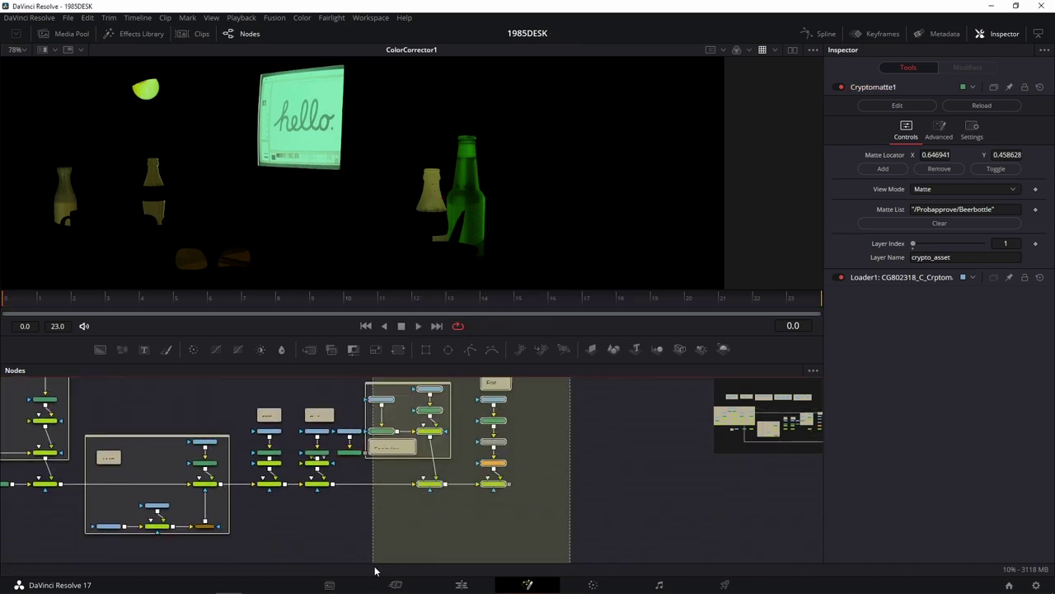
{"action": "left_click", "coordinate": [399, 449]}
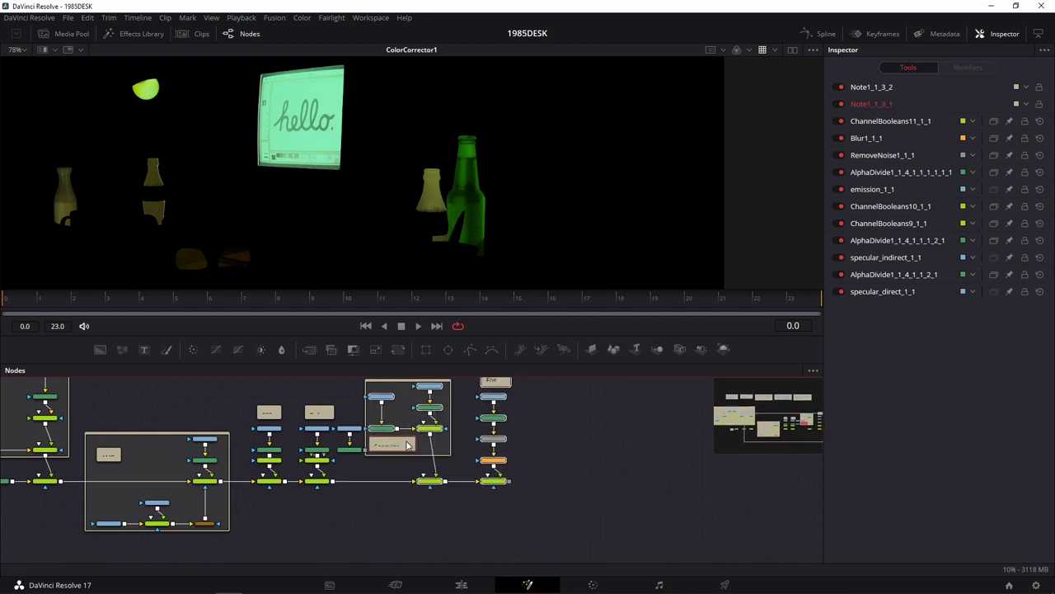
{"action": "left_click_drag", "start_coordinate": [412, 388], "coordinate": [416, 384]}
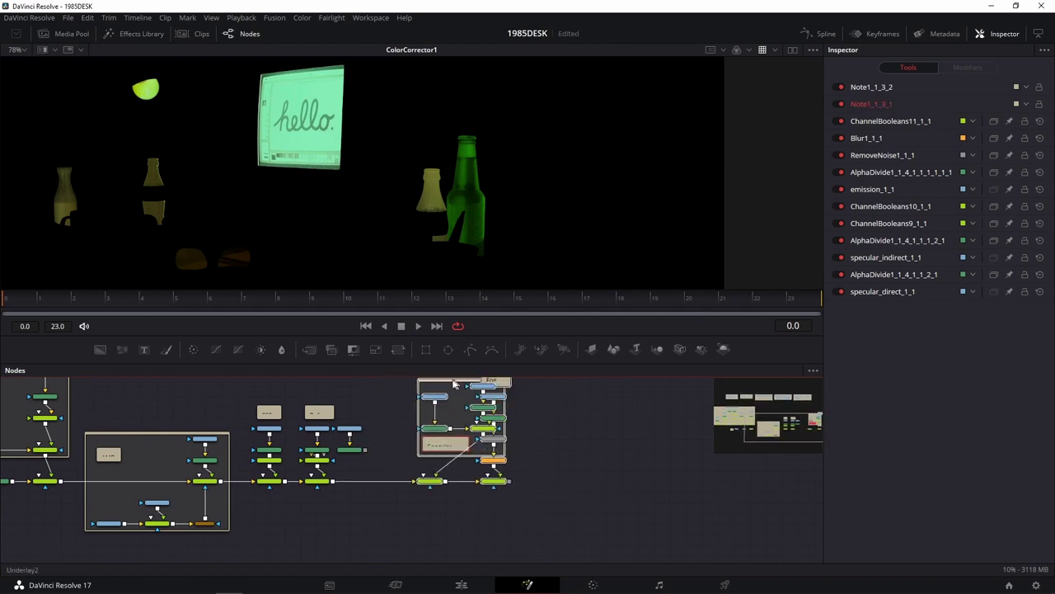
{"action": "left_click_drag", "start_coordinate": [611, 389], "coordinate": [403, 550]}
{"action": "left_click_drag", "start_coordinate": [432, 400], "coordinate": [498, 399]}
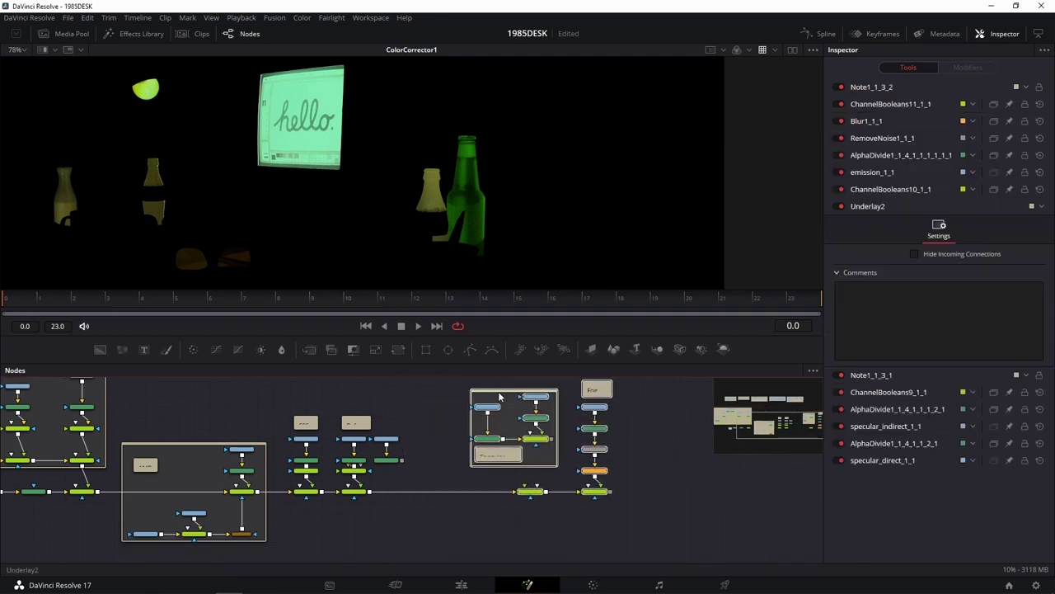
Select ColorCorrector1, then preview Cryptomatte1's white beer-bottle matte in the viewer
{"action": "scroll", "coordinate": [410, 499], "scroll_direction": "up", "scroll_amount": 2}
{"action": "scroll", "coordinate": [412, 507], "scroll_direction": "up", "scroll_amount": 2}
{"action": "scroll", "coordinate": [414, 512], "scroll_direction": "up", "scroll_amount": 2}
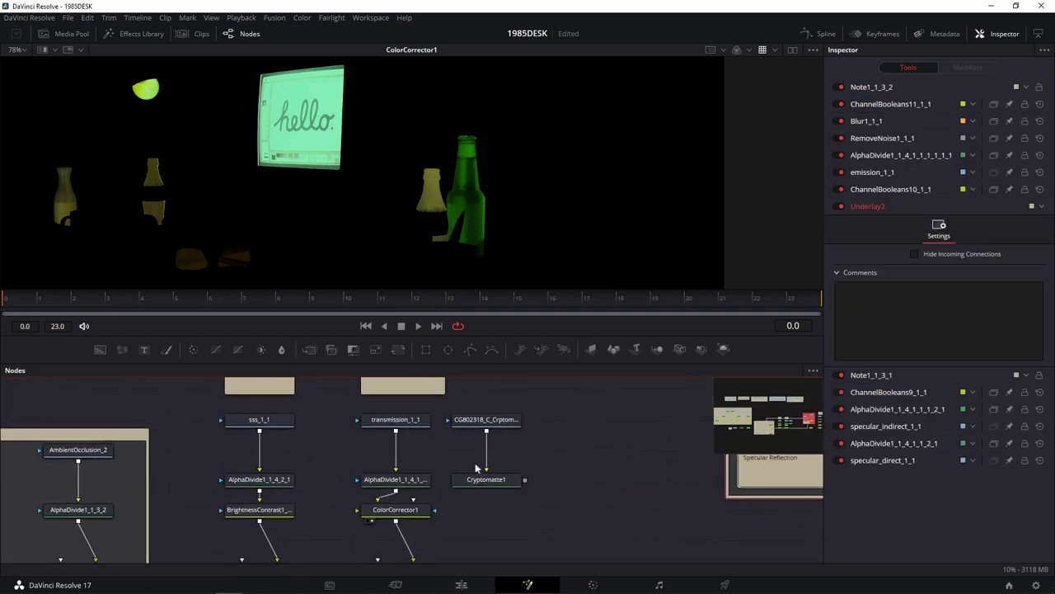
{"action": "left_click", "coordinate": [415, 516]}
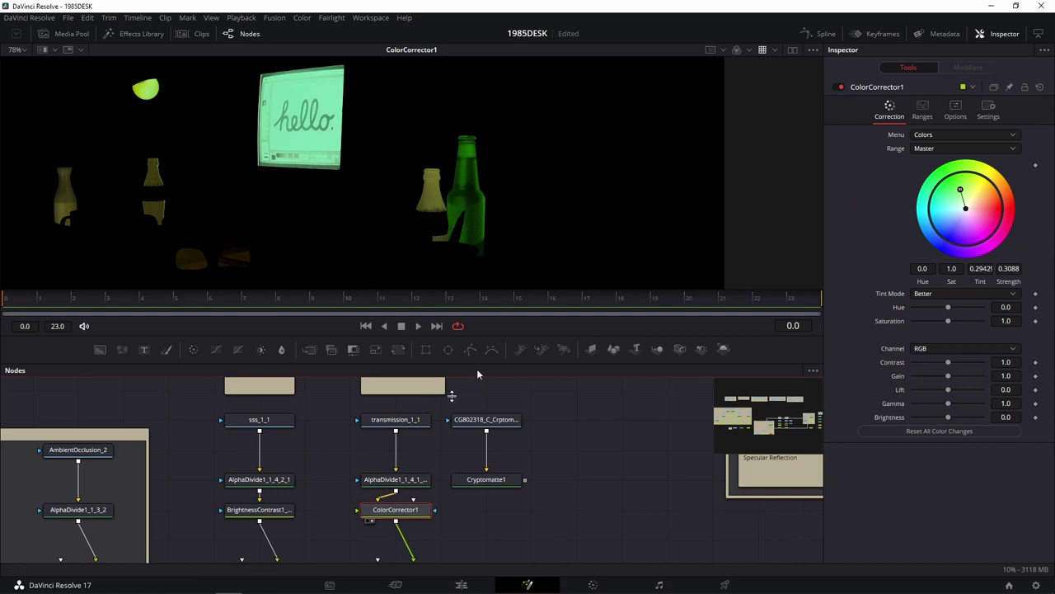
{"action": "left_click", "coordinate": [459, 489]}
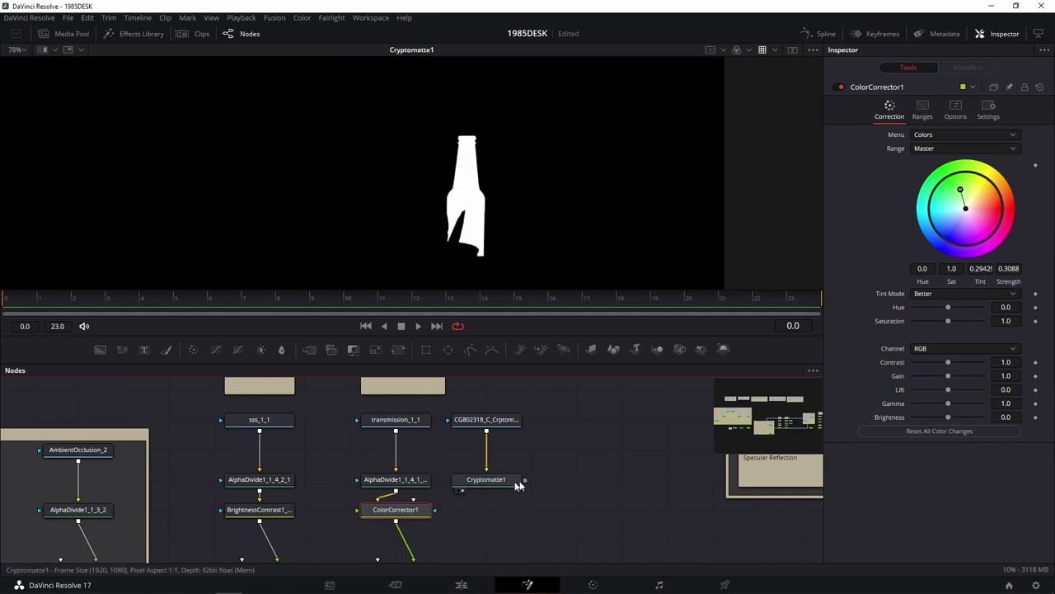
Attach Cryptomatte1 as ColorCorrector1's Effect Mask and view ColorCorrector1's result
{"action": "mouse_move", "coordinate": [526, 479]}
{"action": "left_mouse_down"}
{"action": "mouse_move", "coordinate": [415, 519]}
{"action": "mouse_move", "coordinate": [410, 538]}
{"action": "left_mouse_up"}
{"action": "left_click", "coordinate": [431, 538]}
{"action": "key", "text": "ctrl+z"}
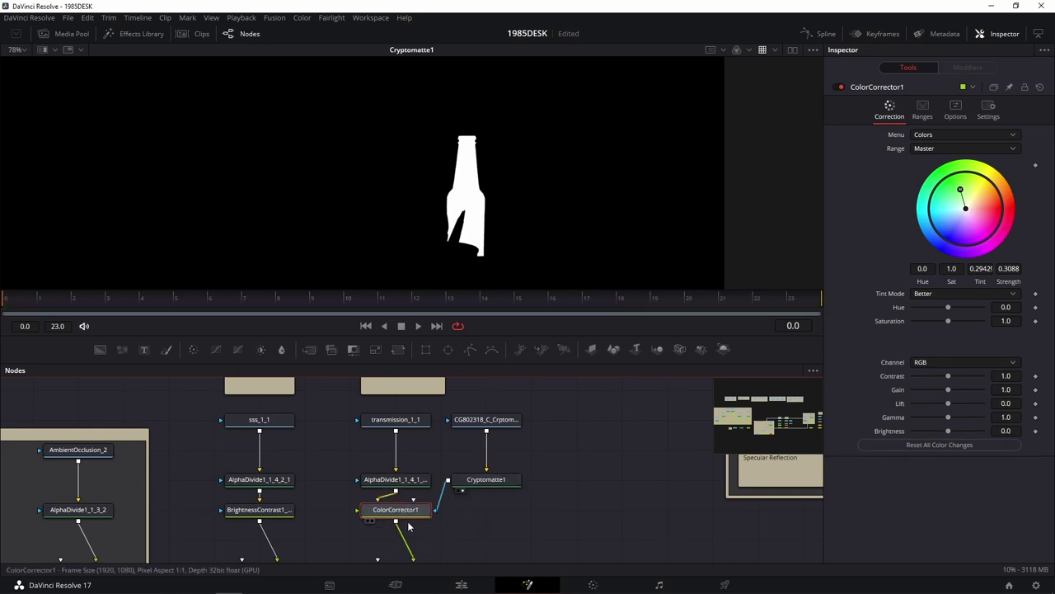
{"action": "key", "text": "1"}
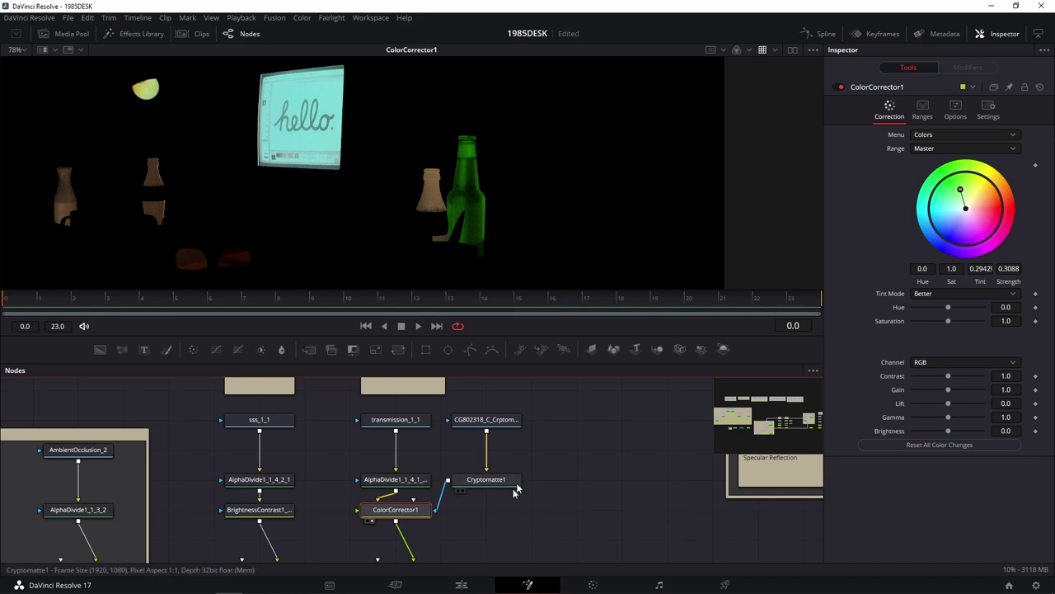
Tint the masked beer bottle full-strength green at Tint 1.3646, Strength 1.0
{"action": "mouse_move", "coordinate": [961, 191]}
{"action": "left_mouse_down"}
{"action": "mouse_move", "coordinate": [936, 187]}
{"action": "mouse_move", "coordinate": [992, 231]}
{"action": "mouse_move", "coordinate": [1031, 234]}
{"action": "left_mouse_up"}
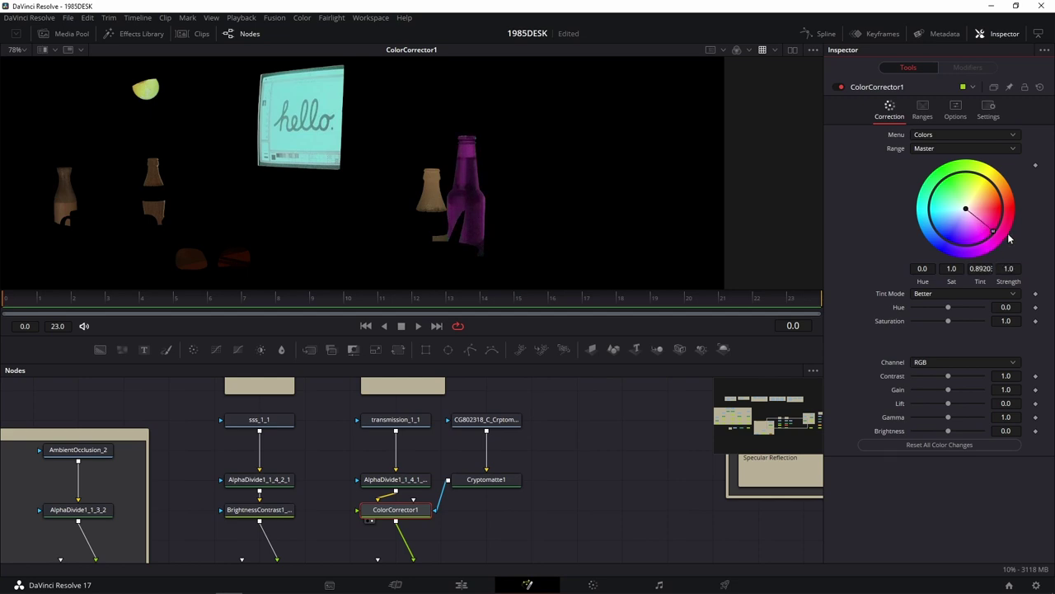
{"action": "left_click_drag", "start_coordinate": [1015, 222], "coordinate": [915, 168]}
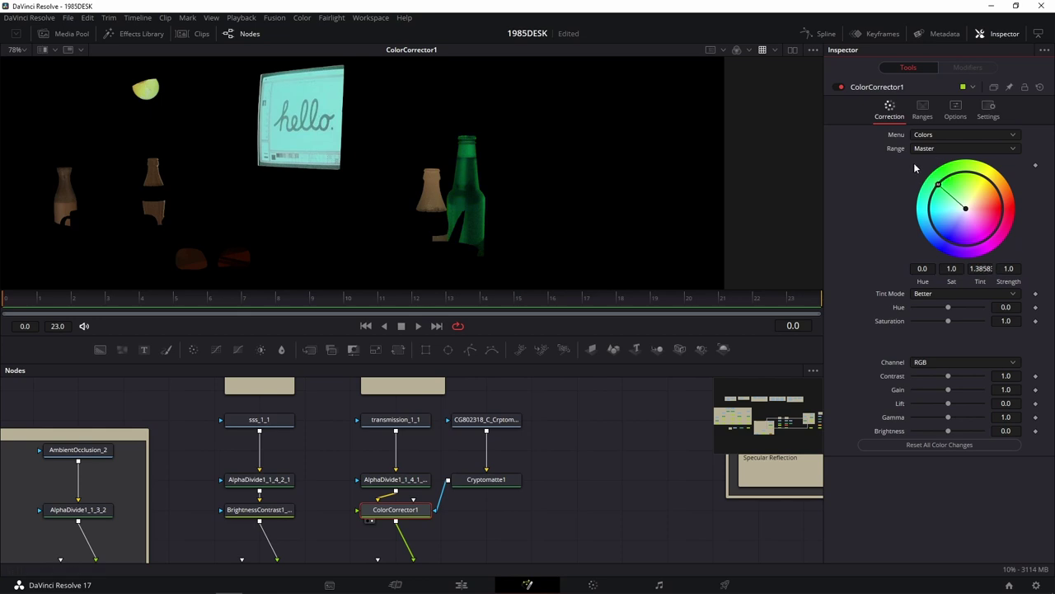
{"action": "left_click_drag", "start_coordinate": [915, 166], "coordinate": [922, 162]}
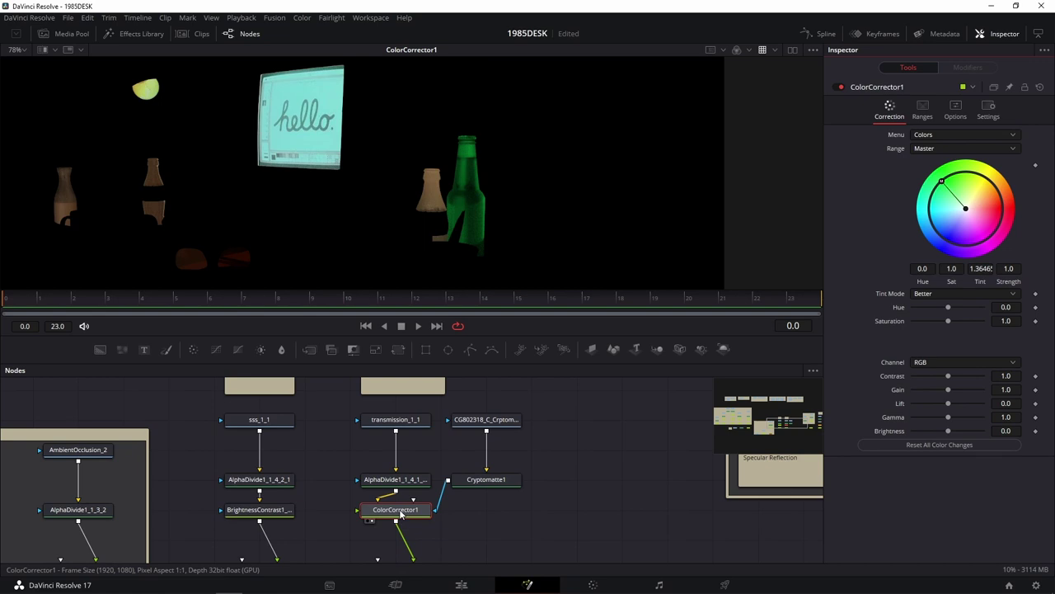
Compare ColorCorrector1 on and off, then swing the bottle's tint to amber brown (Tint 1.0494)
{"action": "left_click", "coordinate": [841, 87]}
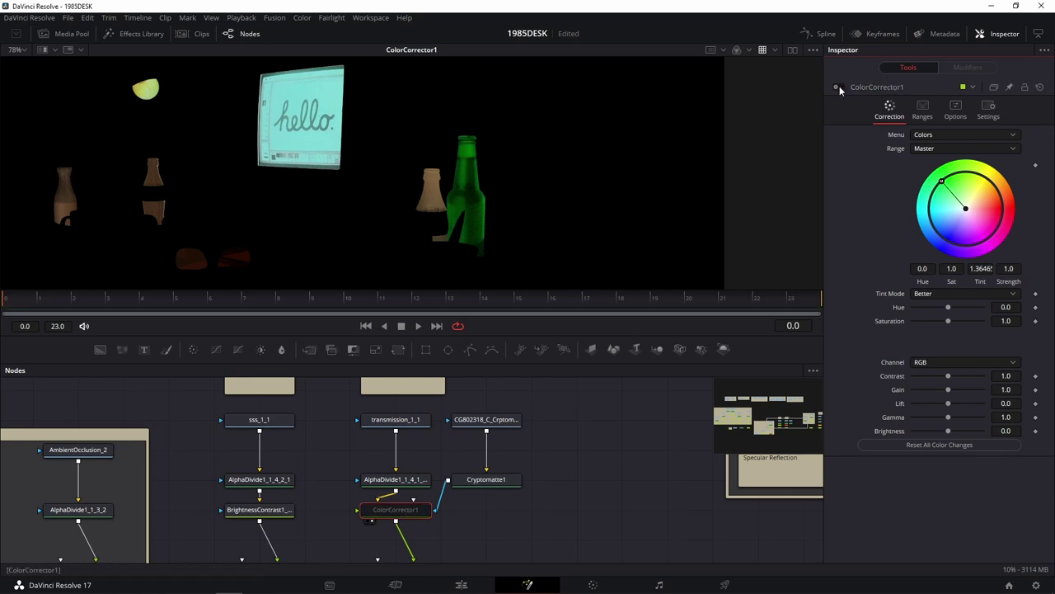
{"action": "left_click", "coordinate": [841, 86]}
{"action": "scroll", "coordinate": [534, 229], "scroll_direction": "up", "scroll_amount": 5}
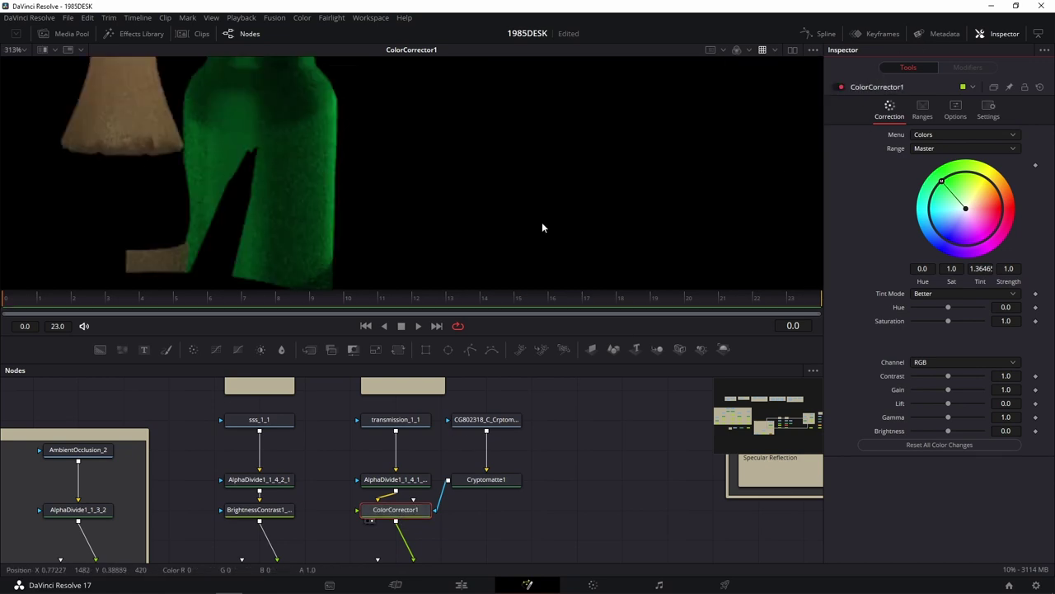
{"action": "left_click_drag", "start_coordinate": [557, 186], "coordinate": [657, 228]}
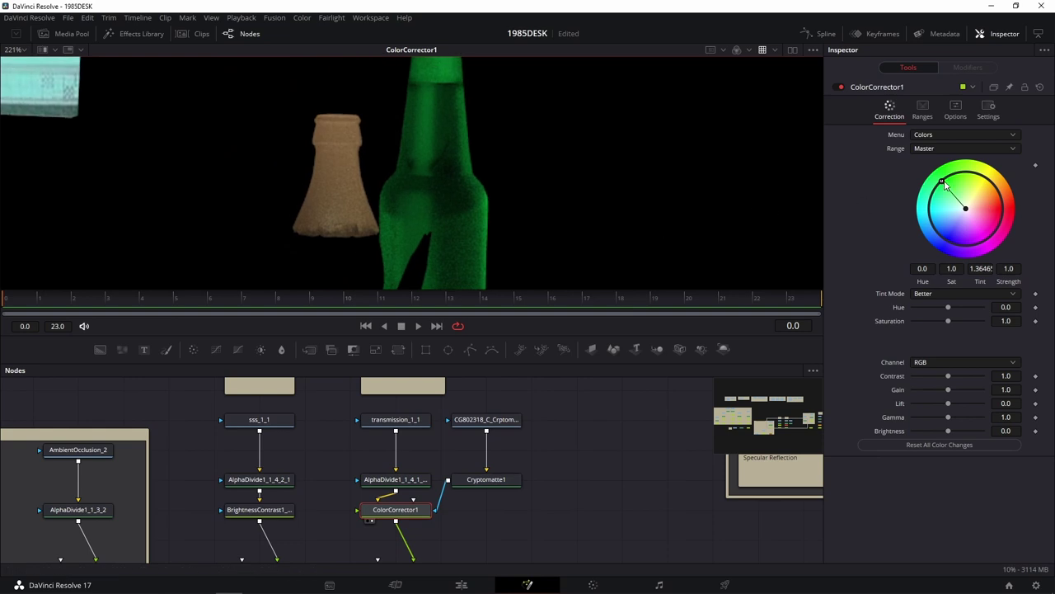
{"action": "mouse_move", "coordinate": [946, 185]}
{"action": "left_mouse_down"}
{"action": "mouse_move", "coordinate": [1001, 189]}
{"action": "mouse_move", "coordinate": [1012, 213]}
{"action": "mouse_move", "coordinate": [1025, 194]}
{"action": "left_mouse_up"}
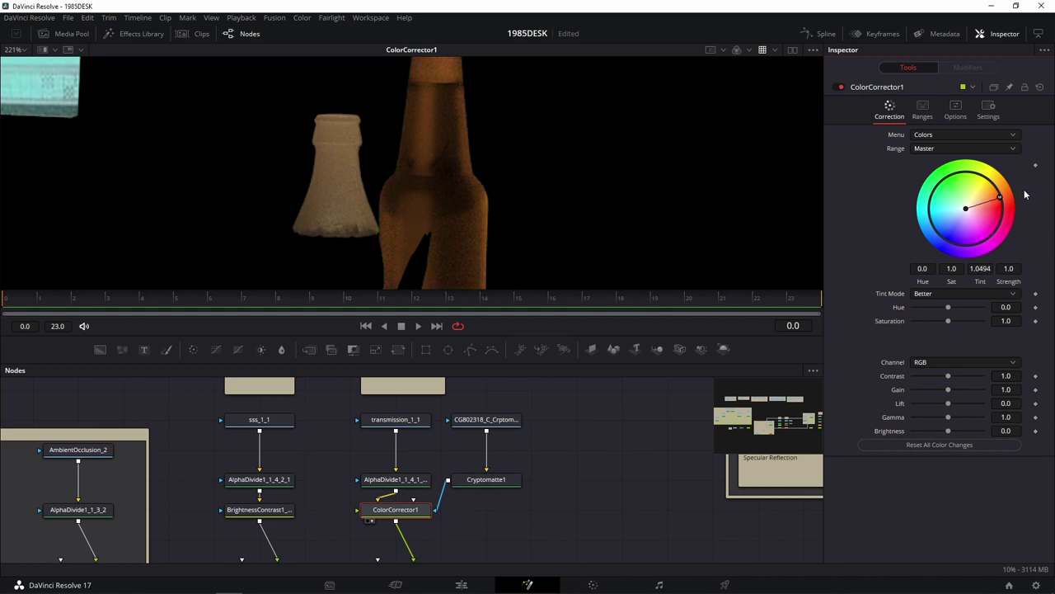
Grade the bottle darker brown with Gamma 0.52, Gain 2.08 and Saturation 0.83
{"action": "left_click_drag", "start_coordinate": [947, 417], "coordinate": [933, 417]}
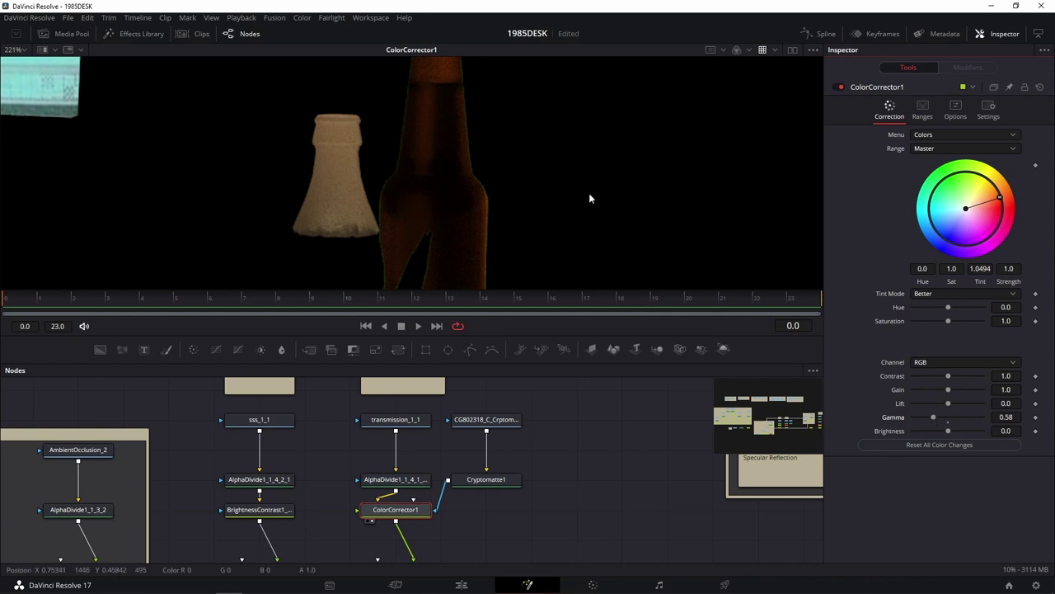
{"action": "scroll", "coordinate": [588, 193], "scroll_direction": "down", "scroll_amount": 2}
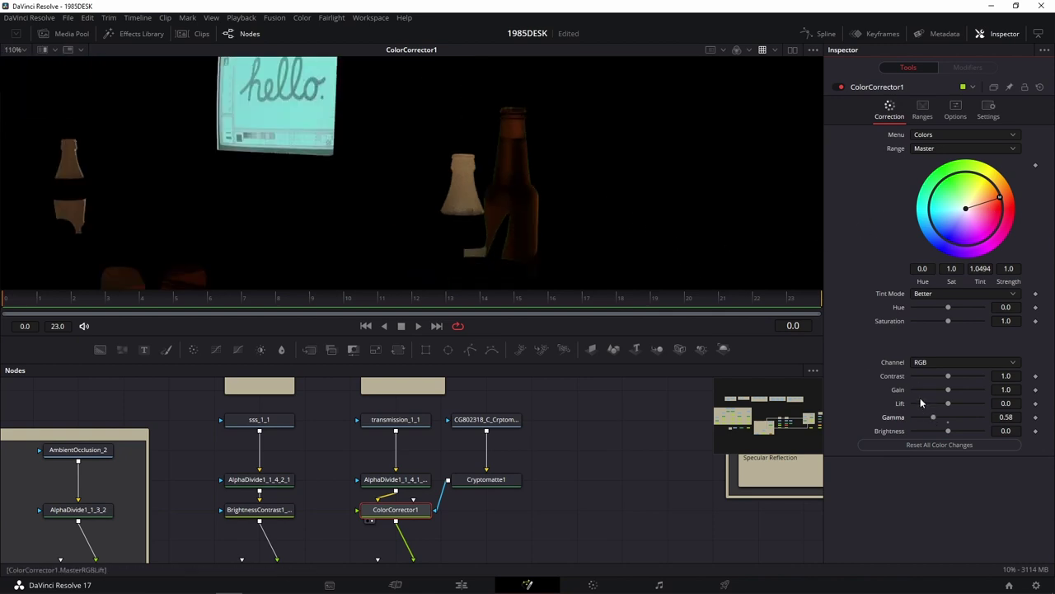
{"action": "left_click_drag", "start_coordinate": [933, 417], "coordinate": [951, 394]}
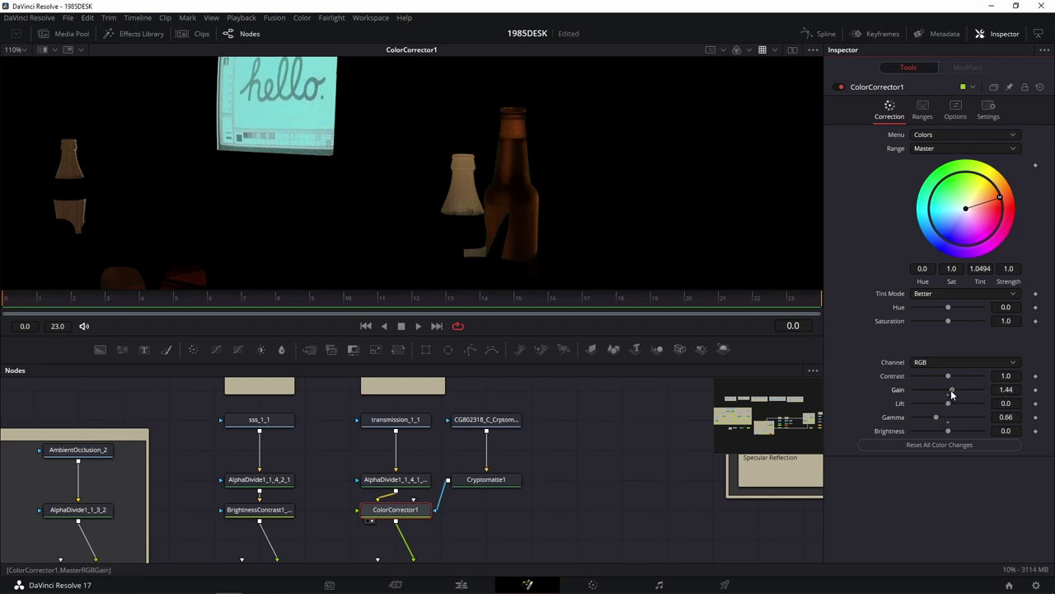
{"action": "left_click_drag", "start_coordinate": [952, 394], "coordinate": [947, 376]}
{"action": "left_click_drag", "start_coordinate": [947, 320], "coordinate": [941, 320]}
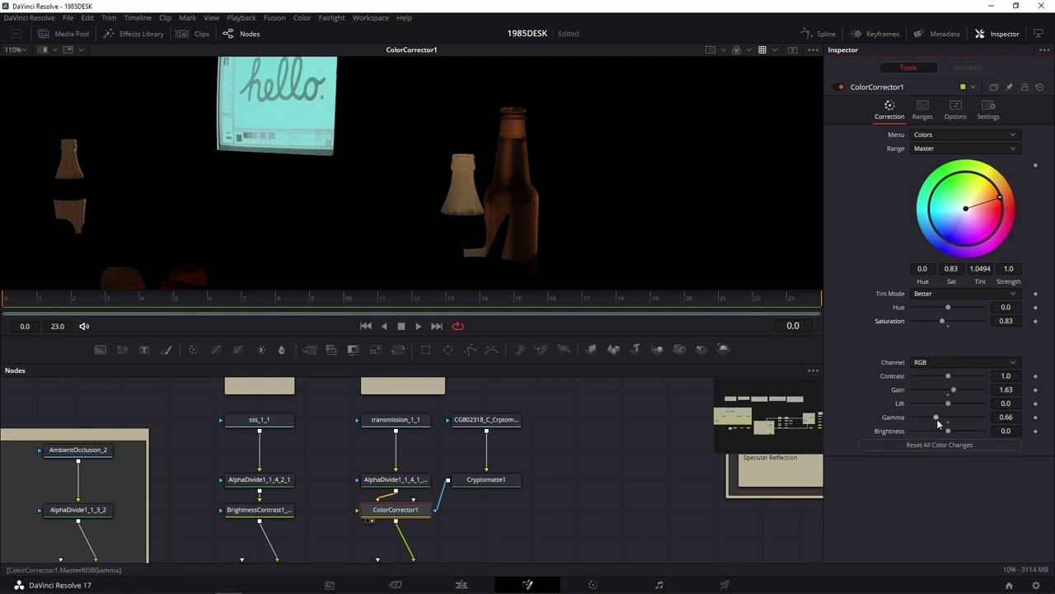
{"action": "left_click_drag", "start_coordinate": [937, 419], "coordinate": [934, 423]}
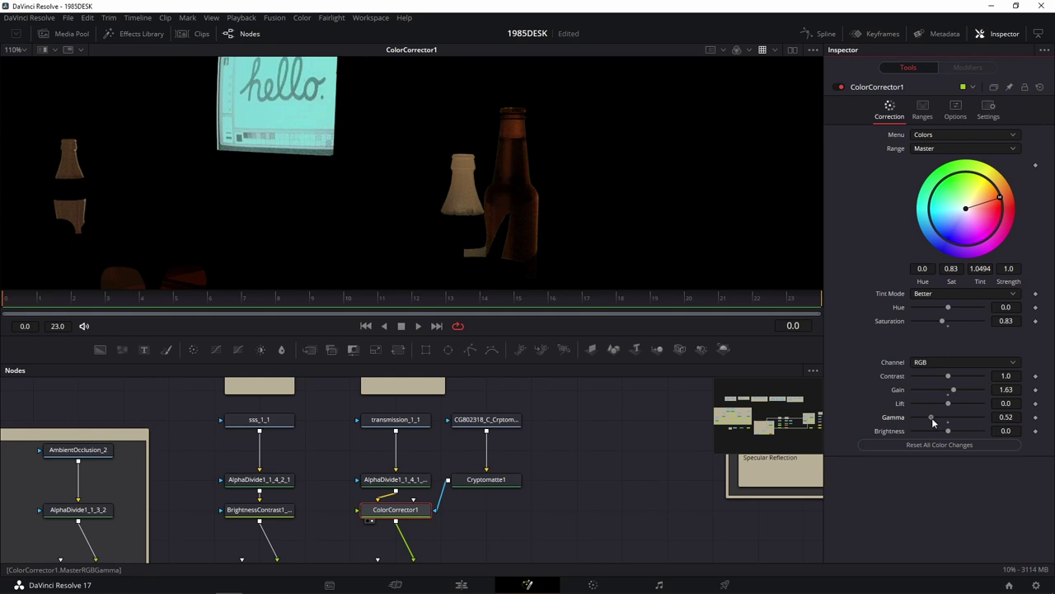
{"action": "left_click_drag", "start_coordinate": [953, 389], "coordinate": [958, 392]}
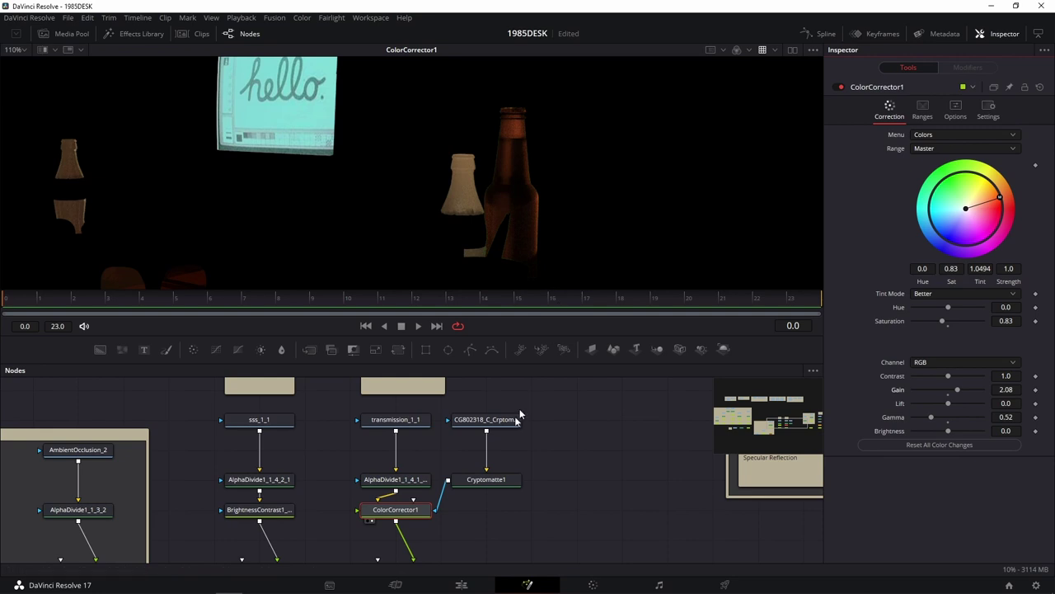
Pan and zoom the node graph to bring the ChannelBooleans nodes into view
{"action": "mouse_move", "coordinate": [398, 510]}
{"action": "left_mouse_down"}
{"action": "mouse_move", "coordinate": [398, 537]}
{"action": "mouse_move", "coordinate": [398, 510]}
{"action": "left_mouse_up"}
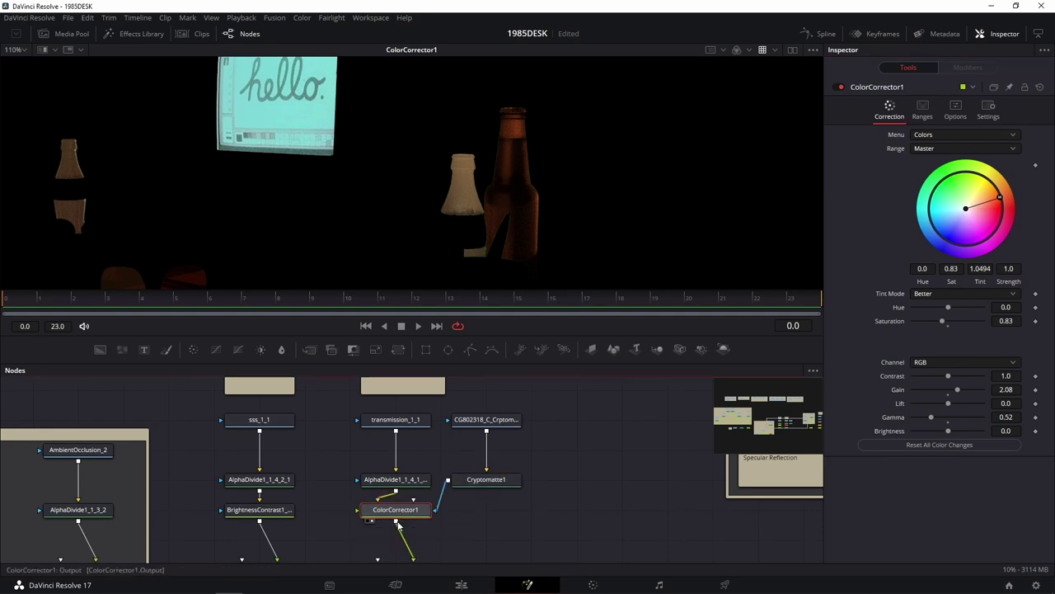
{"action": "scroll", "coordinate": [478, 240], "scroll_direction": "up", "scroll_amount": 5}
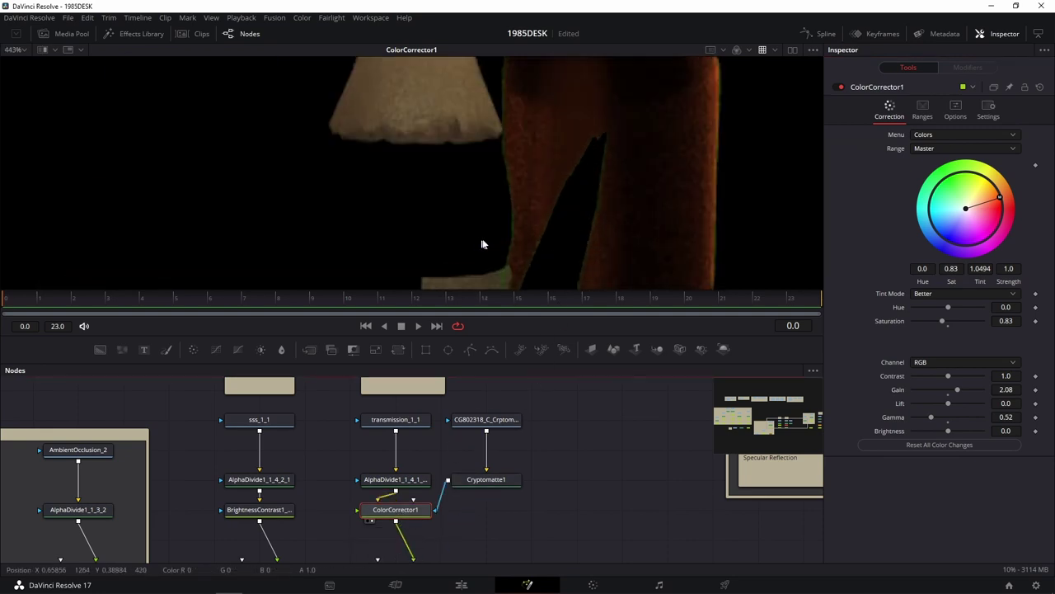
{"action": "left_click_drag", "start_coordinate": [513, 521], "coordinate": [408, 501]}
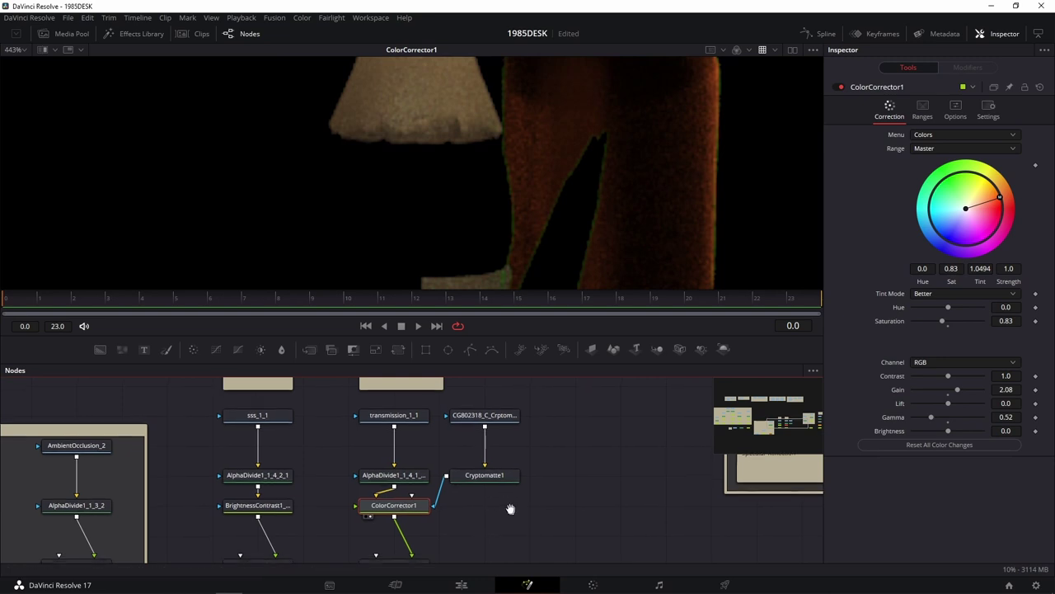
{"action": "scroll", "coordinate": [465, 455], "scroll_direction": "up", "scroll_amount": 3}
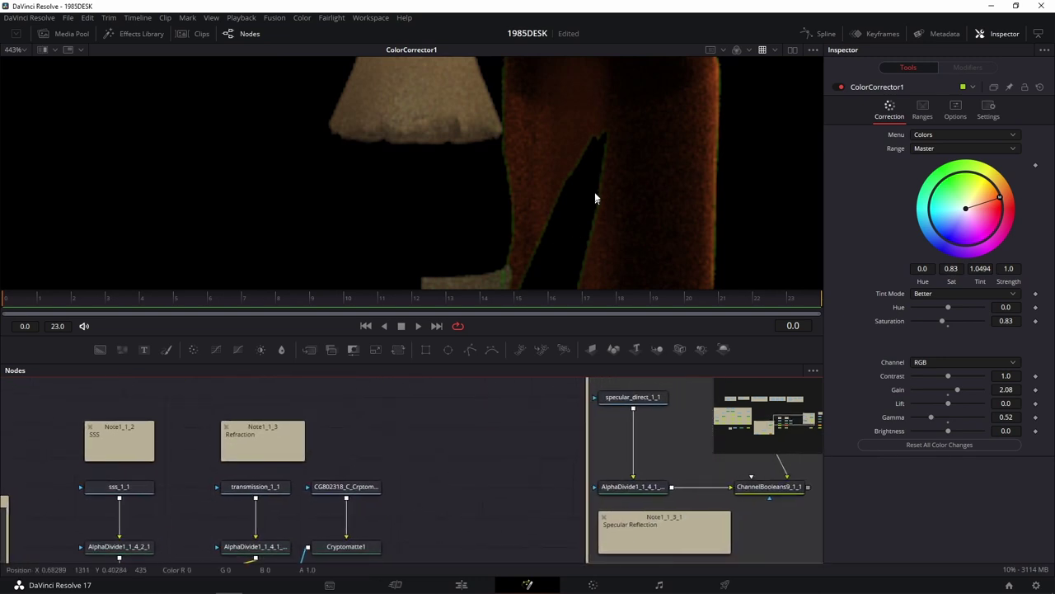
{"action": "scroll", "coordinate": [585, 151], "scroll_direction": "up", "scroll_amount": 3}
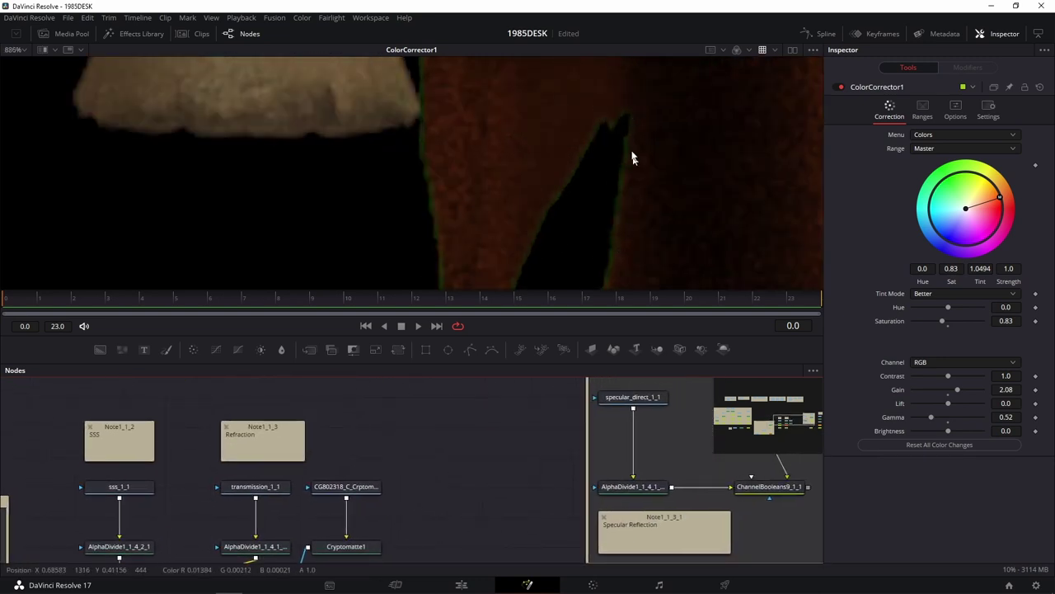
Stack Cryptomatte1 under its loader and add an Erode / Dilate node via tool search 'er'
{"action": "mouse_move", "coordinate": [428, 503]}
{"action": "left_mouse_down"}
{"action": "mouse_move", "coordinate": [525, 460]}
{"action": "mouse_move", "coordinate": [514, 394]}
{"action": "left_mouse_up"}
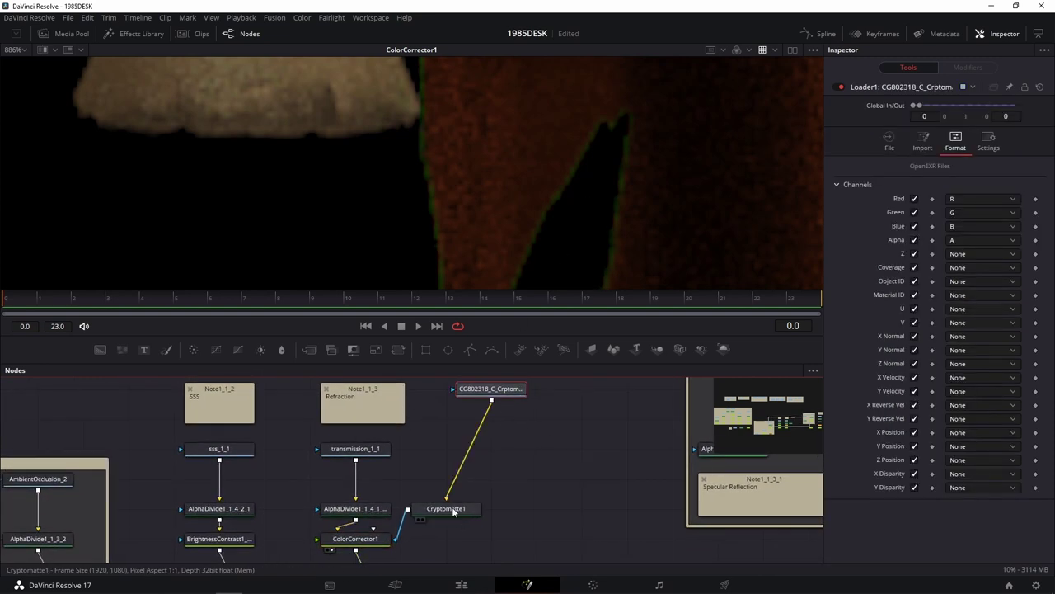
{"action": "left_click_drag", "start_coordinate": [463, 511], "coordinate": [508, 451]}
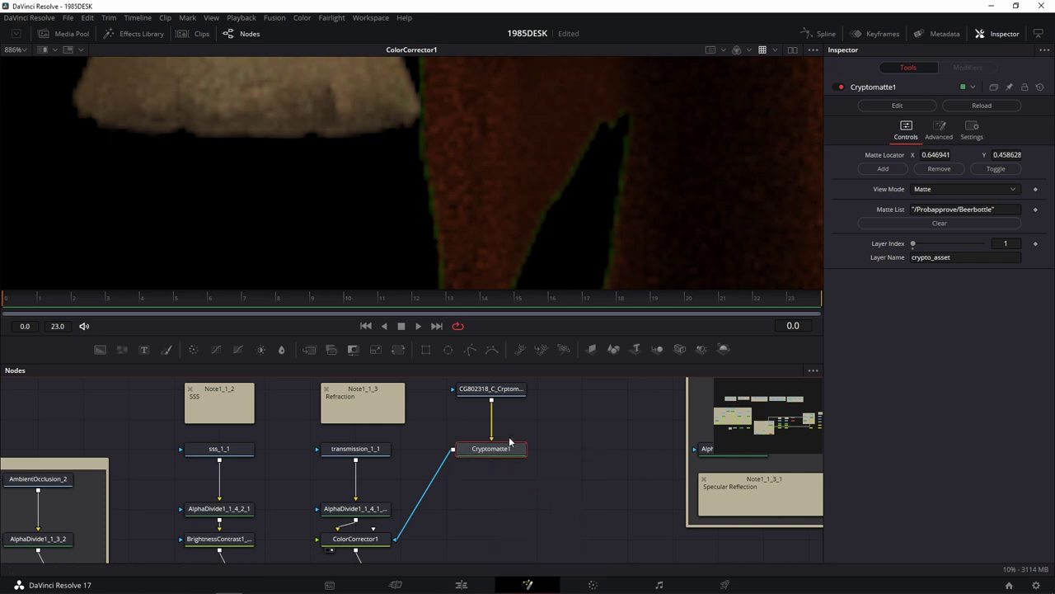
{"action": "key", "text": "shift+space"}
{"action": "type", "text": "Loader"}
{"action": "key", "text": "BackSpace"}
{"action": "key", "text": "BackSpace"}
{"action": "key", "text": "BackSpace"}
{"action": "type", "text": "er"}
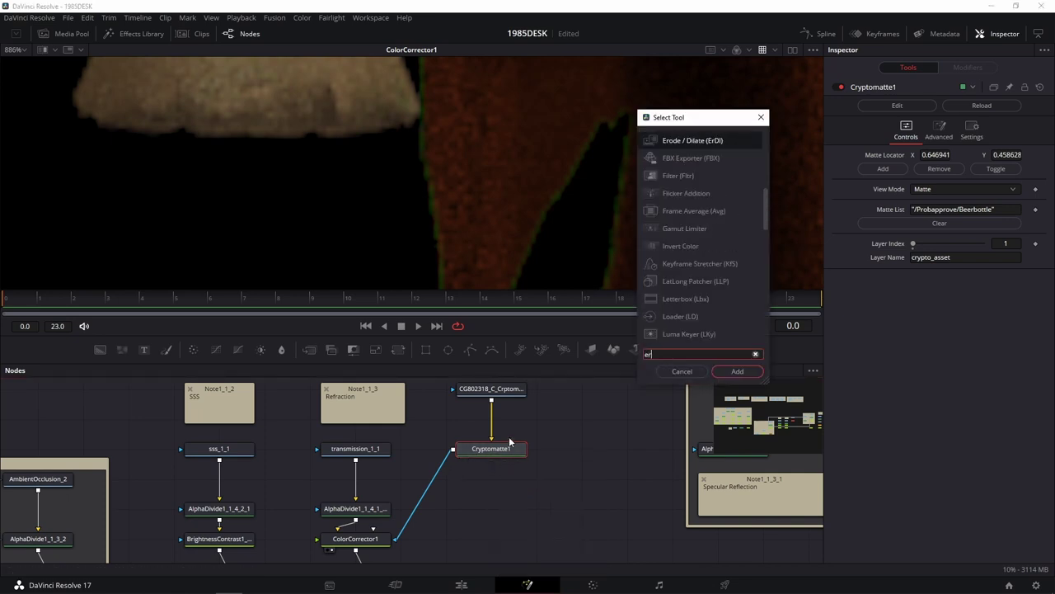
{"action": "left_click", "coordinate": [710, 141]}
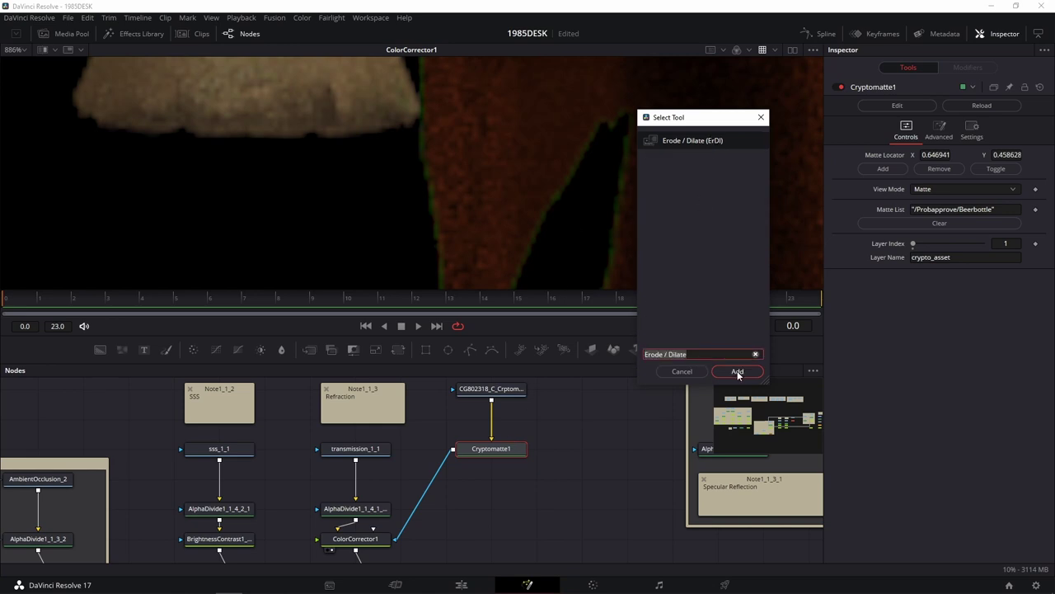
{"action": "left_click", "coordinate": [737, 372]}
Place ErodeDilate1 under Cryptomatte1 and set its Amount to 0.0022 to remove the green fringe
{"action": "left_click_drag", "start_coordinate": [412, 455], "coordinate": [502, 517]}
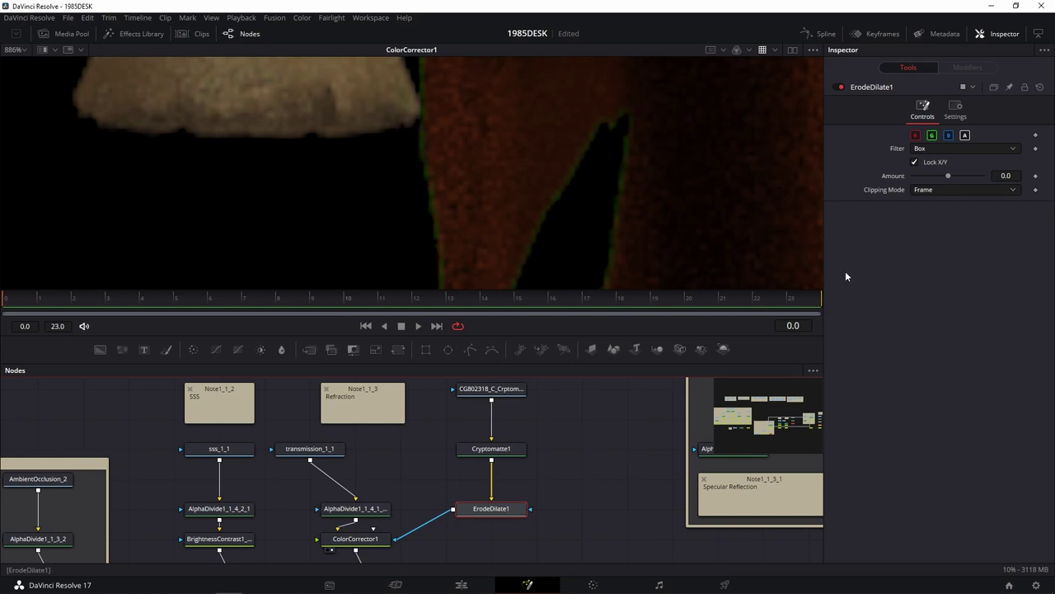
{"action": "scroll", "coordinate": [627, 153], "scroll_direction": "down", "scroll_amount": 1}
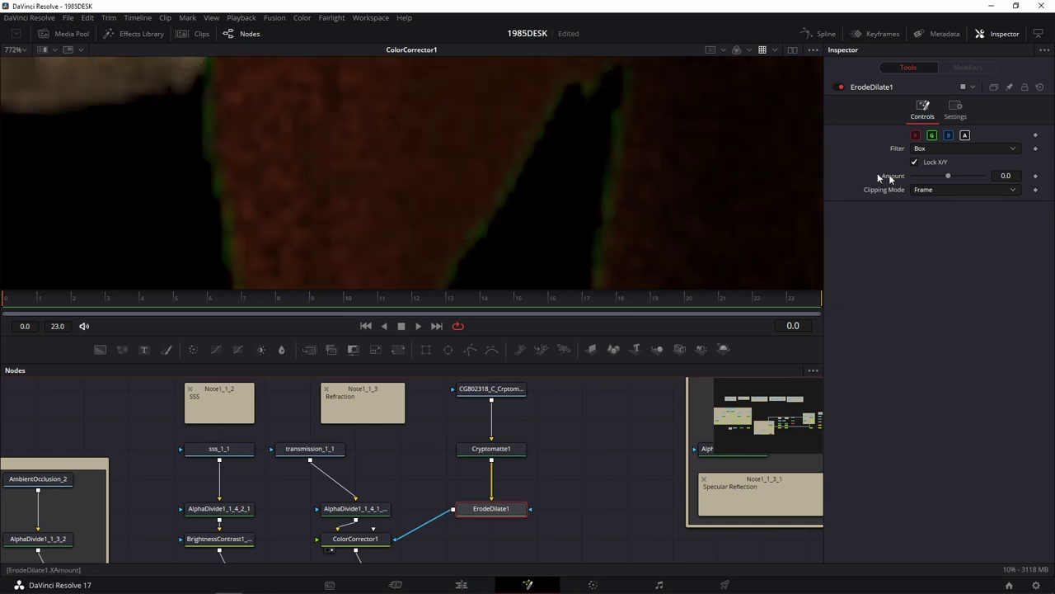
{"action": "left_click_drag", "start_coordinate": [948, 176], "coordinate": [948, 176]}
{"action": "scroll", "coordinate": [483, 145], "scroll_direction": "down", "scroll_amount": 4}
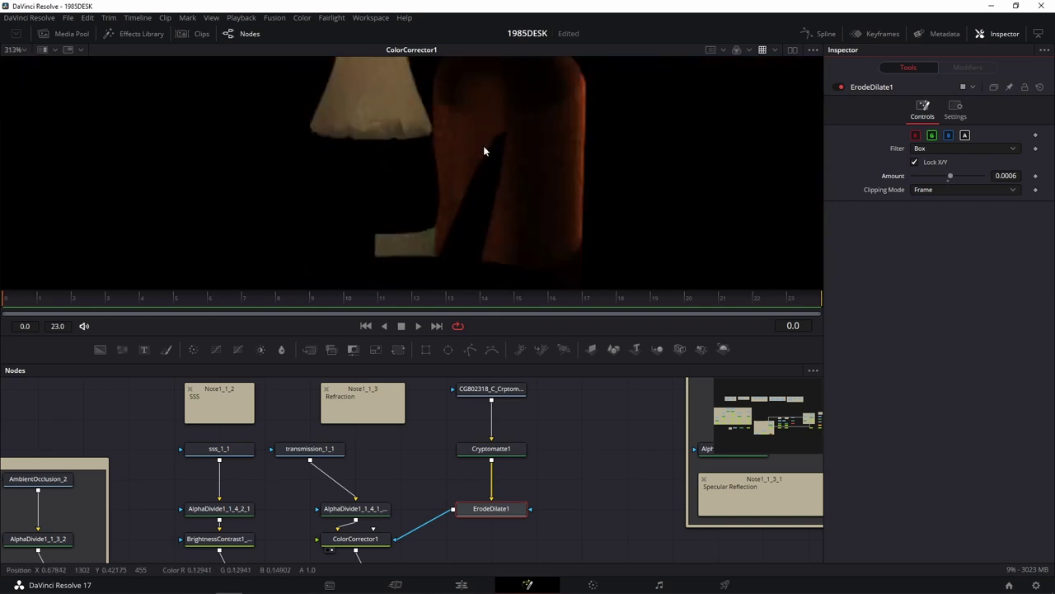
{"action": "scroll", "coordinate": [492, 144], "scroll_direction": "down", "scroll_amount": 1}
{"action": "scroll", "coordinate": [530, 145], "scroll_direction": "down", "scroll_amount": 1}
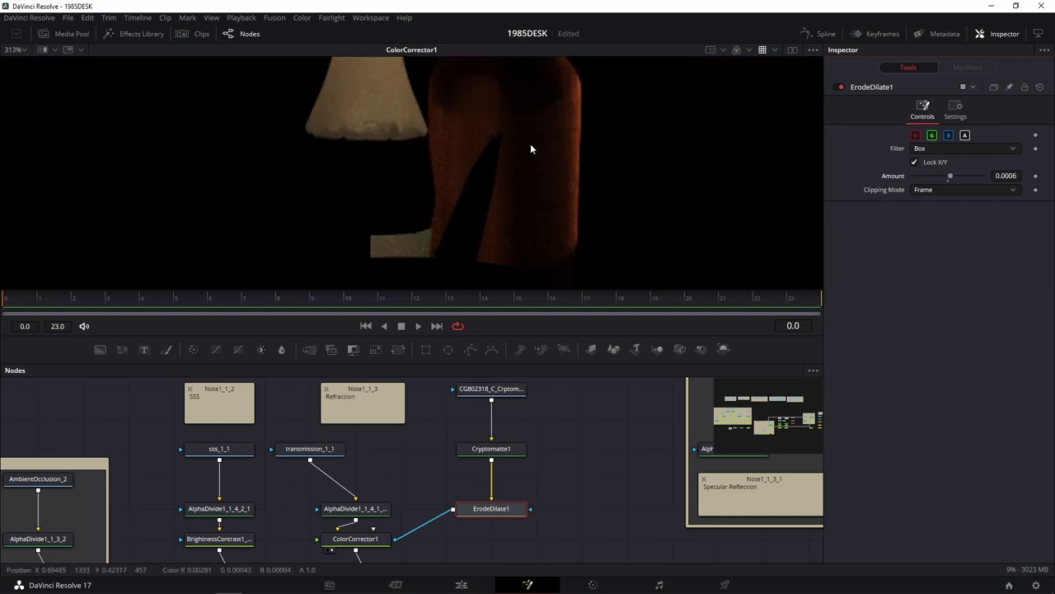
{"action": "scroll", "coordinate": [480, 204], "scroll_direction": "up", "scroll_amount": 2}
{"action": "scroll", "coordinate": [521, 134], "scroll_direction": "up", "scroll_amount": 2}
{"action": "scroll", "coordinate": [520, 134], "scroll_direction": "up", "scroll_amount": 1}
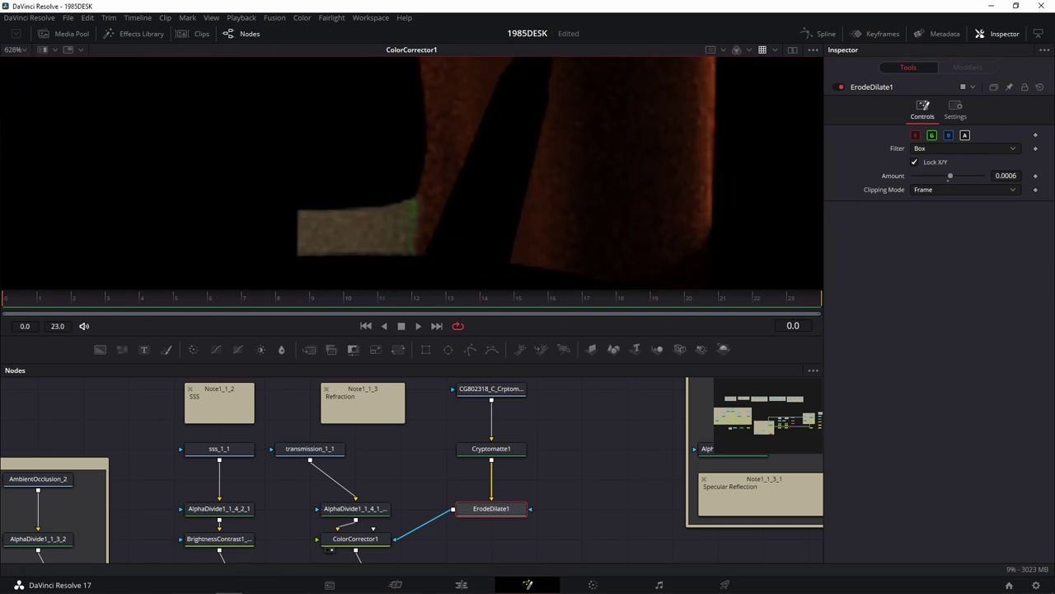
{"action": "left_click_drag", "start_coordinate": [950, 175], "coordinate": [953, 175]}
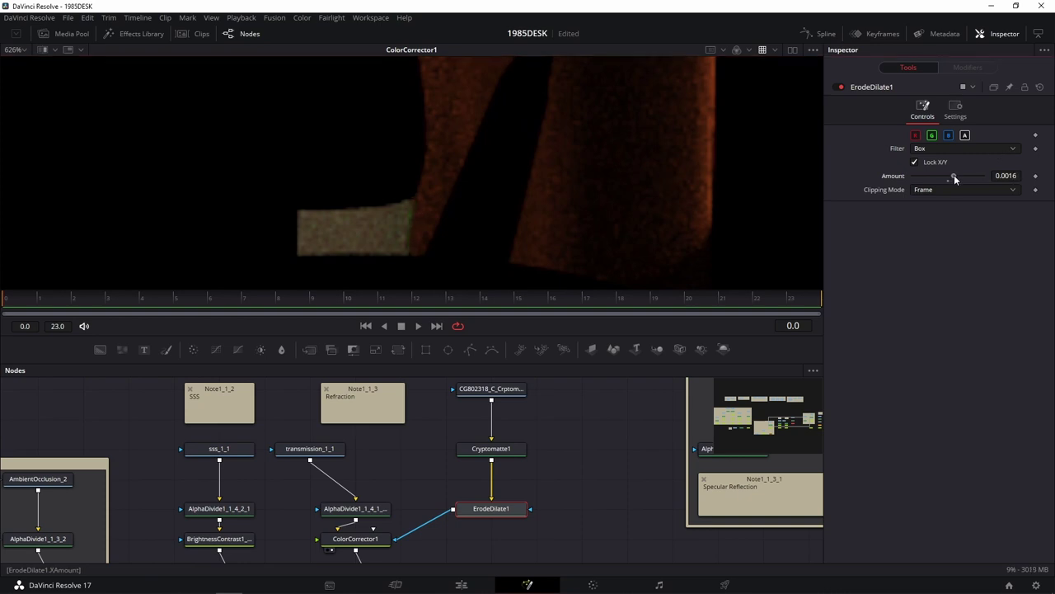
{"action": "left_click_drag", "start_coordinate": [955, 175], "coordinate": [956, 175]}
{"action": "scroll", "coordinate": [607, 174], "scroll_direction": "down", "scroll_amount": 3}
{"action": "scroll", "coordinate": [612, 172], "scroll_direction": "down", "scroll_amount": 3}
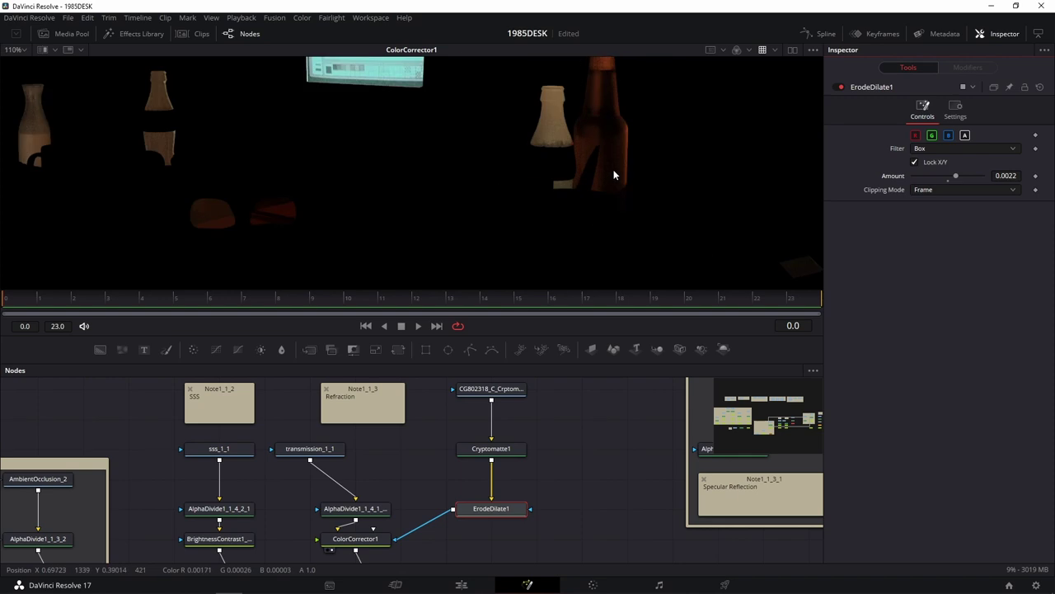
{"action": "scroll", "coordinate": [615, 205], "scroll_direction": "down", "scroll_amount": 4}
{"action": "scroll", "coordinate": [548, 121], "scroll_direction": "down", "scroll_amount": 2}
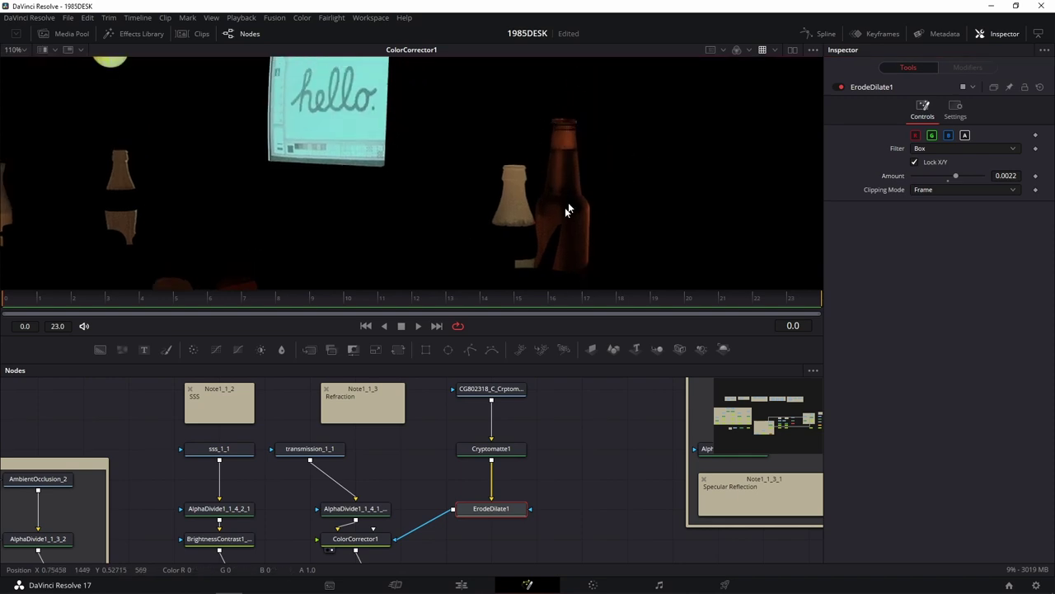
Enable Pre-Divide / Post-Multiply in ColorCorrector1's Options
{"action": "left_click", "coordinate": [373, 540]}
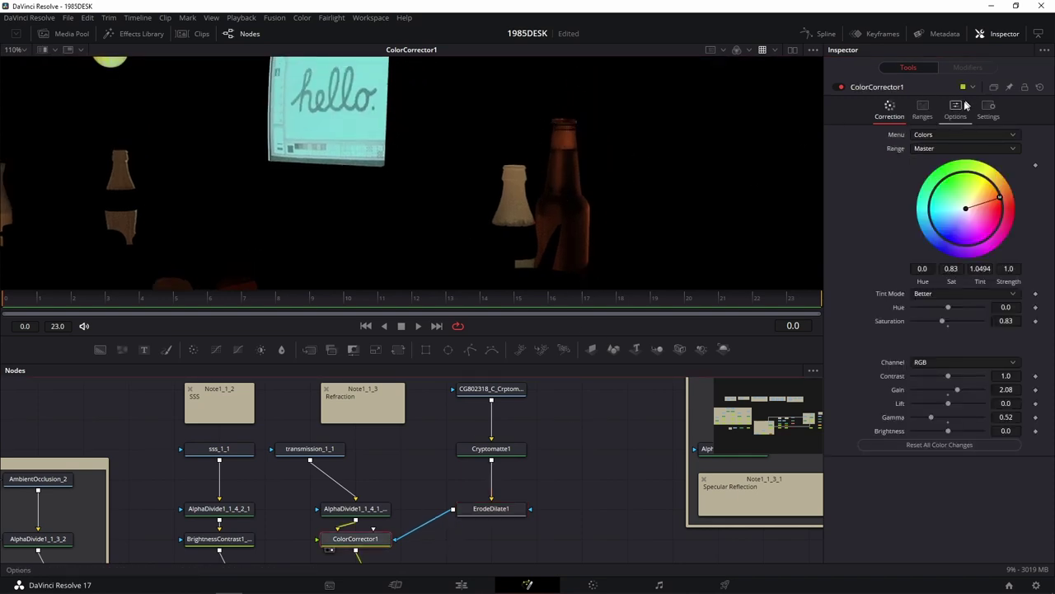
{"action": "left_click", "coordinate": [955, 109]}
{"action": "left_click", "coordinate": [937, 136]}
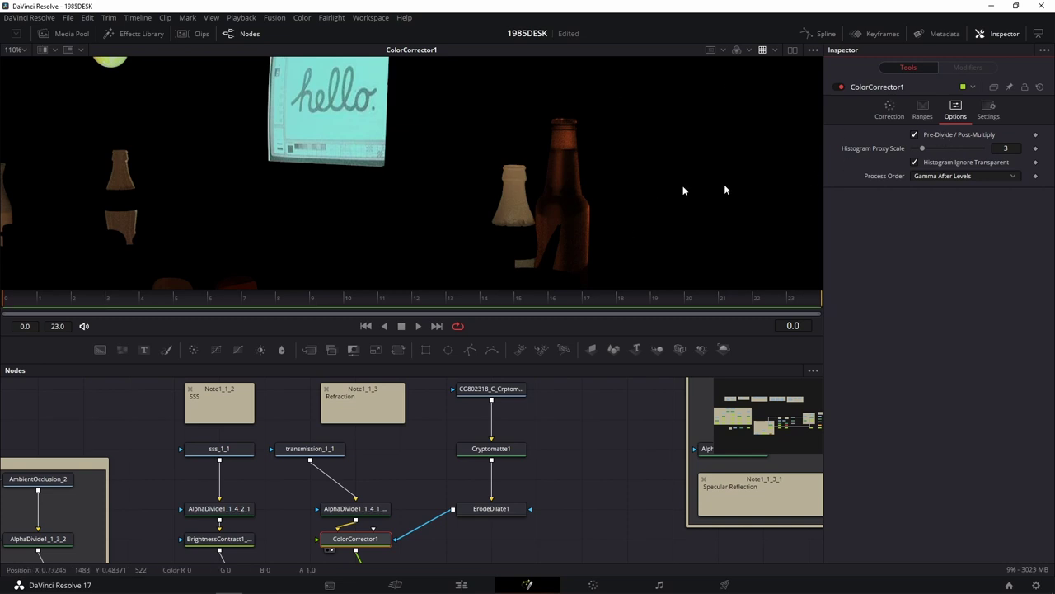
View the final composite from ChannelBooleans10_1_1
{"action": "left_click_drag", "start_coordinate": [615, 535], "coordinate": [474, 418]}
{"action": "left_click", "coordinate": [590, 467]}
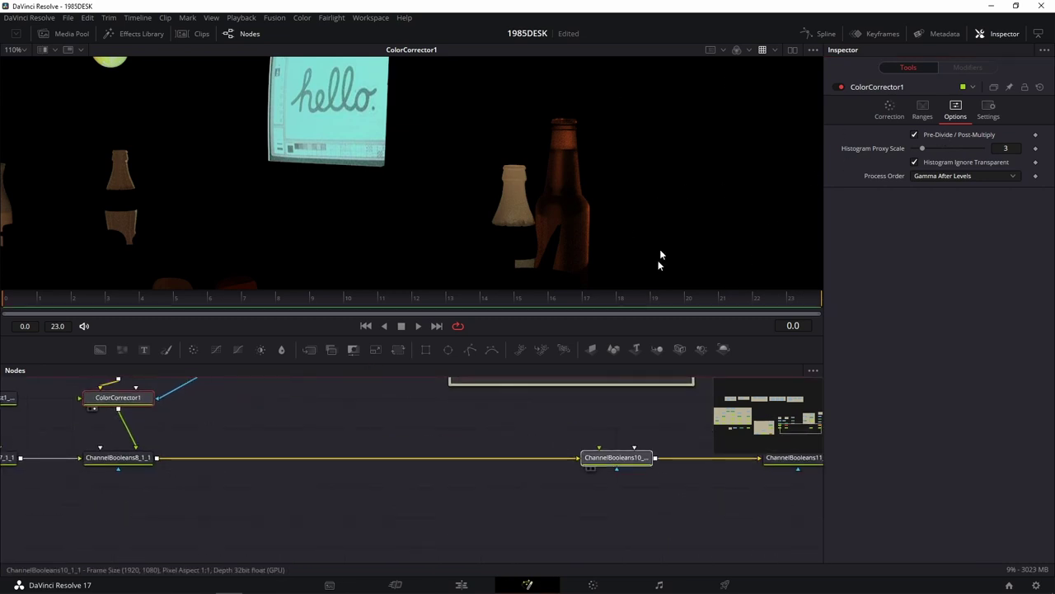
{"action": "scroll", "coordinate": [585, 219], "scroll_direction": "up", "scroll_amount": 2}
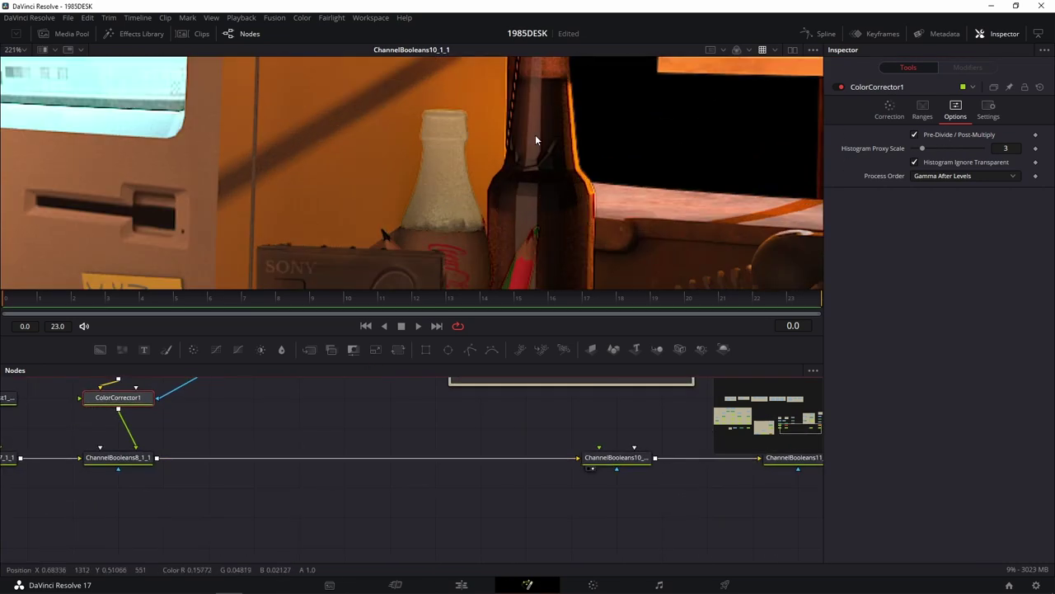
{"action": "scroll", "coordinate": [540, 132], "scroll_direction": "up", "scroll_amount": 2}
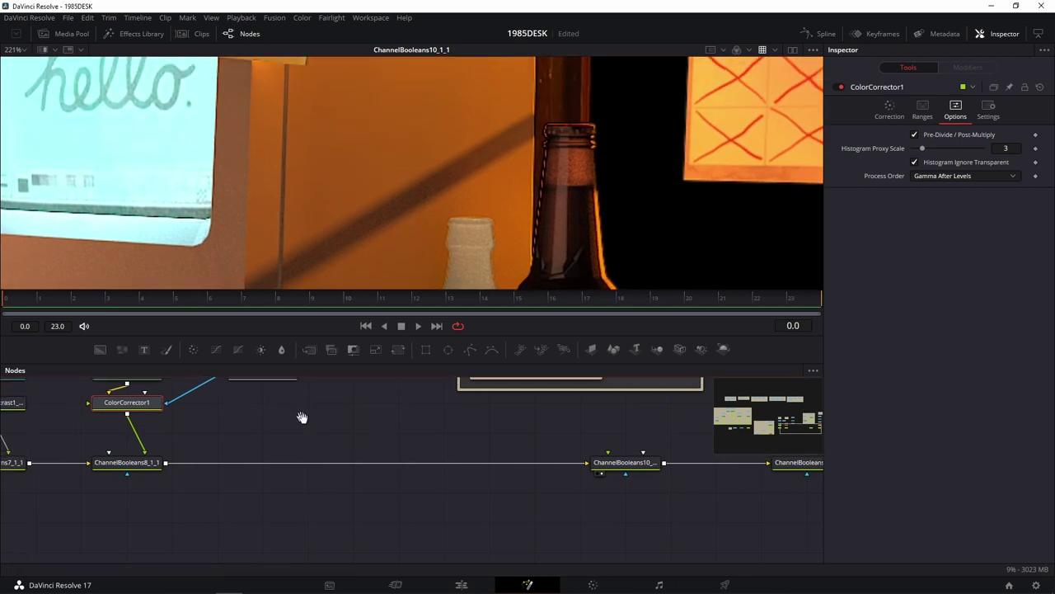
Toggle the bottle's colour correction off and back on to compare the brown grade
{"action": "left_click_drag", "start_coordinate": [299, 417], "coordinate": [353, 481]}
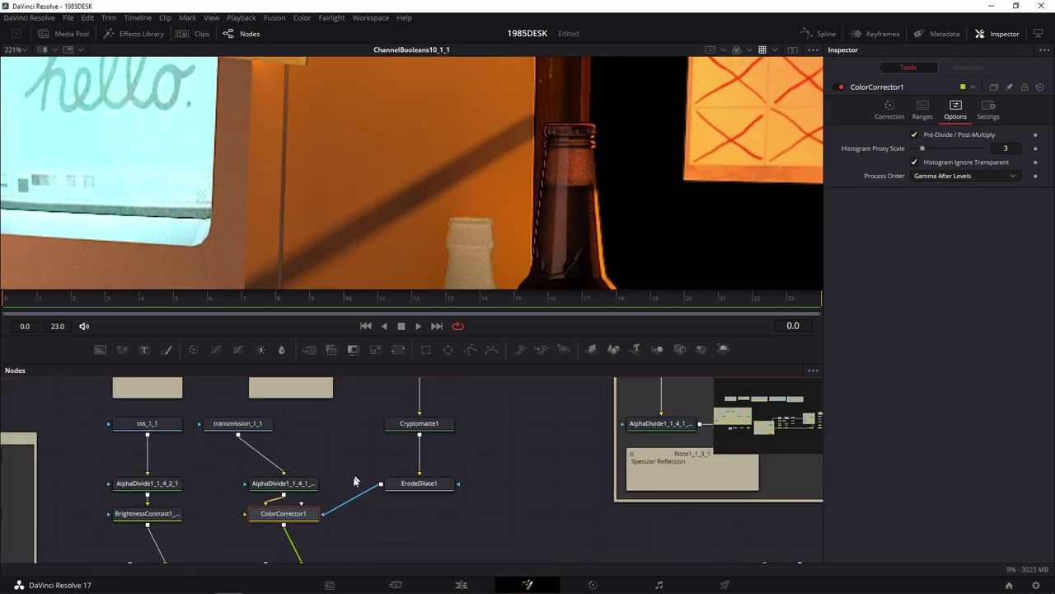
{"action": "left_click", "coordinate": [841, 88]}
{"action": "left_click", "coordinate": [841, 88]}
{"action": "scroll", "coordinate": [616, 221], "scroll_direction": "down", "scroll_amount": 4}
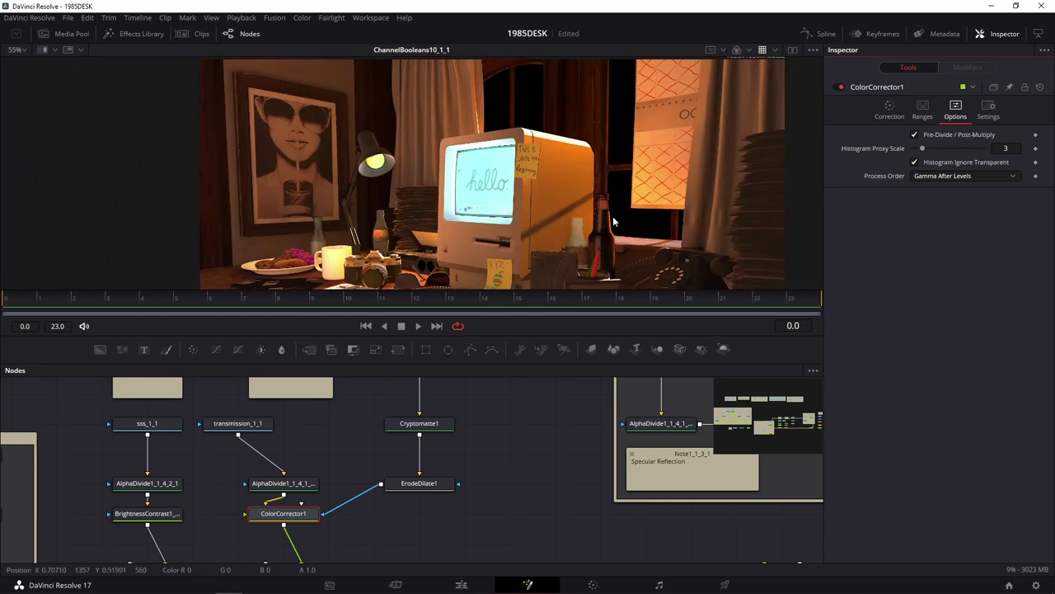
{"action": "scroll", "coordinate": [581, 202], "scroll_direction": "up", "scroll_amount": 2}
{"action": "scroll", "coordinate": [572, 169], "scroll_direction": "up", "scroll_amount": 2}
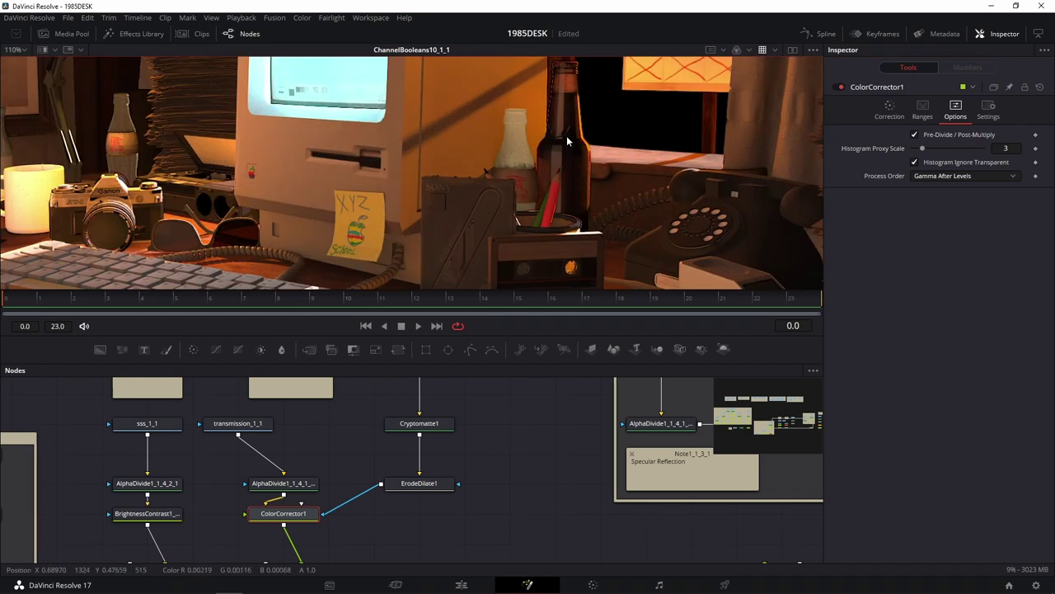
{"action": "scroll", "coordinate": [567, 142], "scroll_direction": "up", "scroll_amount": 2}
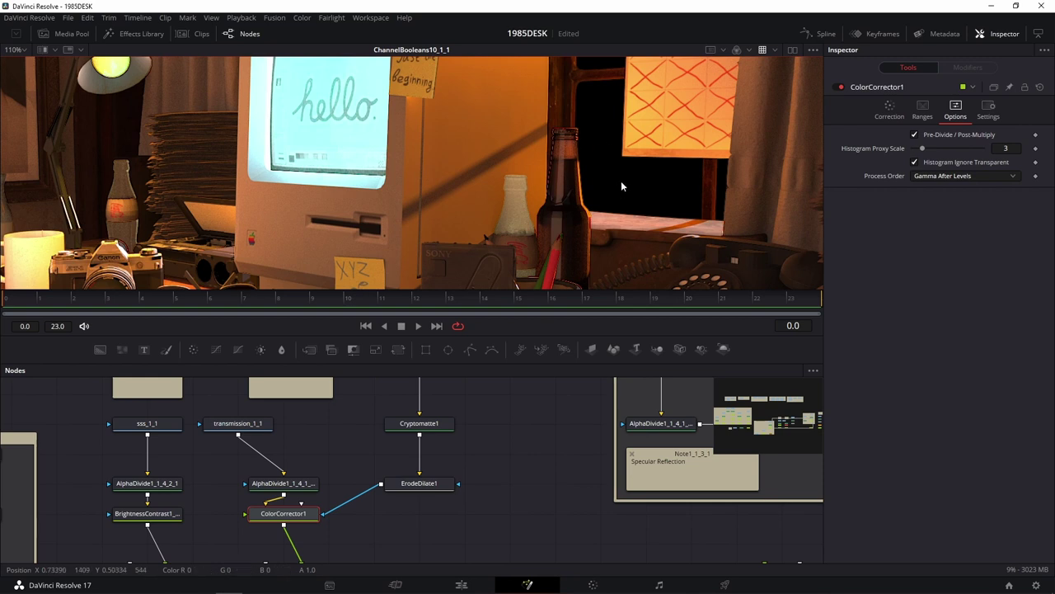
{"action": "scroll", "coordinate": [574, 196], "scroll_direction": "up", "scroll_amount": 2}
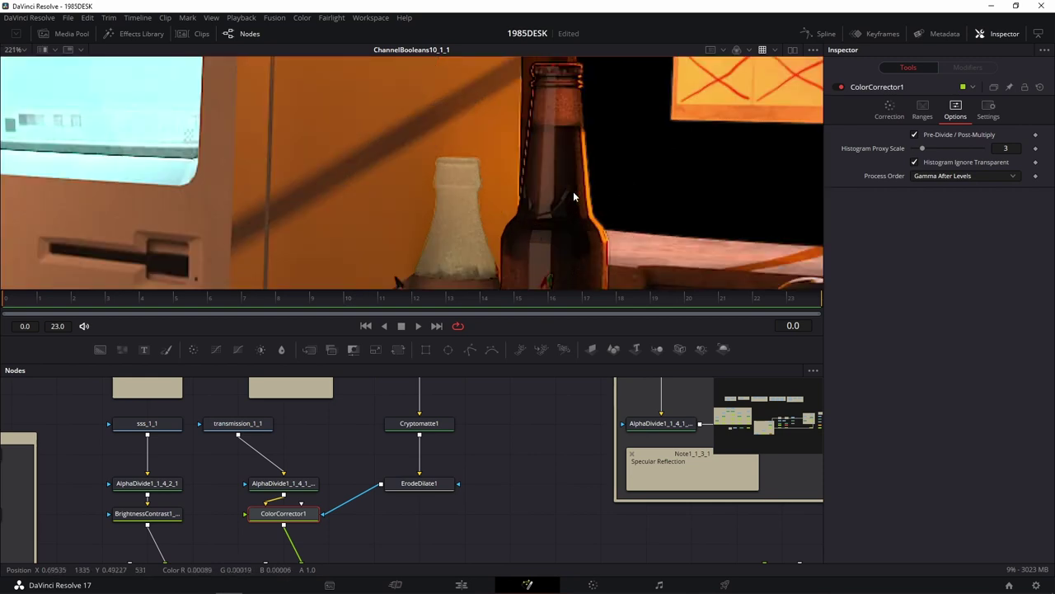
{"action": "scroll", "coordinate": [577, 199], "scroll_direction": "down", "scroll_amount": 4}
{"action": "scroll", "coordinate": [569, 214], "scroll_direction": "down", "scroll_amount": 4}
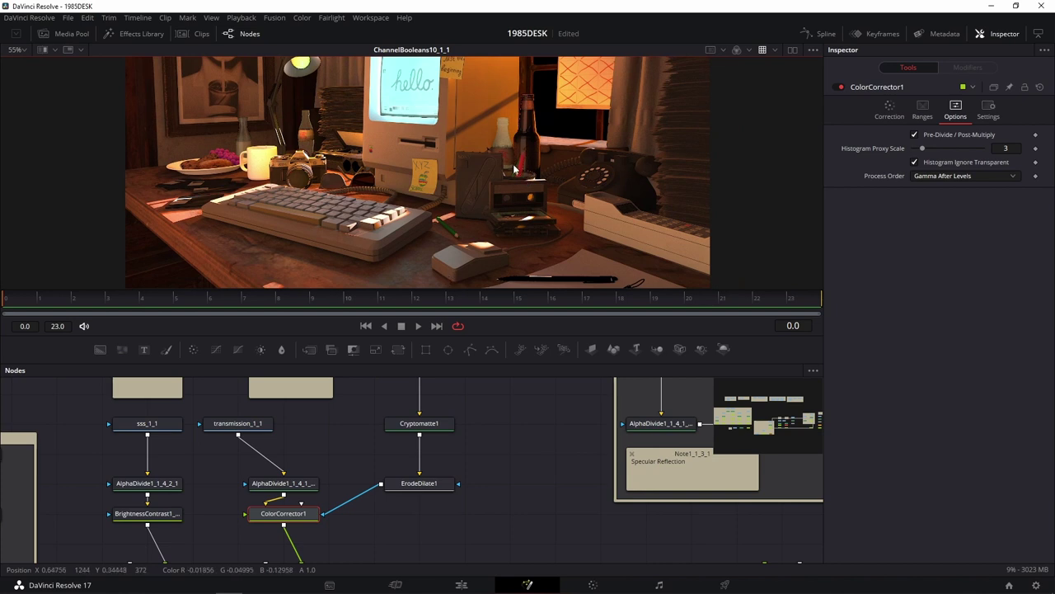
{"action": "mouse_move", "coordinate": [363, 453]}
{"action": "left_mouse_down"}
{"action": "mouse_move", "coordinate": [388, 375]}
{"action": "mouse_move", "coordinate": [410, 403]}
{"action": "left_mouse_up"}
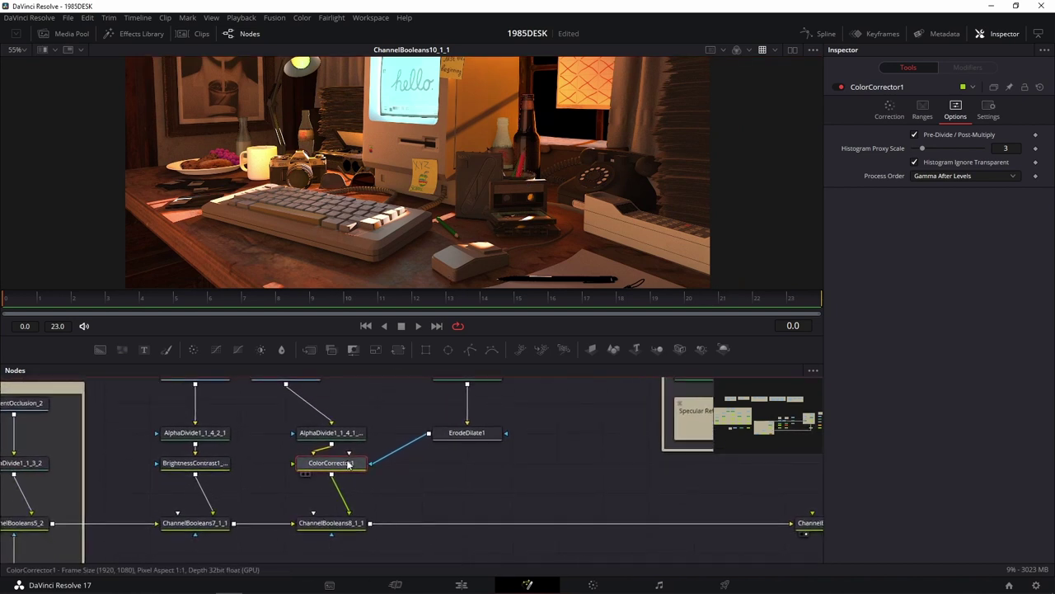
Drag ColorCorrector1's Blend from 1.0 down to 0.0 so the bottle renders green
{"action": "left_click", "coordinate": [885, 114]}
{"action": "scroll", "coordinate": [596, 150], "scroll_direction": "up", "scroll_amount": 5}
{"action": "left_click_drag", "start_coordinate": [389, 151], "coordinate": [701, 200]}
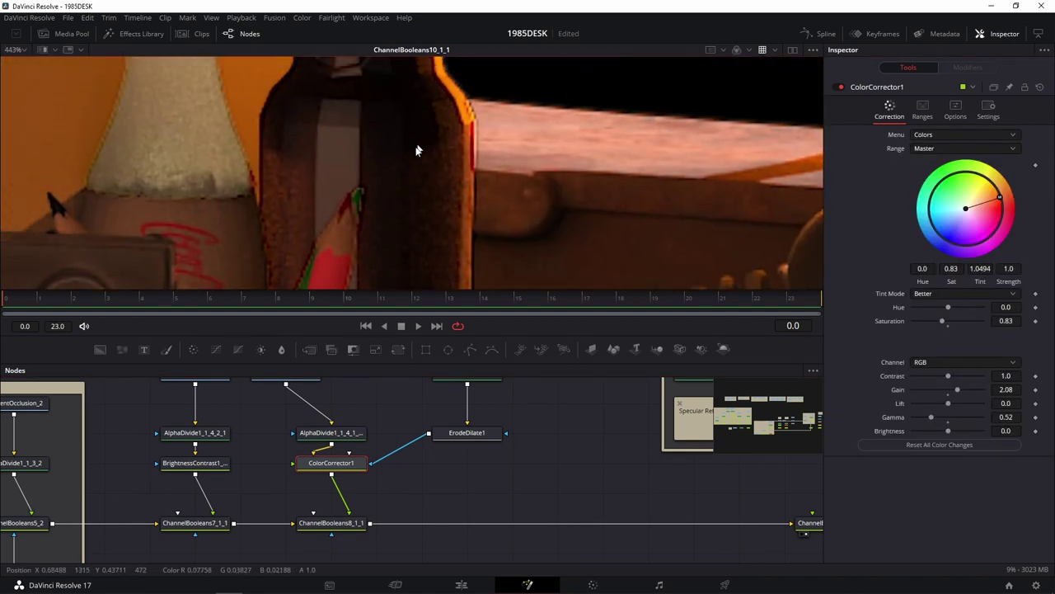
{"action": "scroll", "coordinate": [479, 119], "scroll_direction": "down", "scroll_amount": 2}
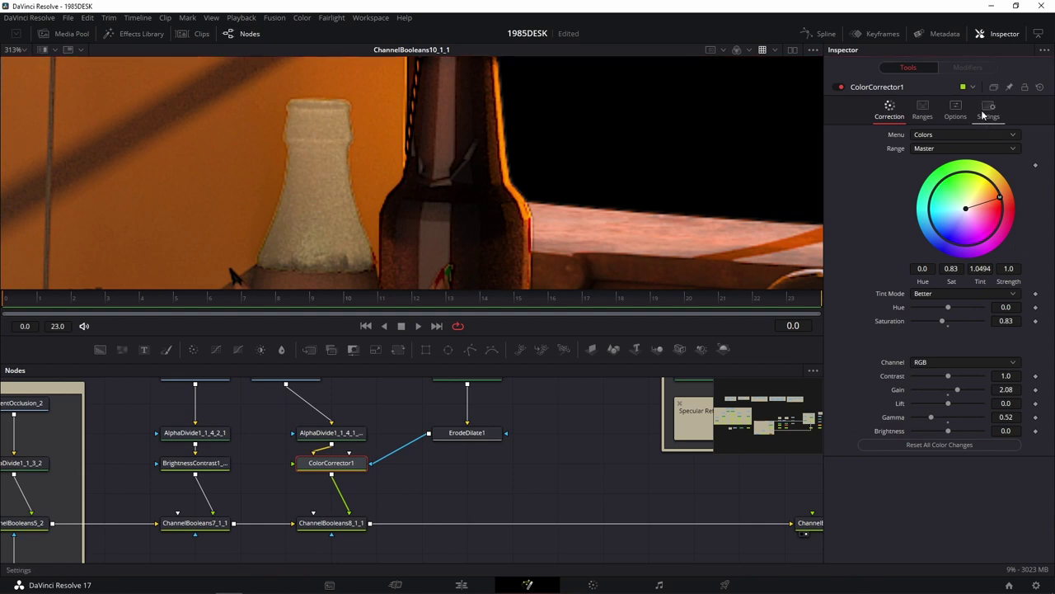
{"action": "left_click", "coordinate": [982, 115]}
{"action": "mouse_move", "coordinate": [984, 151]}
{"action": "left_mouse_down"}
{"action": "mouse_move", "coordinate": [965, 152]}
{"action": "mouse_move", "coordinate": [975, 151]}
{"action": "left_mouse_up"}
{"action": "key", "text": "ctrl+f"}
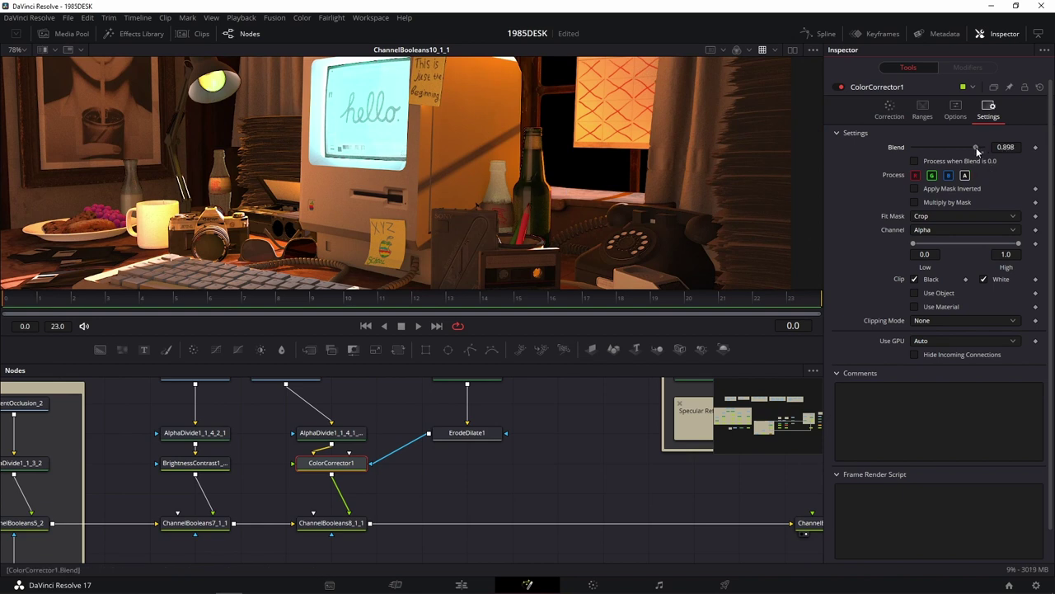
{"action": "left_click_drag", "start_coordinate": [977, 151], "coordinate": [858, 155]}
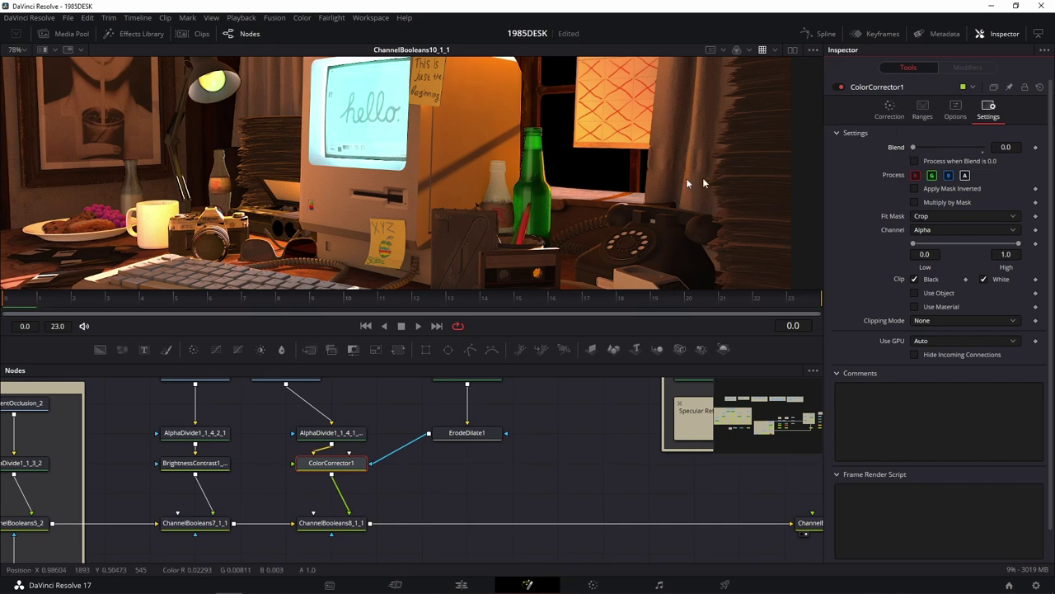
View the BrightnessContrast1_1_1 output
{"action": "scroll", "coordinate": [519, 175], "scroll_direction": "up", "scroll_amount": 5}
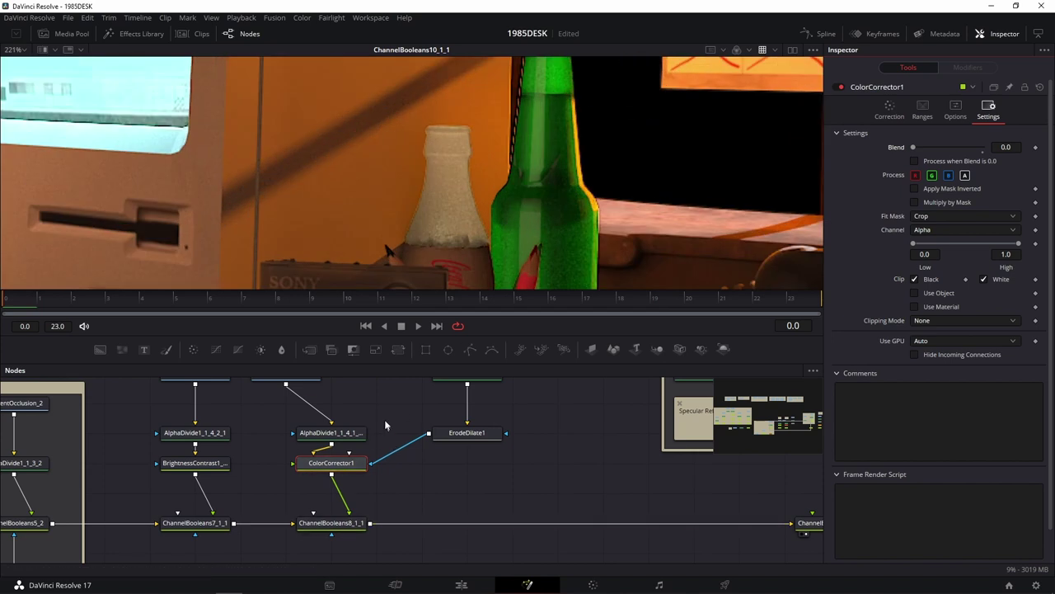
{"action": "scroll", "coordinate": [384, 419], "scroll_direction": "left", "scroll_amount": 5}
{"action": "left_click", "coordinate": [335, 474]}
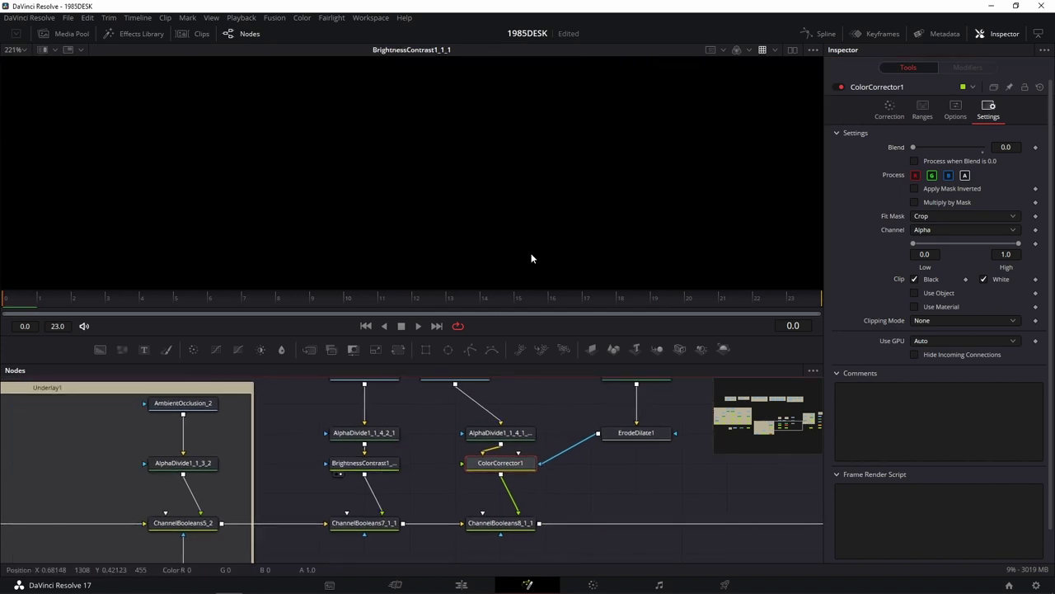
Preview the ChannelBooleans7_1_1 and ChannelBooleans19 outputs
{"action": "left_click", "coordinate": [337, 533]}
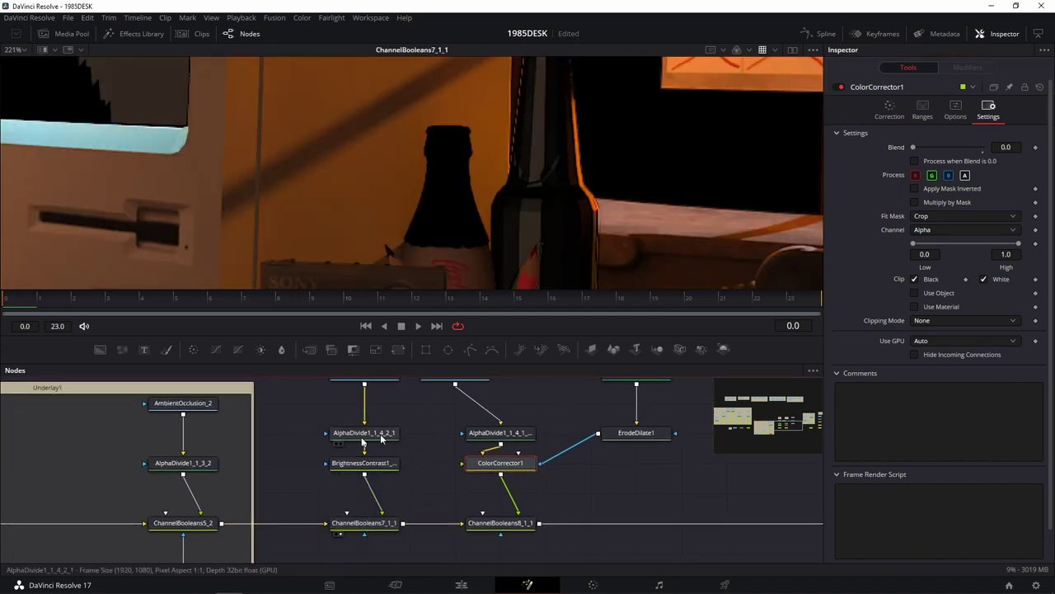
{"action": "scroll", "coordinate": [280, 453], "scroll_direction": "down", "scroll_amount": 5}
{"action": "scroll", "coordinate": [283, 412], "scroll_direction": "right", "scroll_amount": 5}
{"action": "scroll", "coordinate": [437, 455], "scroll_direction": "up", "scroll_amount": 5}
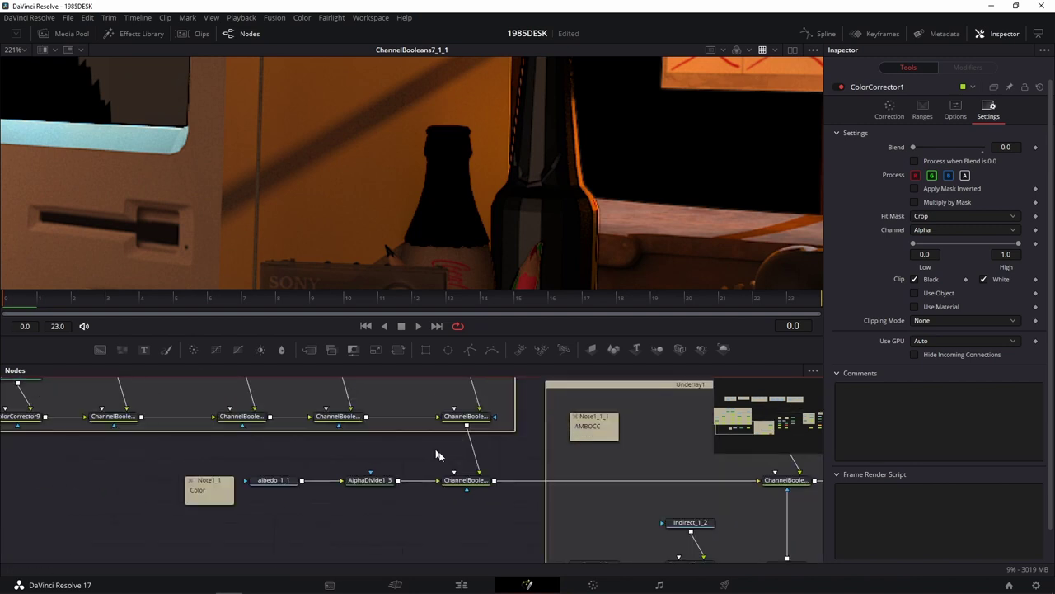
{"action": "left_click", "coordinate": [466, 480]}
Show ChannelBooleans18_1_1_1's orange-lit desk render with the bottle in the viewer
{"action": "left_click", "coordinate": [451, 489]}
{"action": "left_click", "coordinate": [466, 416]}
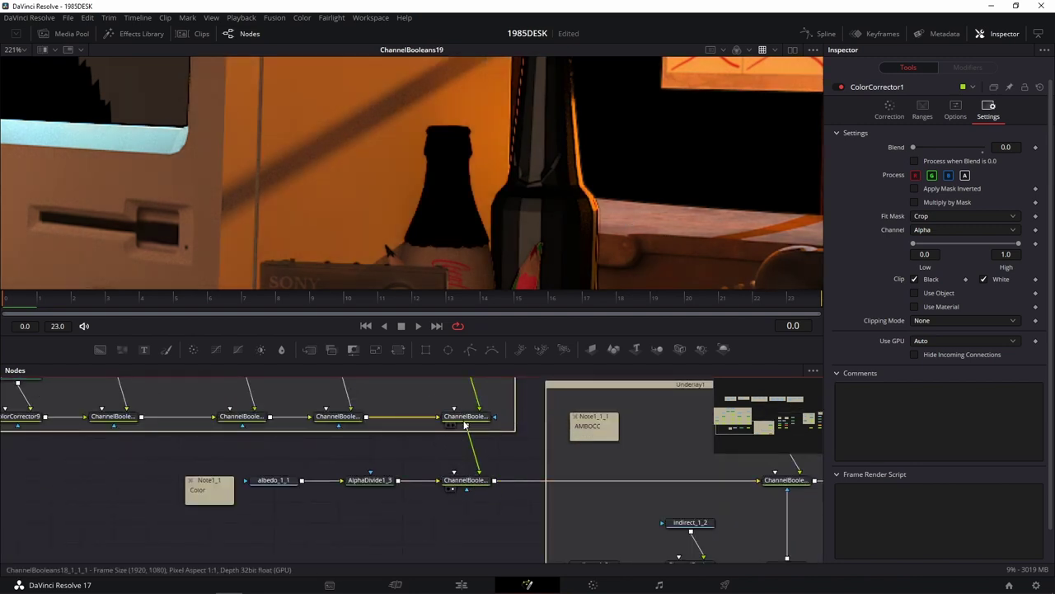
{"action": "left_click", "coordinate": [451, 424]}
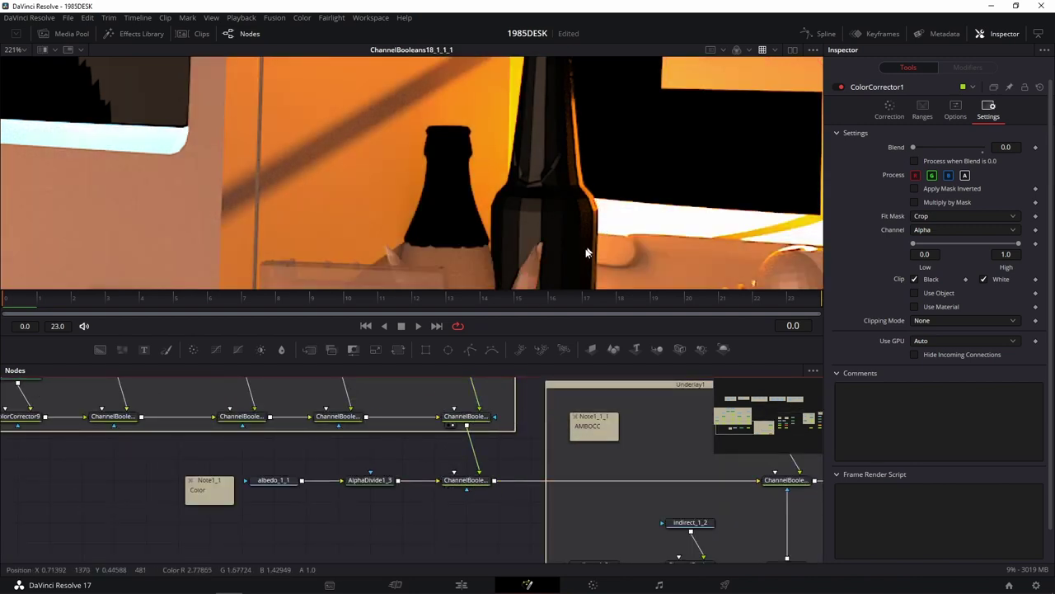
{"action": "left_click", "coordinate": [455, 489]}
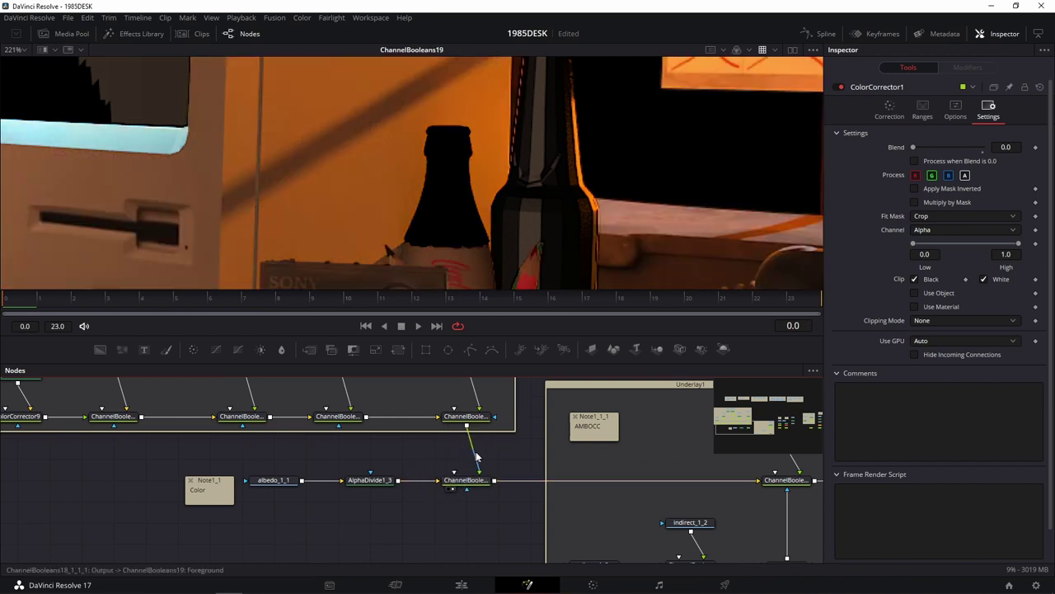
{"action": "left_click_drag", "start_coordinate": [495, 462], "coordinate": [447, 480]}
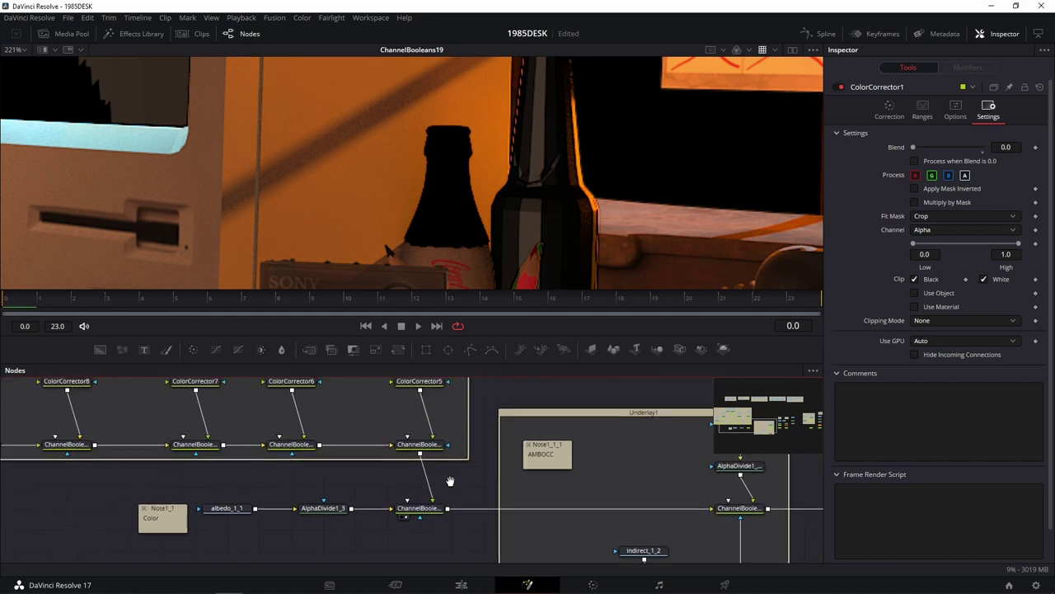
{"action": "key", "text": "1"}
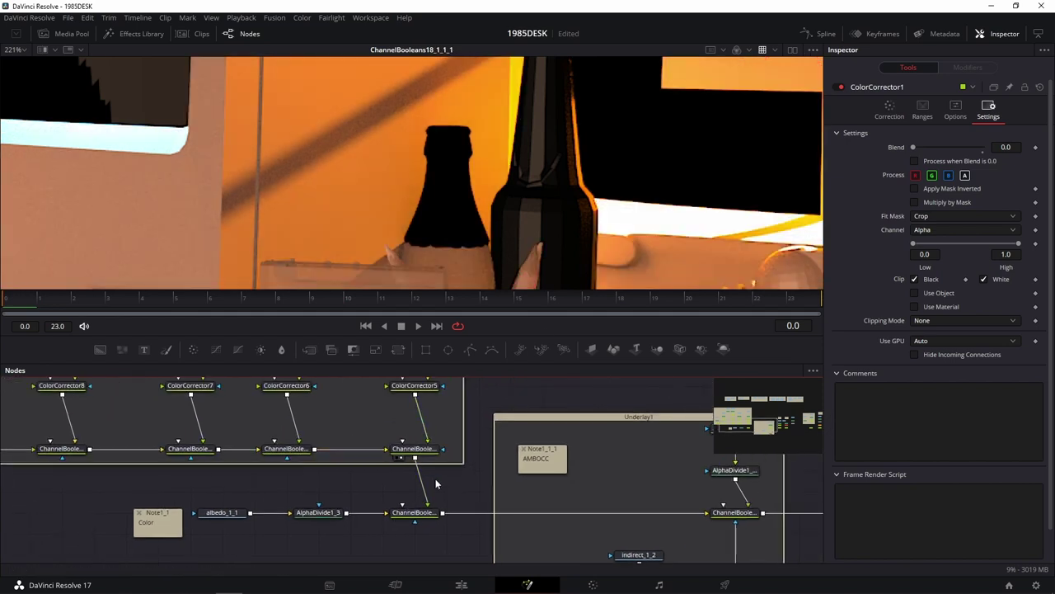
{"action": "scroll", "coordinate": [570, 185], "scroll_direction": "down", "scroll_amount": 2}
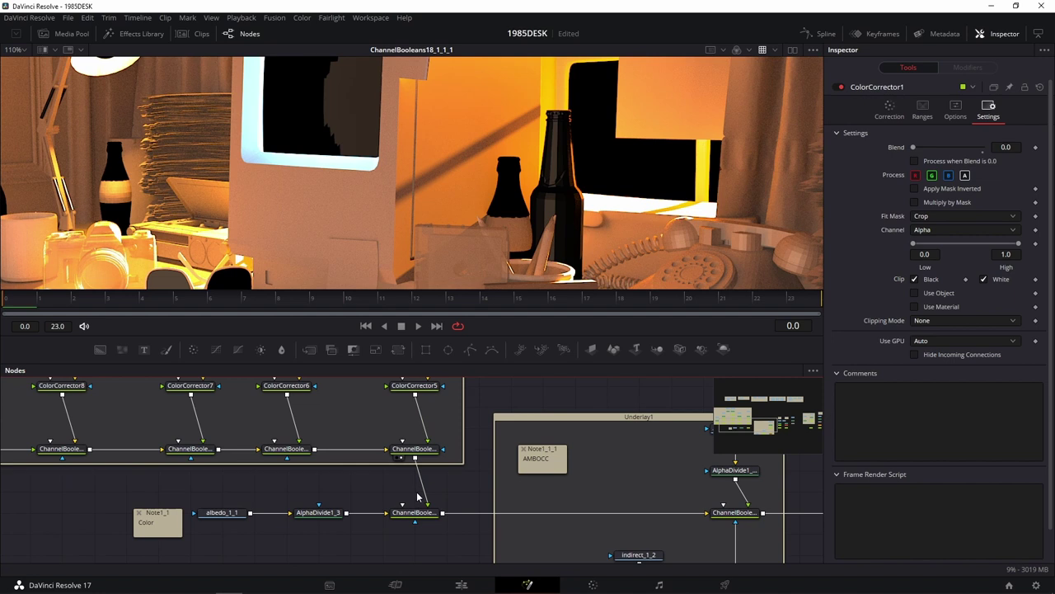
Add an Alpha Multiply node via tool search, then delete it
{"action": "key", "text": "shift+space"}
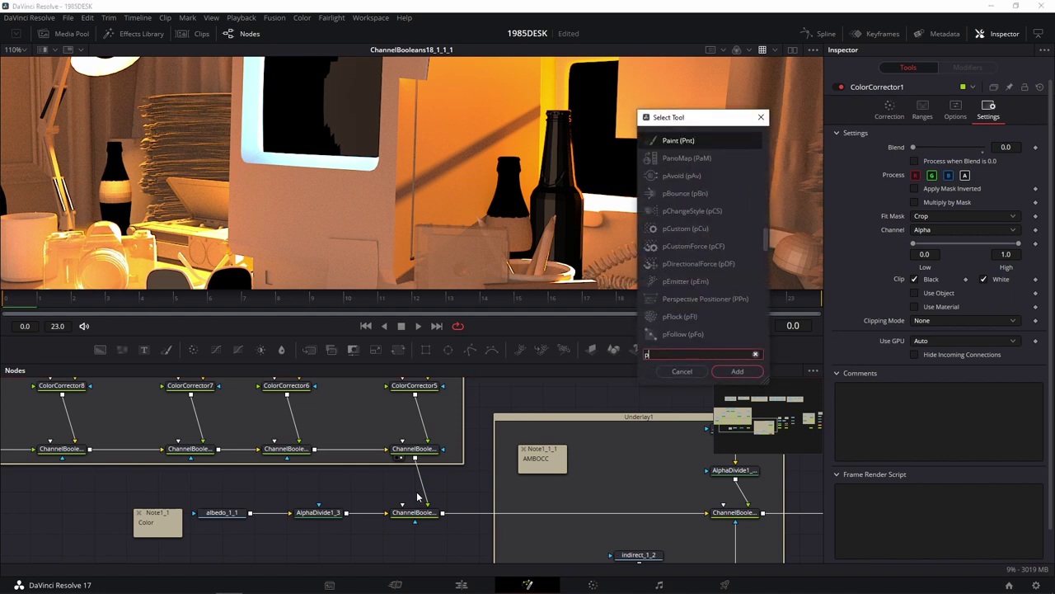
{"action": "type", "text": "post"}
{"action": "key", "text": "BackSpace"}
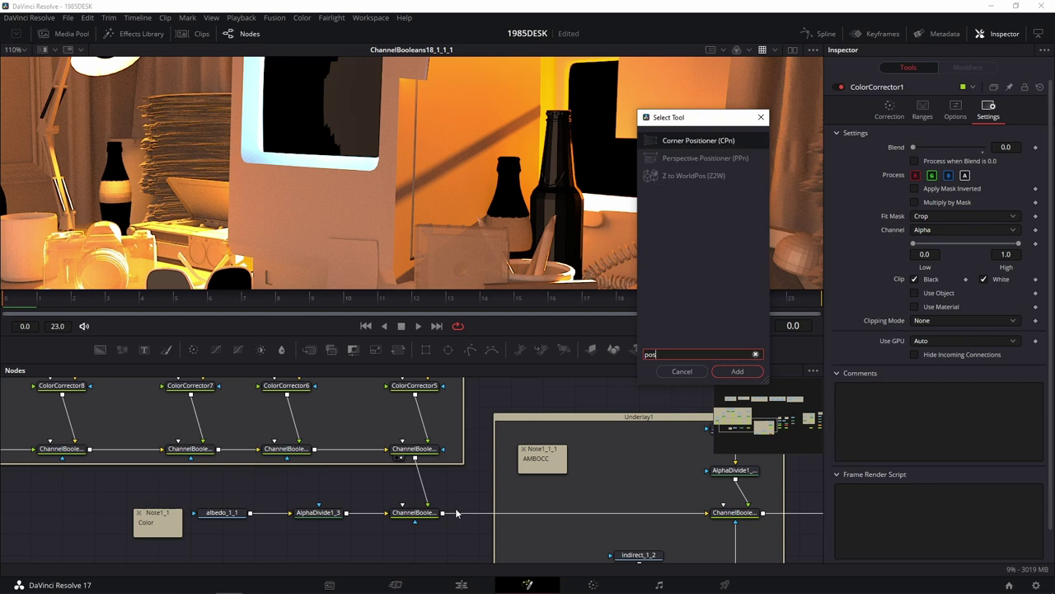
{"action": "key", "text": "BackSpace"}
{"action": "key", "text": "BackSpace"}
{"action": "key", "text": "BackSpace"}
{"action": "type", "text": "mu"}
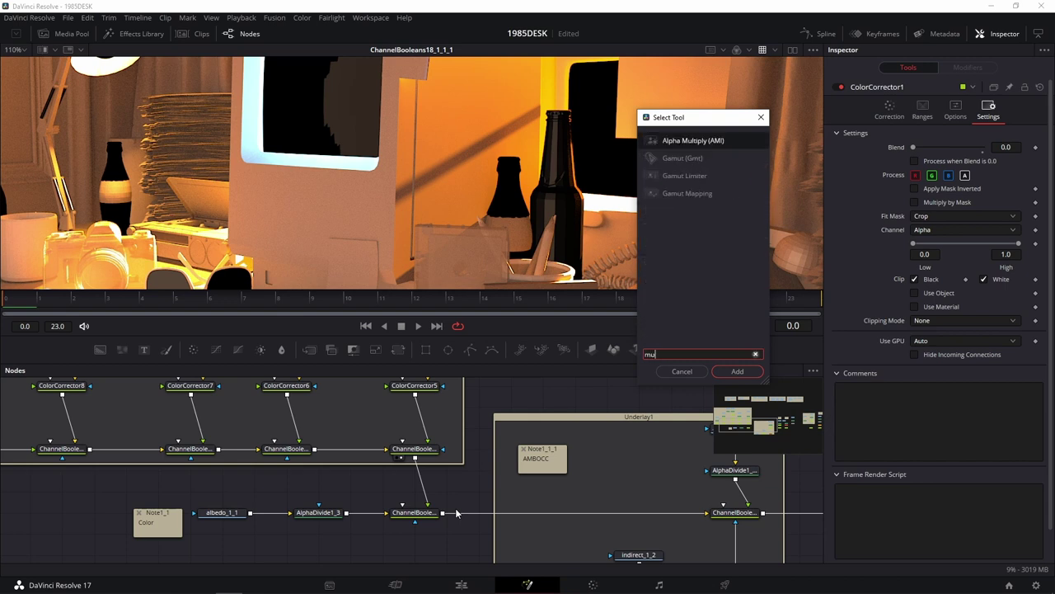
{"action": "left_click", "coordinate": [715, 144]}
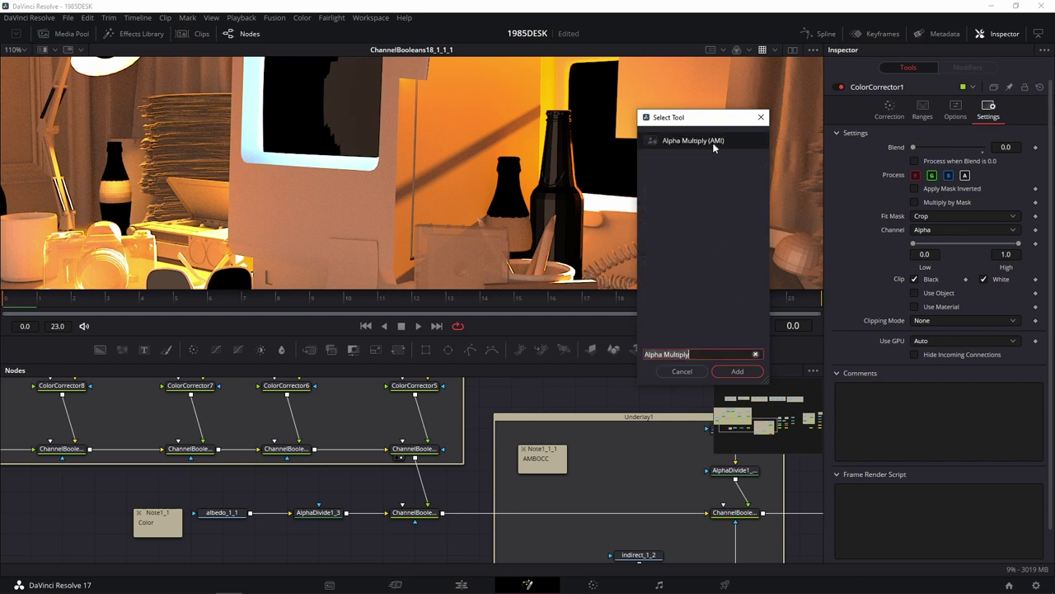
{"action": "left_click", "coordinate": [737, 371]}
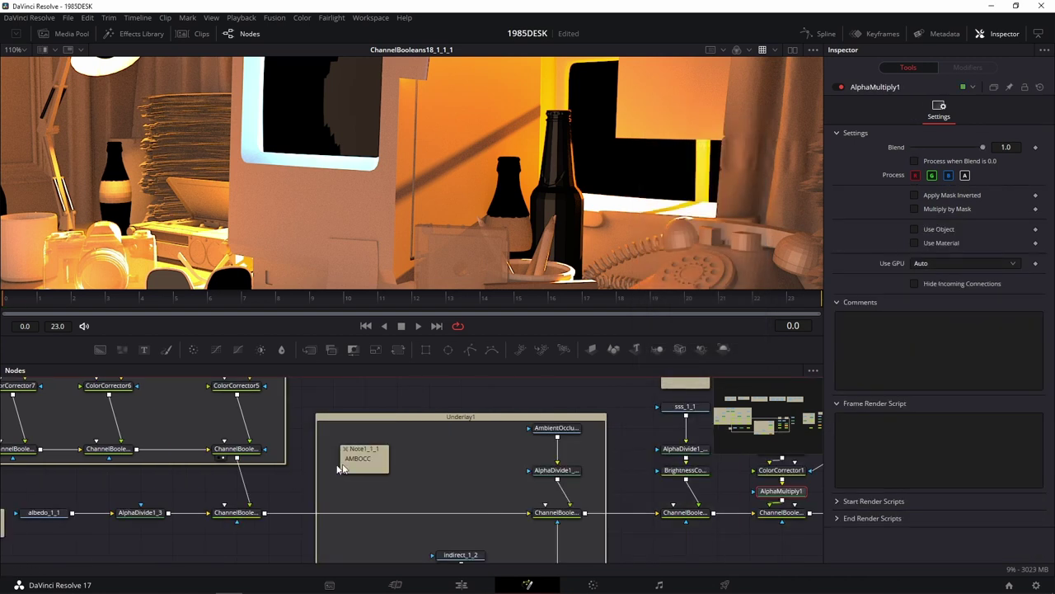
{"action": "key", "text": "Delete"}
Move transmission_1_1, AlphaDivide and the Refraction note up into a tidy column
{"action": "scroll", "coordinate": [322, 467], "scroll_direction": "down", "scroll_amount": 3}
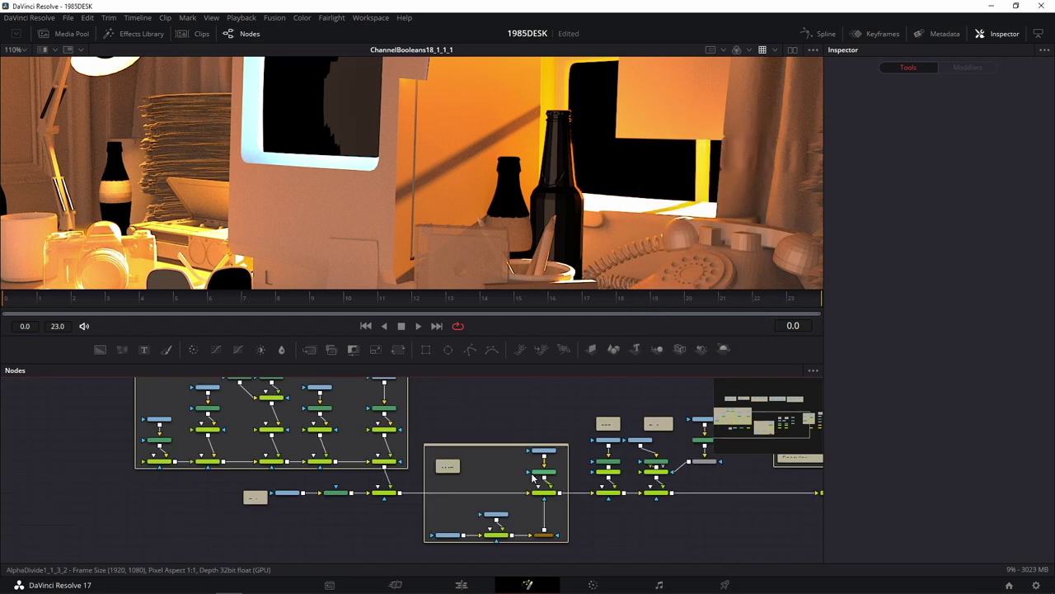
{"action": "scroll", "coordinate": [520, 497], "scroll_direction": "up", "scroll_amount": 3}
{"action": "scroll", "coordinate": [375, 525], "scroll_direction": "up", "scroll_amount": 2}
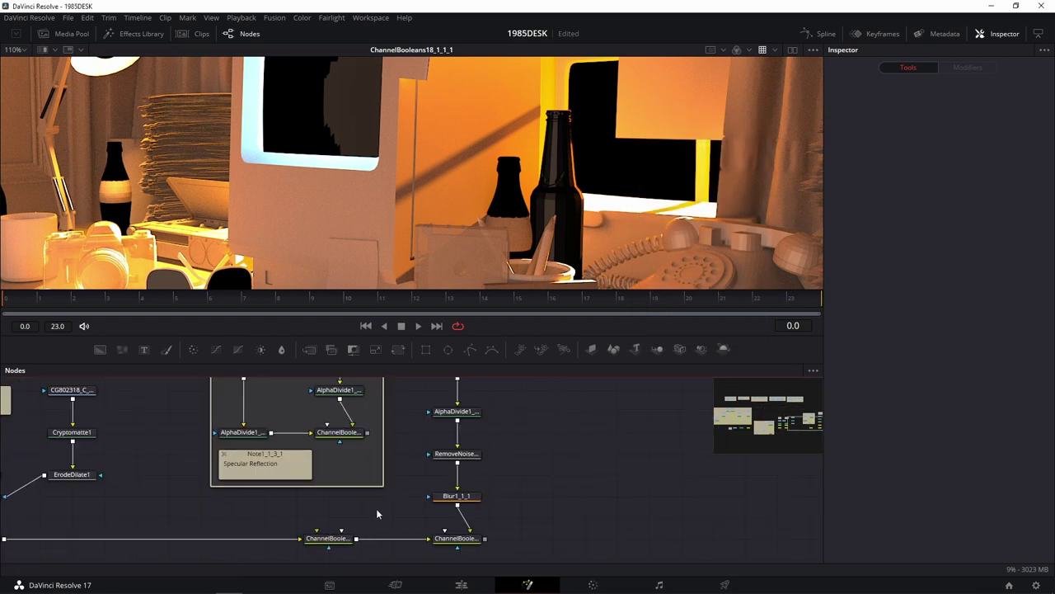
{"action": "scroll", "coordinate": [289, 547], "scroll_direction": "down", "scroll_amount": 3}
{"action": "scroll", "coordinate": [601, 495], "scroll_direction": "up", "scroll_amount": 3}
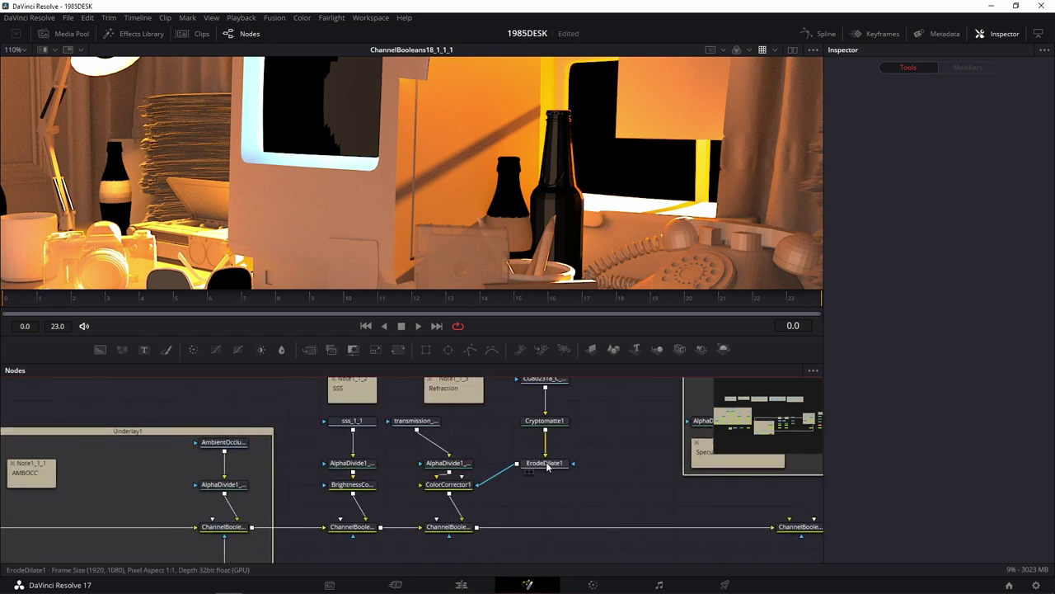
{"action": "left_click", "coordinate": [547, 466]}
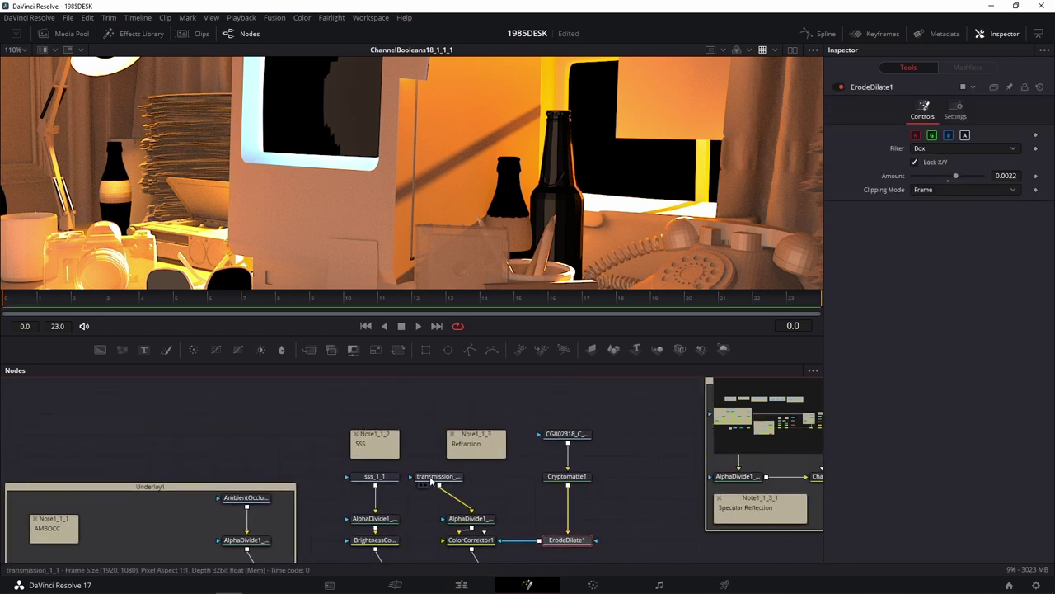
{"action": "left_click_drag", "start_coordinate": [431, 482], "coordinate": [463, 482]}
{"action": "left_click_drag", "start_coordinate": [476, 521], "coordinate": [477, 501]}
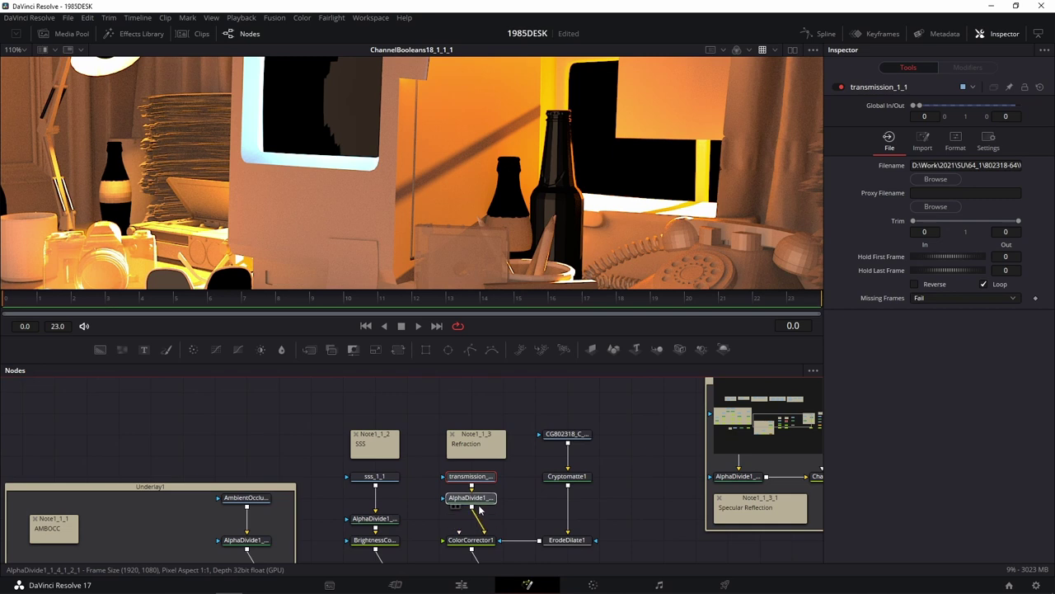
{"action": "left_click", "coordinate": [494, 441], "text": "ctrl"}
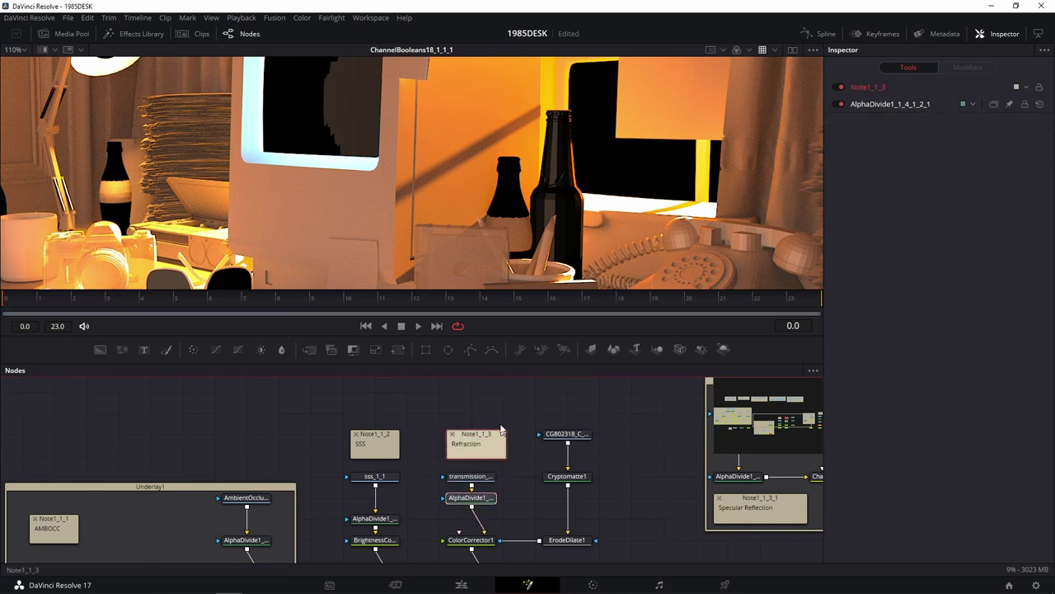
{"action": "left_click_drag", "start_coordinate": [498, 439], "coordinate": [497, 418]}
{"action": "left_click", "coordinate": [506, 478]}
View the ChannelBooleans8_1_1 full-colour desk composite
{"action": "scroll", "coordinate": [548, 221], "scroll_direction": "down", "scroll_amount": 3}
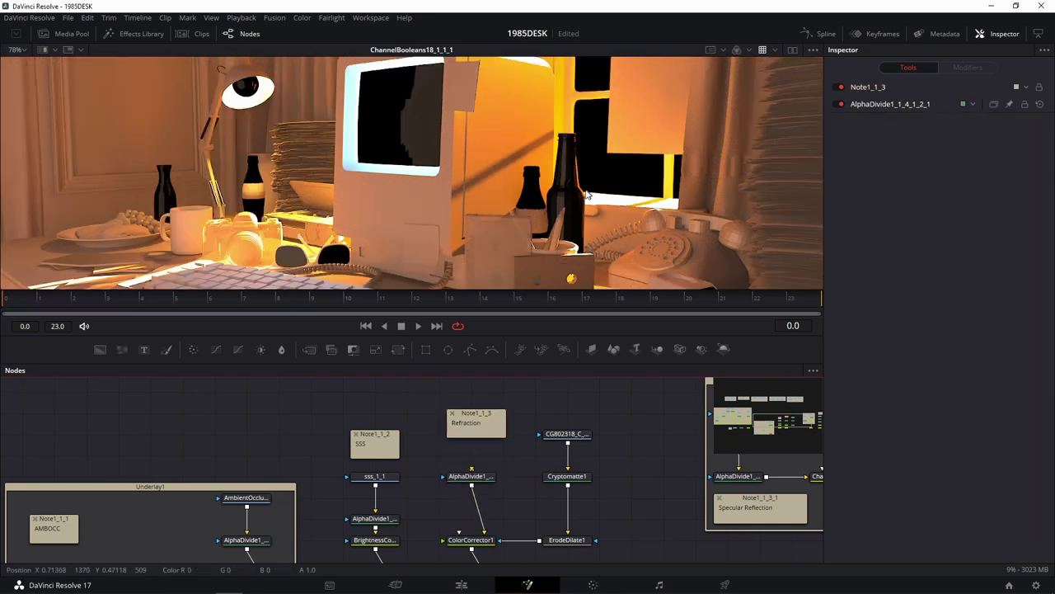
{"action": "scroll", "coordinate": [426, 396], "scroll_direction": "down", "scroll_amount": 5}
{"action": "left_click_drag", "start_coordinate": [425, 395], "coordinate": [506, 179]}
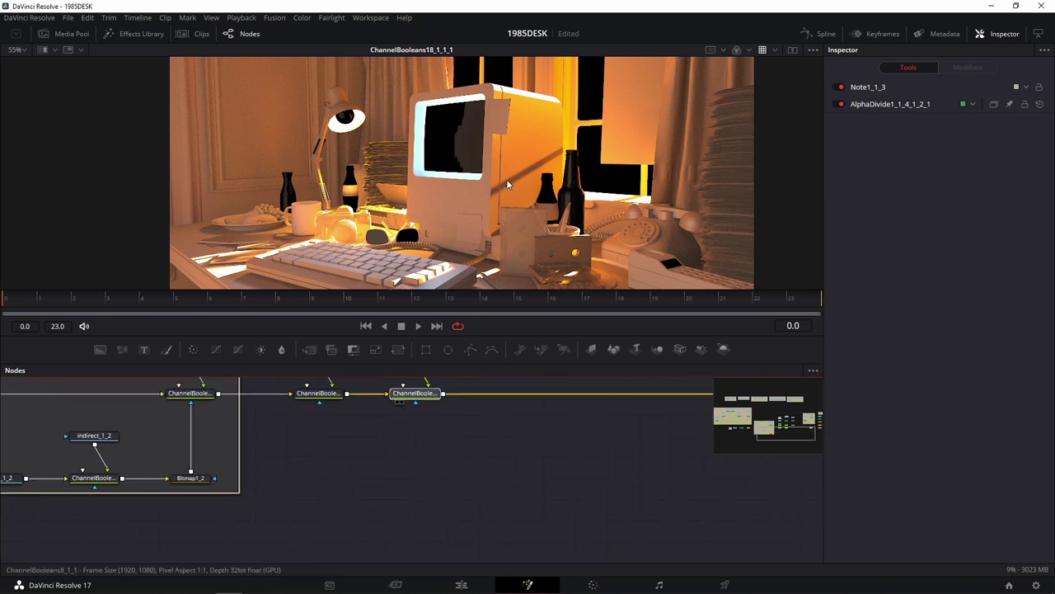
{"action": "left_click_drag", "start_coordinate": [481, 442], "coordinate": [466, 520]}
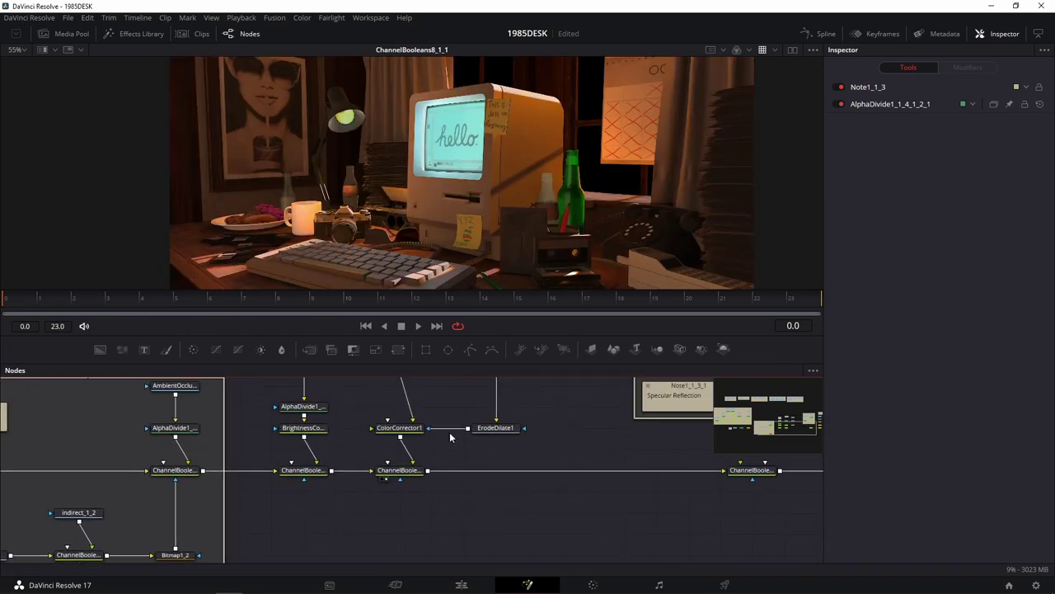
Raise ColorCorrector1's Blend back to 1.0
{"action": "left_click", "coordinate": [399, 427]}
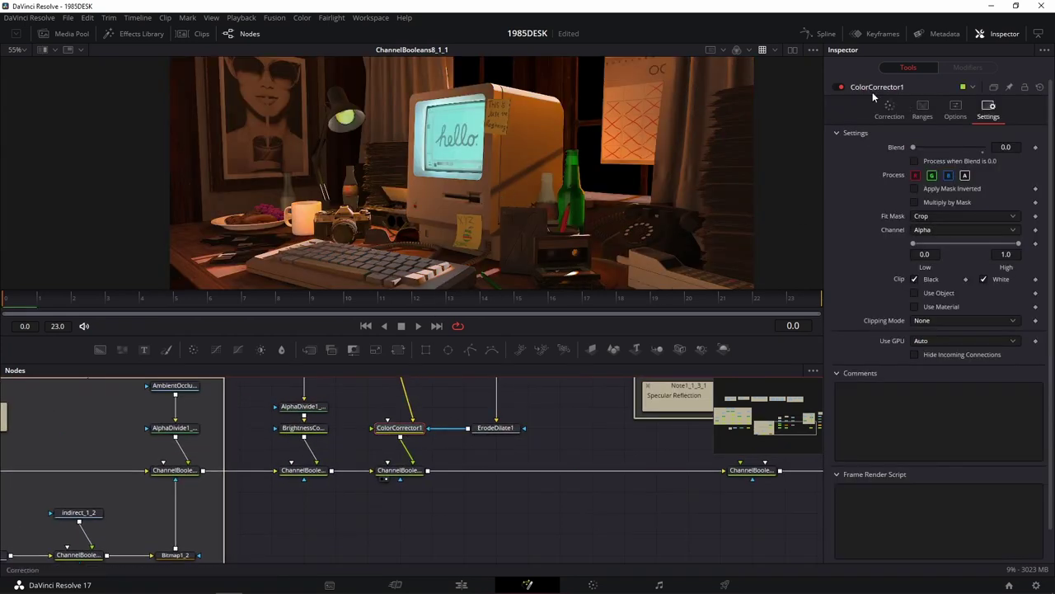
{"action": "left_click_drag", "start_coordinate": [913, 147], "coordinate": [942, 146]}
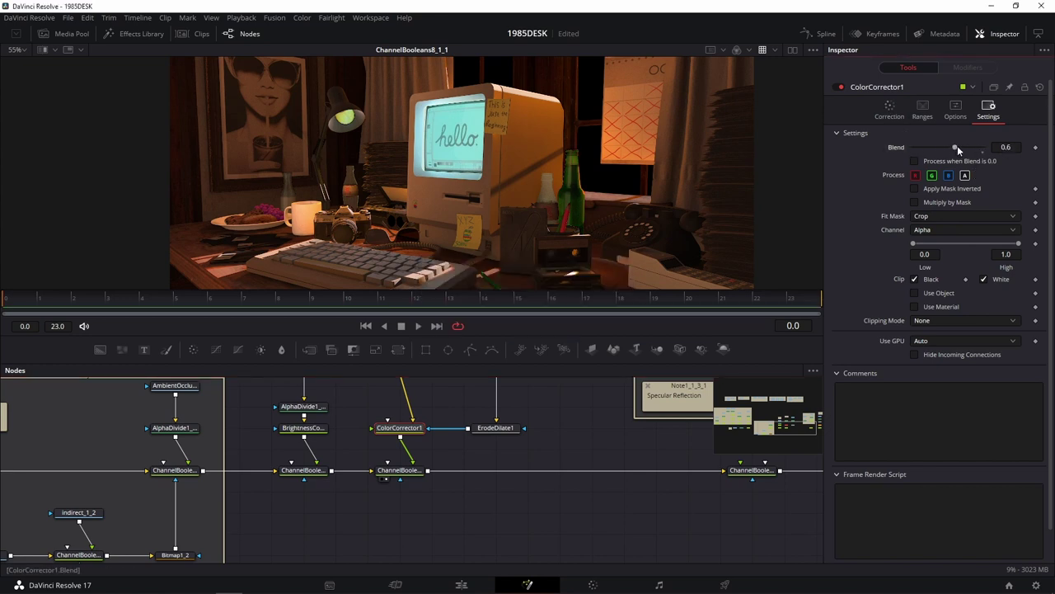
{"action": "left_click_drag", "start_coordinate": [957, 147], "coordinate": [984, 147]}
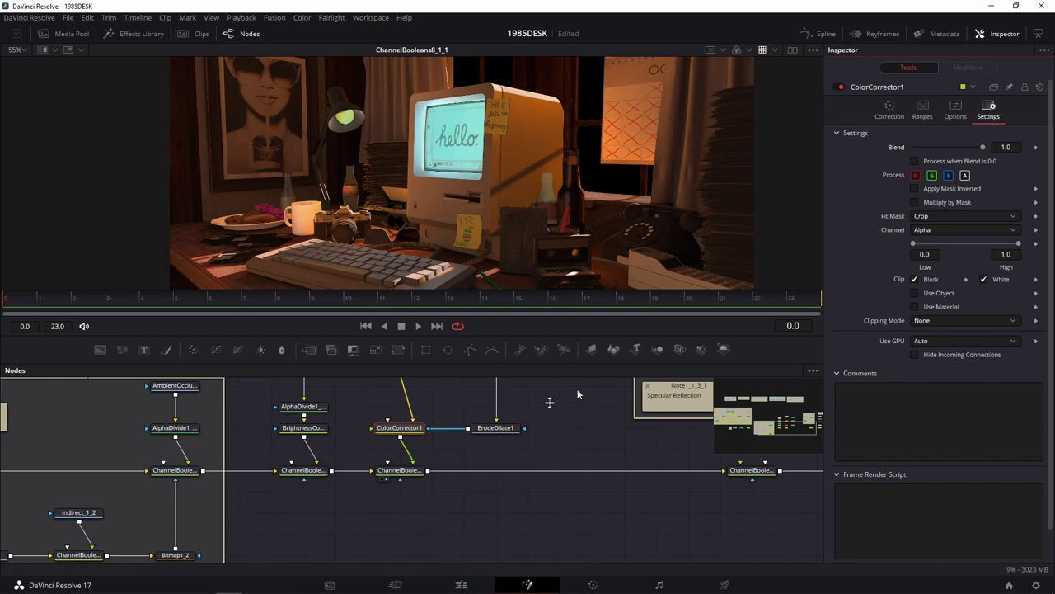
Shift the colour-wheel Tint to 1.2824 at Strength 1.0
{"action": "left_click", "coordinate": [887, 109]}
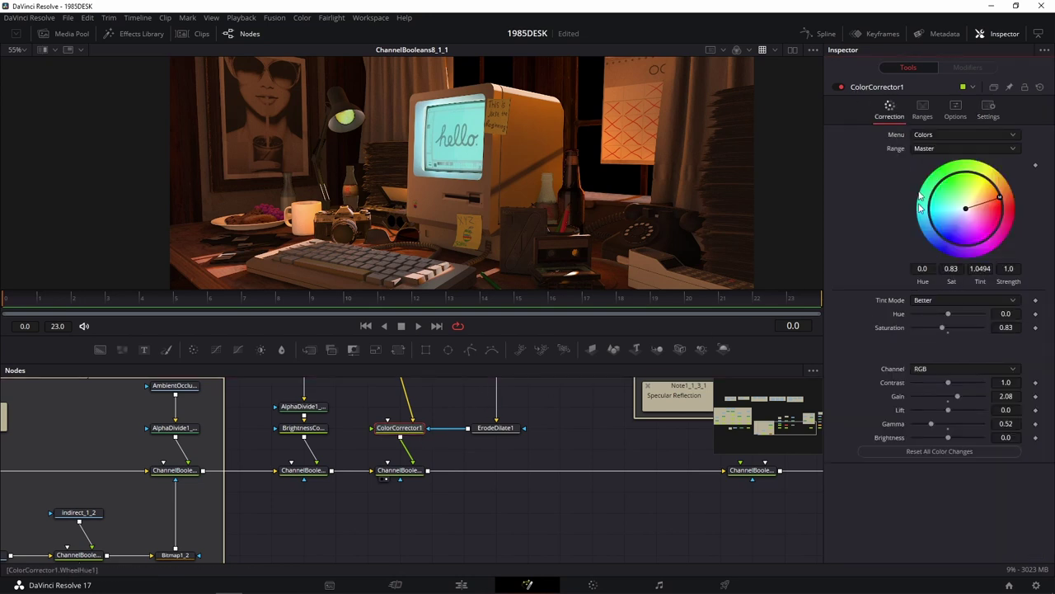
{"action": "left_click_drag", "start_coordinate": [1003, 202], "coordinate": [958, 170]}
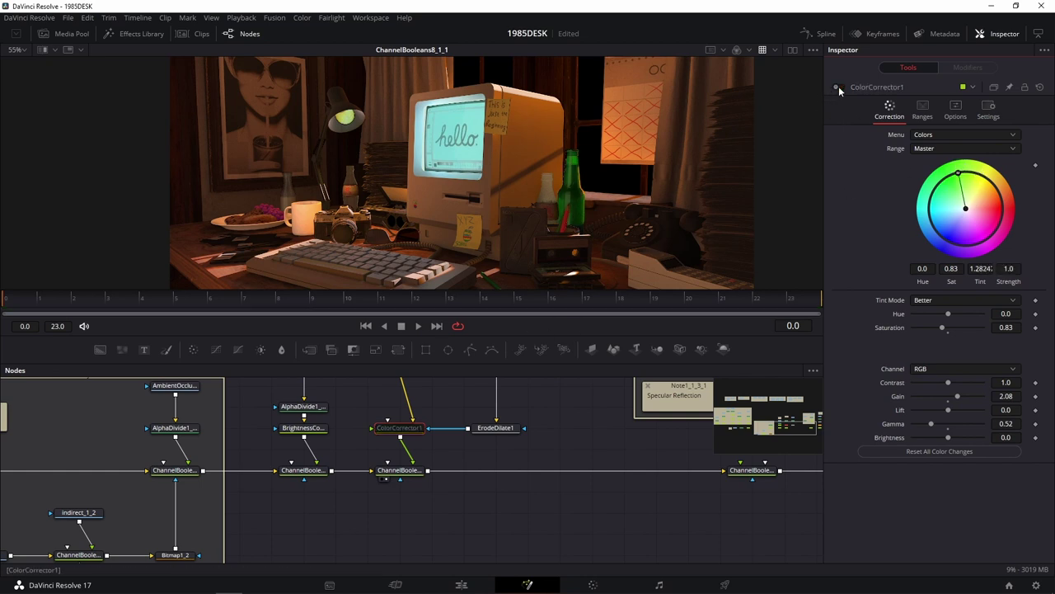
{"action": "scroll", "coordinate": [563, 236], "scroll_direction": "up", "scroll_amount": 5}
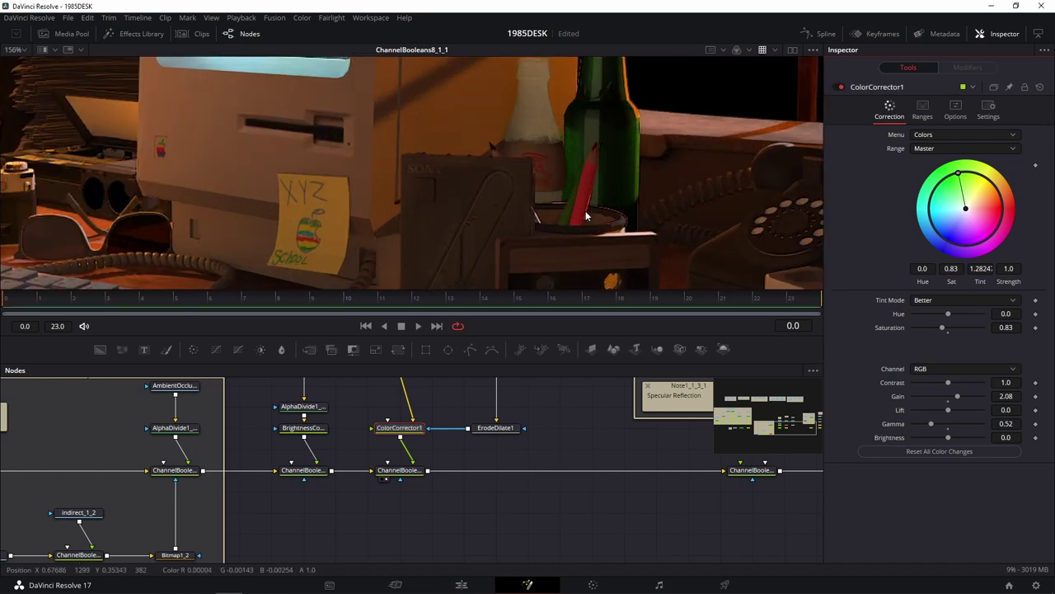
{"action": "scroll", "coordinate": [587, 216], "scroll_direction": "down", "scroll_amount": 3}
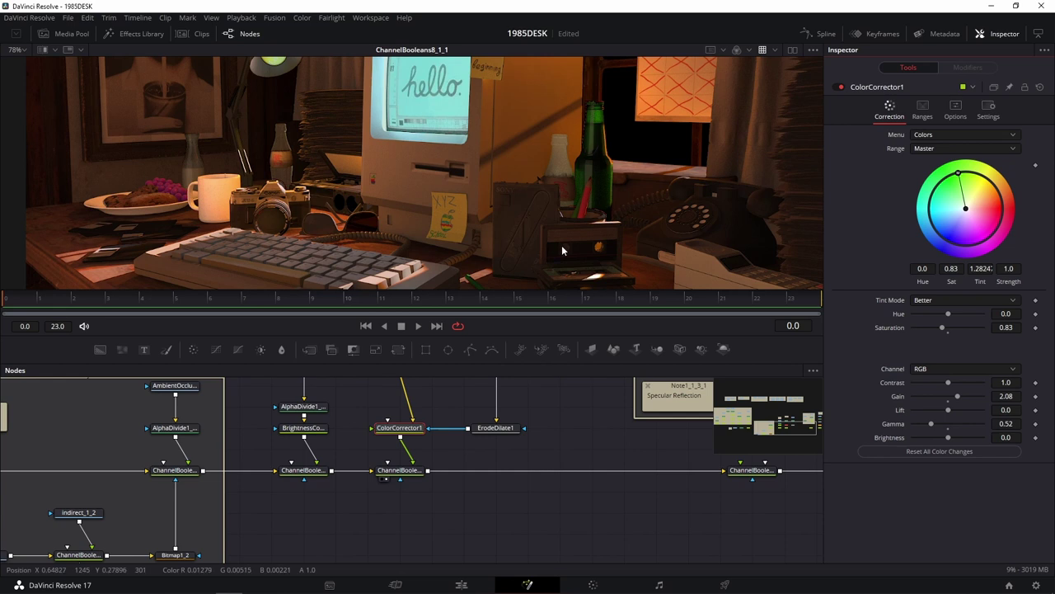
{"action": "scroll", "coordinate": [554, 396], "scroll_direction": "down", "scroll_amount": 5}
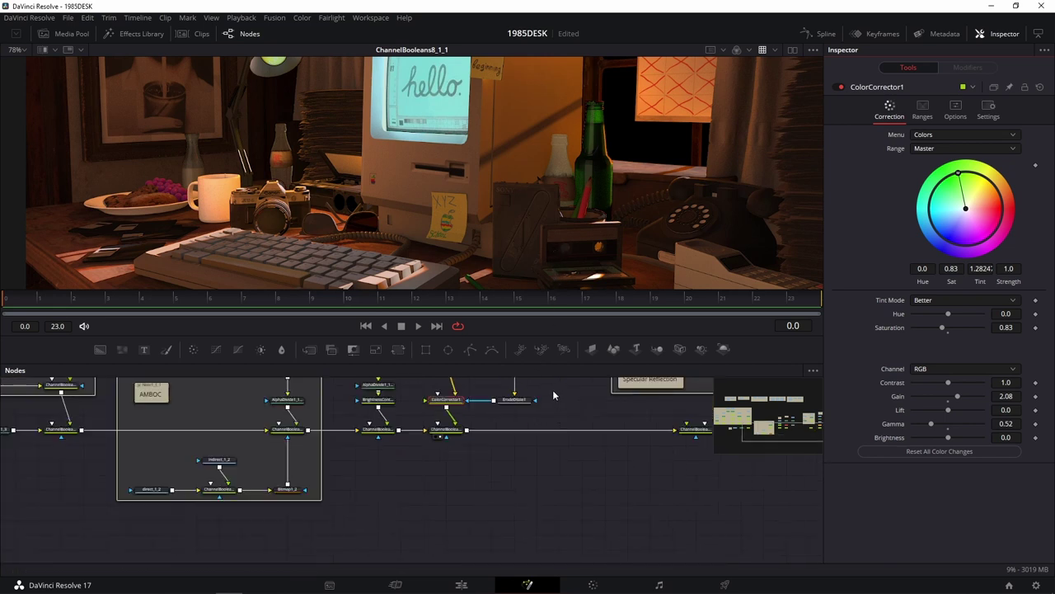
{"action": "scroll", "coordinate": [518, 425], "scroll_direction": "up", "scroll_amount": 3}
{"action": "scroll", "coordinate": [514, 427], "scroll_direction": "up", "scroll_amount": 3}
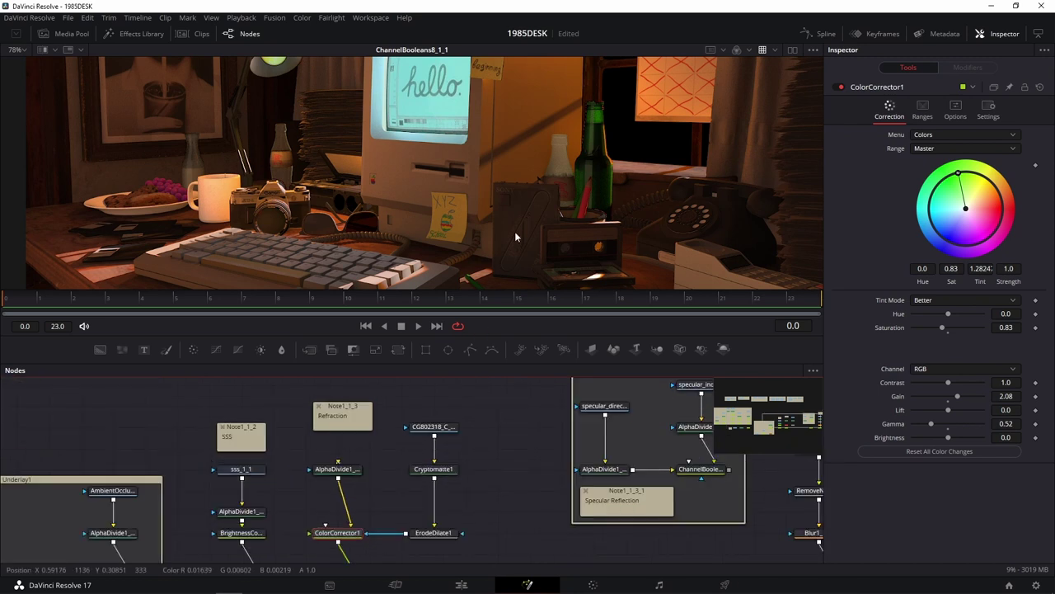
{"action": "scroll", "coordinate": [520, 231], "scroll_direction": "up", "scroll_amount": 5}
{"action": "left_click_drag", "start_coordinate": [590, 183], "coordinate": [469, 278]}
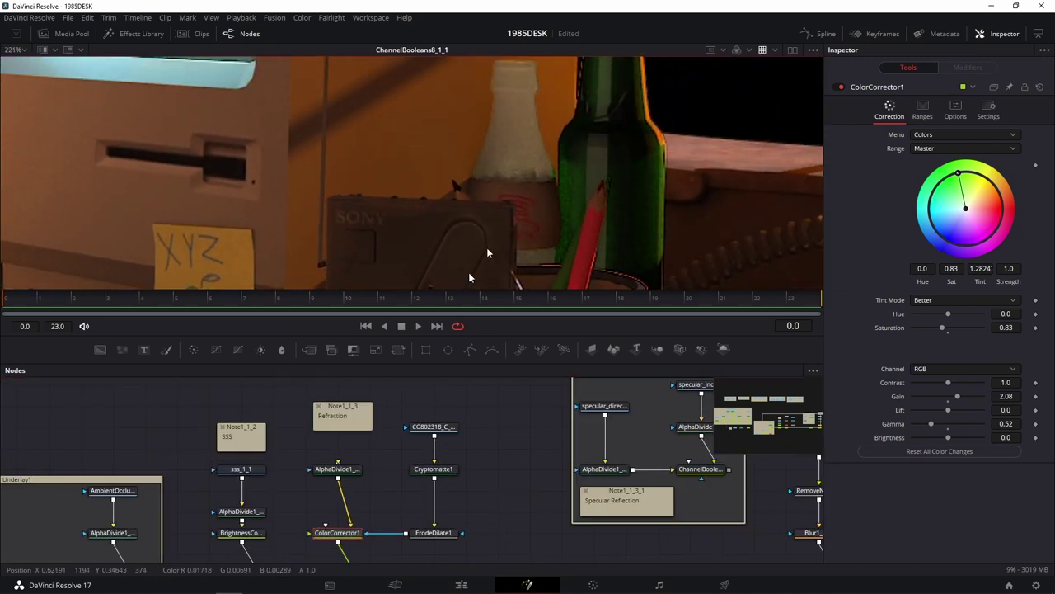
{"action": "scroll", "coordinate": [375, 185], "scroll_direction": "down", "scroll_amount": 3}
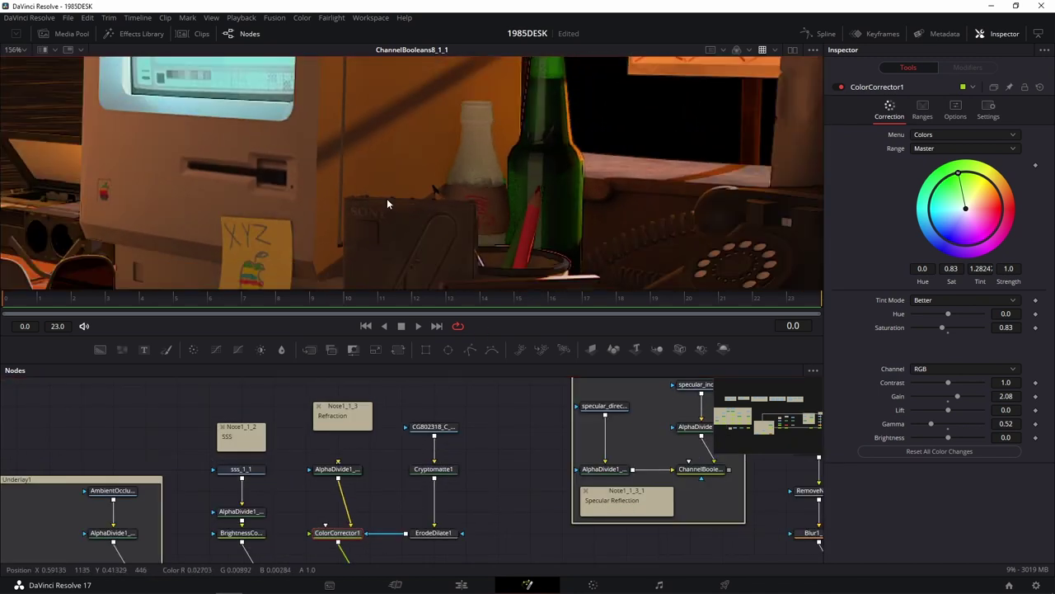
{"action": "scroll", "coordinate": [366, 210], "scroll_direction": "down", "scroll_amount": 2}
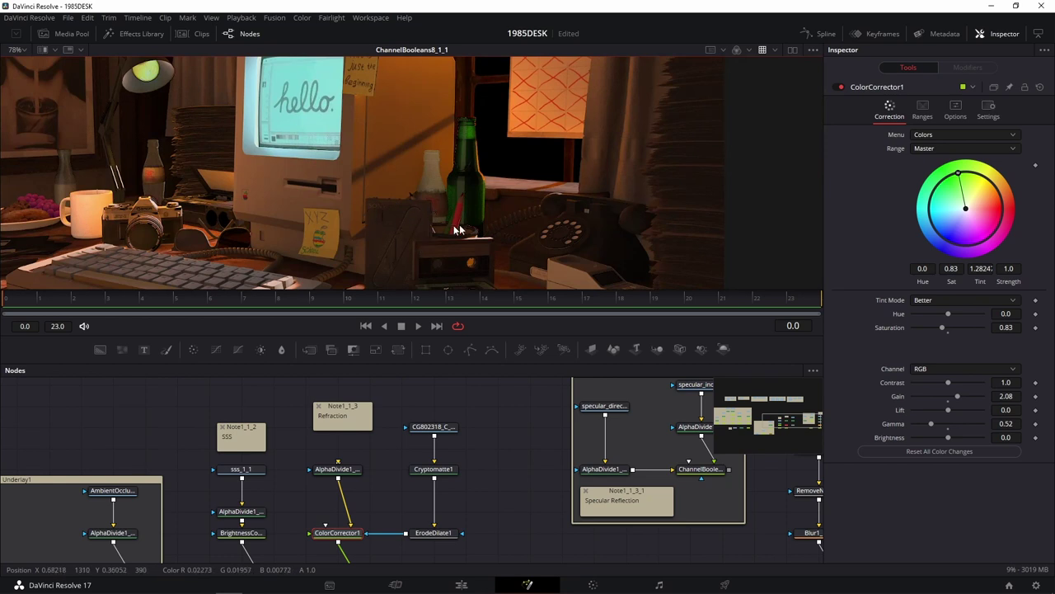
{"action": "left_click_drag", "start_coordinate": [386, 235], "coordinate": [451, 191]}
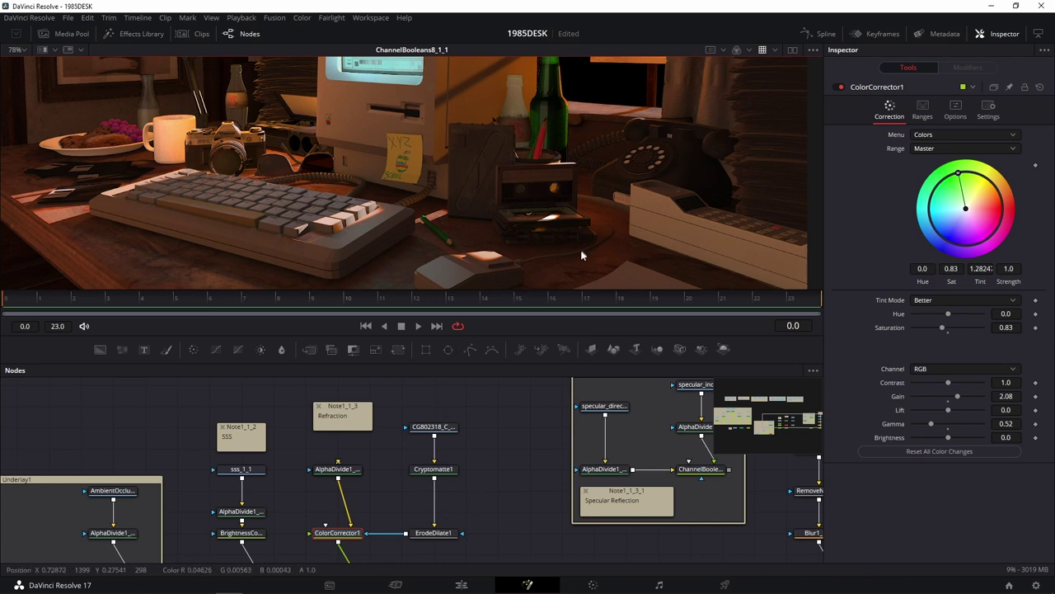
{"action": "scroll", "coordinate": [344, 419], "scroll_direction": "down", "scroll_amount": 2}
{"action": "scroll", "coordinate": [353, 404], "scroll_direction": "down", "scroll_amount": 2}
Connect the Specular Reflection ChannelBooleans output to the lower ChannelBooleans input
{"action": "scroll", "coordinate": [353, 404], "scroll_direction": "down", "scroll_amount": 2}
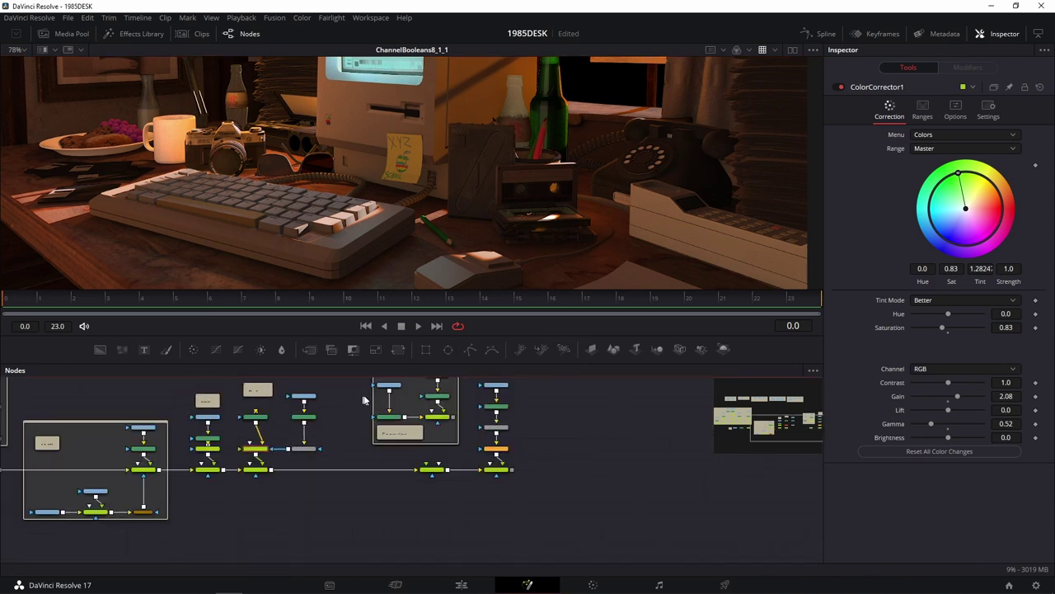
{"action": "left_click_drag", "start_coordinate": [587, 427], "coordinate": [602, 467]}
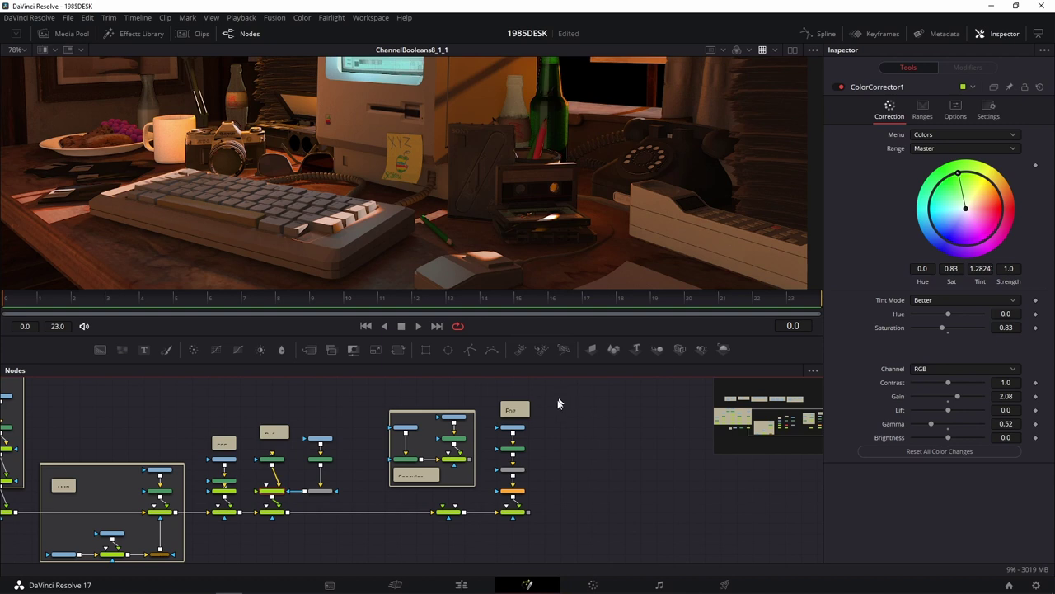
{"action": "mouse_move", "coordinate": [554, 419]}
{"action": "left_mouse_down"}
{"action": "mouse_move", "coordinate": [619, 431]}
{"action": "mouse_move", "coordinate": [566, 508]}
{"action": "left_mouse_up"}
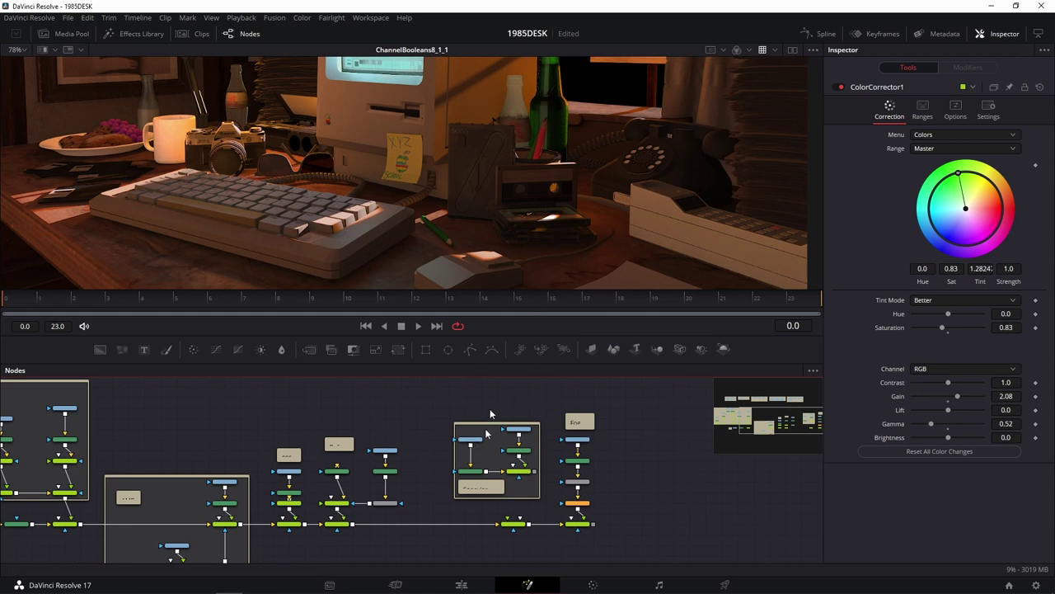
{"action": "scroll", "coordinate": [515, 399], "scroll_direction": "up", "scroll_amount": 5}
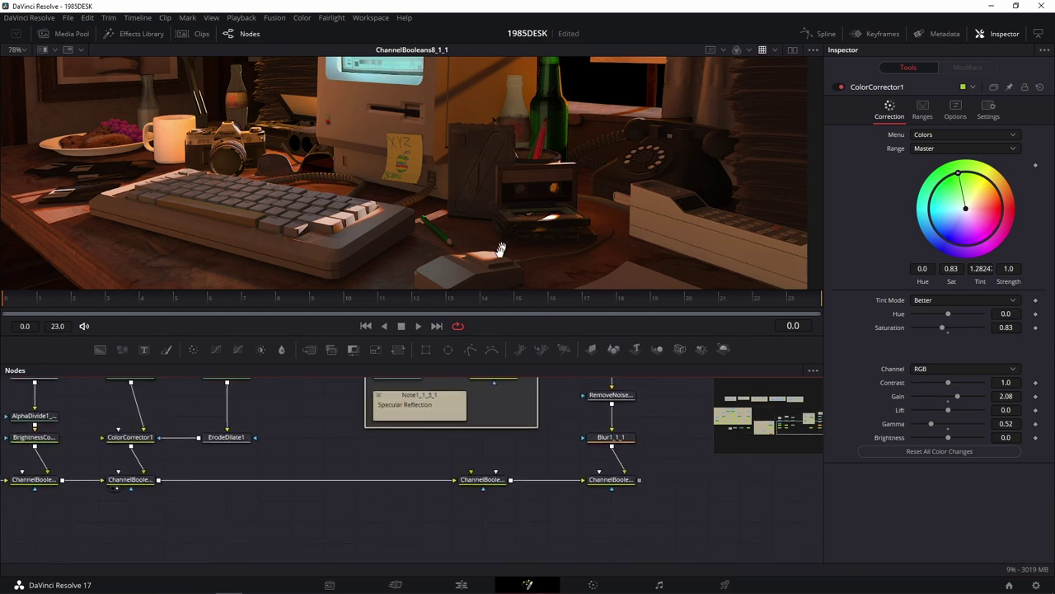
{"action": "left_click_drag", "start_coordinate": [508, 418], "coordinate": [481, 520]}
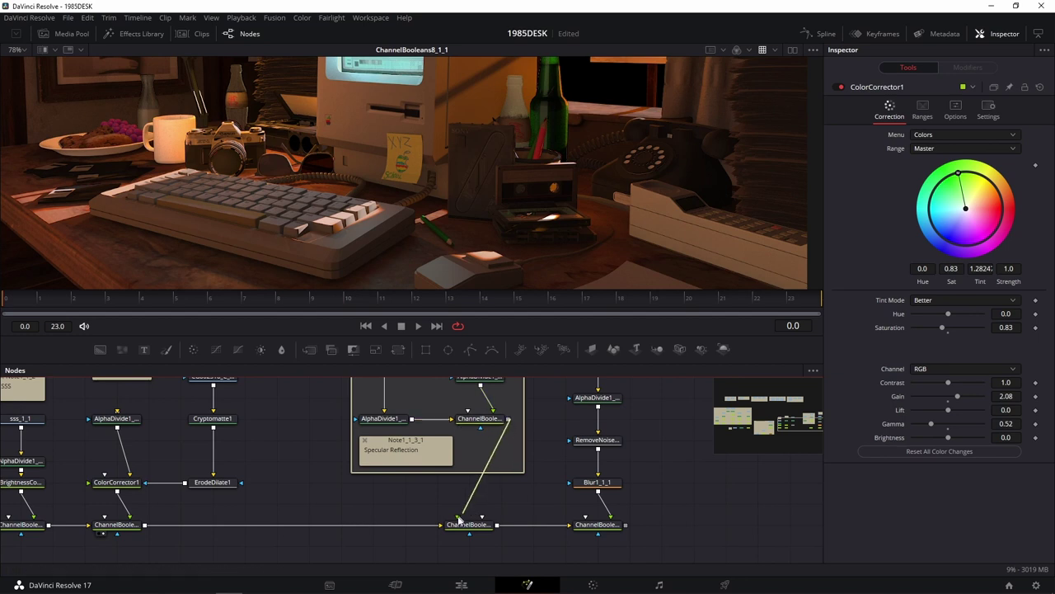
View ChannelBooleans9_1_1, then the ChannelBooleans10_1_1 merge result
{"action": "scroll", "coordinate": [536, 417], "scroll_direction": "up", "scroll_amount": 2}
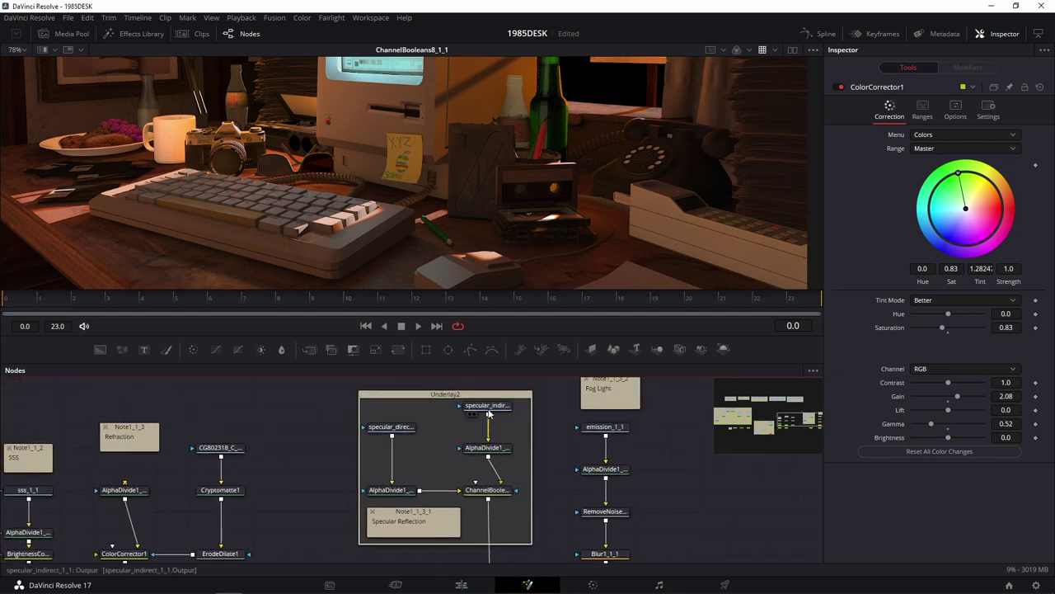
{"action": "left_click_drag", "start_coordinate": [499, 493], "coordinate": [565, 194]}
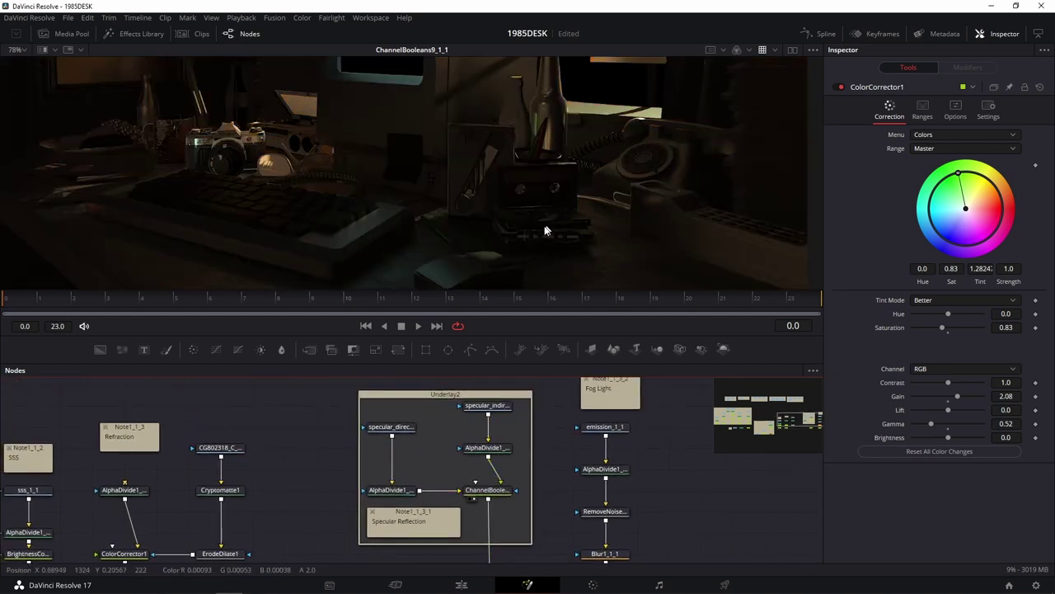
{"action": "scroll", "coordinate": [545, 167], "scroll_direction": "down", "scroll_amount": 1}
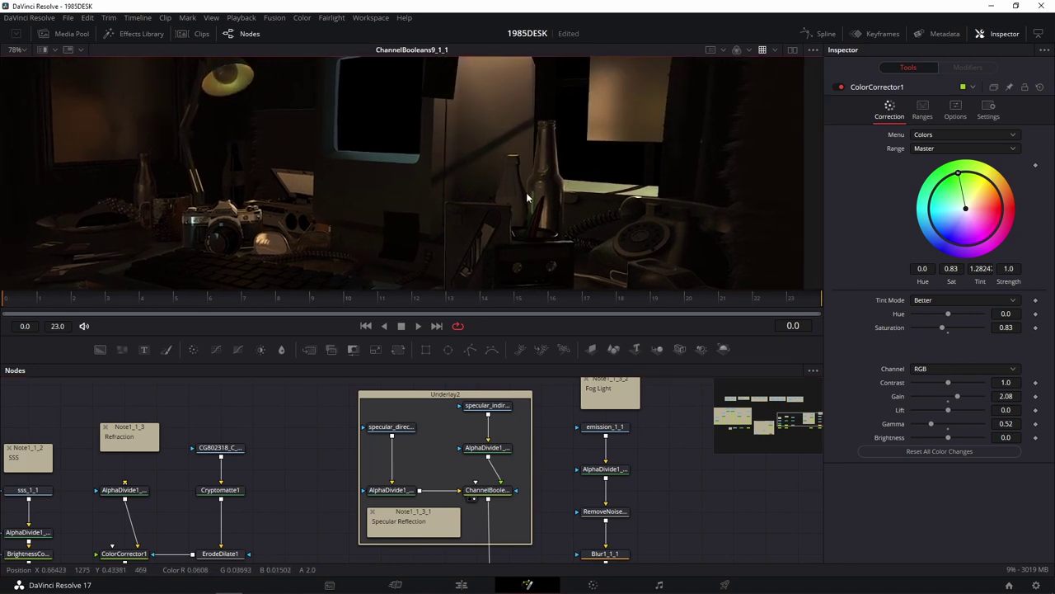
{"action": "scroll", "coordinate": [438, 243], "scroll_direction": "down", "scroll_amount": 1}
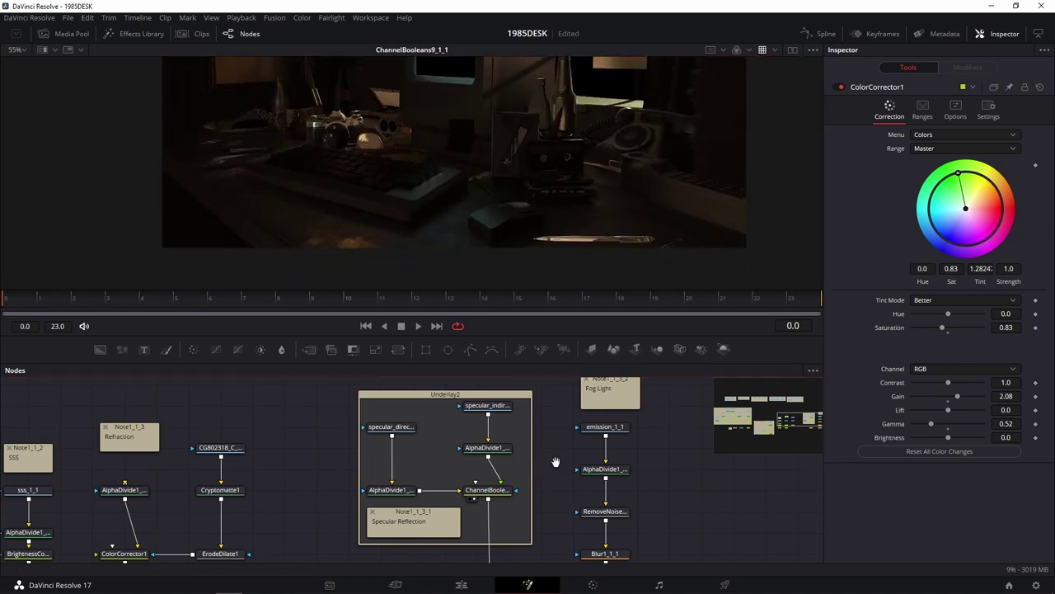
{"action": "scroll", "coordinate": [545, 466], "scroll_direction": "down", "scroll_amount": 3}
{"action": "left_click_drag", "start_coordinate": [491, 487], "coordinate": [596, 197]}
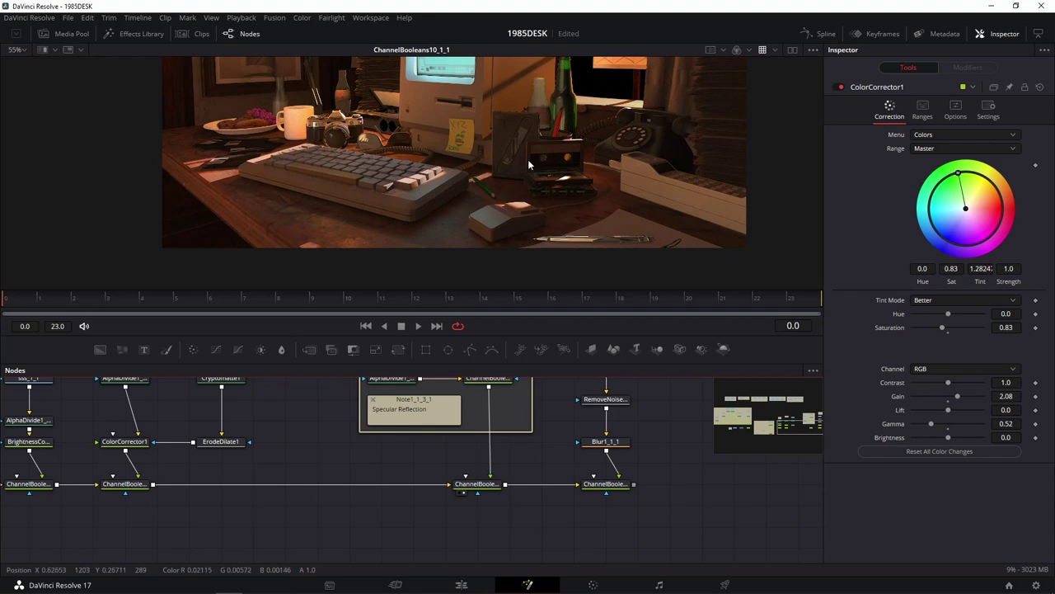
Box-select the CG802318 Loader and Cryptomatte1 nodes for duplication
{"action": "scroll", "coordinate": [527, 169], "scroll_direction": "up", "scroll_amount": 2}
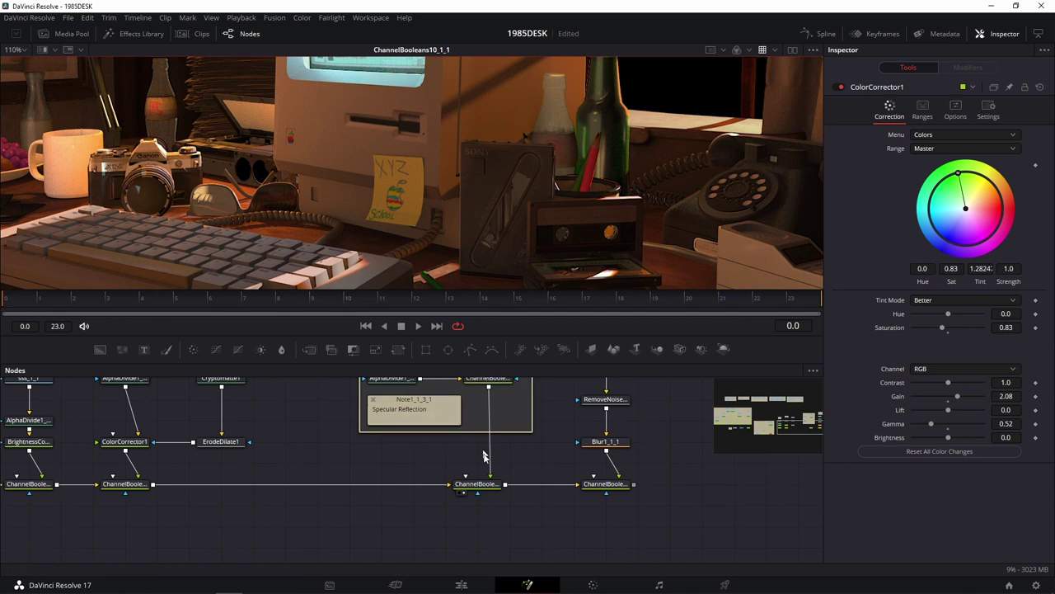
{"action": "left_click_drag", "start_coordinate": [470, 454], "coordinate": [470, 456]}
{"action": "scroll", "coordinate": [470, 456], "scroll_direction": "up", "scroll_amount": 3}
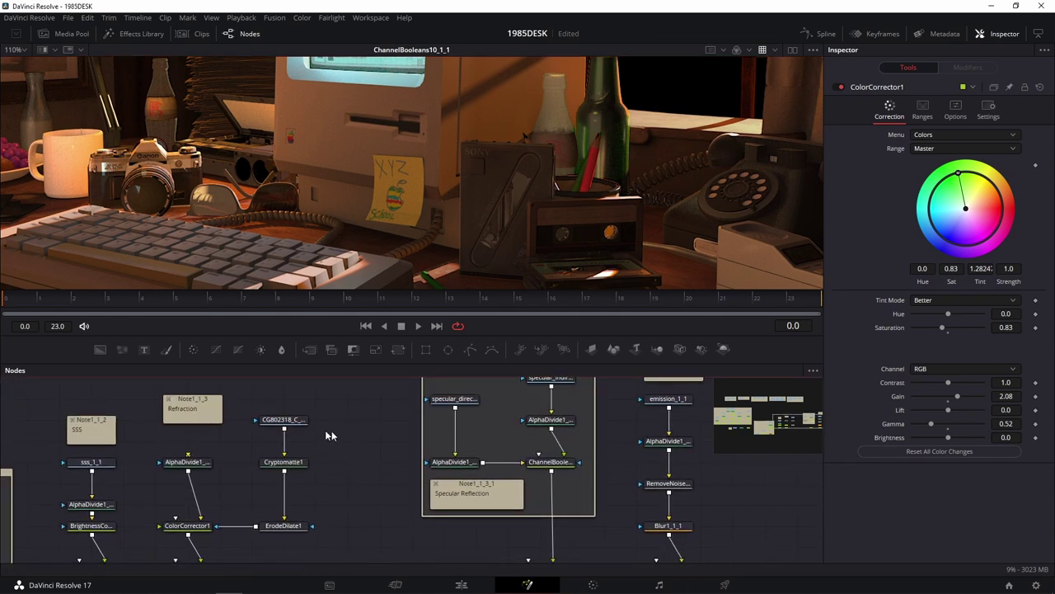
{"action": "left_click_drag", "start_coordinate": [336, 386], "coordinate": [317, 470]}
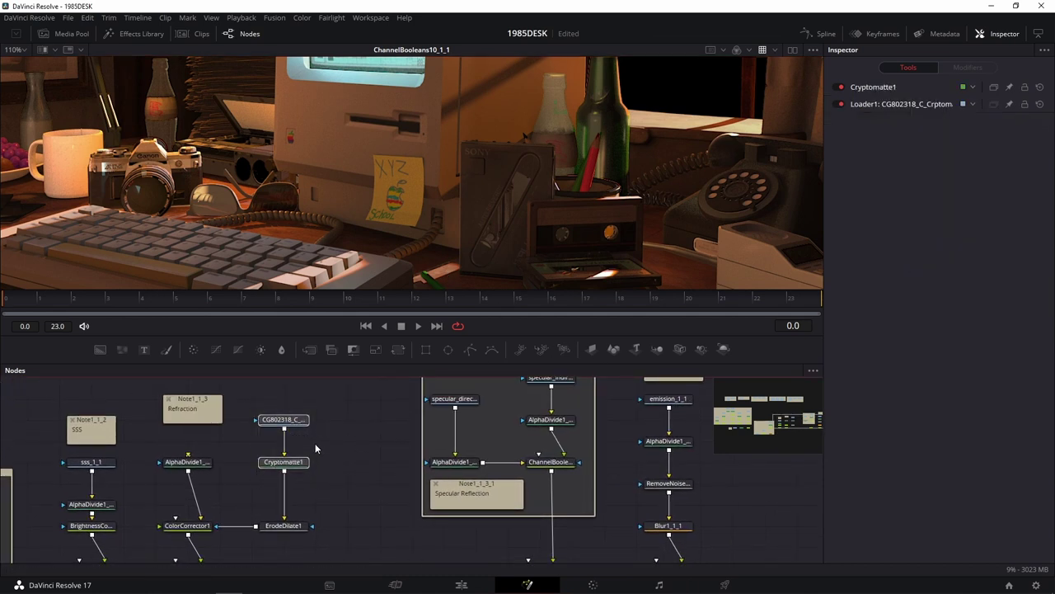
{"action": "scroll", "coordinate": [365, 509], "scroll_direction": "down", "scroll_amount": 3}
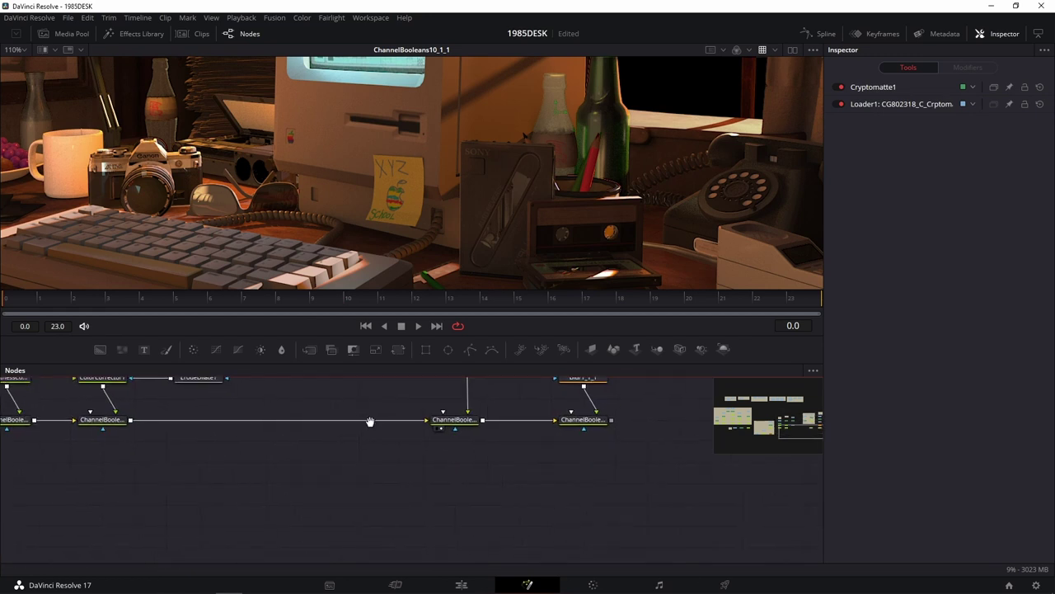
Paste the Loader/Cryptomatte copies and insert ColorCorrector2 above ChannelBooleans10_1_1
{"action": "key", "text": "ctrl+v"}
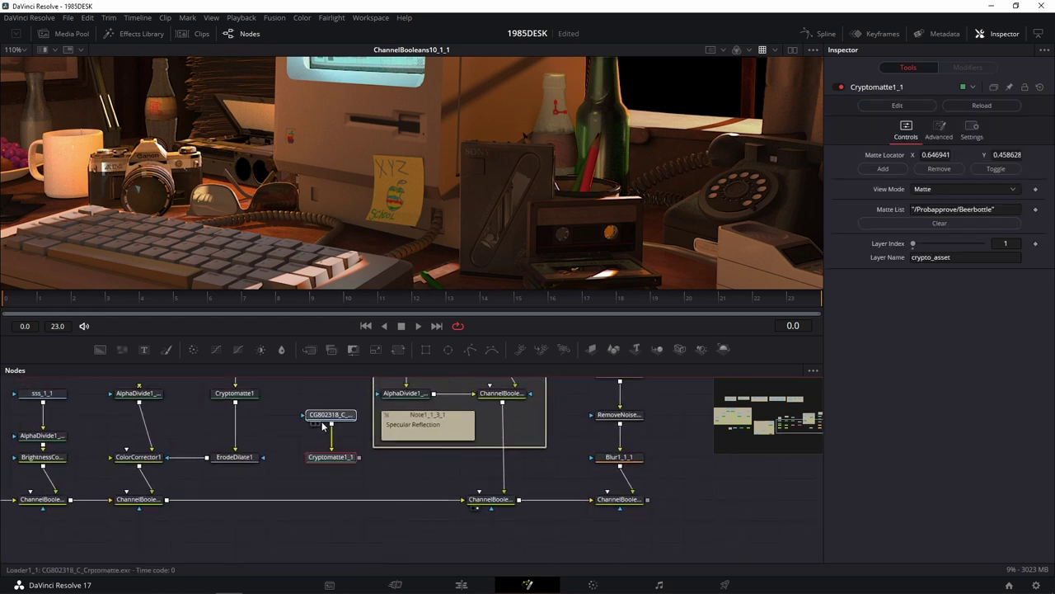
{"action": "left_click_drag", "start_coordinate": [342, 452], "coordinate": [341, 472]}
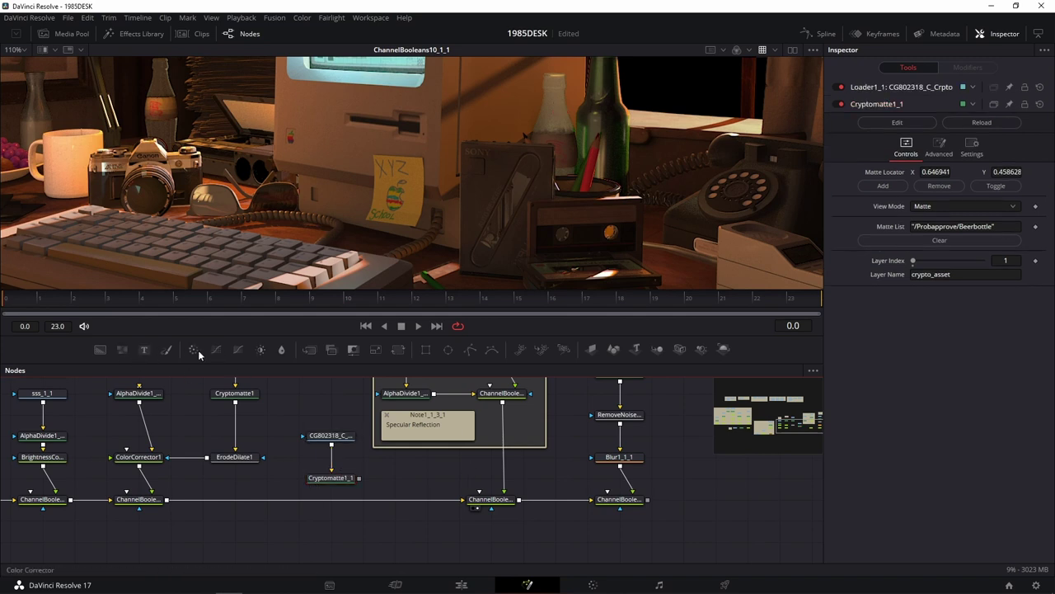
{"action": "mouse_move", "coordinate": [198, 353]}
{"action": "left_mouse_down"}
{"action": "mouse_move", "coordinate": [503, 471]}
{"action": "mouse_move", "coordinate": [501, 451]}
{"action": "left_mouse_up"}
Select the pasted Cryptomatte1_1 node
{"action": "scroll", "coordinate": [407, 470], "scroll_direction": "up", "scroll_amount": 3}
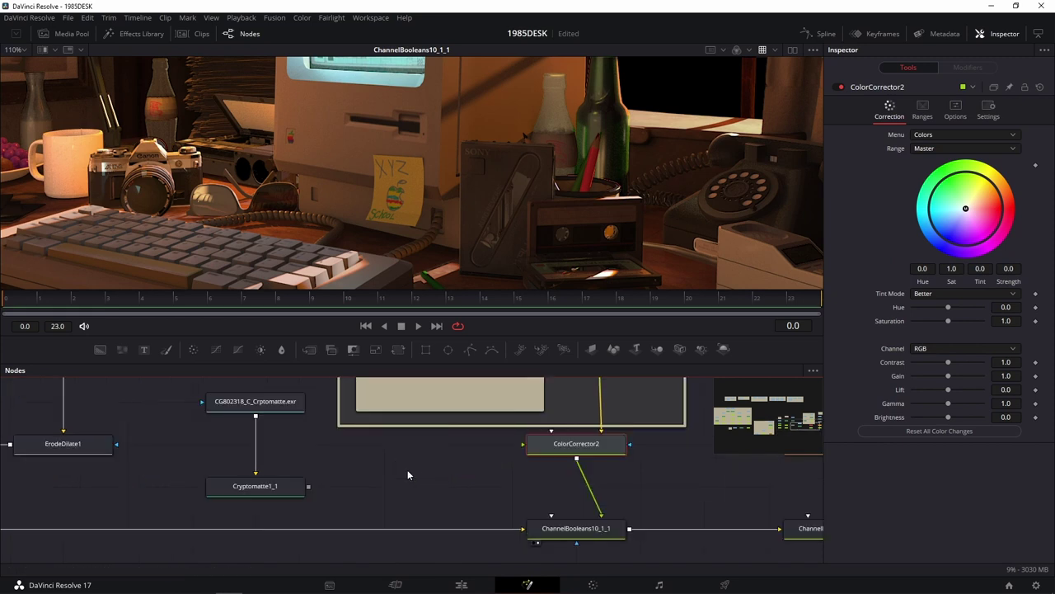
{"action": "scroll", "coordinate": [391, 448], "scroll_direction": "up", "scroll_amount": 2}
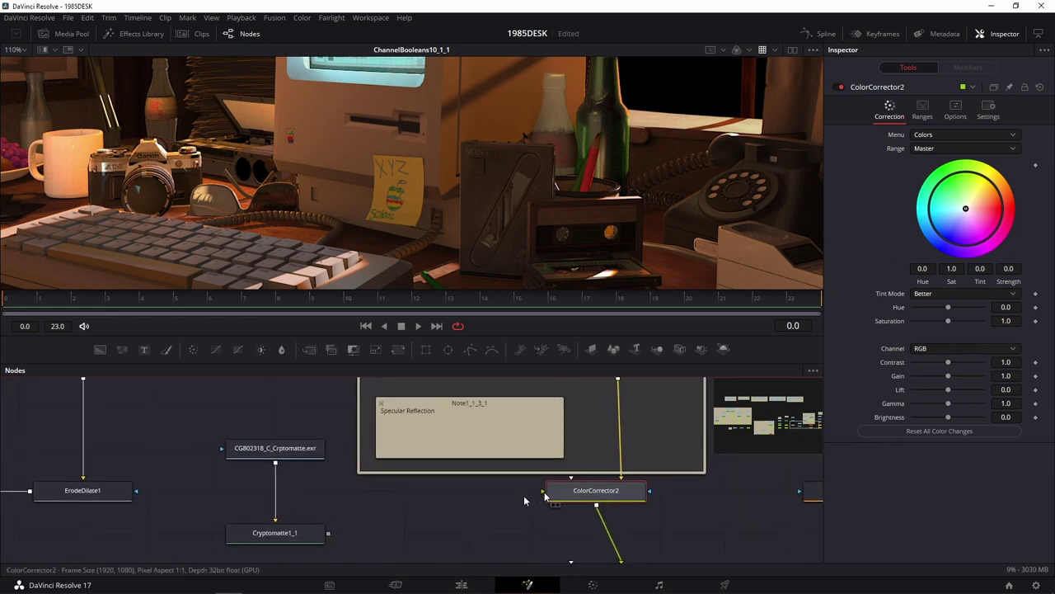
{"action": "left_click", "coordinate": [268, 534]}
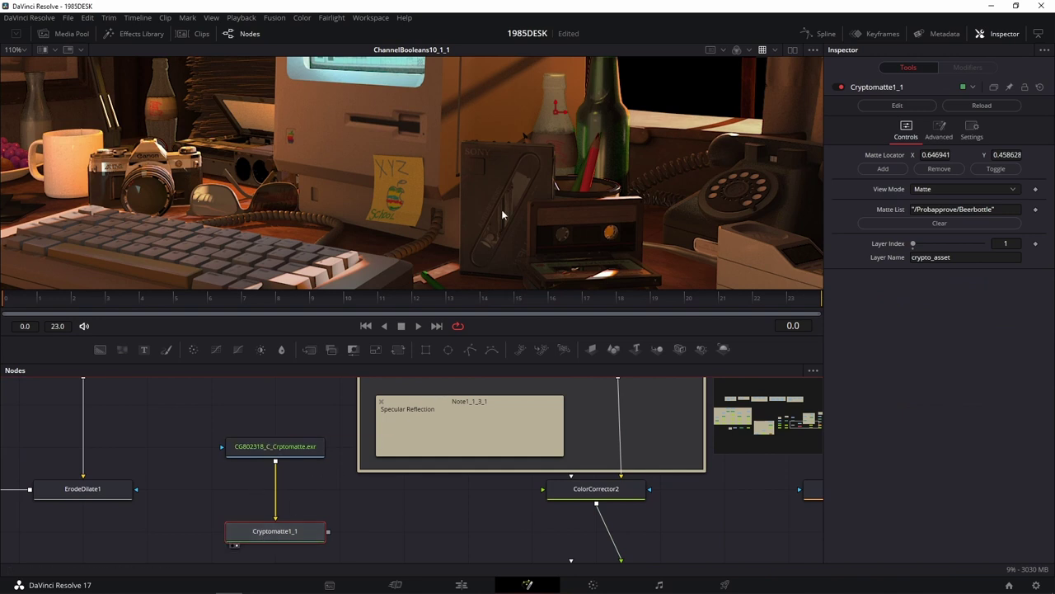
Pick only the cassette player into Cryptomatte1_1's matte list, removing the bottle
{"action": "key", "text": "1"}
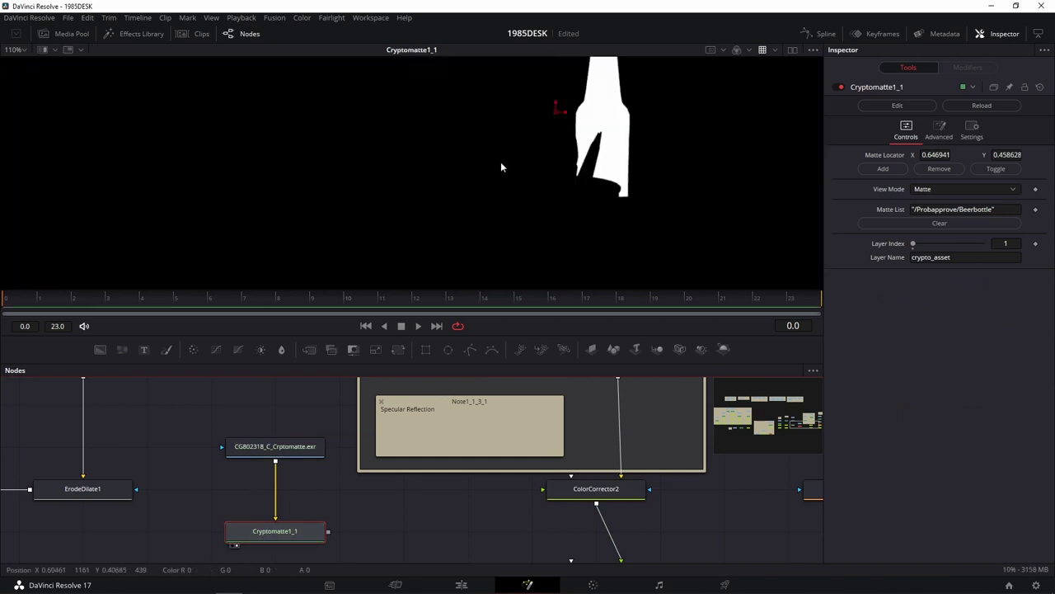
{"action": "left_click", "coordinate": [954, 187]}
{"action": "left_click", "coordinate": [952, 200]}
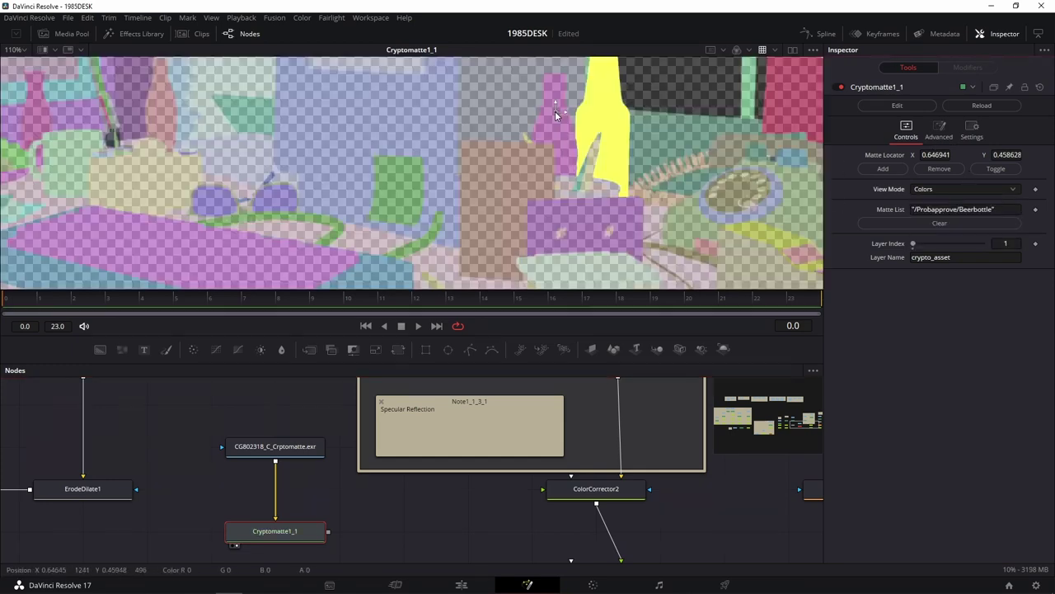
{"action": "left_click_drag", "start_coordinate": [554, 111], "coordinate": [597, 109]}
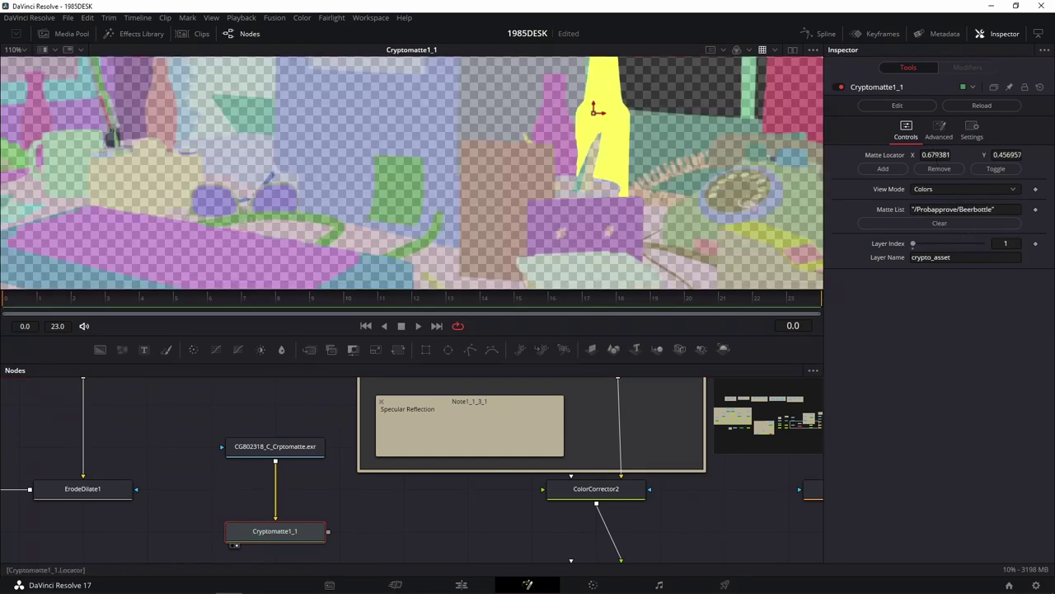
{"action": "key", "text": "ctrl+z"}
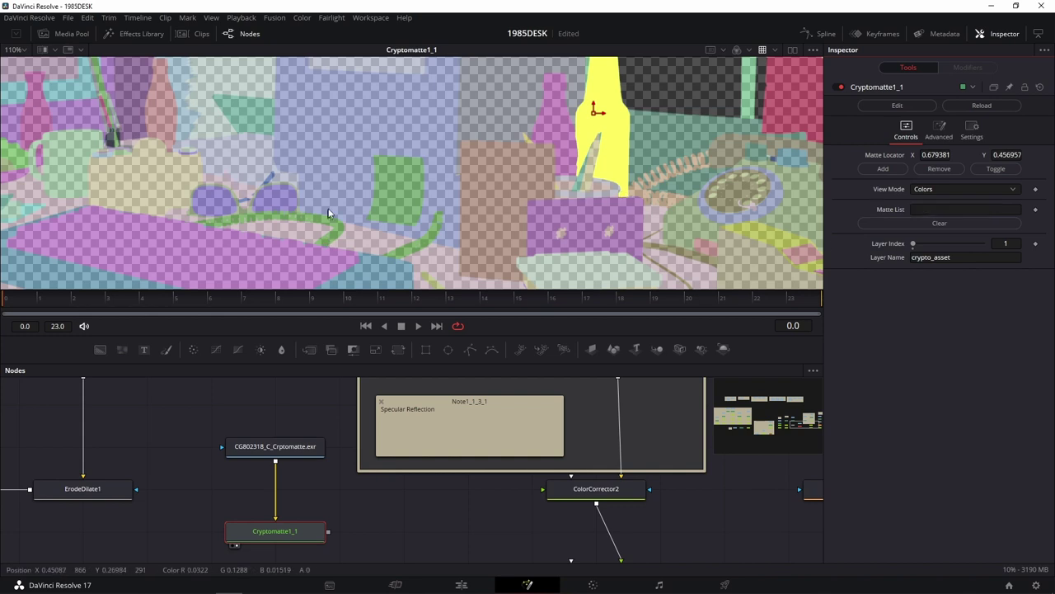
{"action": "left_click_drag", "start_coordinate": [537, 160], "coordinate": [515, 169]}
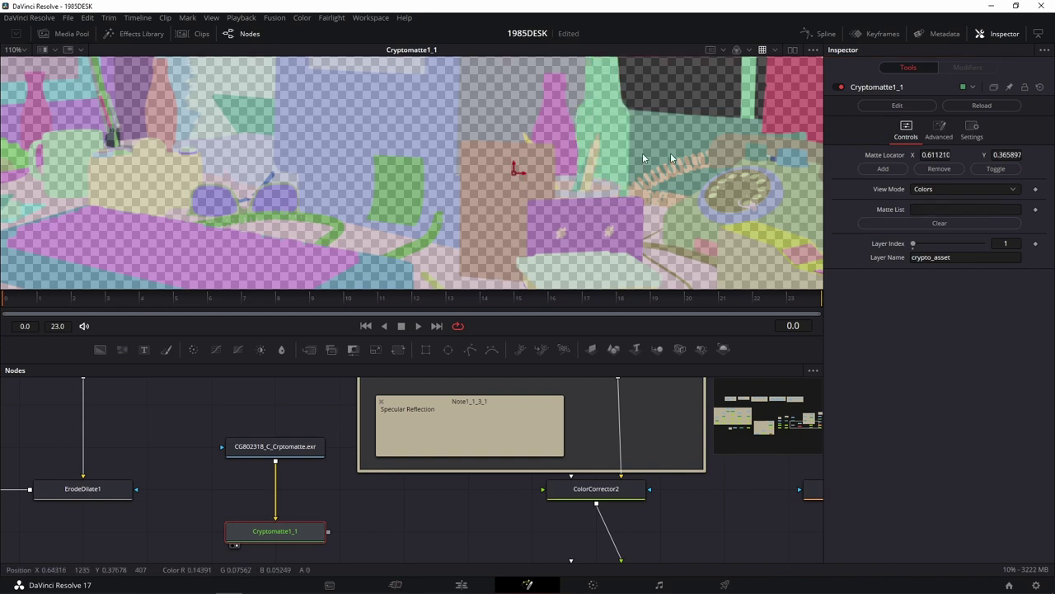
{"action": "left_click", "coordinate": [883, 168]}
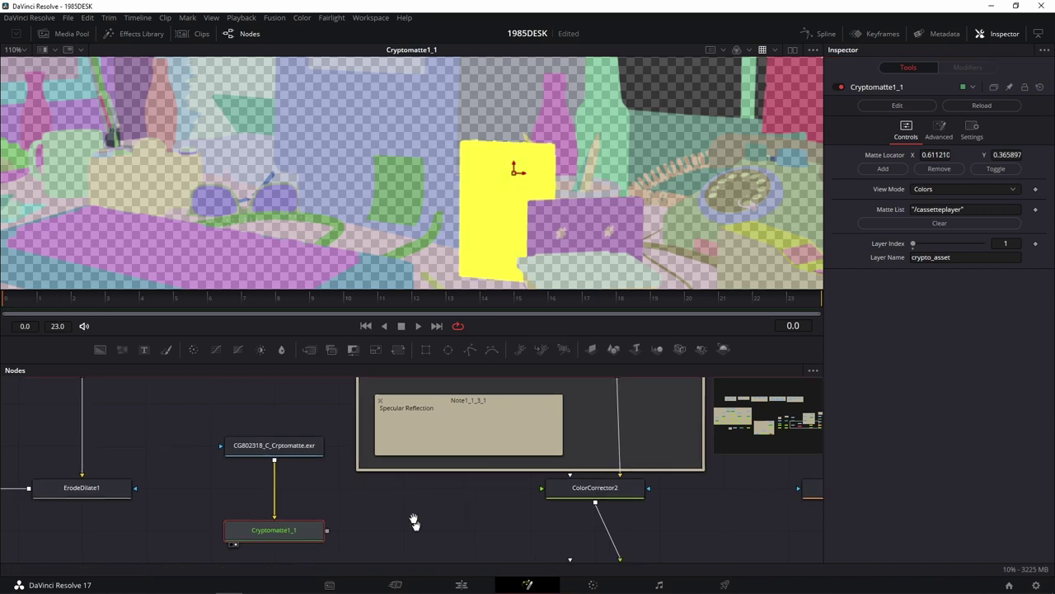
Set the Cryptomatte View Mode to Matte and wire its output into ColorCorrector2
{"action": "left_click_drag", "start_coordinate": [413, 521], "coordinate": [341, 477]}
{"action": "left_click", "coordinate": [971, 189]}
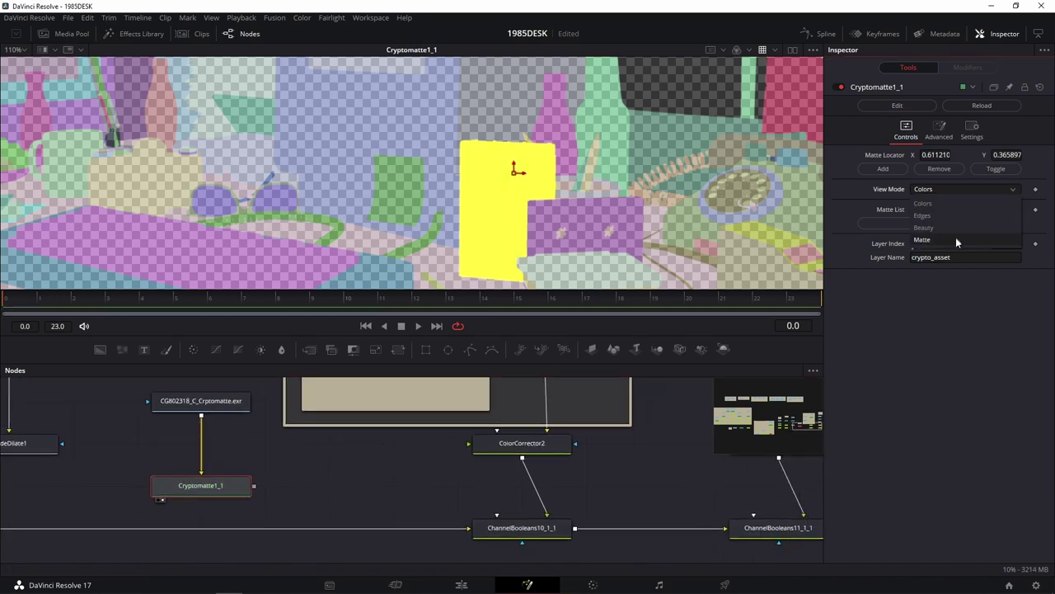
{"action": "left_click", "coordinate": [956, 239]}
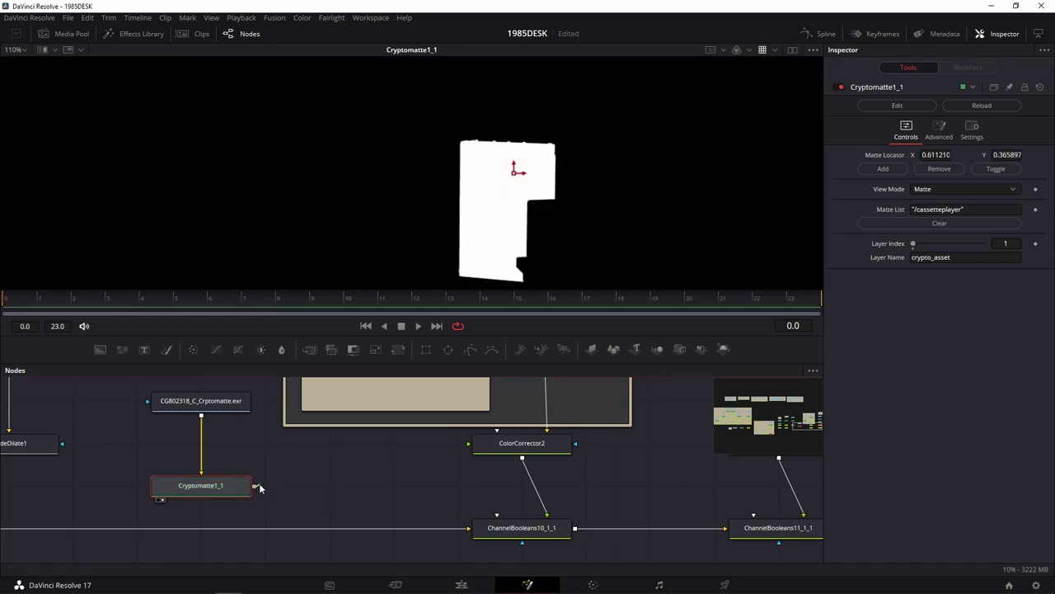
{"action": "left_click_drag", "start_coordinate": [256, 486], "coordinate": [528, 447]}
Reconnect Cryptomatte1_1 as ColorCorrector2's Effect Mask
{"action": "left_click", "coordinate": [533, 446]}
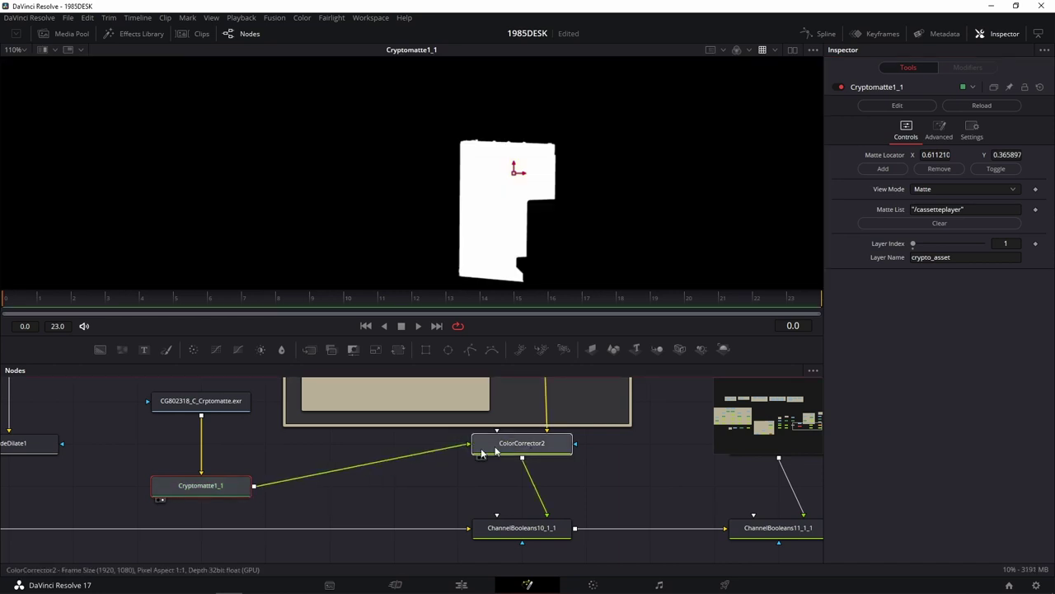
{"action": "mouse_move", "coordinate": [462, 446]}
{"action": "left_mouse_down"}
{"action": "mouse_move", "coordinate": [272, 497]}
{"action": "mouse_move", "coordinate": [536, 447]}
{"action": "mouse_move", "coordinate": [538, 481]}
{"action": "left_mouse_up"}
{"action": "left_click", "coordinate": [561, 476]}
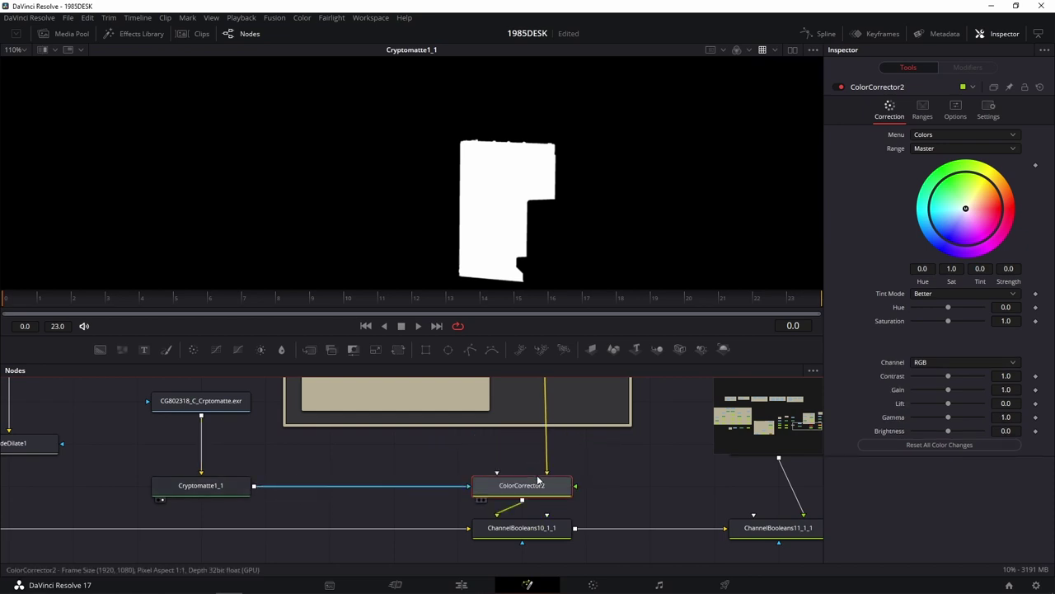
Set ColorCorrector2's Gain to 3.29 and view ChannelBooleans10_1_1's composite
{"action": "key", "text": "1"}
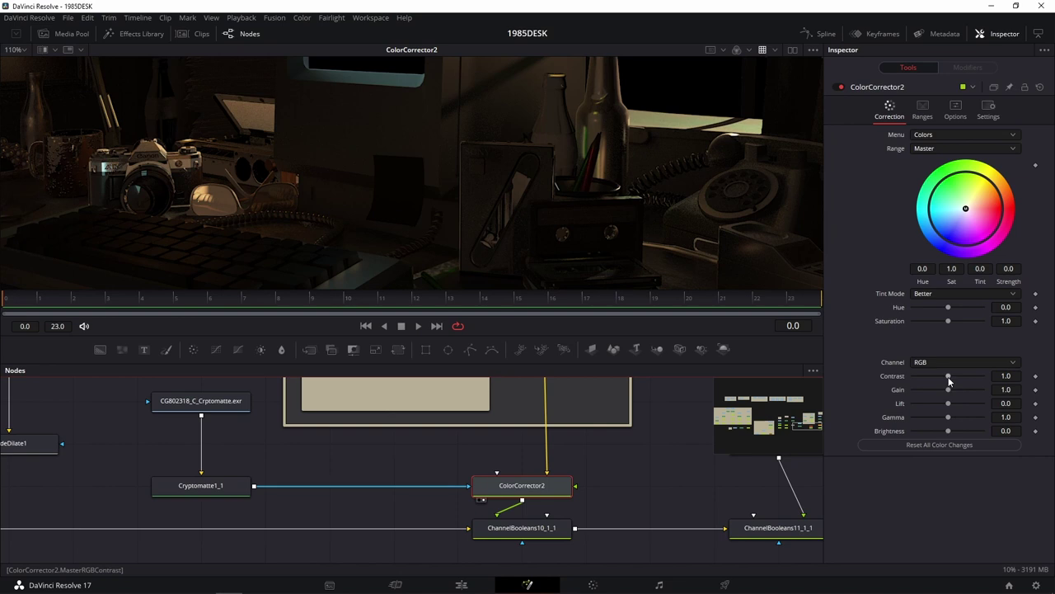
{"action": "left_click_drag", "start_coordinate": [948, 389], "coordinate": [978, 389]}
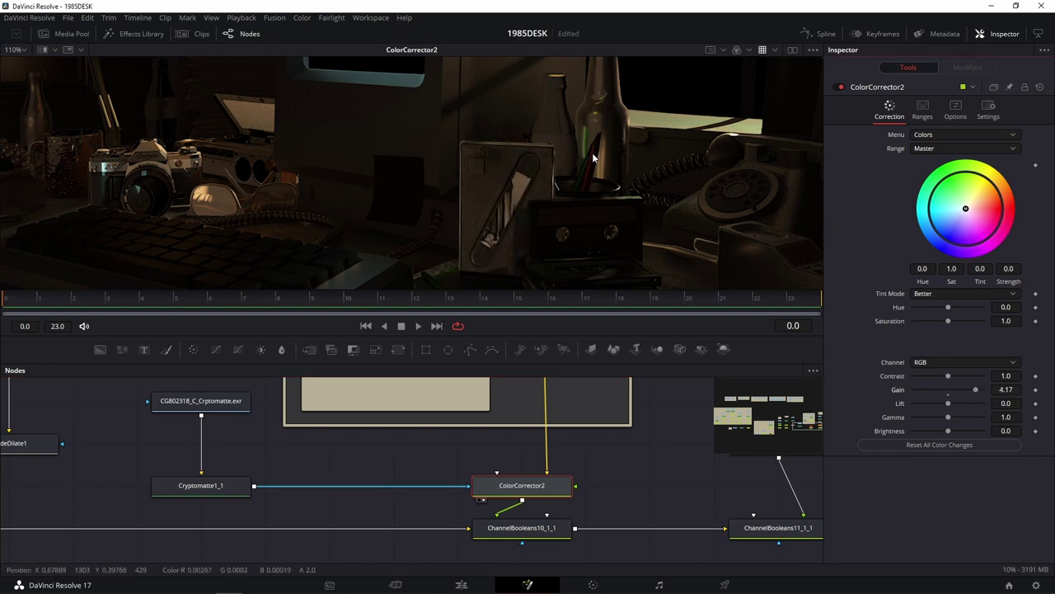
{"action": "scroll", "coordinate": [573, 181], "scroll_direction": "down", "scroll_amount": 2}
{"action": "scroll", "coordinate": [604, 194], "scroll_direction": "up", "scroll_amount": 3}
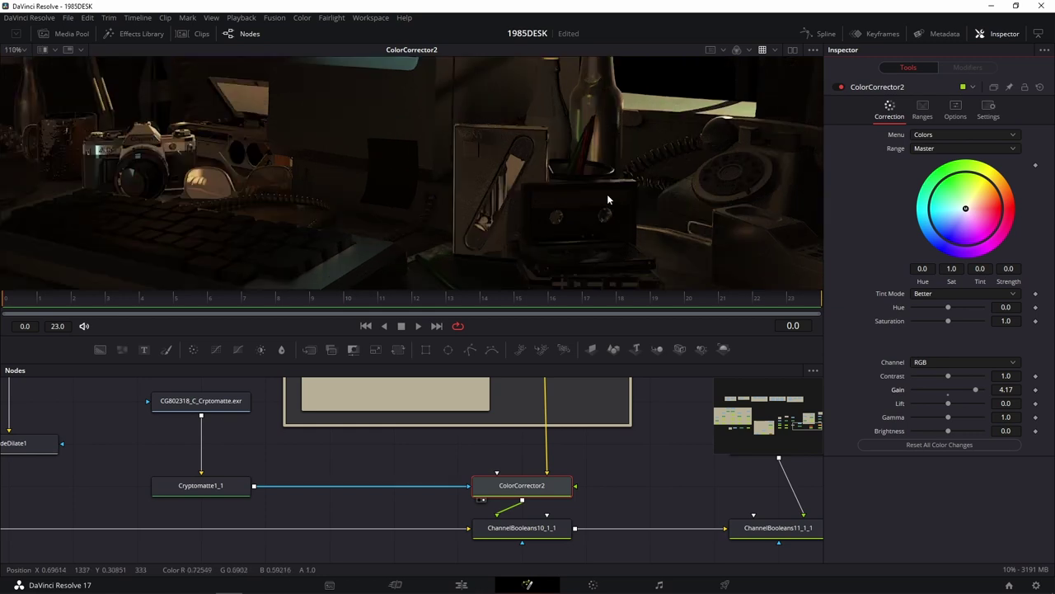
{"action": "left_click_drag", "start_coordinate": [974, 392], "coordinate": [968, 389]}
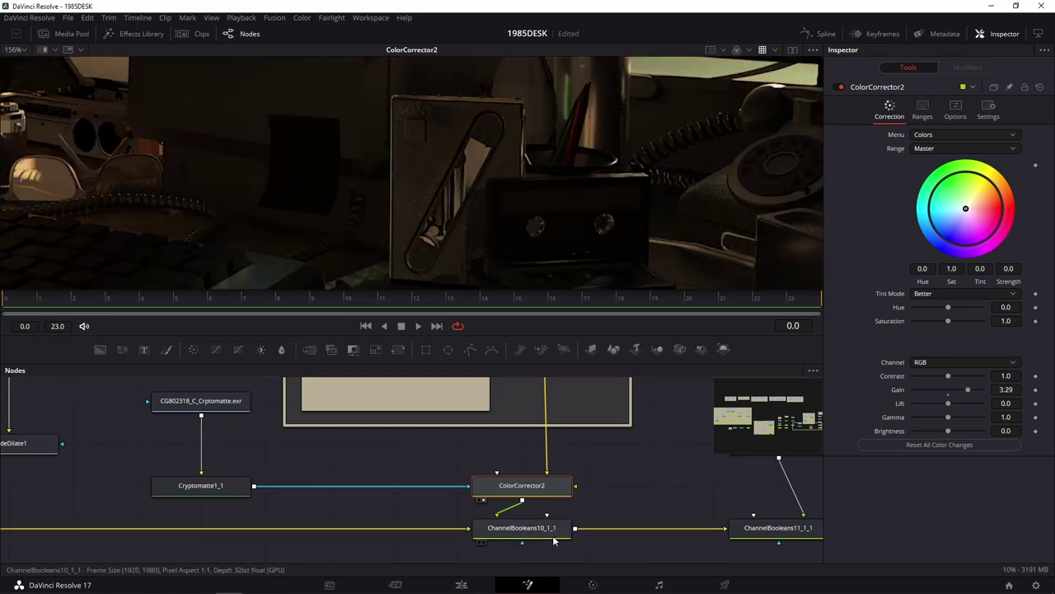
{"action": "left_click_drag", "start_coordinate": [521, 528], "coordinate": [579, 219]}
{"action": "scroll", "coordinate": [502, 165], "scroll_direction": "down", "scroll_amount": 2}
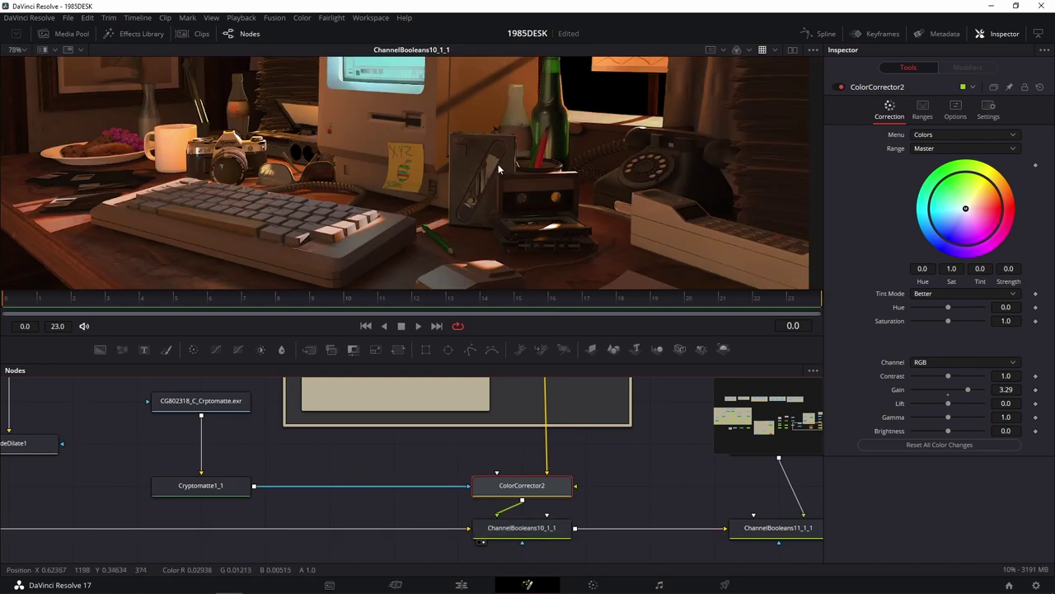
{"action": "scroll", "coordinate": [498, 164], "scroll_direction": "down", "scroll_amount": 1}
{"action": "left_click", "coordinate": [840, 86]}
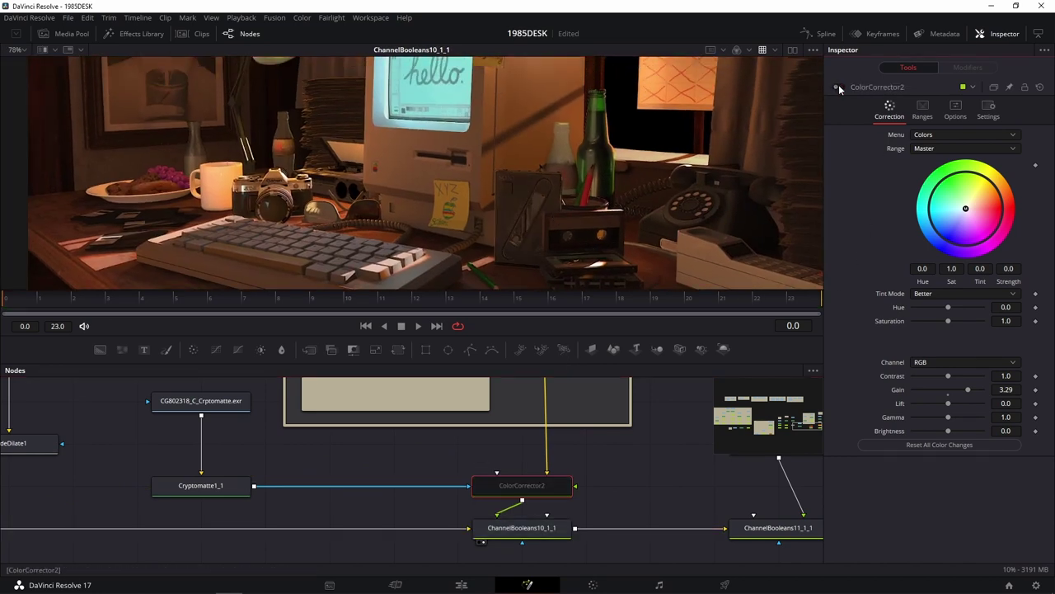
{"action": "left_click", "coordinate": [840, 87]}
{"action": "left_click", "coordinate": [840, 86]}
{"action": "left_click", "coordinate": [840, 86]}
{"action": "left_click", "coordinate": [840, 86]}
{"action": "left_click", "coordinate": [840, 87]}
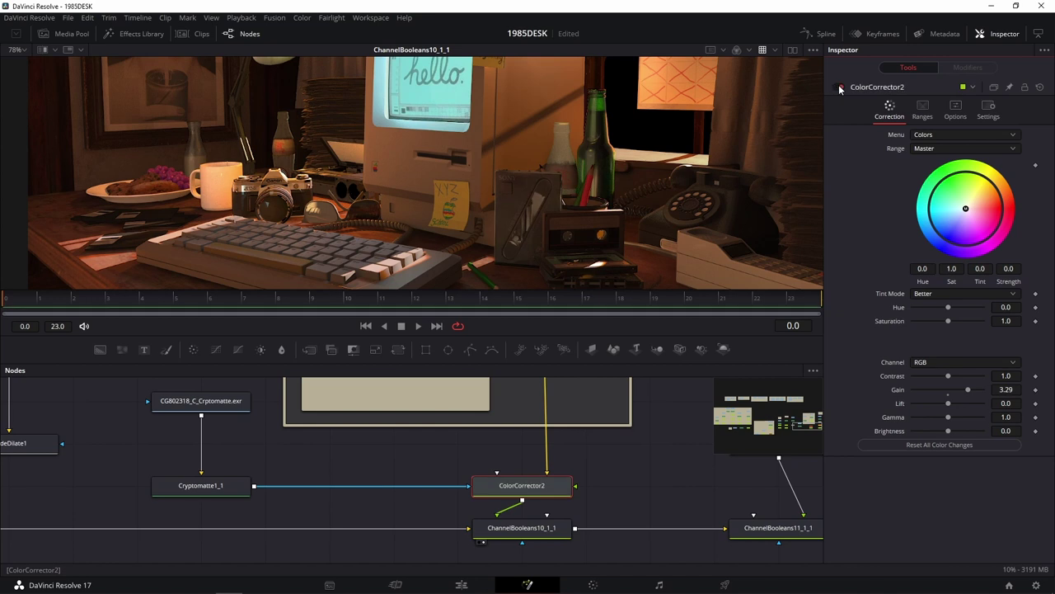
{"action": "scroll", "coordinate": [513, 198], "scroll_direction": "up", "scroll_amount": 2}
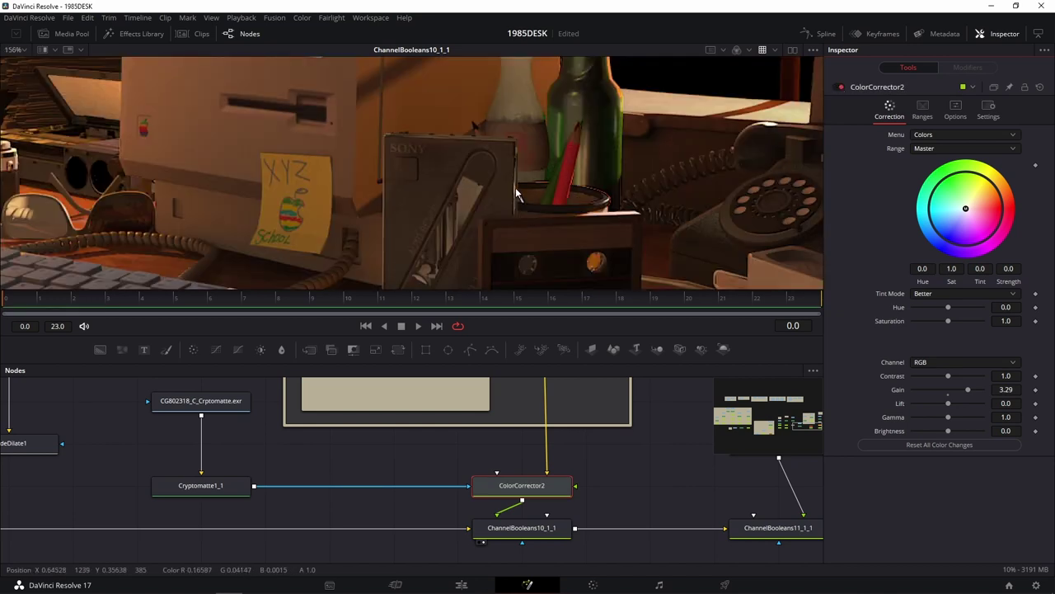
{"action": "scroll", "coordinate": [515, 187], "scroll_direction": "down", "scroll_amount": 2}
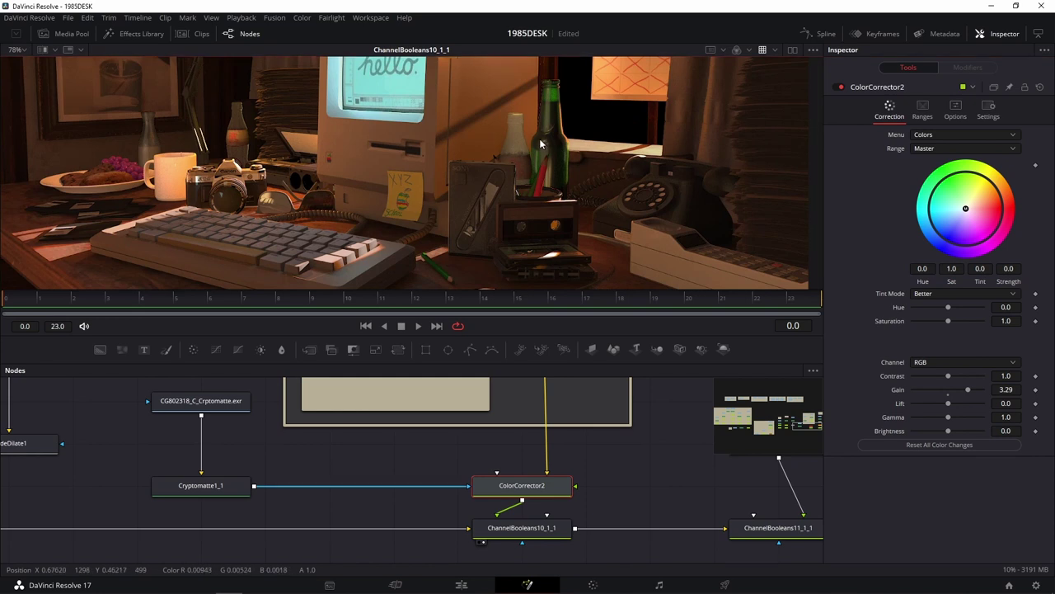
{"action": "scroll", "coordinate": [536, 148], "scroll_direction": "up", "scroll_amount": 2}
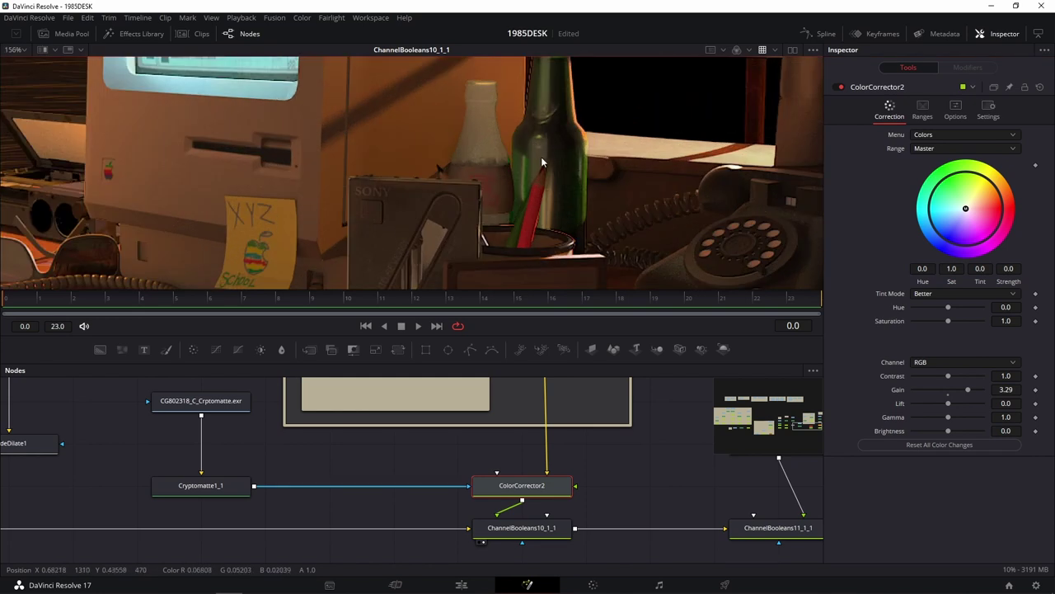
{"action": "scroll", "coordinate": [540, 157], "scroll_direction": "down", "scroll_amount": 1}
Load ColorCorrector1 into the Inspector, then return the node graph to the Cryptomatte nodes
{"action": "left_click_drag", "start_coordinate": [113, 416], "coordinate": [258, 515]}
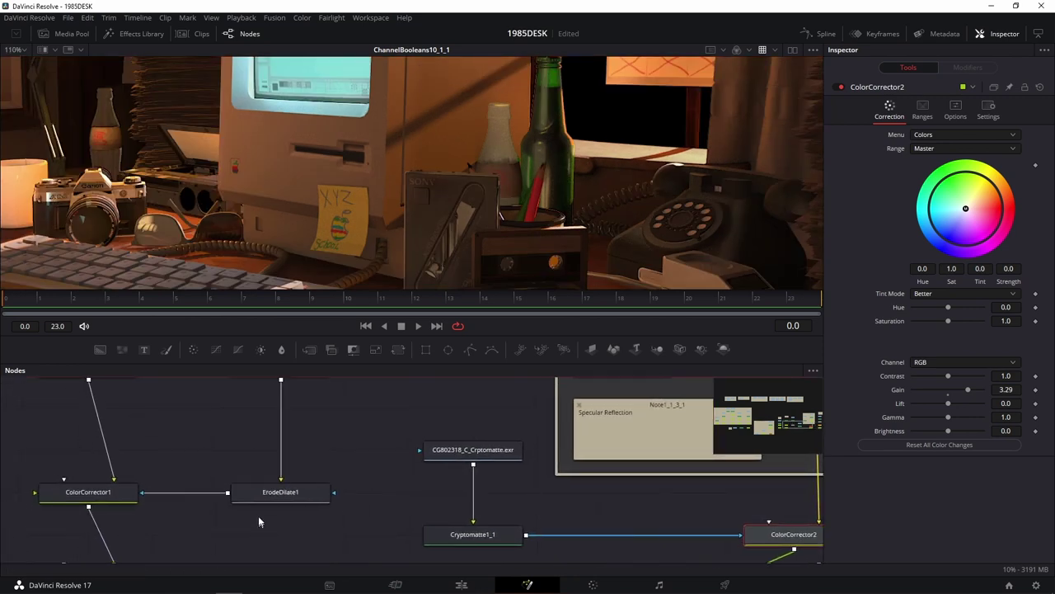
{"action": "left_click", "coordinate": [88, 491]}
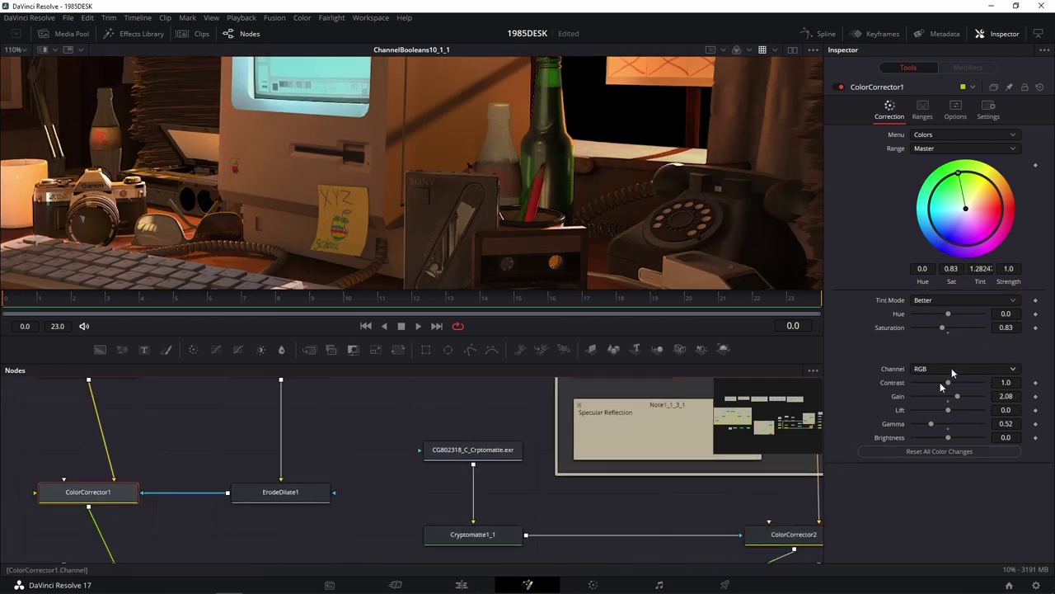
{"action": "left_click_drag", "start_coordinate": [629, 494], "coordinate": [435, 478]}
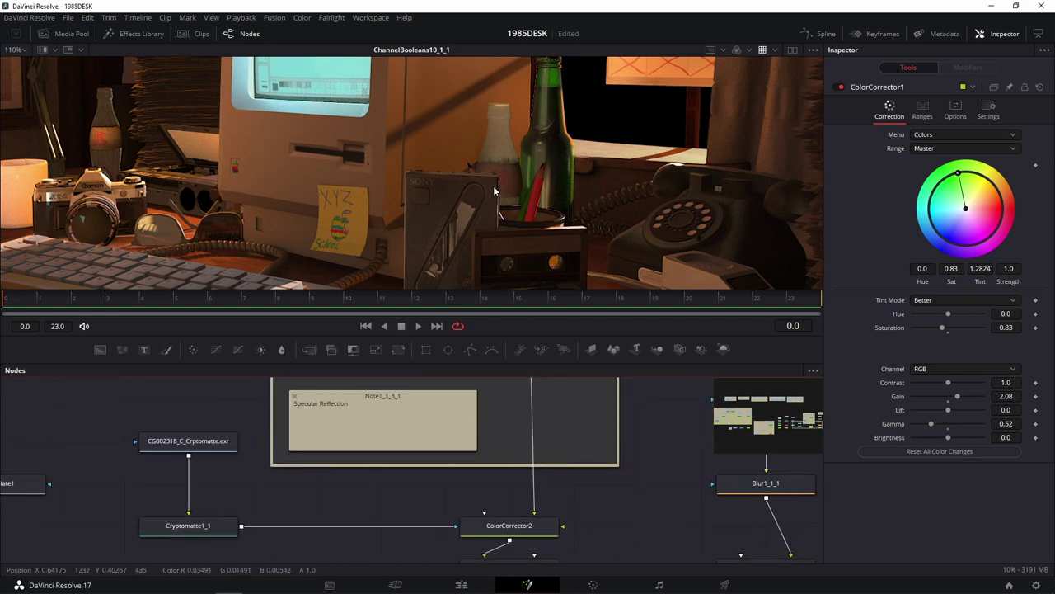
Fit and zoom the viewer to review the desk composite around the computer and bottle
{"action": "key", "text": "ctrl+f"}
{"action": "scroll", "coordinate": [495, 193], "scroll_direction": "up", "scroll_amount": 2}
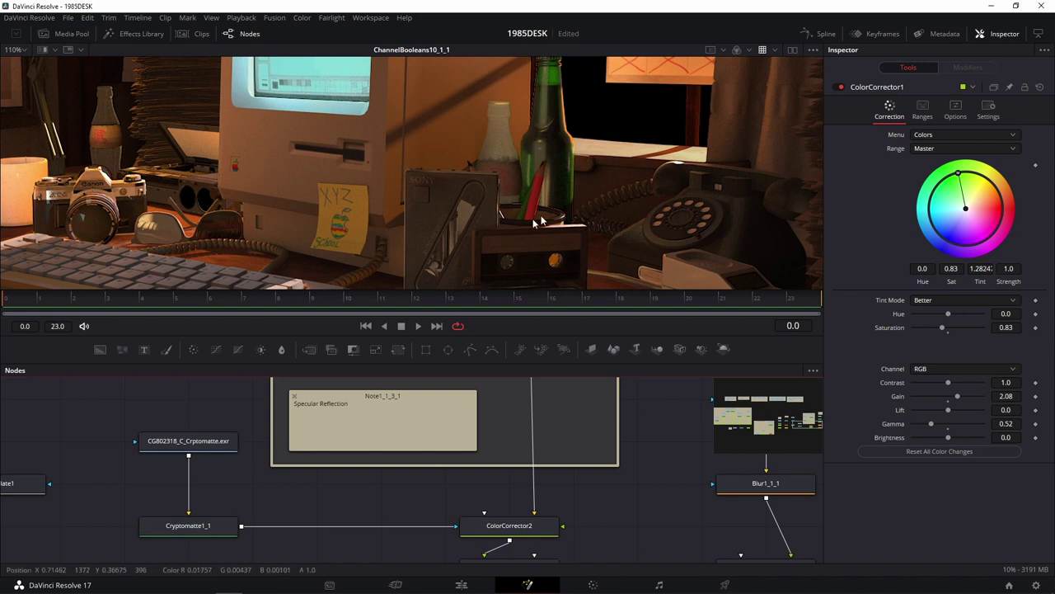
{"action": "scroll", "coordinate": [527, 234], "scroll_direction": "down", "scroll_amount": 3}
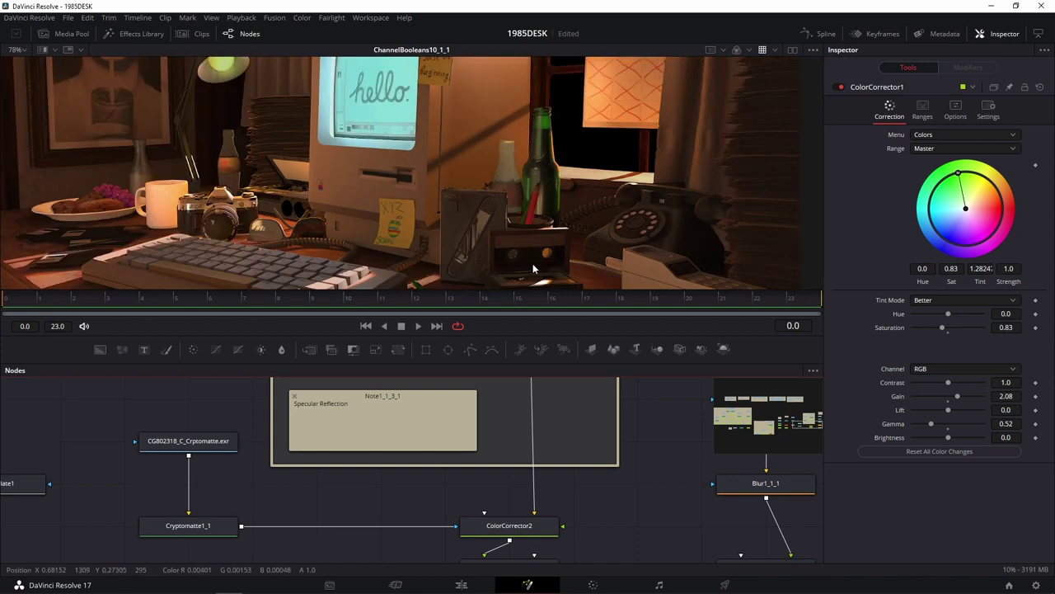
{"action": "scroll", "coordinate": [552, 231], "scroll_direction": "up", "scroll_amount": 2}
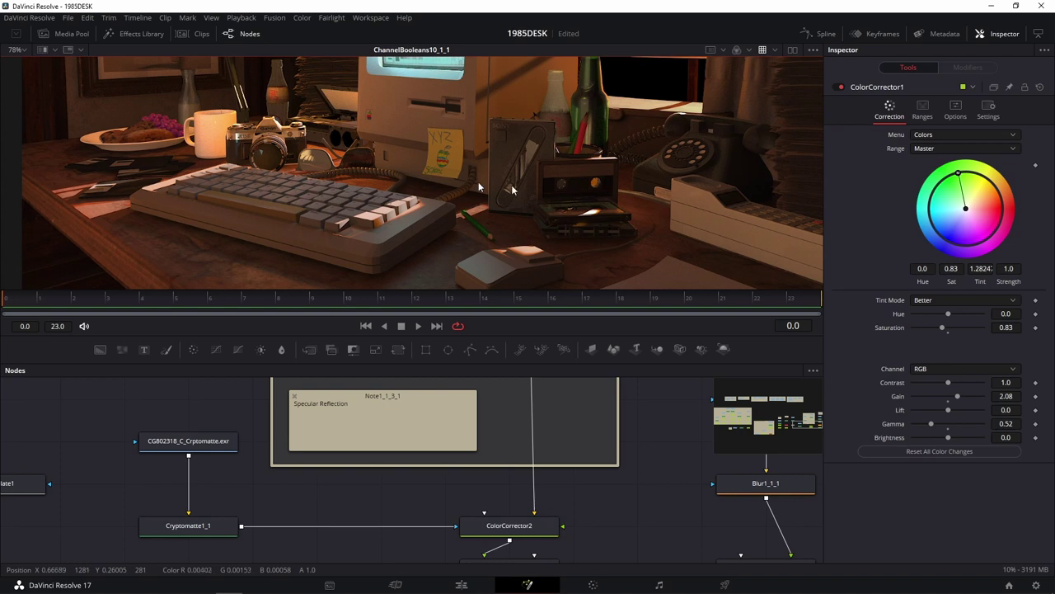
{"action": "scroll", "coordinate": [407, 206], "scroll_direction": "up", "scroll_amount": 4}
{"action": "scroll", "coordinate": [462, 176], "scroll_direction": "up", "scroll_amount": 5}
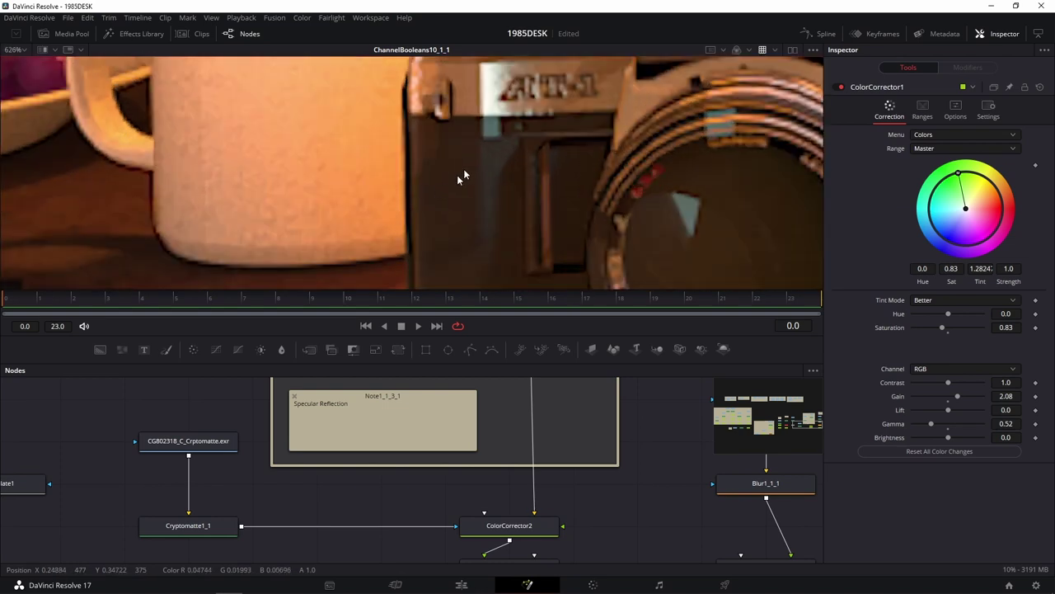
{"action": "scroll", "coordinate": [465, 119], "scroll_direction": "down", "scroll_amount": 3}
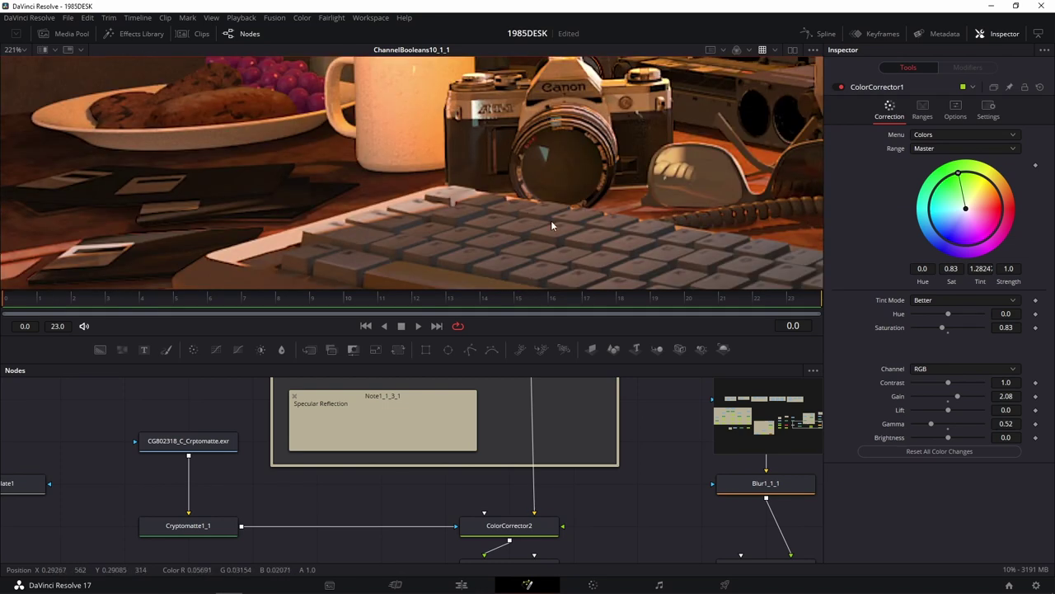
{"action": "scroll", "coordinate": [550, 221], "scroll_direction": "down", "scroll_amount": 5}
{"action": "scroll", "coordinate": [520, 177], "scroll_direction": "up", "scroll_amount": 3}
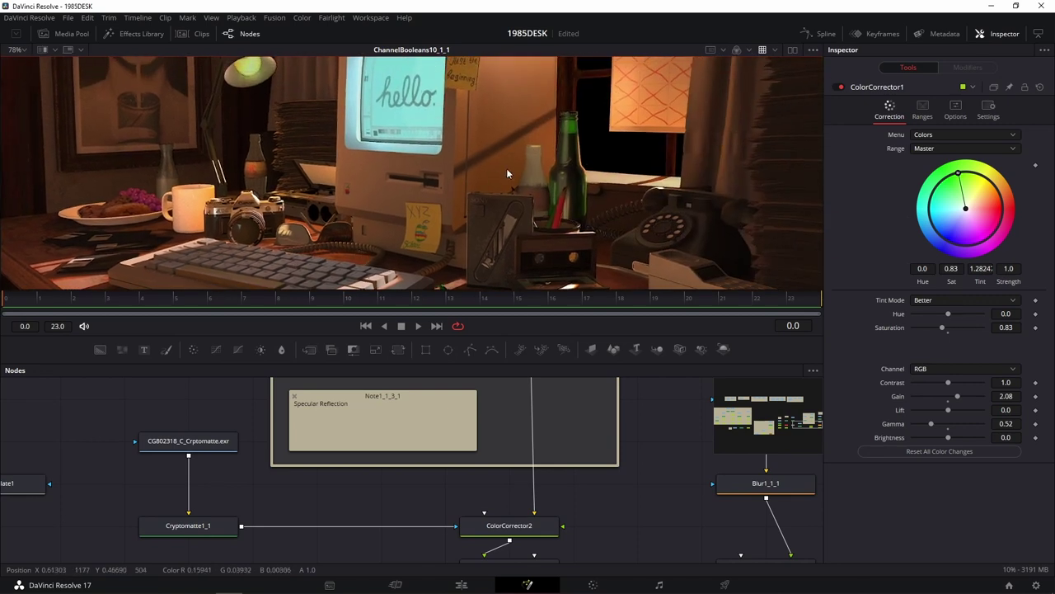
{"action": "left_click_drag", "start_coordinate": [507, 168], "coordinate": [408, 216]}
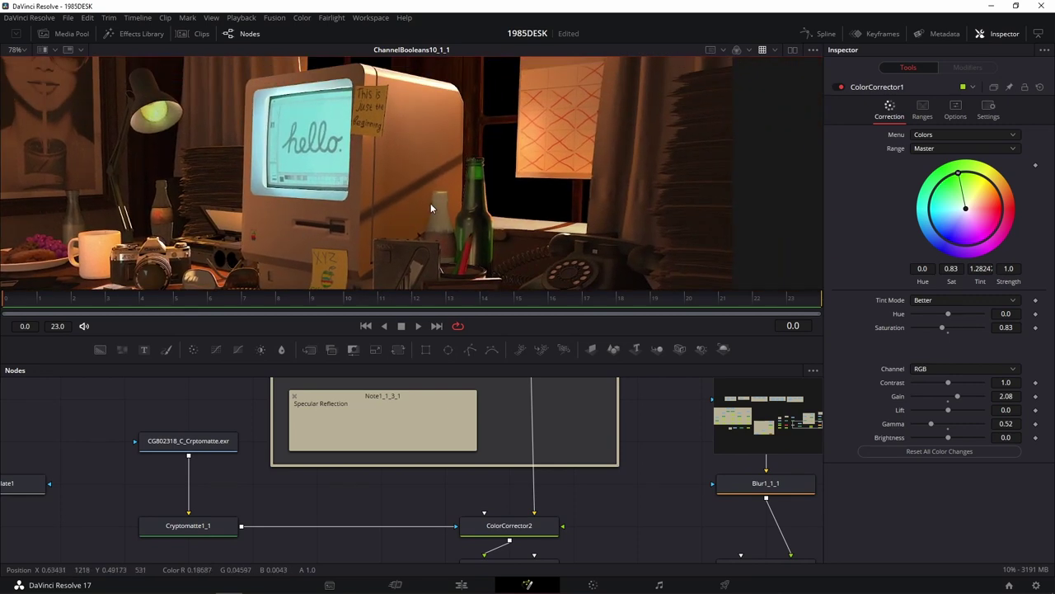
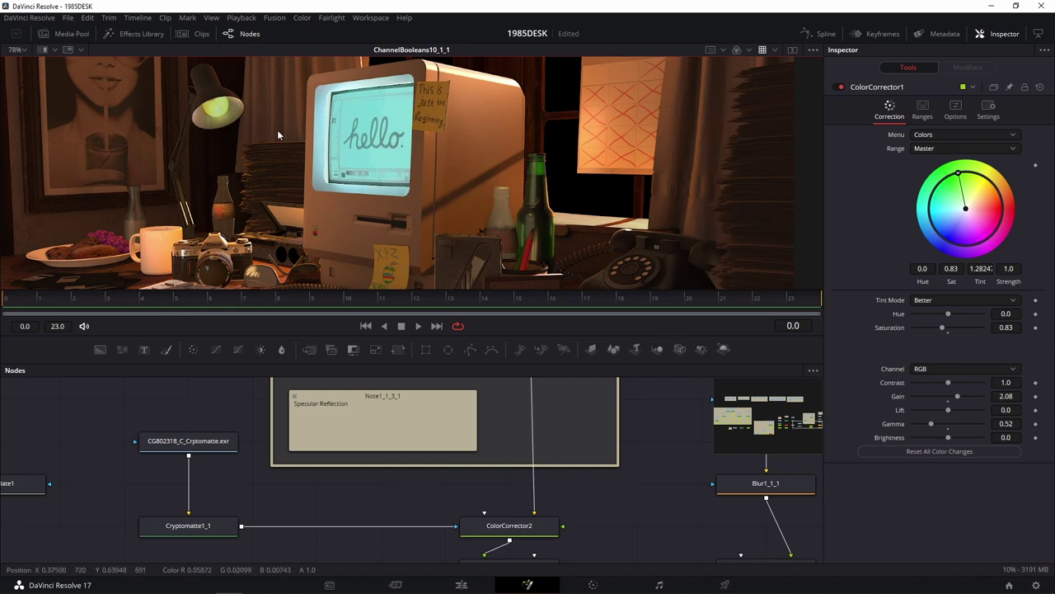
Preview the ChannelBooleans5_2, ChannelBooleans18_1_1_1 and ChannelBooleans19 merge results in the viewer
{"action": "scroll", "coordinate": [195, 408], "scroll_direction": "down", "scroll_amount": 3}
{"action": "left_click_drag", "start_coordinate": [195, 408], "coordinate": [481, 462]}
{"action": "scroll", "coordinate": [309, 454], "scroll_direction": "down", "scroll_amount": 5}
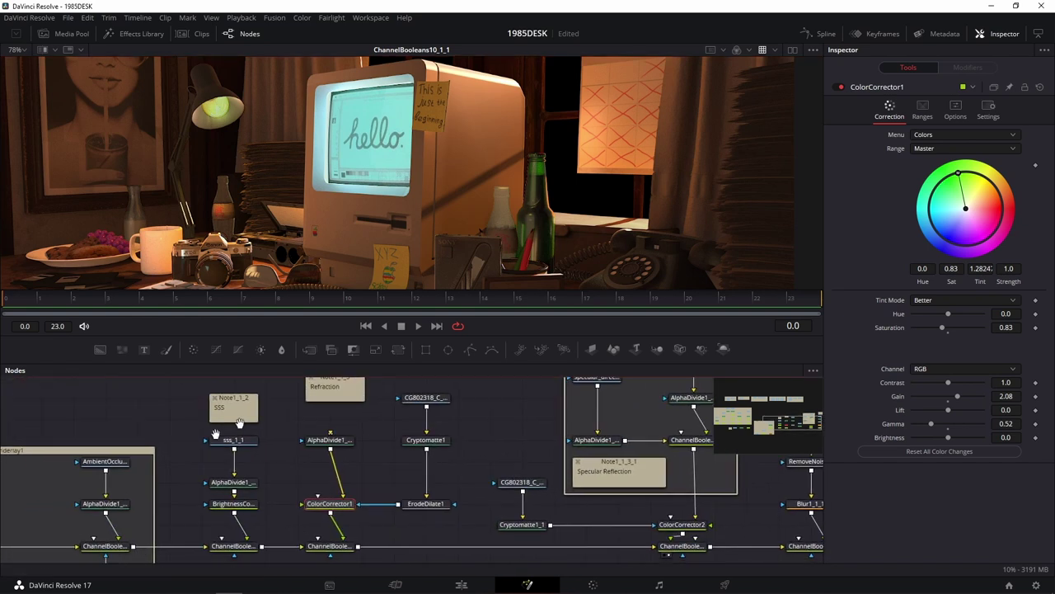
{"action": "scroll", "coordinate": [460, 416], "scroll_direction": "down", "scroll_amount": 3}
{"action": "scroll", "coordinate": [460, 416], "scroll_direction": "down", "scroll_amount": 2}
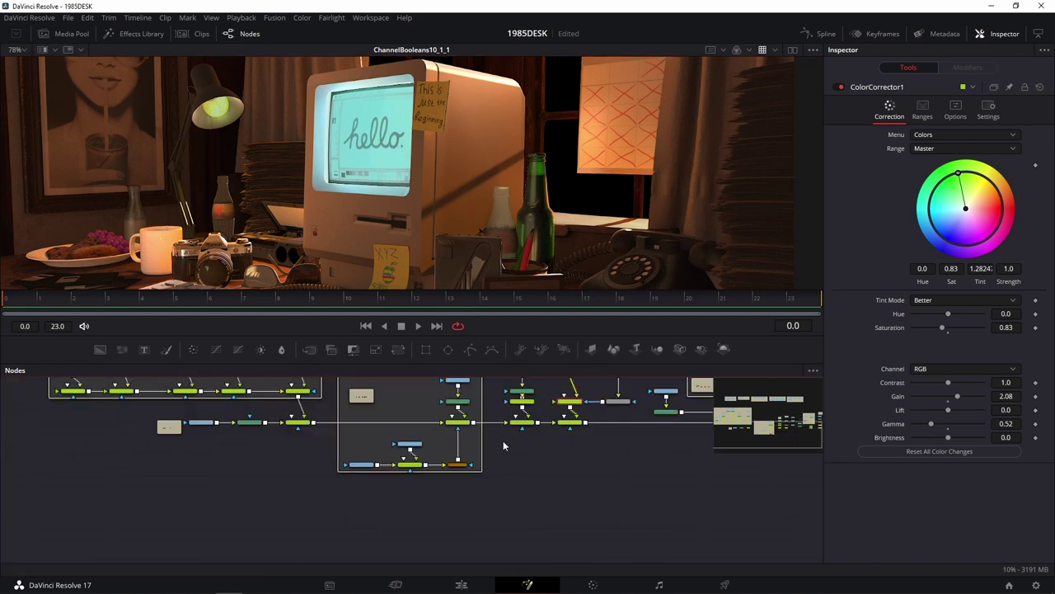
{"action": "scroll", "coordinate": [502, 441], "scroll_direction": "up", "scroll_amount": 2}
{"action": "scroll", "coordinate": [493, 492], "scroll_direction": "up", "scroll_amount": 1}
{"action": "left_click", "coordinate": [434, 483]}
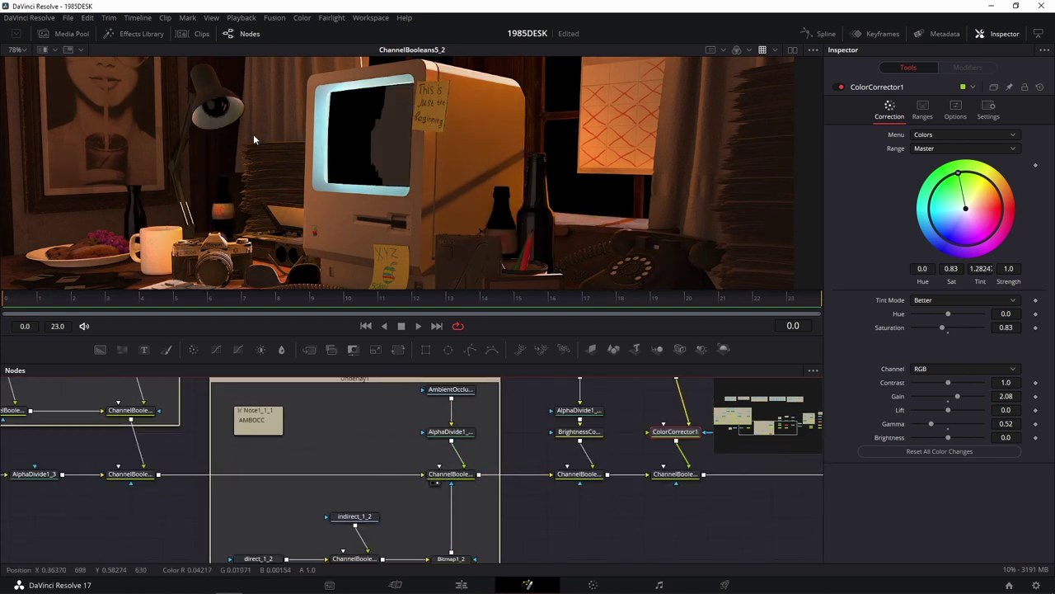
{"action": "left_click", "coordinate": [117, 419]}
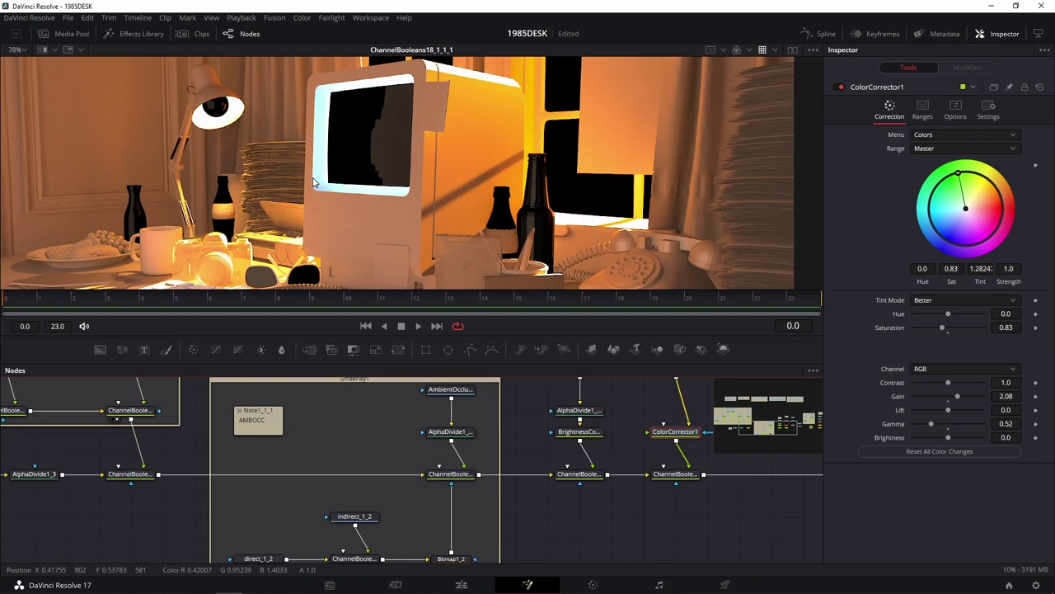
{"action": "left_click", "coordinate": [118, 483]}
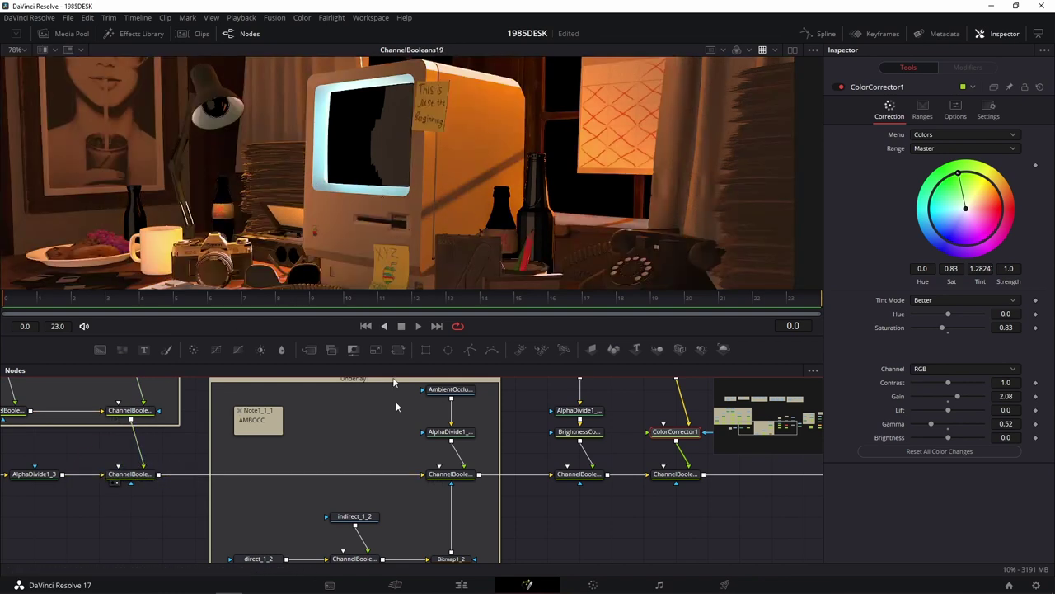
Preview another merge node, then ChannelBooleans7_1_1 and ChannelBooleans8_1_1, in the viewer
{"action": "left_click", "coordinate": [453, 478]}
{"action": "key", "text": "1"}
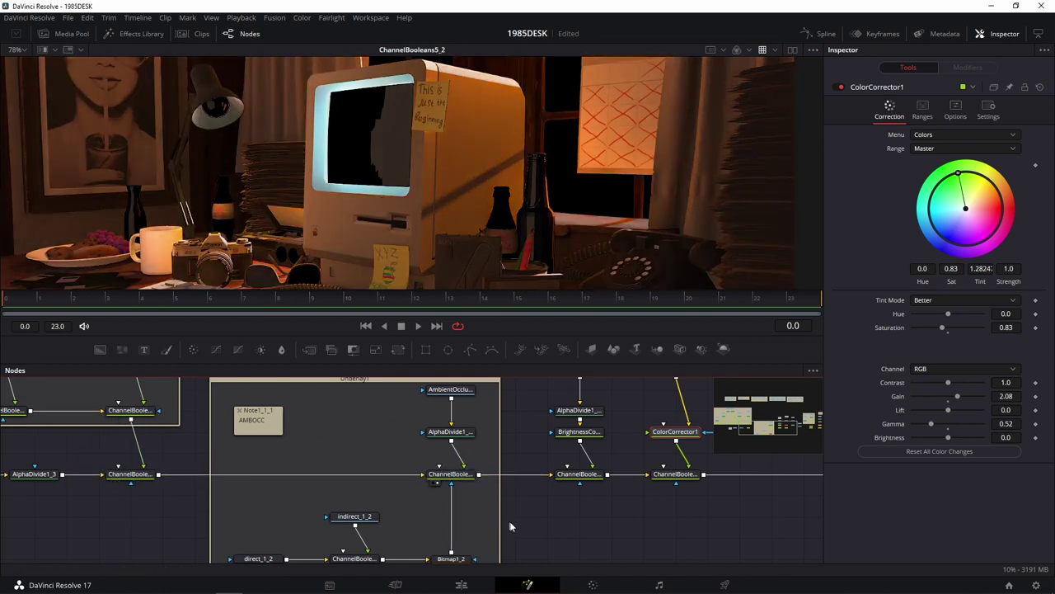
{"action": "left_click_drag", "start_coordinate": [523, 521], "coordinate": [348, 521]}
{"action": "left_click_drag", "start_coordinate": [500, 472], "coordinate": [607, 199]}
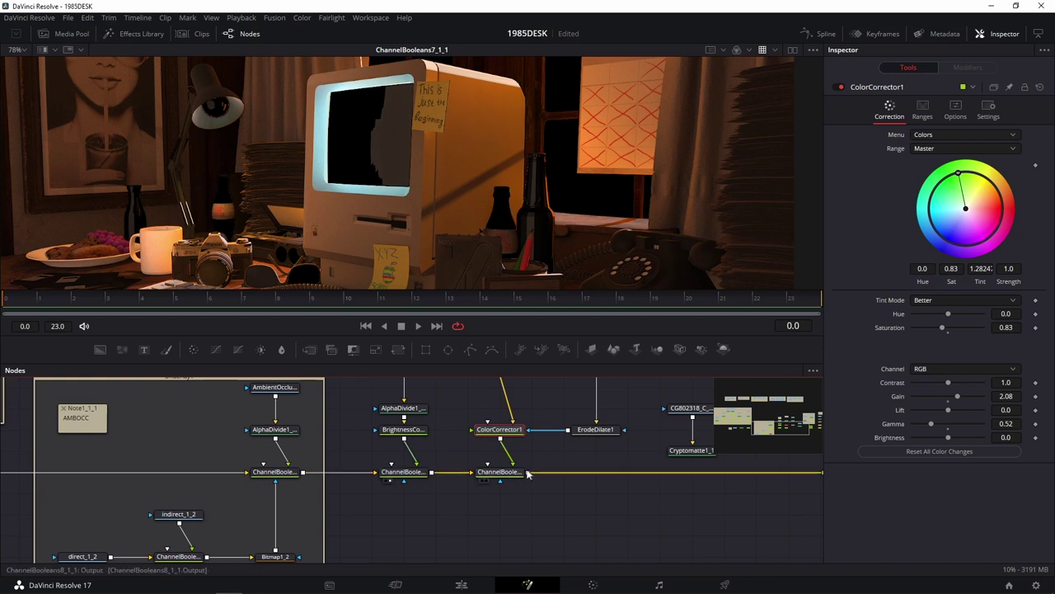
{"action": "left_click_drag", "start_coordinate": [608, 453], "coordinate": [505, 469]}
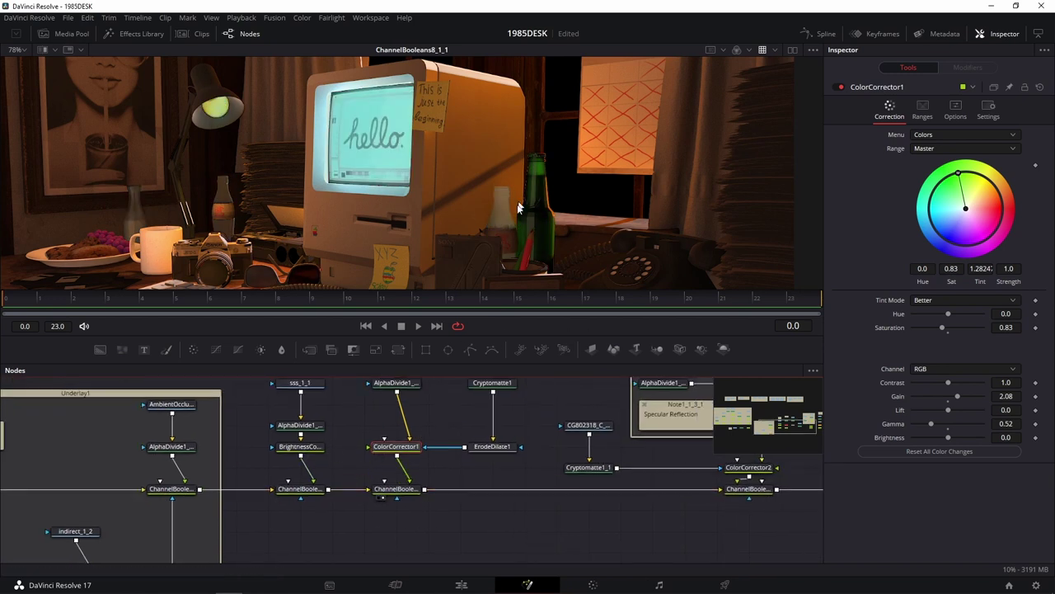
Move AlphaDivide down to uncover transmission_1_1 and preview the isolated transmission pass
{"action": "left_click_drag", "start_coordinate": [426, 417], "coordinate": [443, 489]}
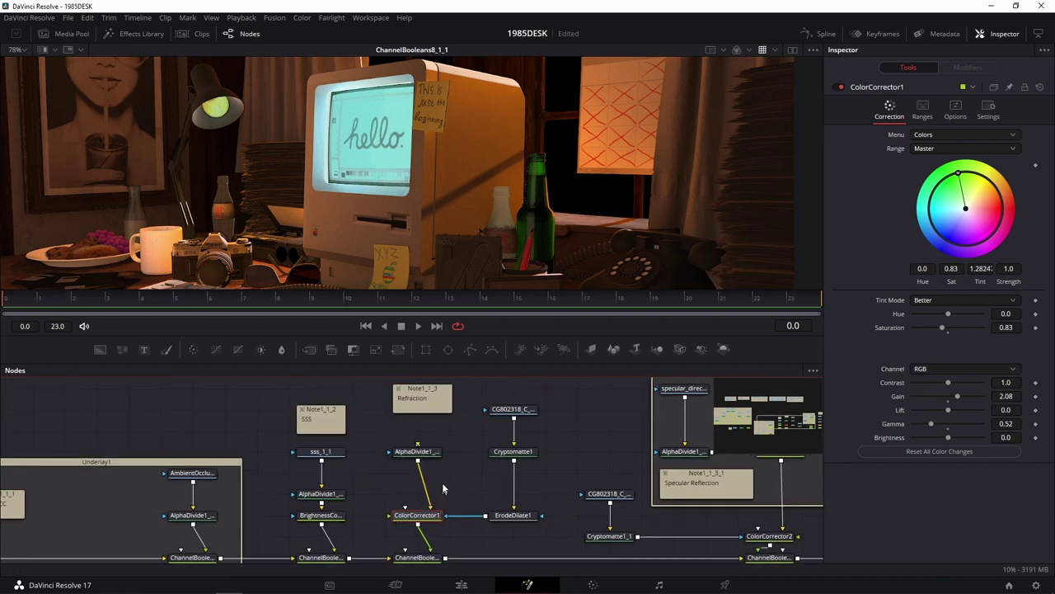
{"action": "left_click_drag", "start_coordinate": [422, 452], "coordinate": [424, 492]}
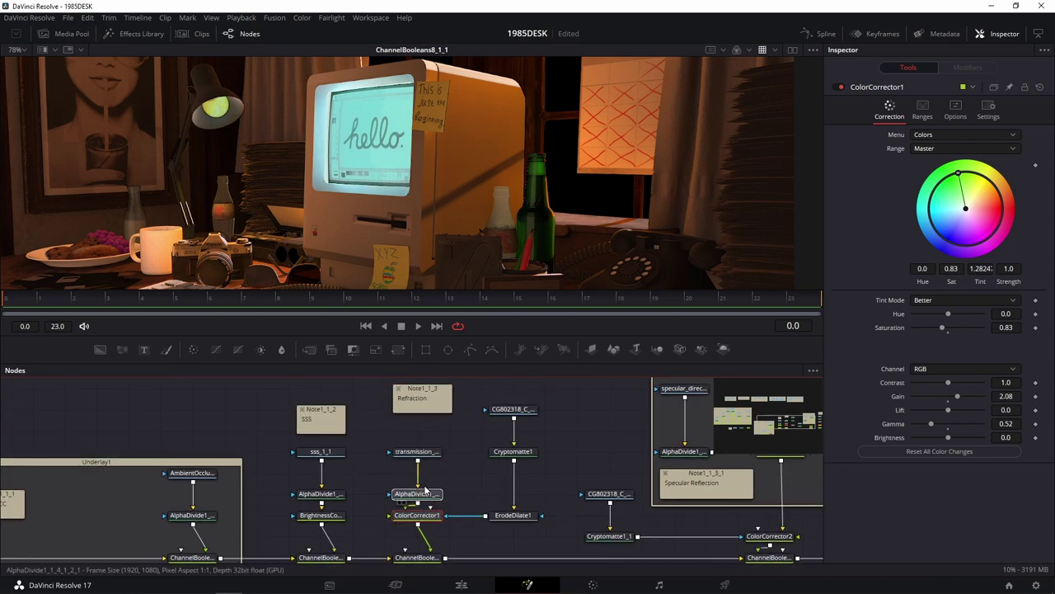
{"action": "left_click_drag", "start_coordinate": [426, 454], "coordinate": [498, 240]}
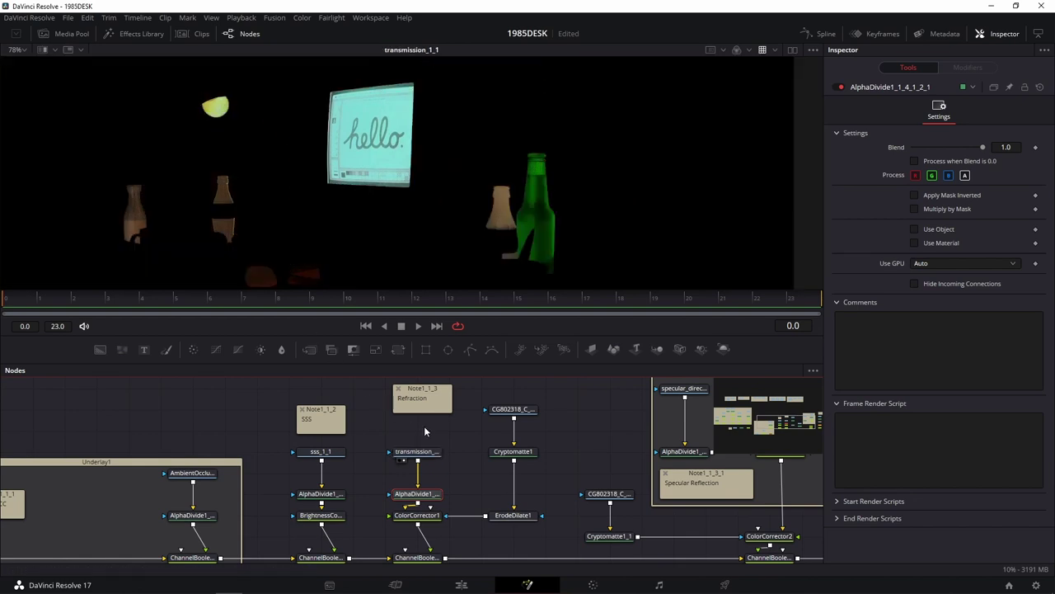
Move transmission_1_1 up with its AlphaDivide node directly beneath it, removing the overlap
{"action": "left_click_drag", "start_coordinate": [428, 451], "coordinate": [429, 429]}
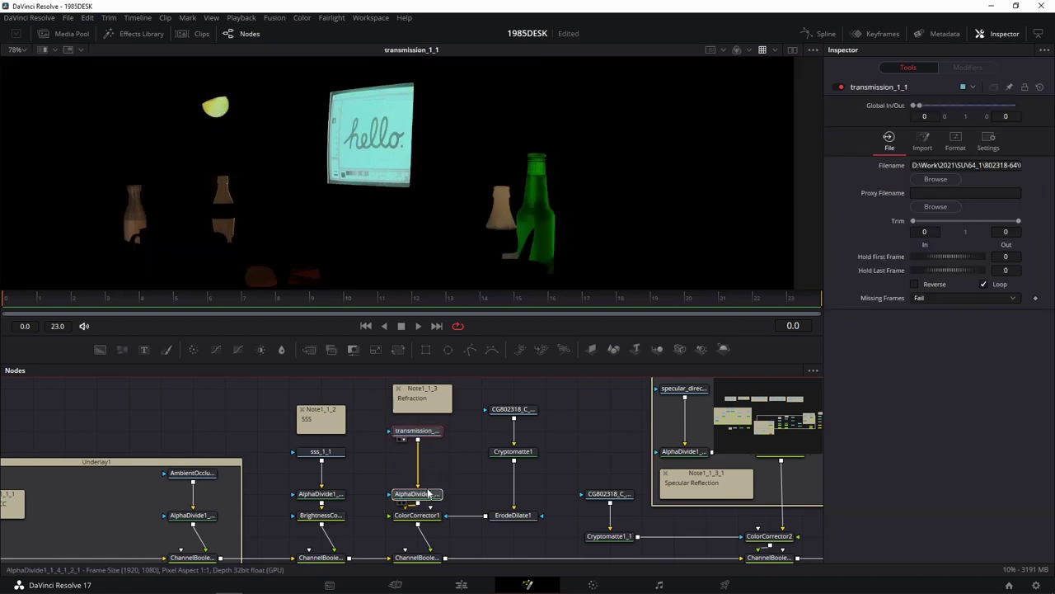
{"action": "left_click_drag", "start_coordinate": [417, 493], "coordinate": [418, 472]}
{"action": "scroll", "coordinate": [478, 444], "scroll_direction": "down", "scroll_amount": 3}
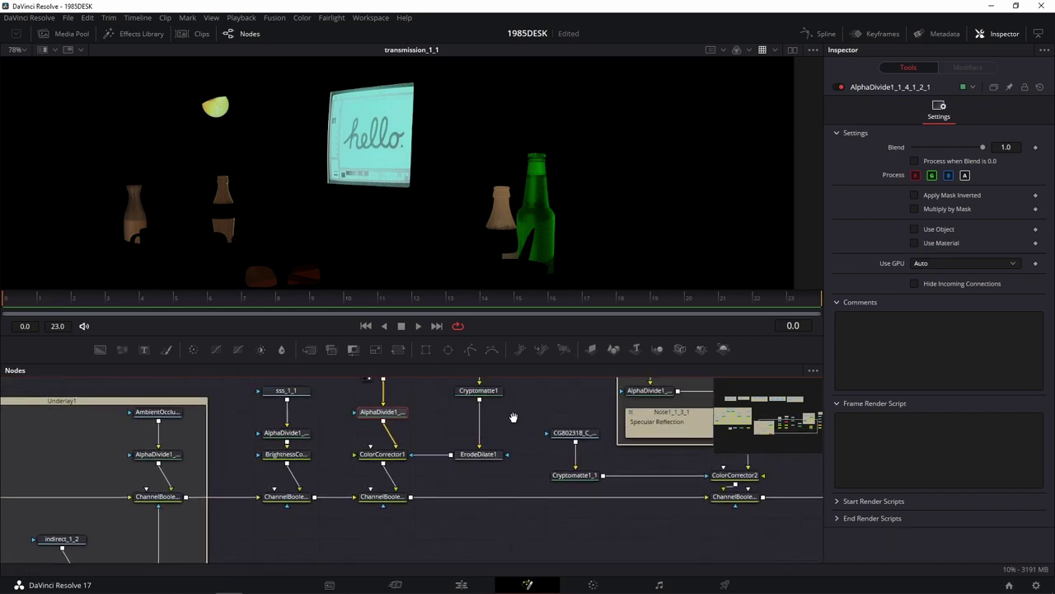
{"action": "scroll", "coordinate": [514, 417], "scroll_direction": "right", "scroll_amount": 3}
{"action": "scroll", "coordinate": [455, 457], "scroll_direction": "up", "scroll_amount": 2}
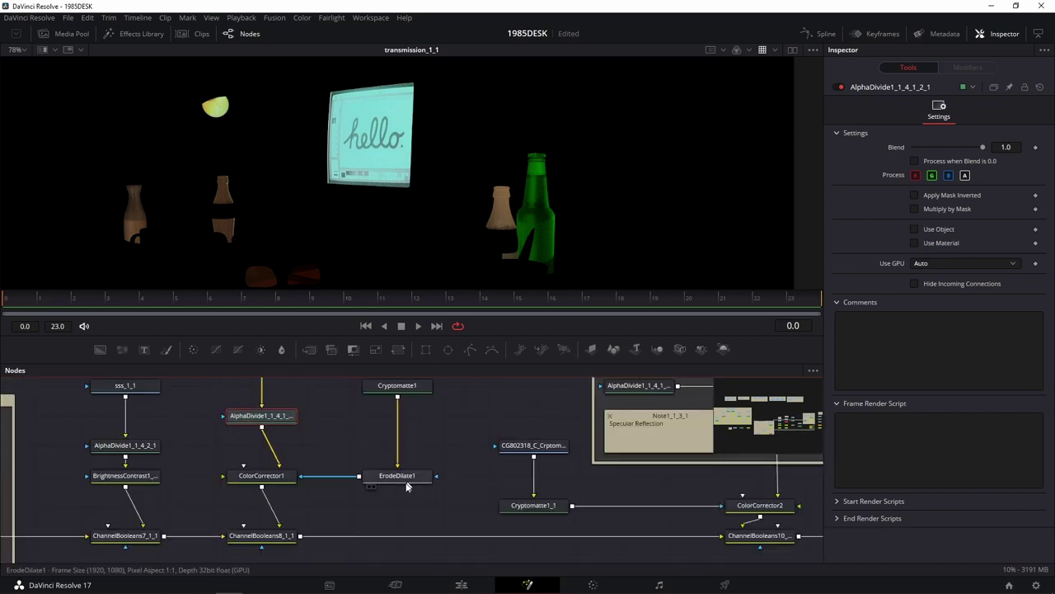
{"action": "scroll", "coordinate": [445, 445], "scroll_direction": "up", "scroll_amount": 2}
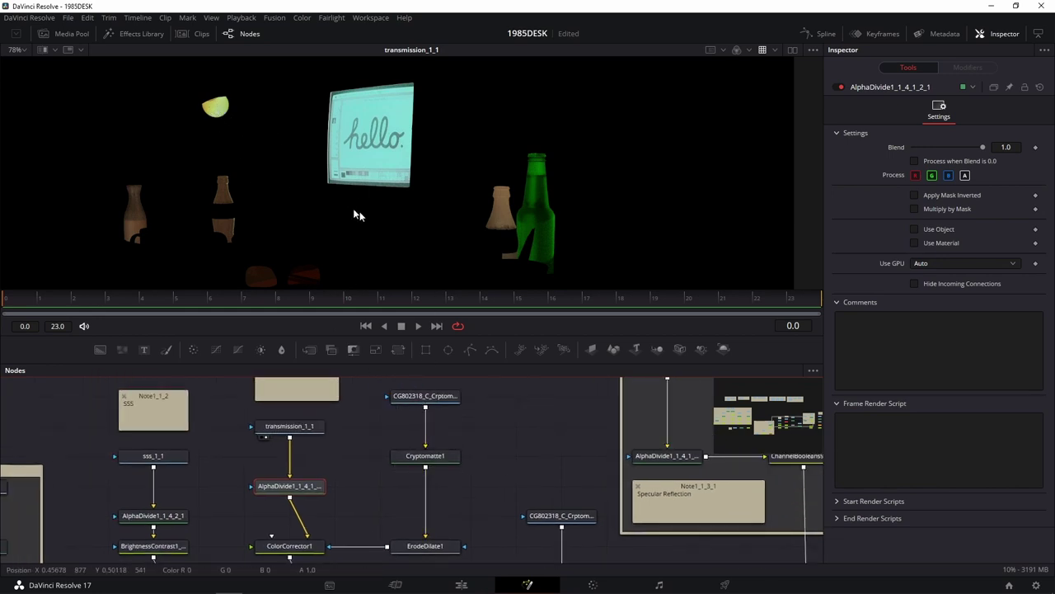
{"action": "scroll", "coordinate": [465, 462], "scroll_direction": "down", "scroll_amount": 3}
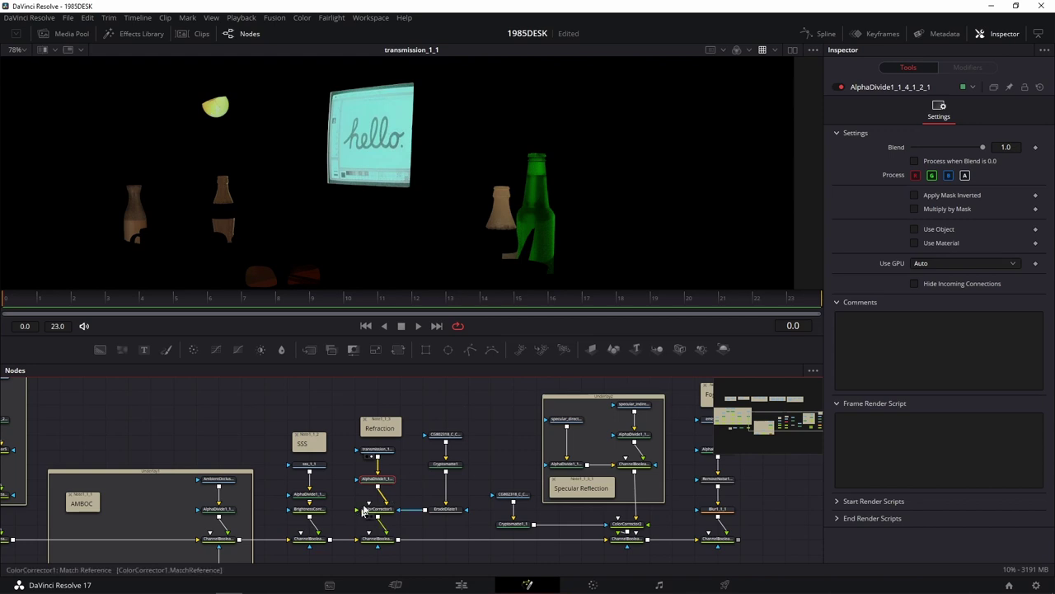
Select the Cryptomatte and colour-correction node group
{"action": "mouse_move", "coordinate": [476, 397]}
{"action": "left_mouse_down"}
{"action": "mouse_move", "coordinate": [338, 531]}
{"action": "mouse_move", "coordinate": [377, 458]}
{"action": "left_mouse_up"}
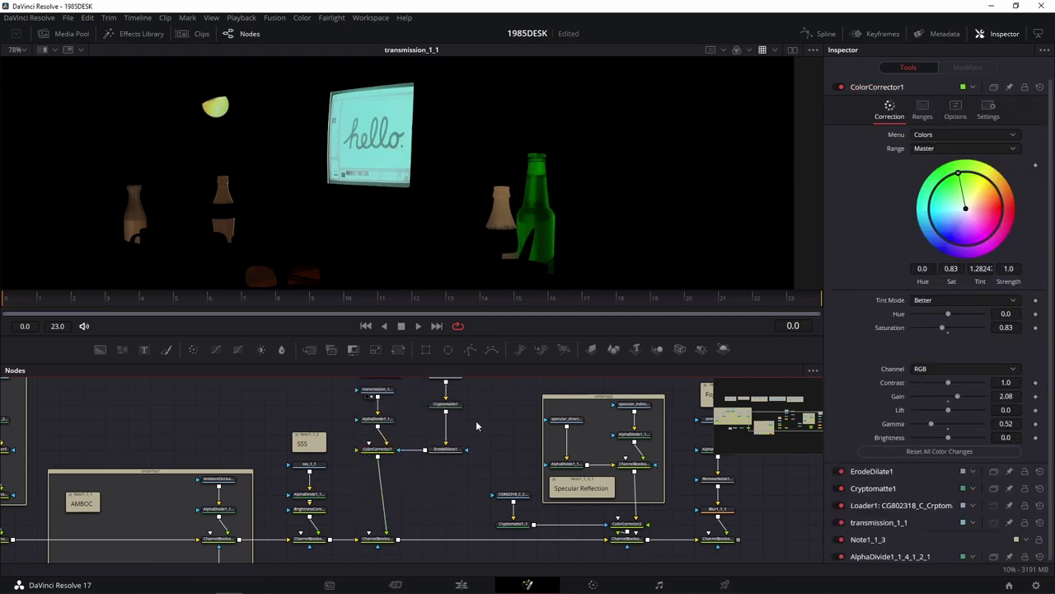
{"action": "scroll", "coordinate": [483, 428], "scroll_direction": "up", "scroll_amount": 5}
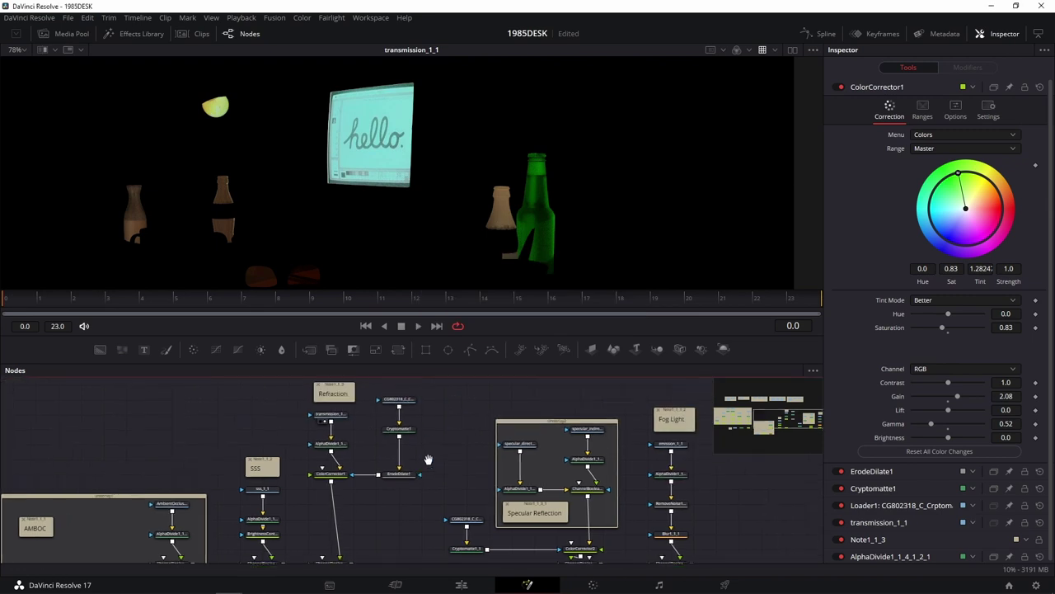
{"action": "scroll", "coordinate": [434, 478], "scroll_direction": "up", "scroll_amount": 3}
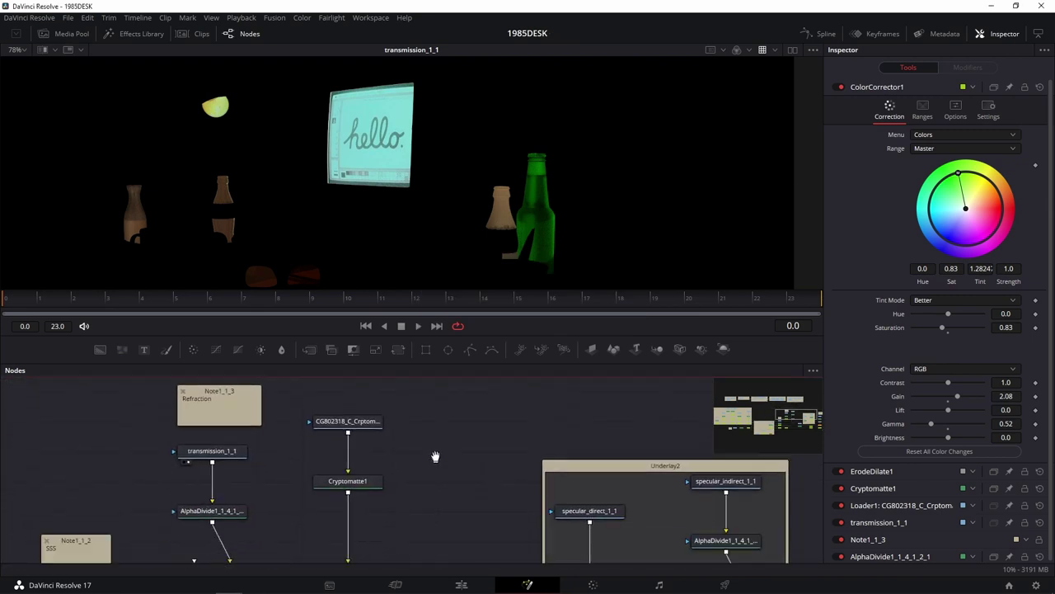
Paste a copy of Cryptomatte1 as Cryptomatte1_2, fed from the Cryptomatte render loader, and view it
{"action": "left_click", "coordinate": [375, 428]}
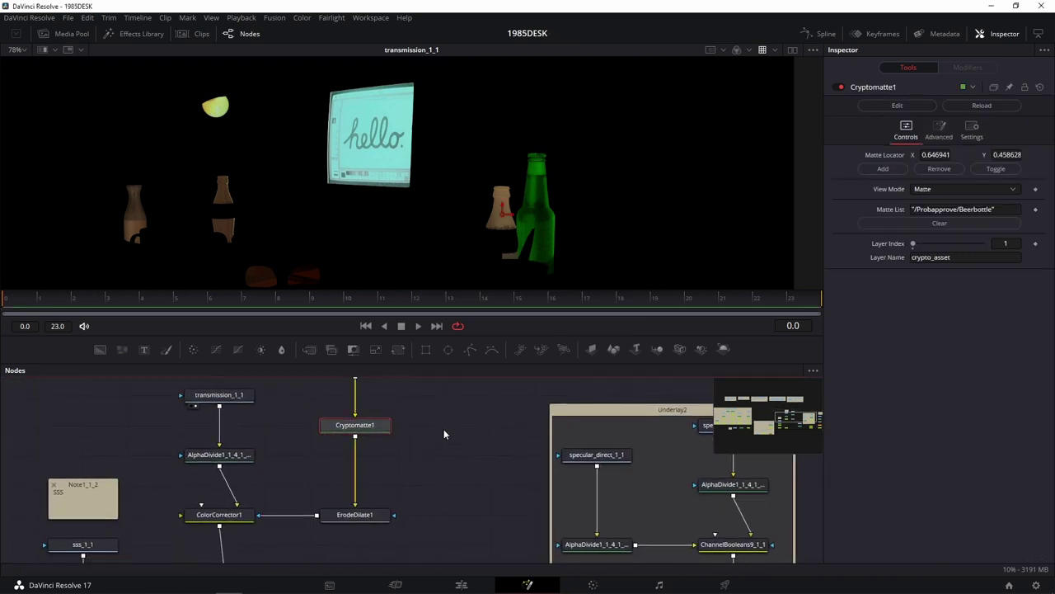
{"action": "key", "text": "ctrl+v"}
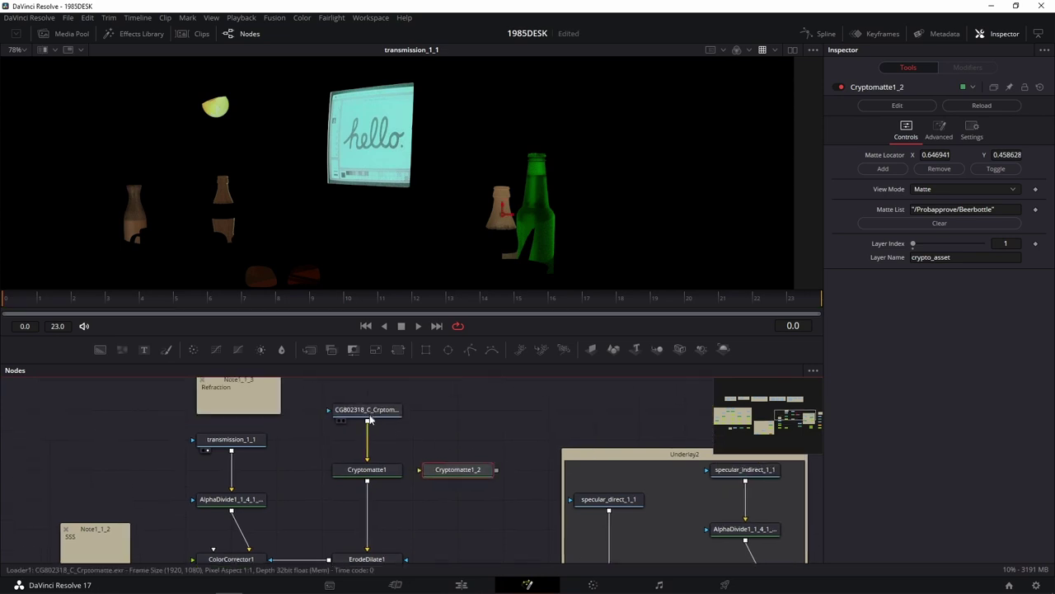
{"action": "left_click_drag", "start_coordinate": [357, 377], "coordinate": [410, 426]}
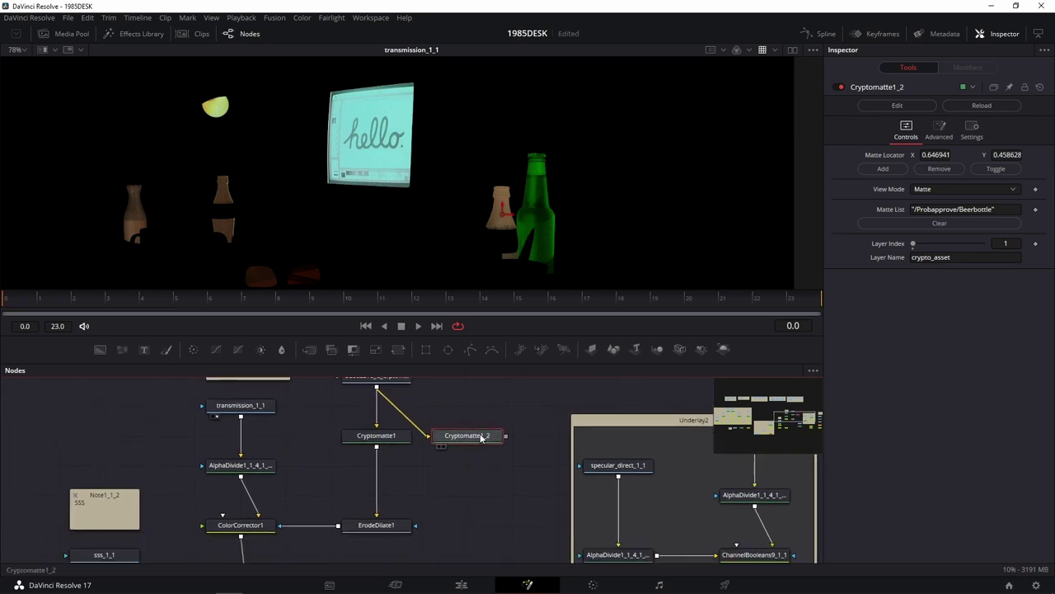
{"action": "key", "text": "1"}
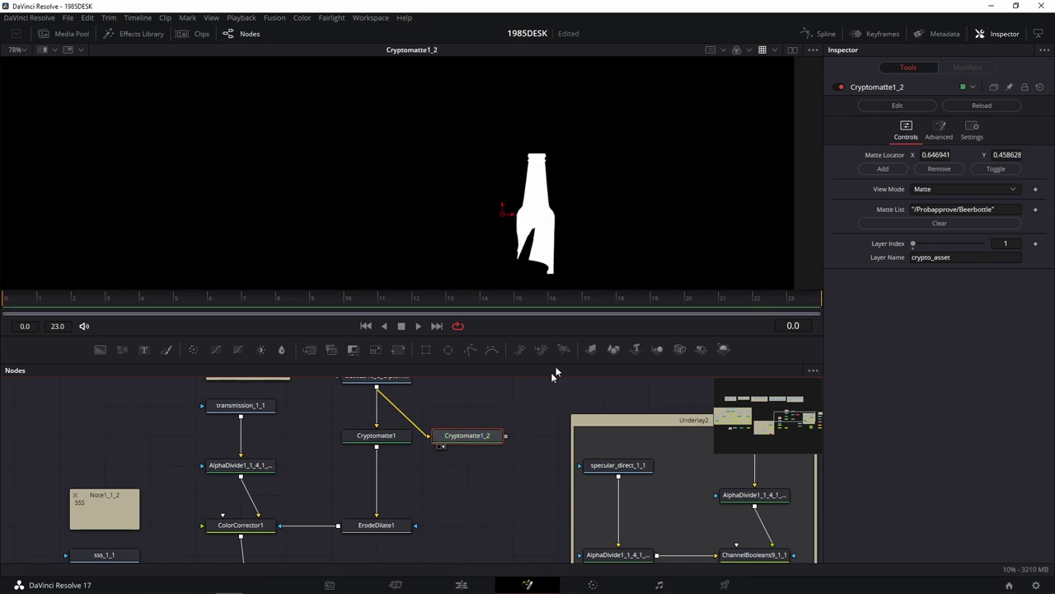
Reset Cryptomatte1_2, add the lamp bulb to its matte list, and set View Mode to Matte
{"action": "left_click", "coordinate": [1040, 87]}
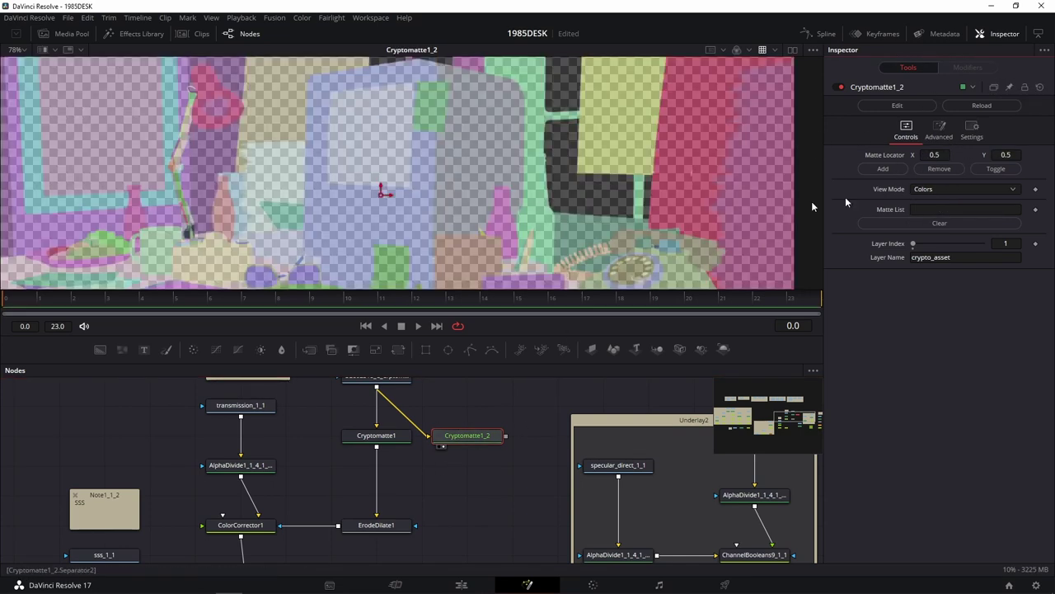
{"action": "mouse_move", "coordinate": [393, 222]}
{"action": "left_mouse_down"}
{"action": "mouse_move", "coordinate": [580, 255]}
{"action": "mouse_move", "coordinate": [381, 155]}
{"action": "left_mouse_up"}
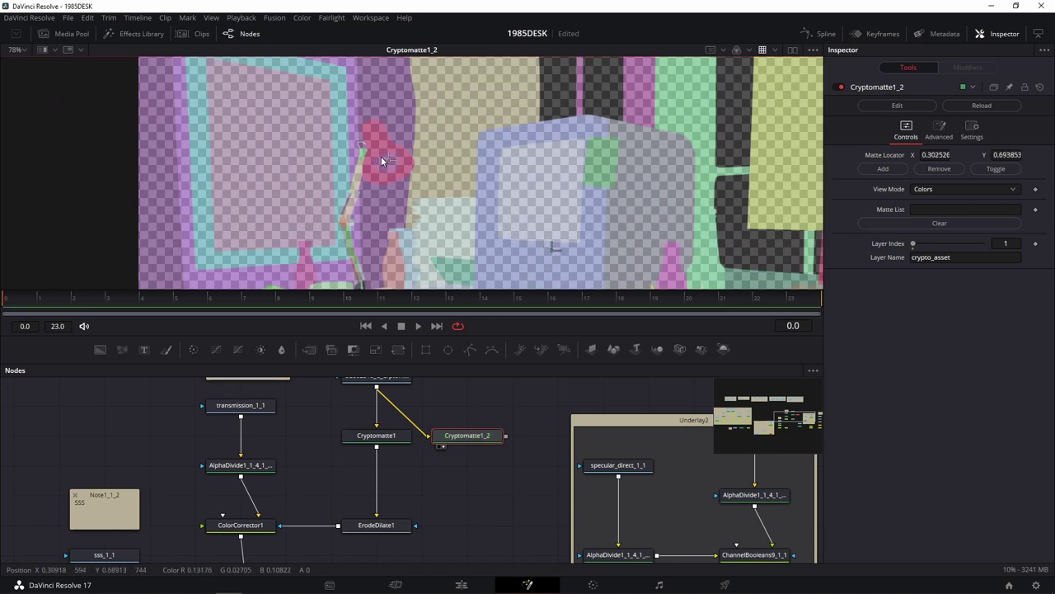
{"action": "left_click", "coordinate": [883, 169]}
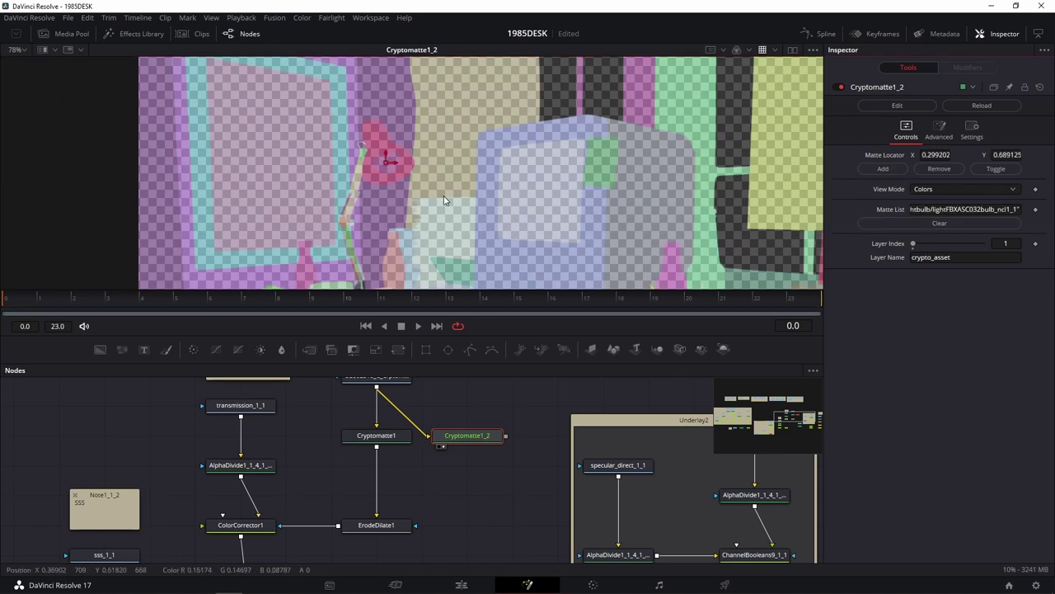
{"action": "left_click", "coordinate": [953, 188]}
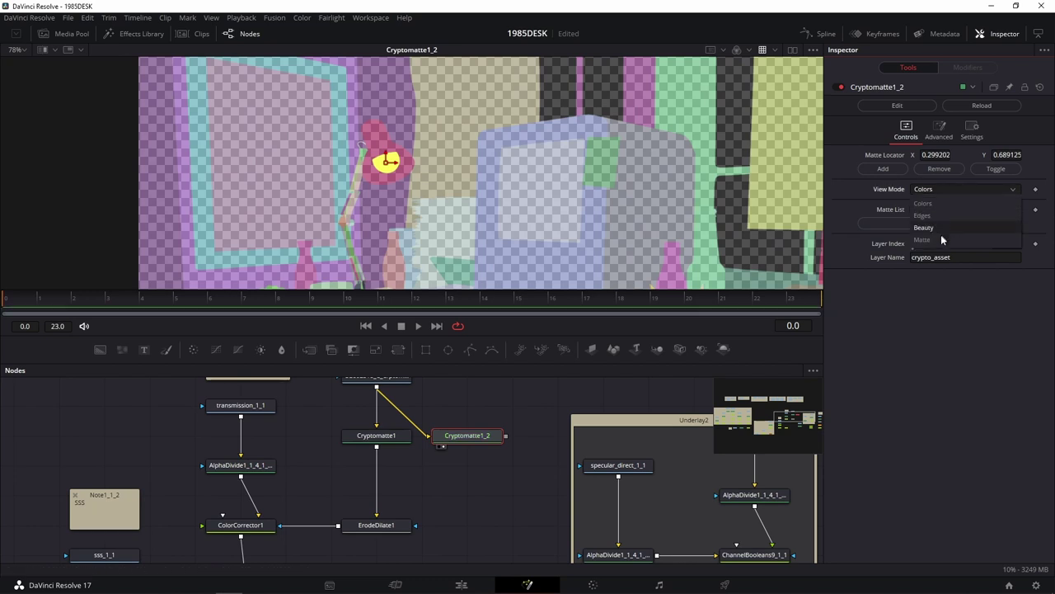
{"action": "left_click", "coordinate": [941, 235]}
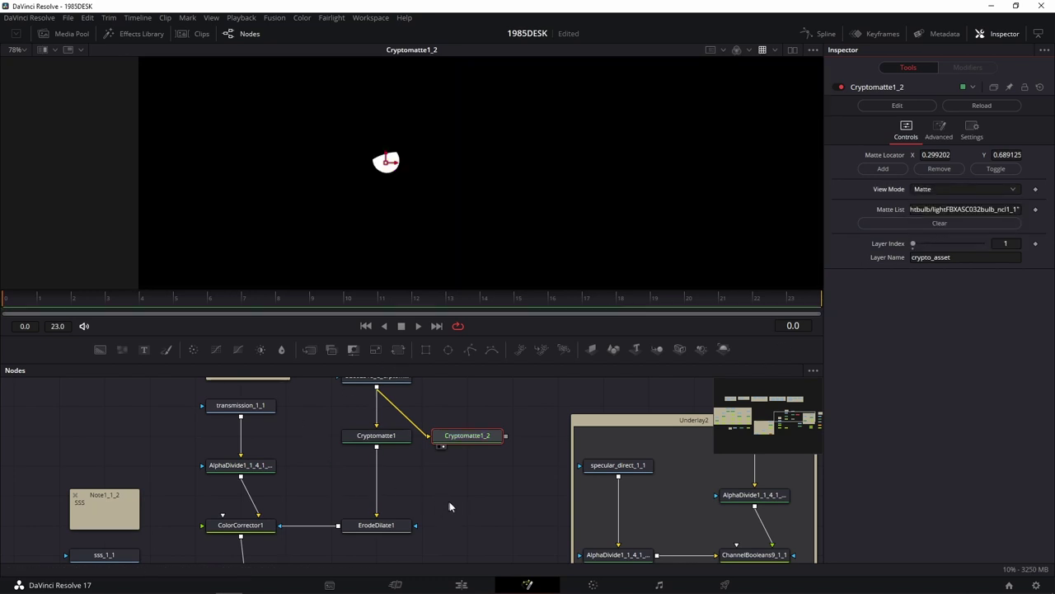
{"action": "left_click_drag", "start_coordinate": [449, 502], "coordinate": [428, 491]}
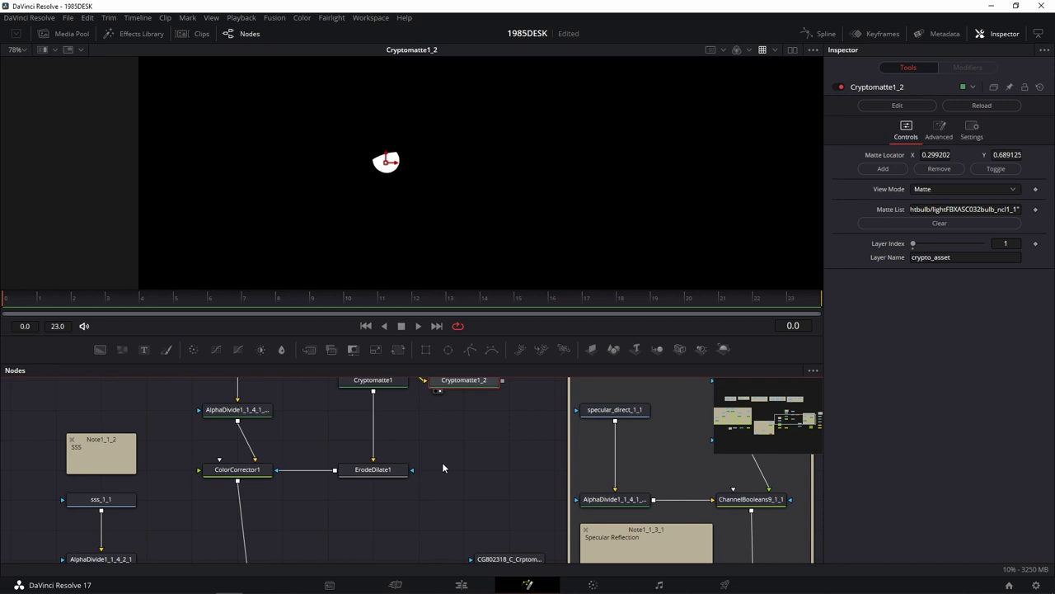
{"action": "scroll", "coordinate": [442, 468], "scroll_direction": "down", "scroll_amount": 5}
{"action": "scroll", "coordinate": [337, 430], "scroll_direction": "up", "scroll_amount": 2}
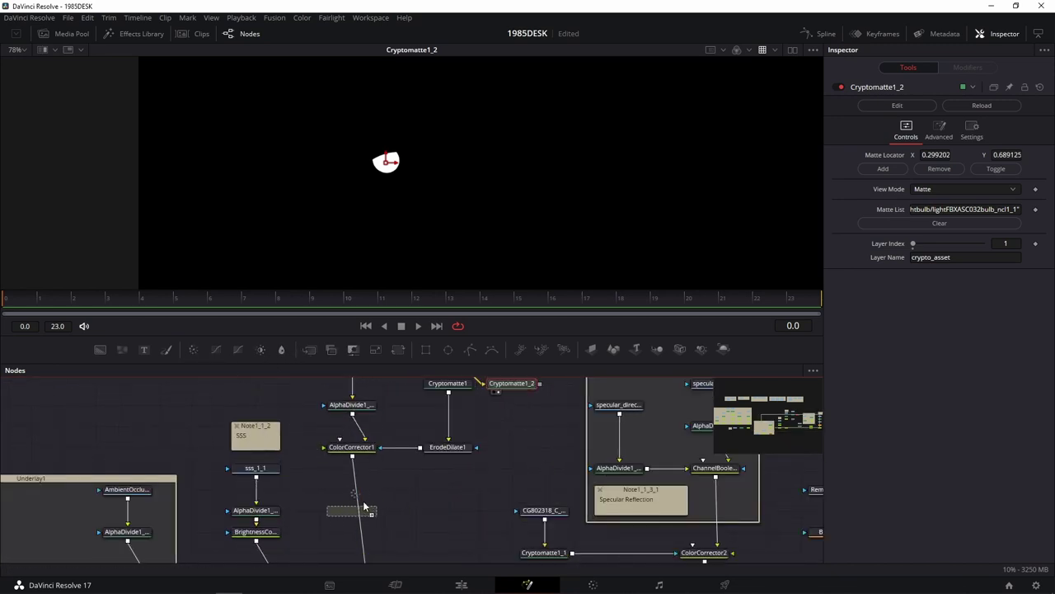
Add ColorCorrector3 and connect Cryptomatte1_2's bulb matte as its effect mask
{"action": "left_click_drag", "start_coordinate": [426, 513], "coordinate": [363, 503]}
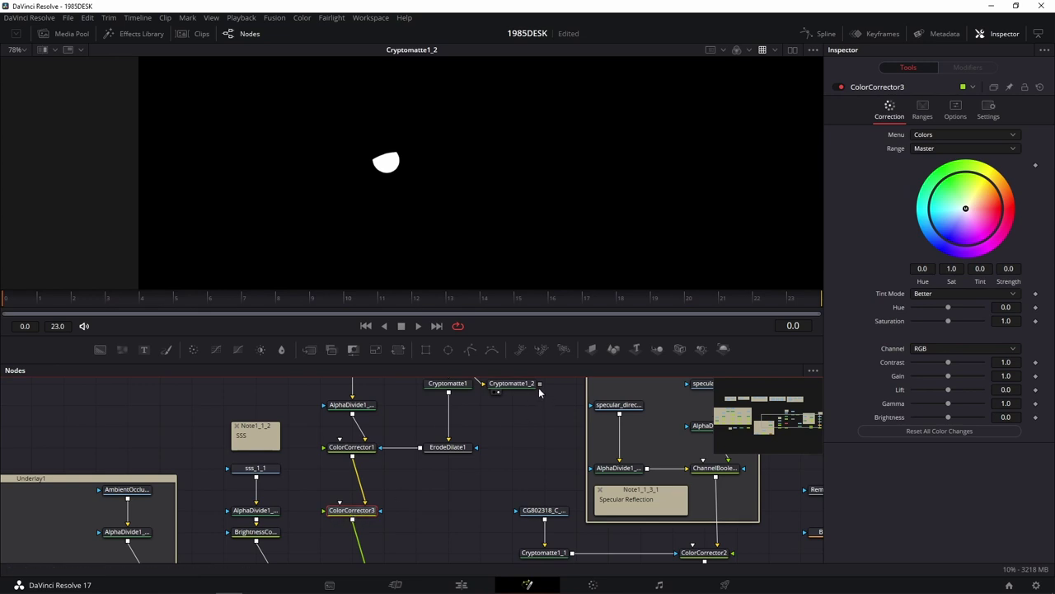
{"action": "mouse_move", "coordinate": [539, 384]}
{"action": "left_mouse_down"}
{"action": "mouse_move", "coordinate": [425, 497]}
{"action": "mouse_move", "coordinate": [480, 492]}
{"action": "mouse_move", "coordinate": [508, 511]}
{"action": "left_mouse_up"}
{"action": "left_click", "coordinate": [393, 542]}
{"action": "left_click", "coordinate": [428, 467], "text": "ctrl"}
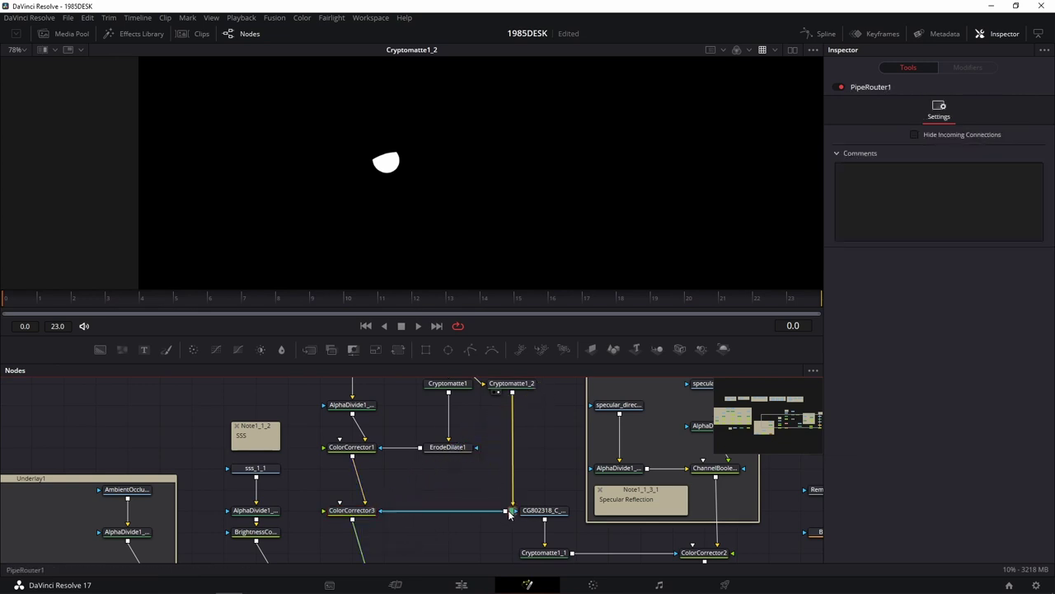
Rearrange the nodes, shifting Cryptomatte1_2 left and routing the mask wire to the right
{"action": "scroll", "coordinate": [358, 441], "scroll_direction": "down", "scroll_amount": 3}
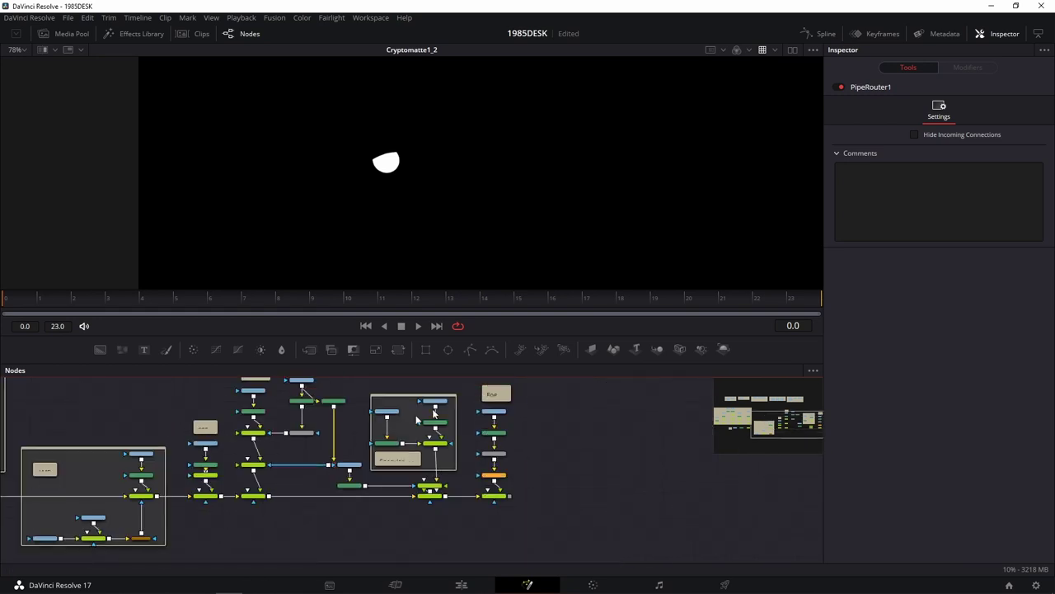
{"action": "scroll", "coordinate": [556, 396], "scroll_direction": "up", "scroll_amount": 2}
{"action": "mouse_move", "coordinate": [558, 401]}
{"action": "left_mouse_down"}
{"action": "mouse_move", "coordinate": [368, 558]}
{"action": "mouse_move", "coordinate": [334, 555]}
{"action": "left_mouse_up"}
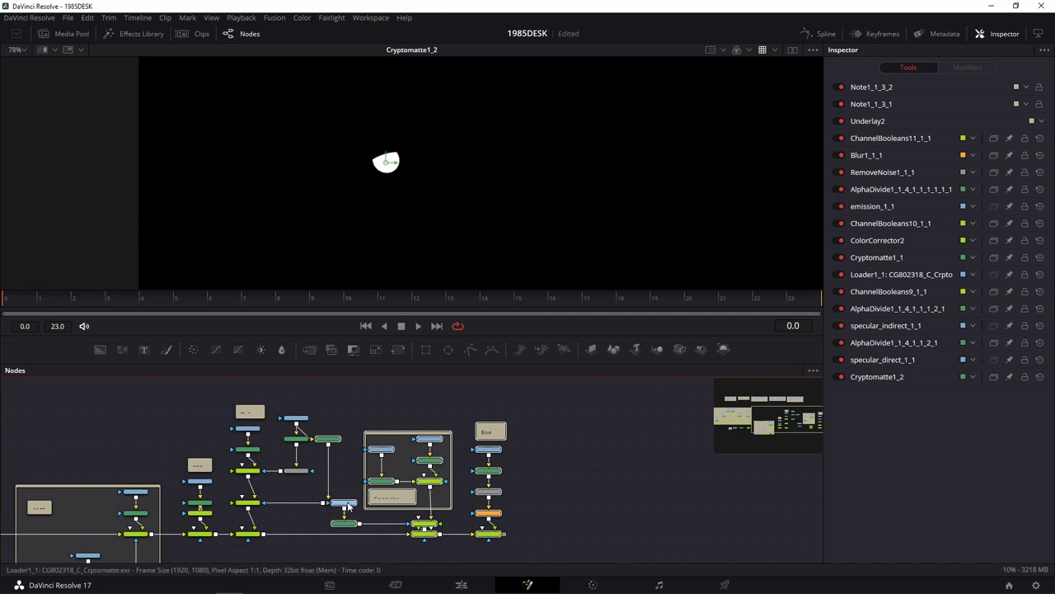
{"action": "left_click_drag", "start_coordinate": [353, 504], "coordinate": [401, 507]}
{"action": "left_click", "coordinate": [376, 438]}
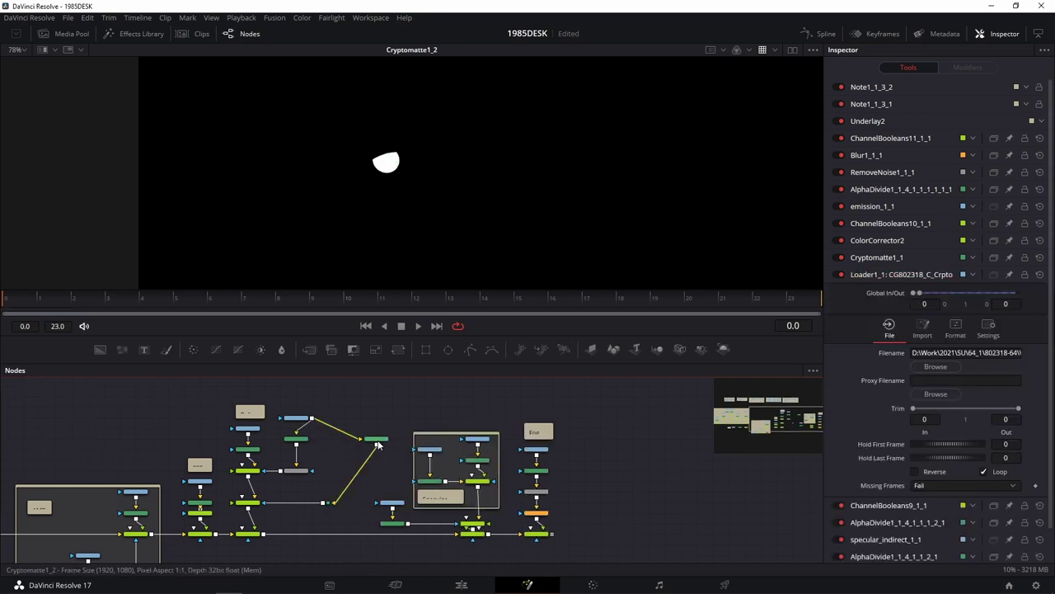
{"action": "left_click_drag", "start_coordinate": [376, 437], "coordinate": [343, 438]}
{"action": "scroll", "coordinate": [353, 472], "scroll_direction": "up", "scroll_amount": 5}
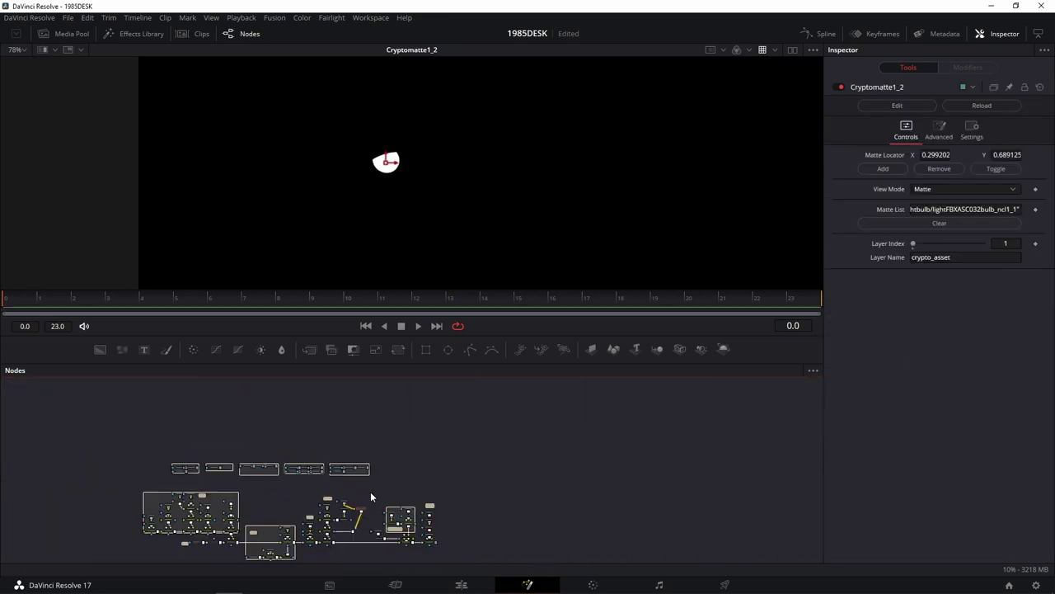
{"action": "scroll", "coordinate": [385, 464], "scroll_direction": "up", "scroll_amount": 3}
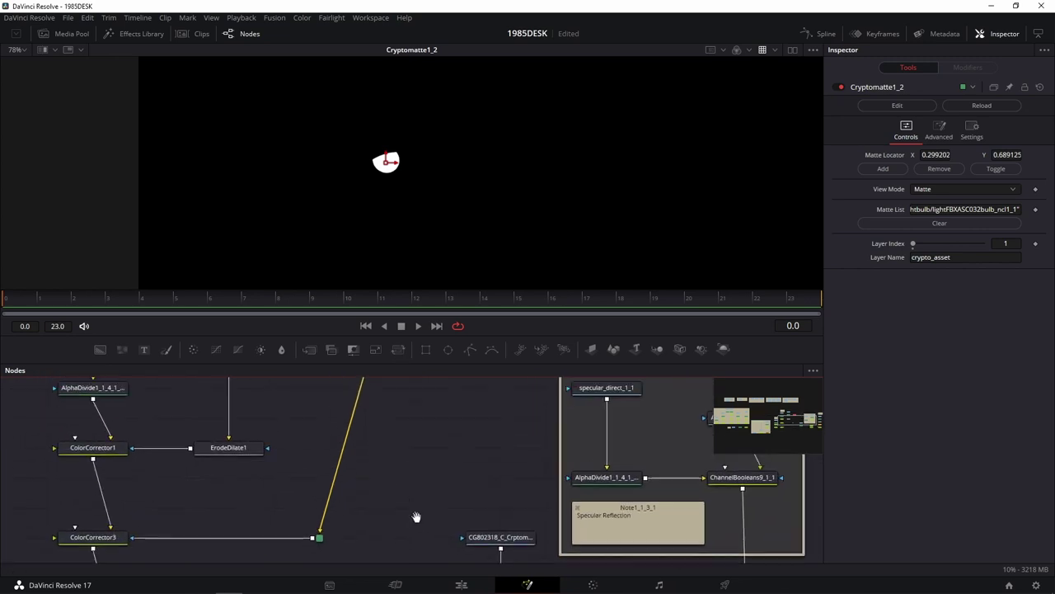
{"action": "scroll", "coordinate": [358, 541], "scroll_direction": "up", "scroll_amount": 2}
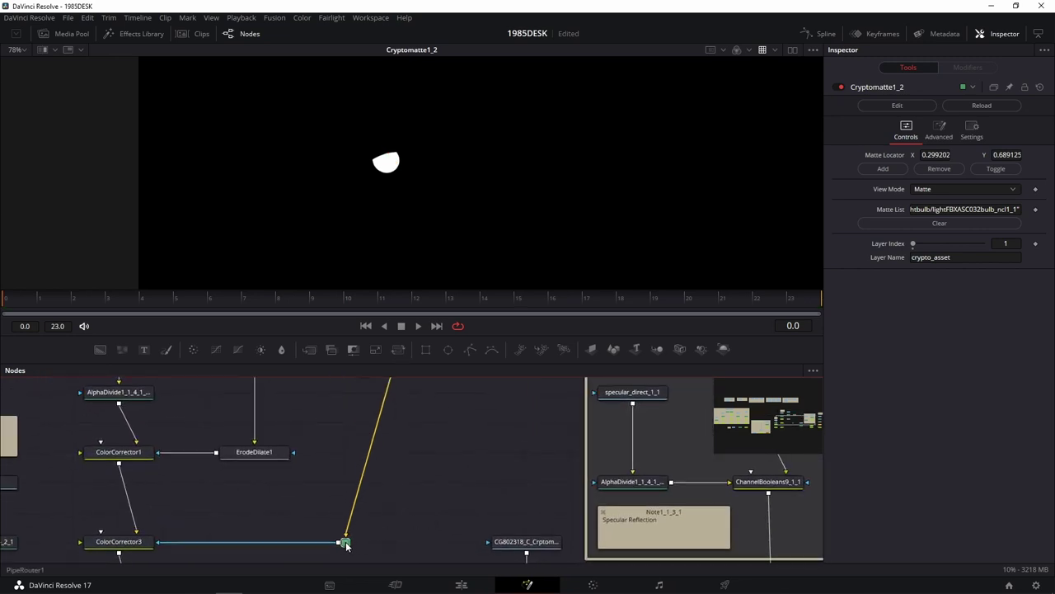
{"action": "left_click_drag", "start_coordinate": [345, 542], "coordinate": [389, 541]}
{"action": "mouse_move", "coordinate": [449, 489]}
{"action": "left_mouse_down"}
{"action": "mouse_move", "coordinate": [553, 509]}
{"action": "mouse_move", "coordinate": [634, 447]}
{"action": "left_mouse_up"}
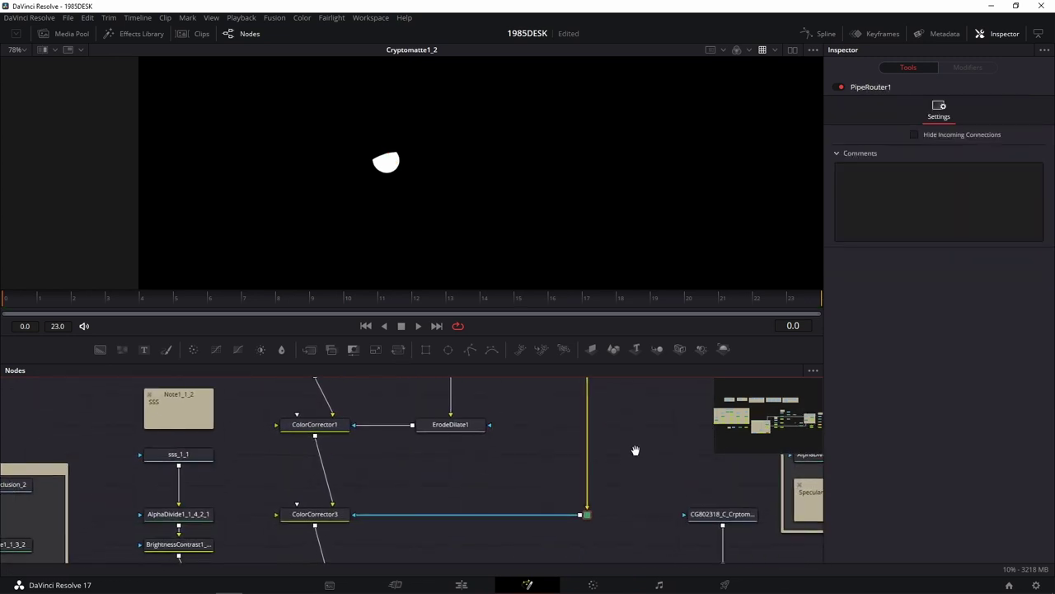
Give ColorCorrector3 Hue -0.11 and Gain 1.83, then view the ChannelBooleans8_1_1 composite
{"action": "left_click", "coordinate": [314, 515]}
{"action": "left_click_drag", "start_coordinate": [315, 515], "coordinate": [484, 192]}
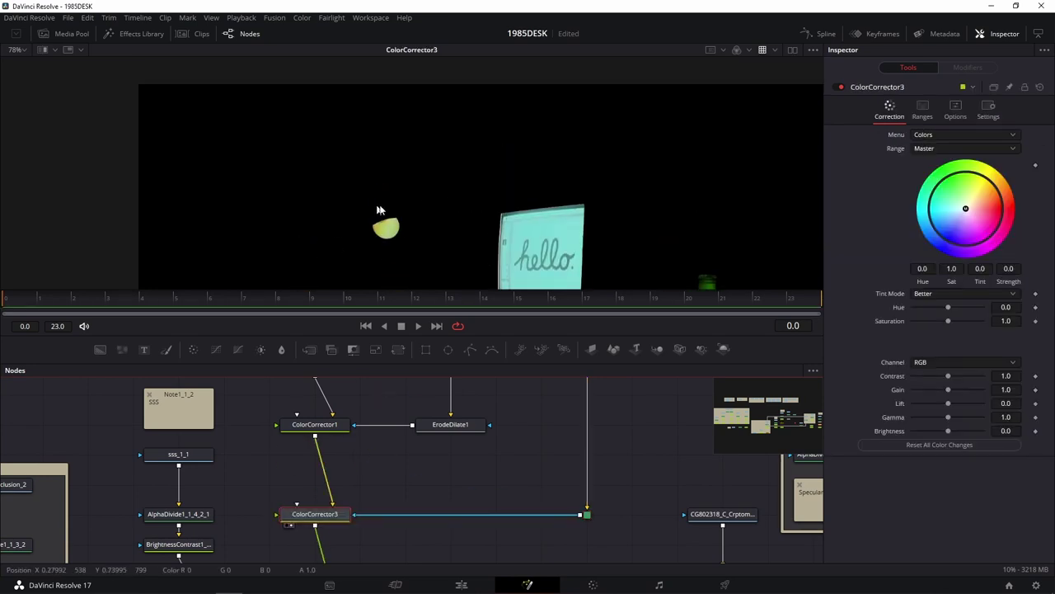
{"action": "scroll", "coordinate": [405, 240], "scroll_direction": "up", "scroll_amount": 5}
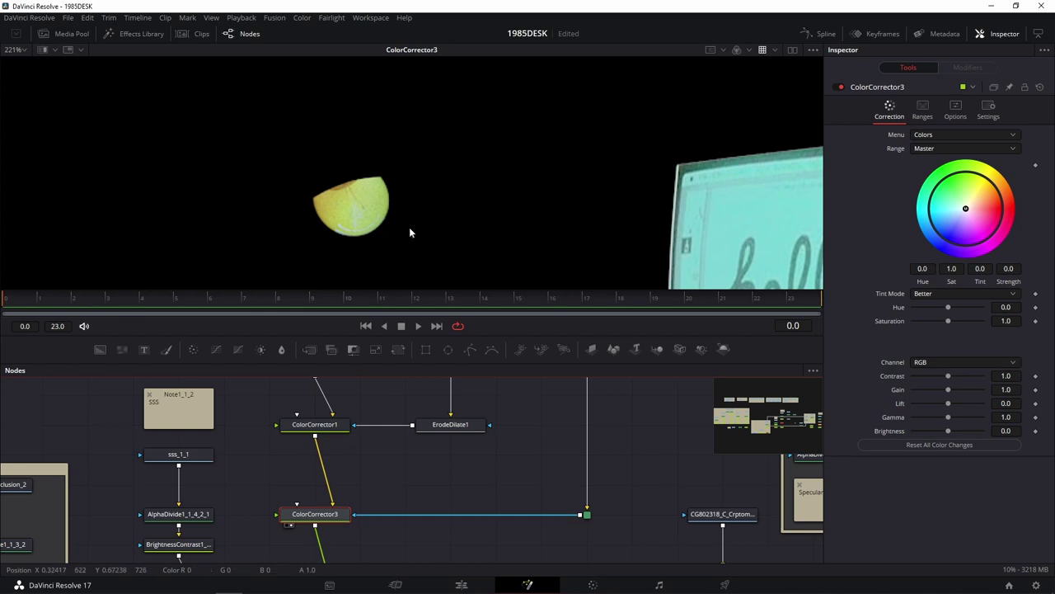
{"action": "left_click_drag", "start_coordinate": [409, 227], "coordinate": [432, 188]}
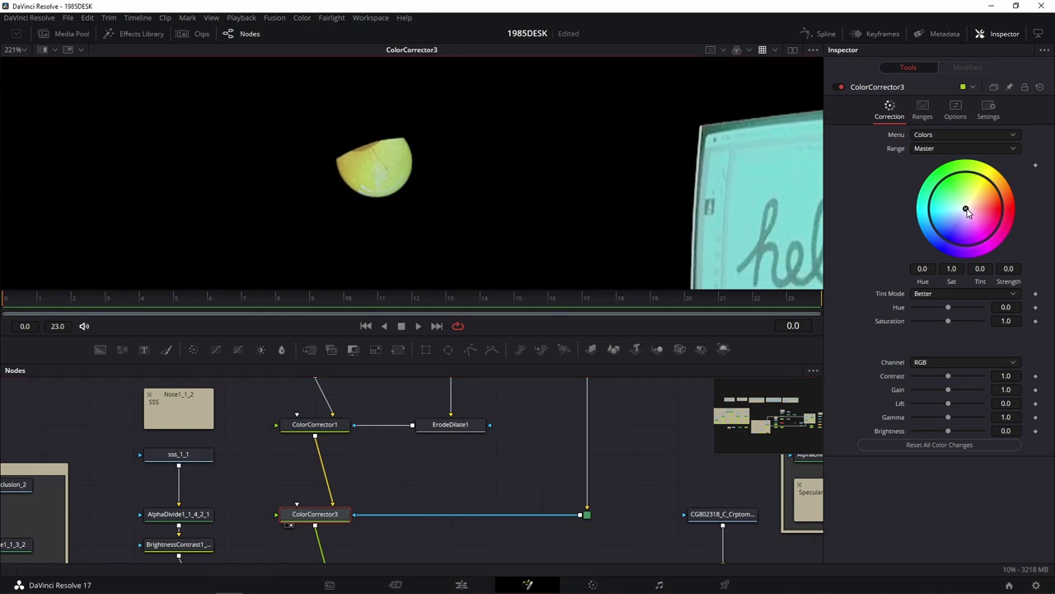
{"action": "left_click_drag", "start_coordinate": [950, 308], "coordinate": [946, 310]}
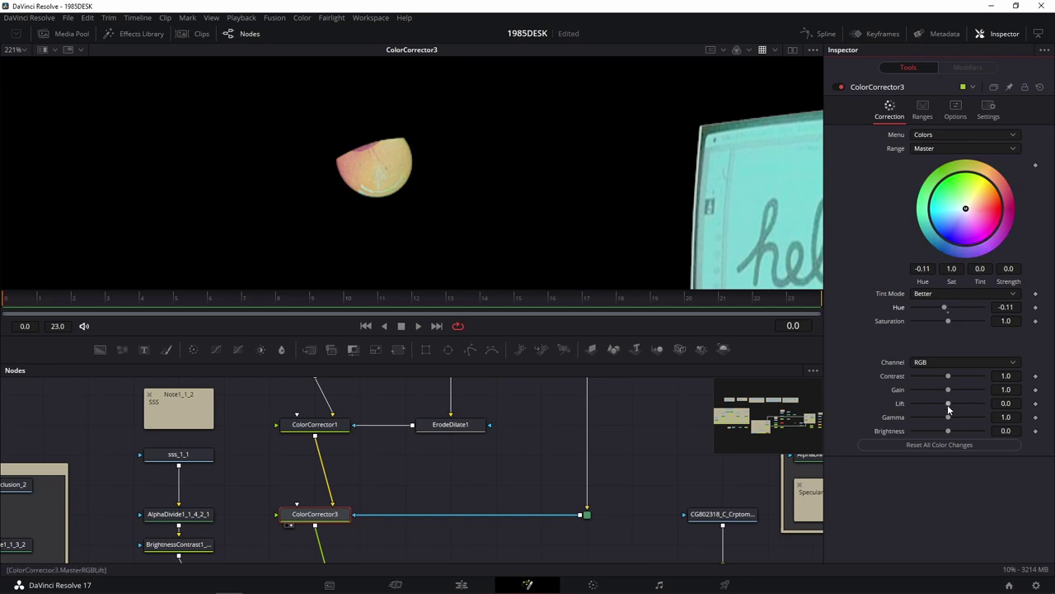
{"action": "left_click_drag", "start_coordinate": [948, 389], "coordinate": [955, 389]}
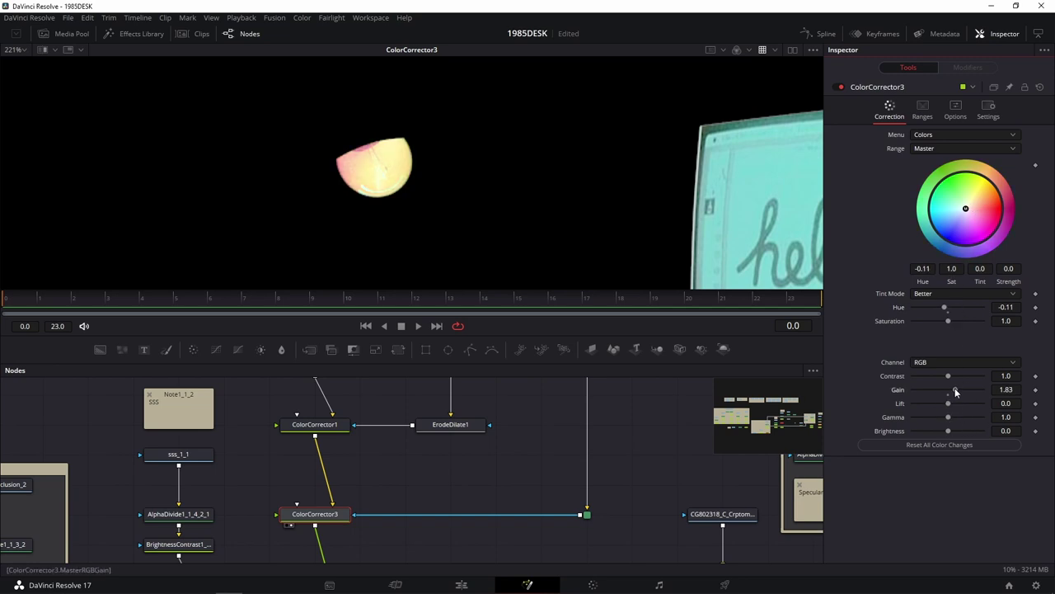
{"action": "left_click_drag", "start_coordinate": [525, 460], "coordinate": [442, 338]}
{"action": "left_click_drag", "start_coordinate": [231, 483], "coordinate": [481, 195]}
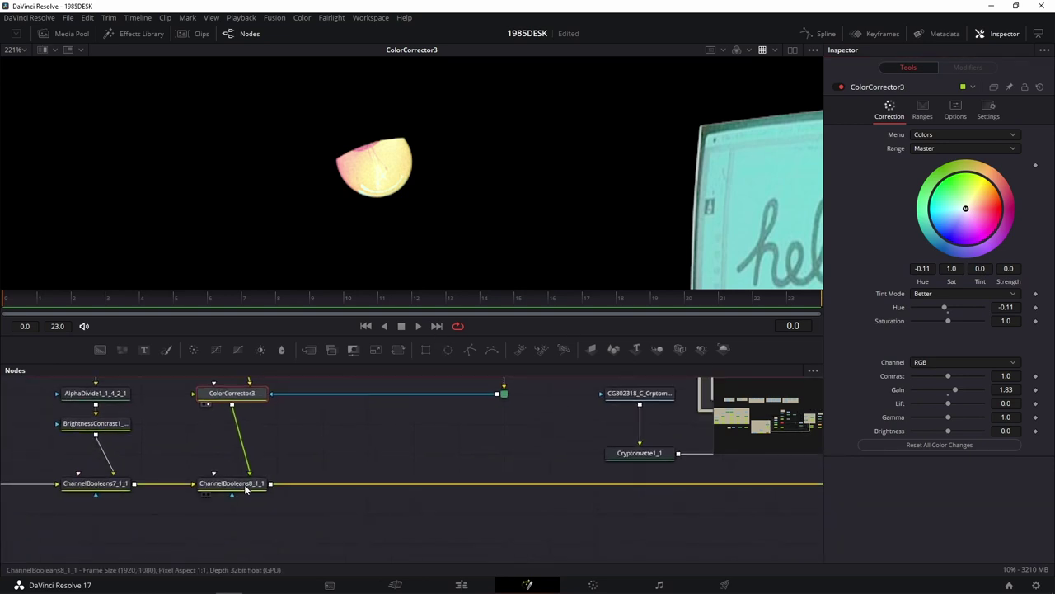
Toggle ColorCorrector3 off and back on to compare the bulb with and without correction
{"action": "scroll", "coordinate": [496, 237], "scroll_direction": "up", "scroll_amount": 2}
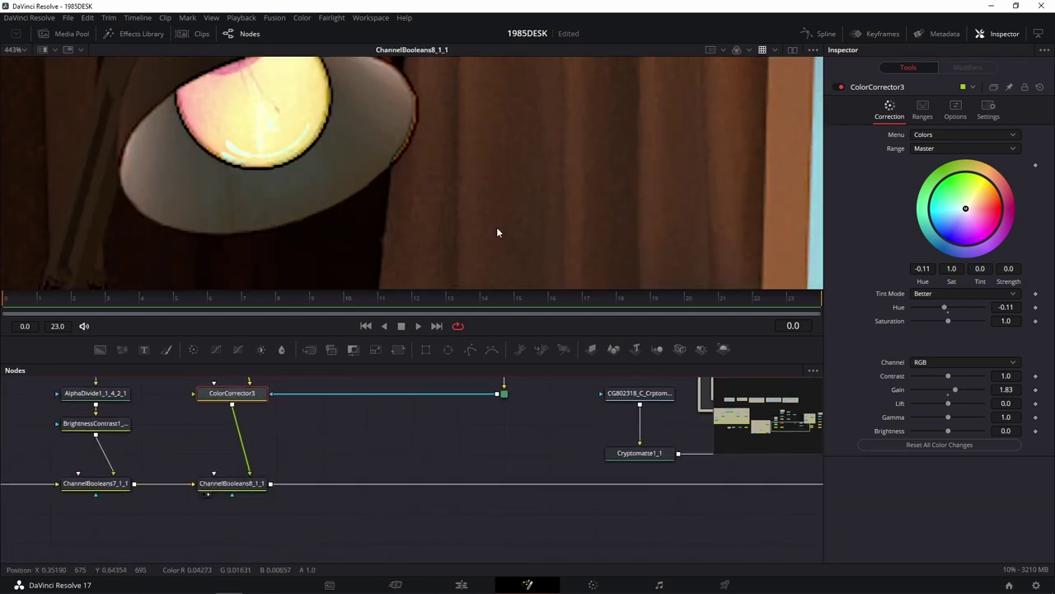
{"action": "left_click_drag", "start_coordinate": [476, 420], "coordinate": [492, 464]}
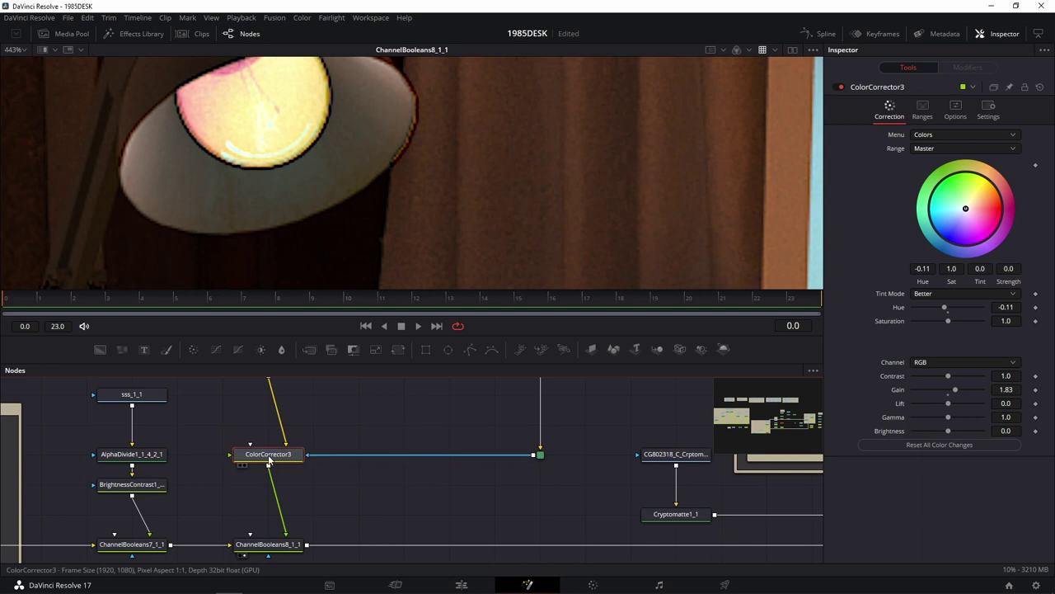
{"action": "left_click", "coordinate": [840, 86]}
{"action": "left_click", "coordinate": [841, 86]}
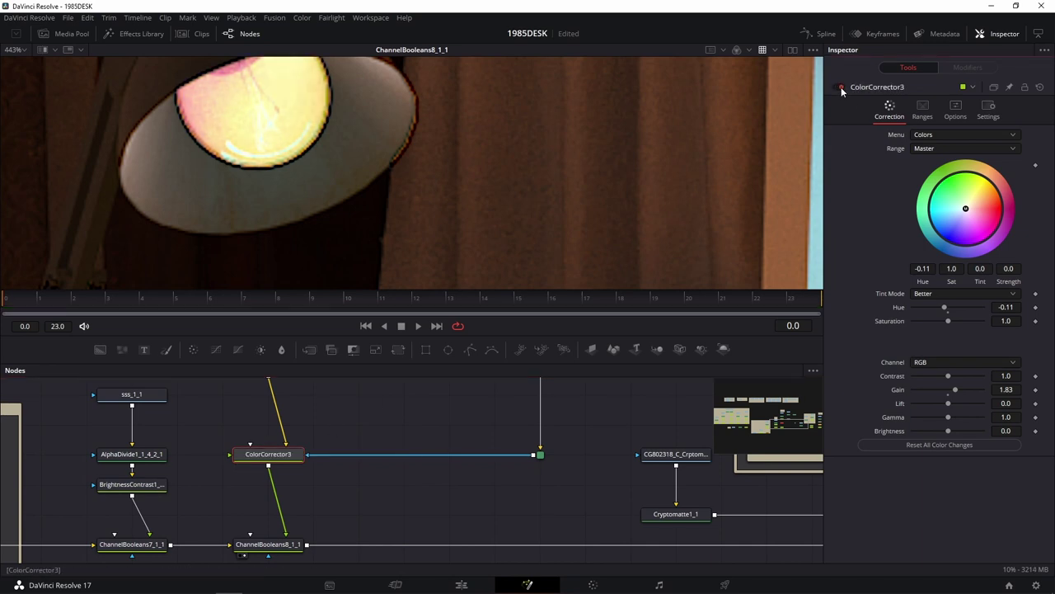
View transmission, AlphaDivide, ColorCorrector3, ChannelBooleans8_1_1 and ChannelBooleans7_1_1 outputs in turn
{"action": "scroll", "coordinate": [375, 409], "scroll_direction": "down", "scroll_amount": 1}
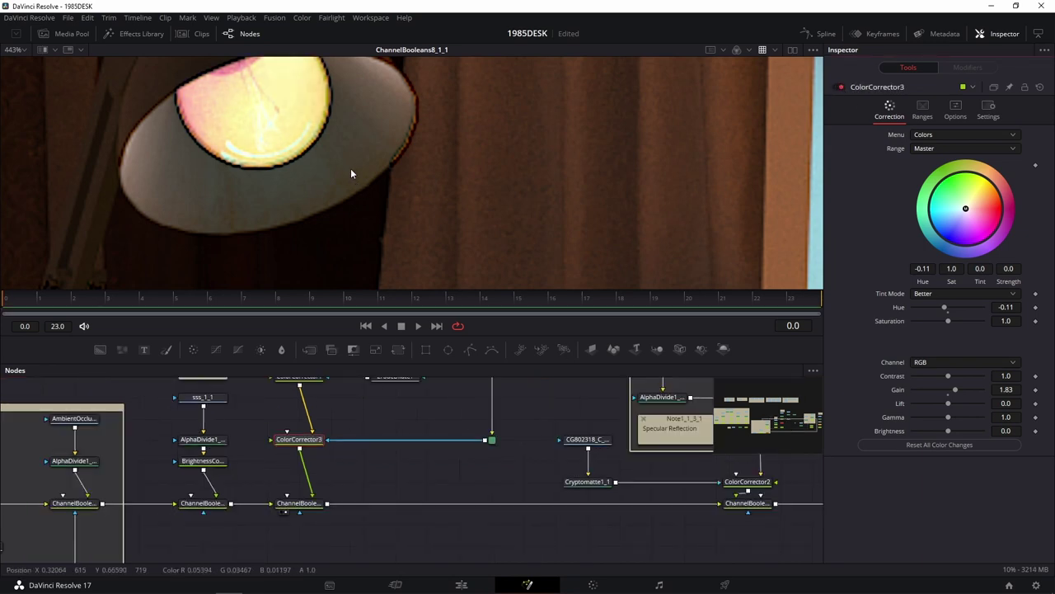
{"action": "scroll", "coordinate": [350, 168], "scroll_direction": "down", "scroll_amount": 1}
{"action": "scroll", "coordinate": [351, 168], "scroll_direction": "down", "scroll_amount": 1}
{"action": "left_click_drag", "start_coordinate": [353, 172], "coordinate": [398, 184]}
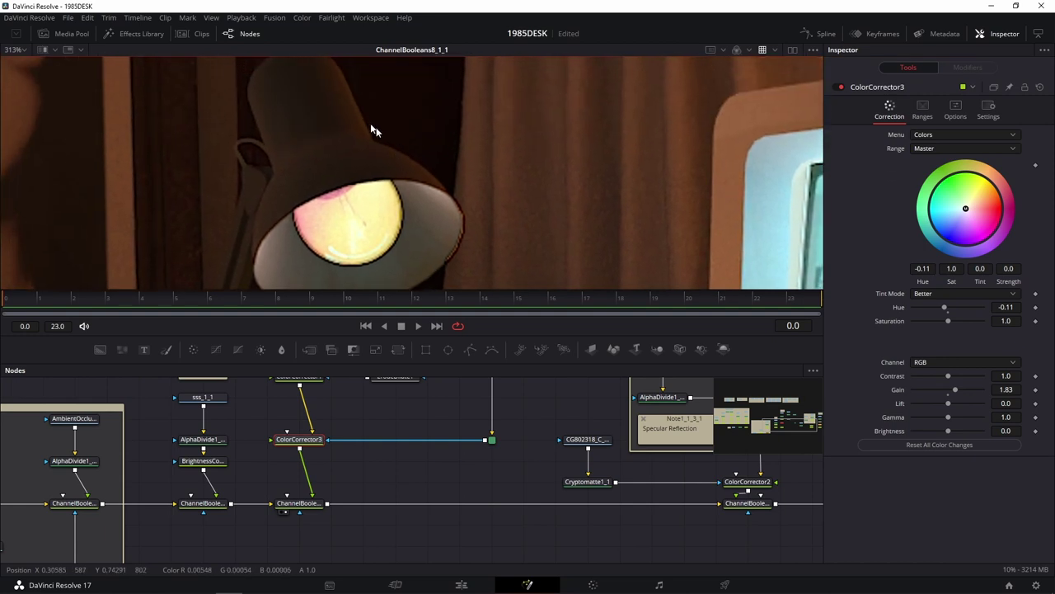
{"action": "left_click_drag", "start_coordinate": [212, 501], "coordinate": [381, 536]}
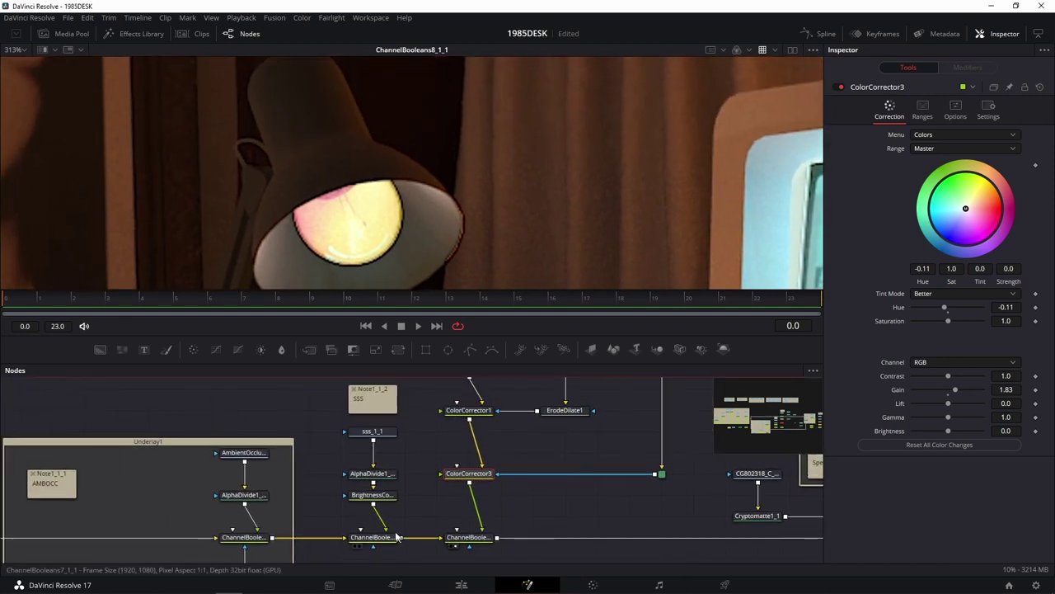
{"action": "scroll", "coordinate": [470, 421], "scroll_direction": "up", "scroll_amount": 2}
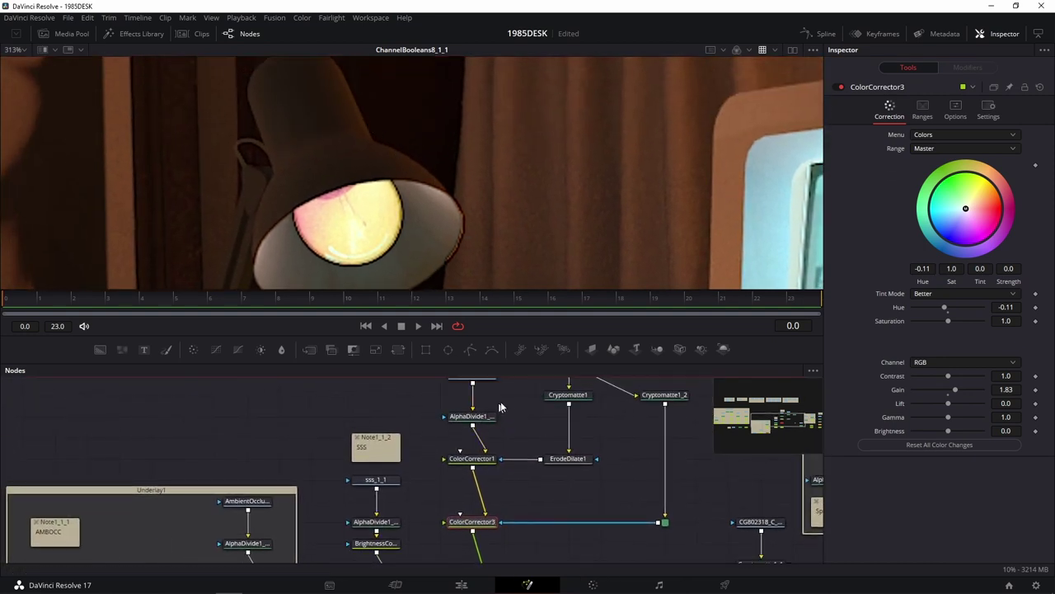
{"action": "scroll", "coordinate": [474, 410], "scroll_direction": "up", "scroll_amount": 1}
{"action": "left_click_drag", "start_coordinate": [474, 409], "coordinate": [516, 185]}
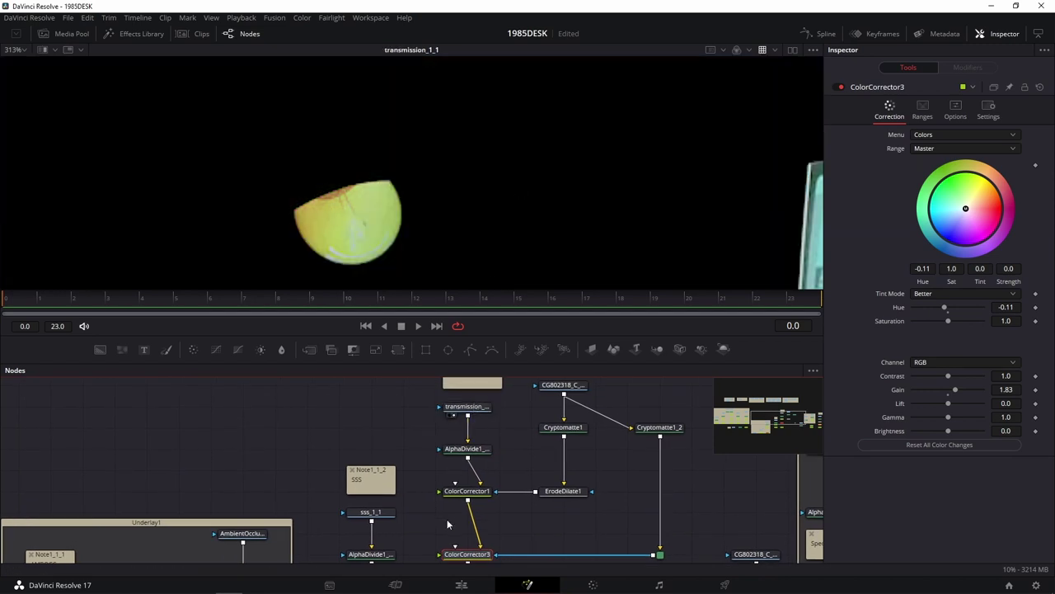
{"action": "left_click_drag", "start_coordinate": [477, 450], "coordinate": [558, 223]}
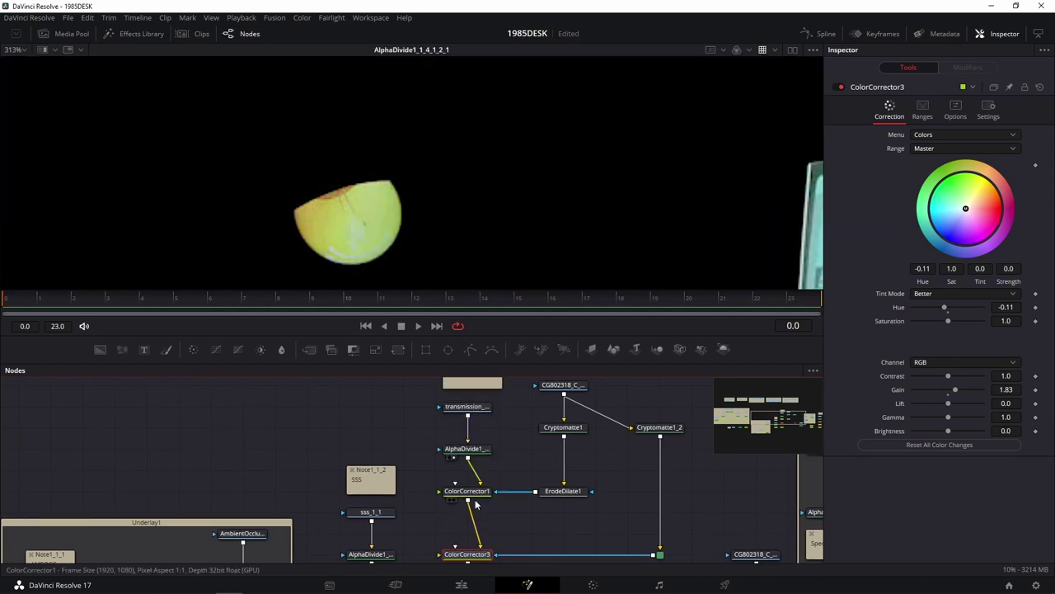
{"action": "left_click_drag", "start_coordinate": [466, 554], "coordinate": [541, 200]}
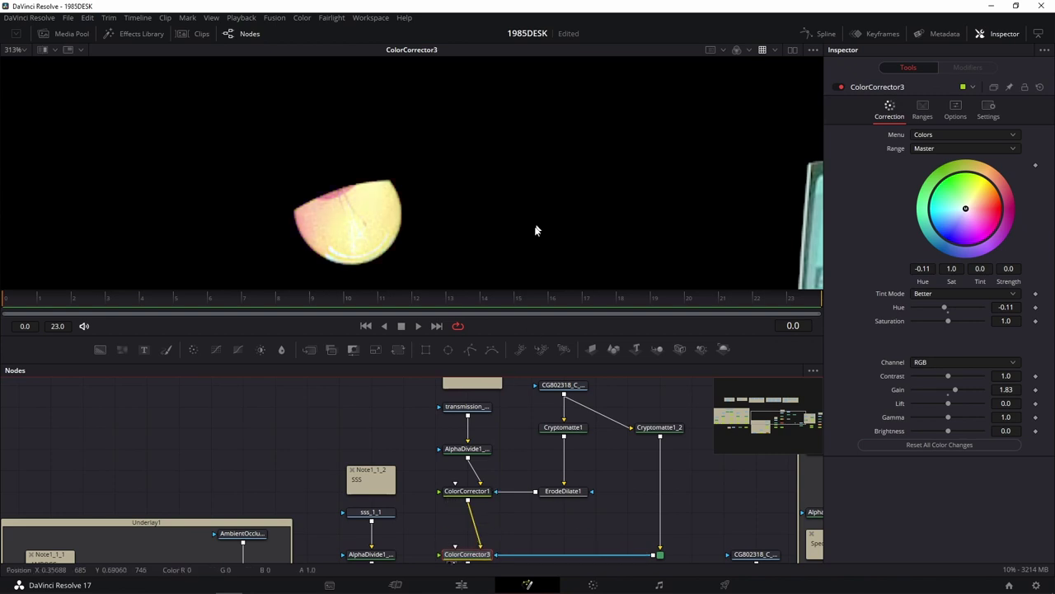
{"action": "left_click_drag", "start_coordinate": [522, 527], "coordinate": [517, 433]}
{"action": "left_click_drag", "start_coordinate": [461, 525], "coordinate": [573, 178]}
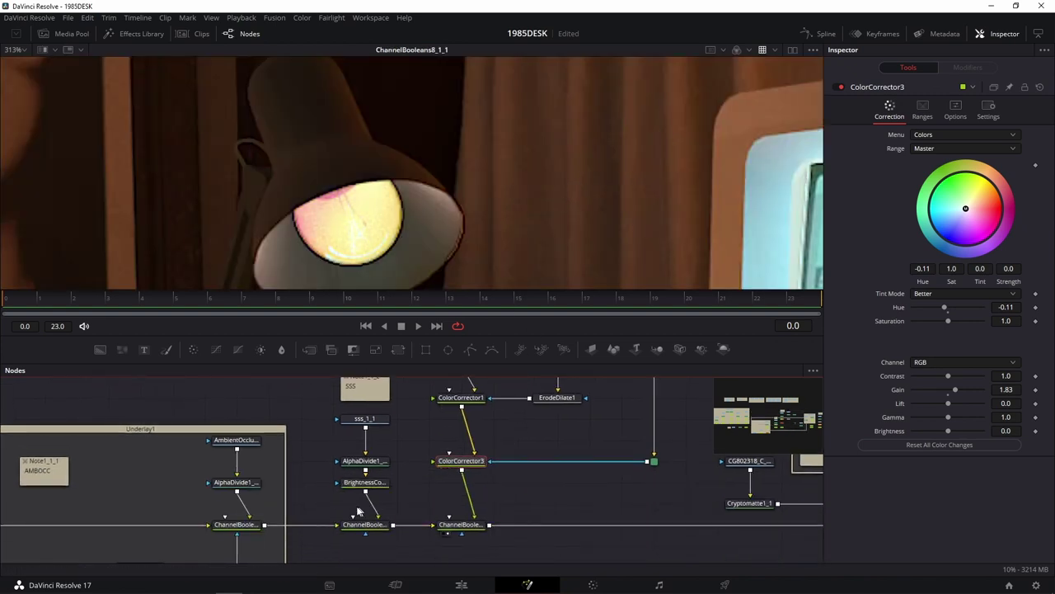
{"action": "left_click_drag", "start_coordinate": [361, 524], "coordinate": [504, 207]}
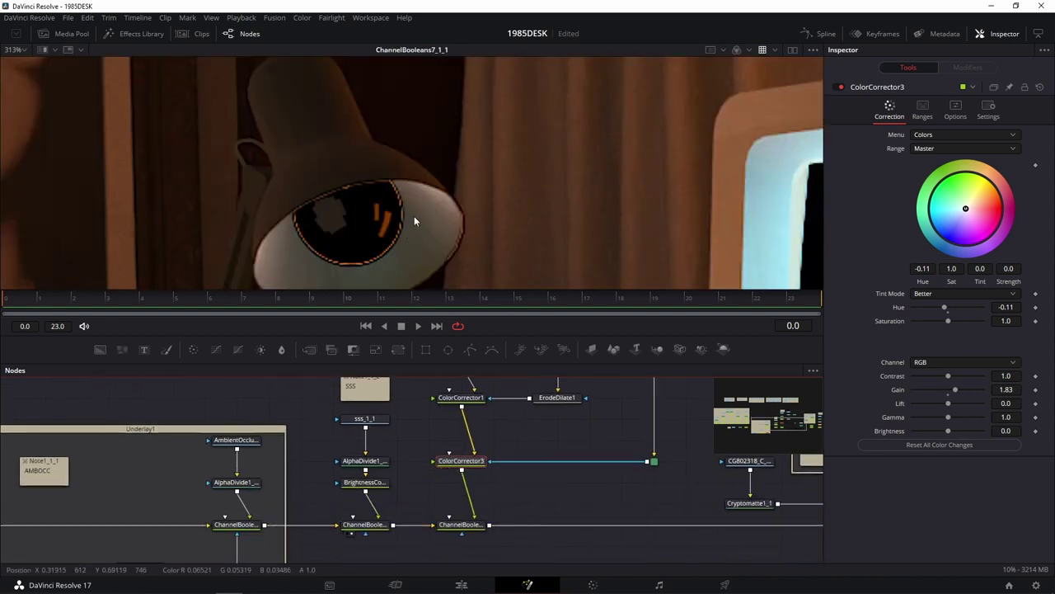
View ChannelBooleans19's output, then ChannelBooleans18_1_1_1's output
{"action": "scroll", "coordinate": [313, 536], "scroll_direction": "down", "scroll_amount": 2}
{"action": "scroll", "coordinate": [313, 536], "scroll_direction": "left", "scroll_amount": 5}
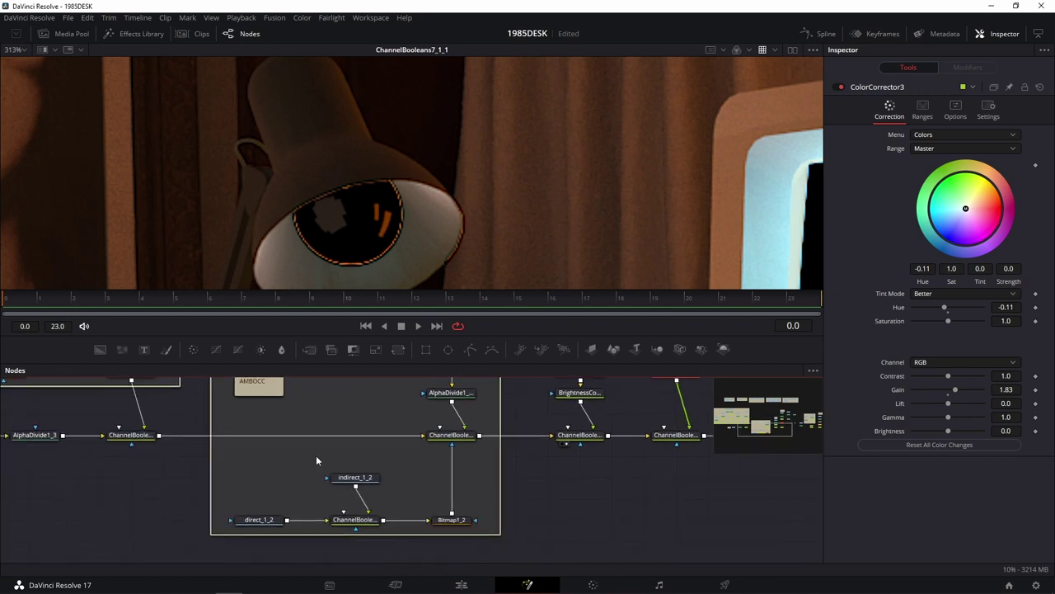
{"action": "scroll", "coordinate": [140, 471], "scroll_direction": "left", "scroll_amount": 4}
{"action": "scroll", "coordinate": [140, 471], "scroll_direction": "up", "scroll_amount": 1}
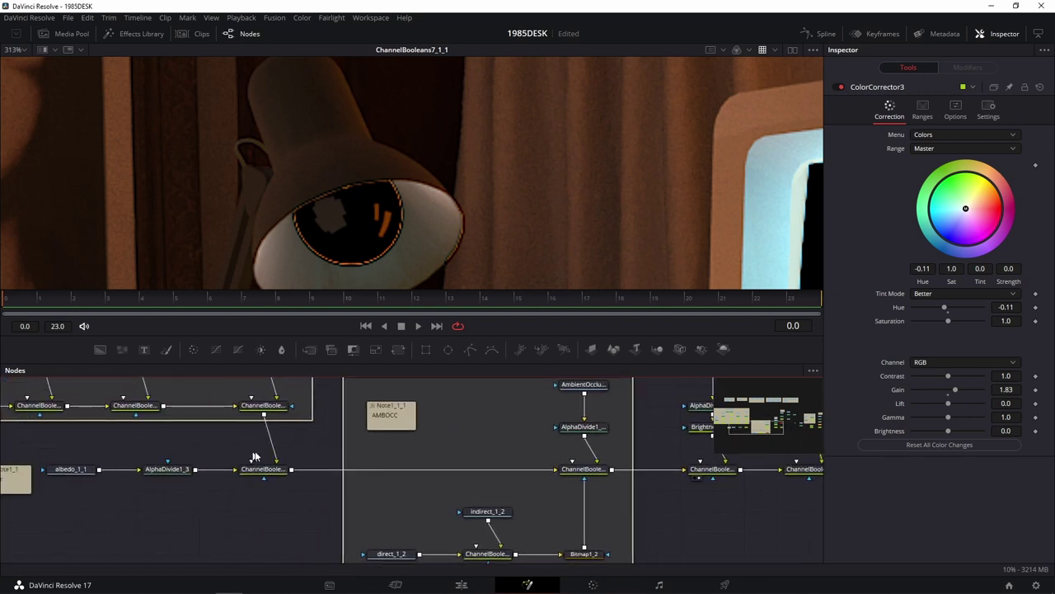
{"action": "left_click_drag", "start_coordinate": [260, 468], "coordinate": [410, 223]}
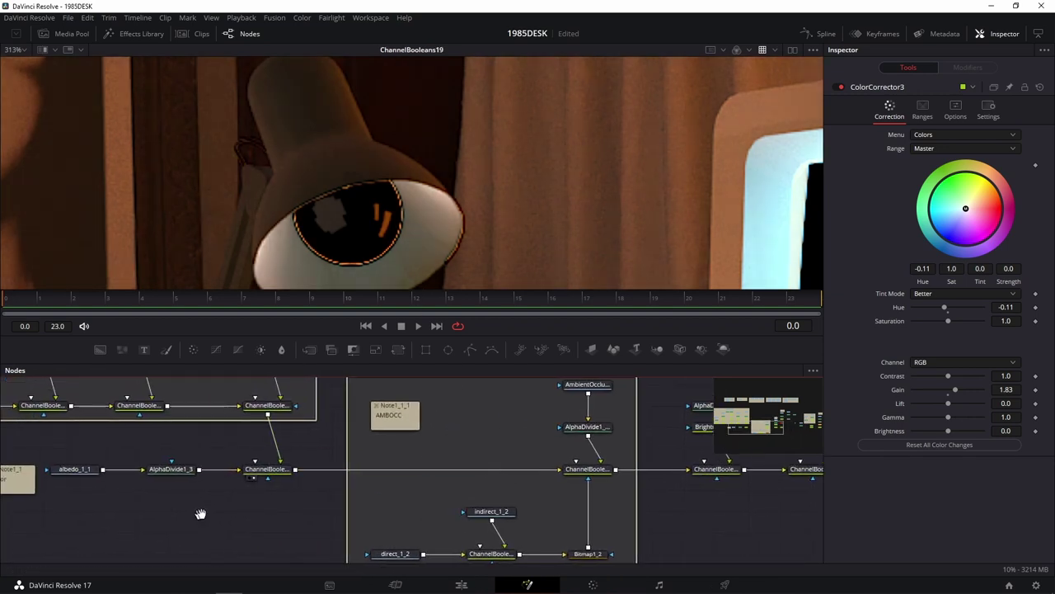
{"action": "scroll", "coordinate": [214, 504], "scroll_direction": "down", "scroll_amount": 1}
{"action": "scroll", "coordinate": [222, 483], "scroll_direction": "left", "scroll_amount": 2}
{"action": "scroll", "coordinate": [222, 483], "scroll_direction": "up", "scroll_amount": 1}
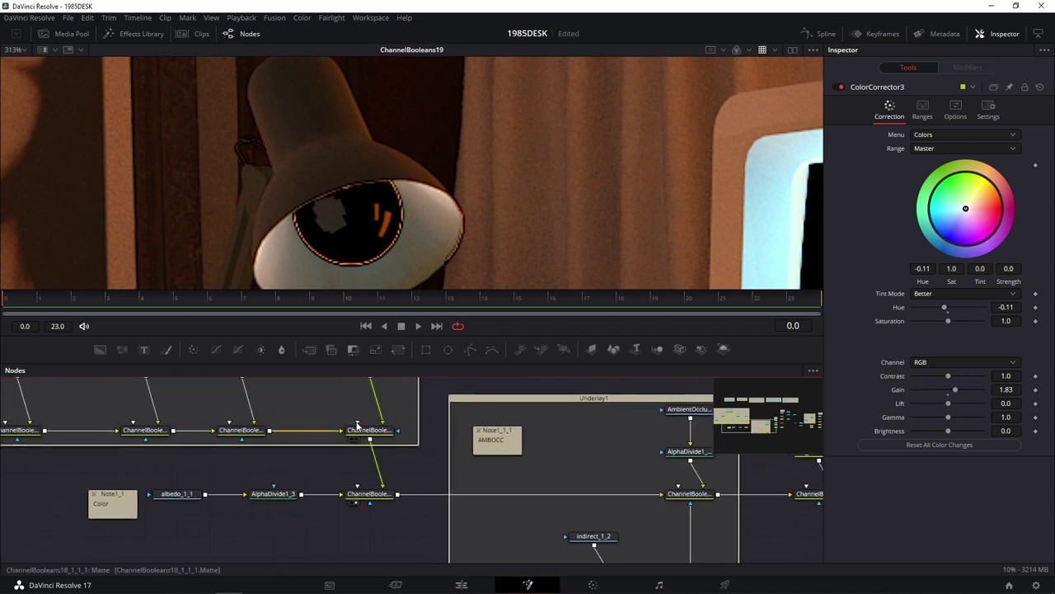
{"action": "left_click_drag", "start_coordinate": [369, 430], "coordinate": [404, 220]}
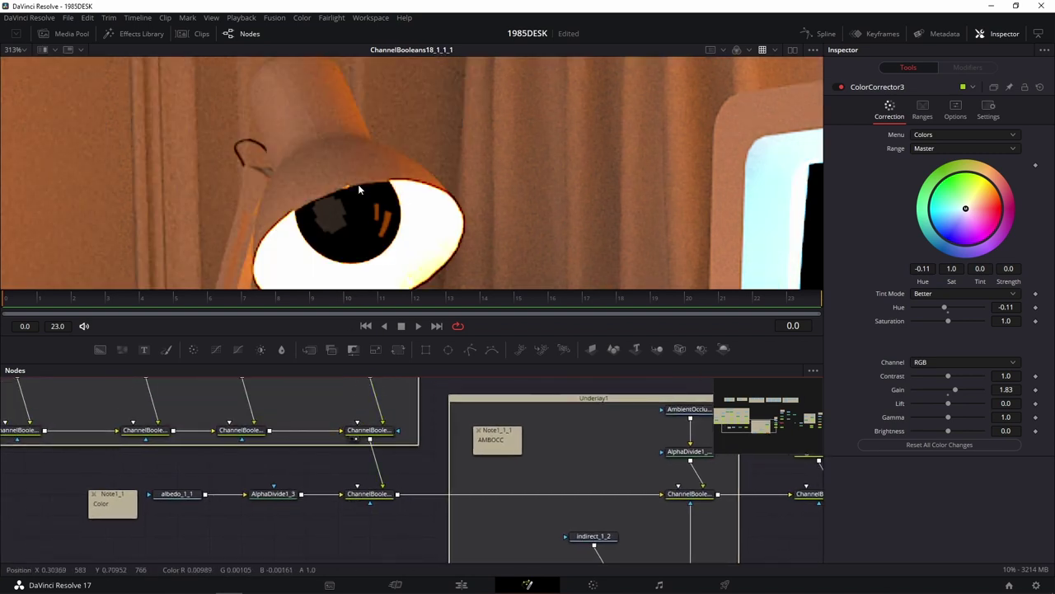
{"action": "scroll", "coordinate": [246, 463], "scroll_direction": "down", "scroll_amount": 2}
{"action": "scroll", "coordinate": [246, 463], "scroll_direction": "down", "scroll_amount": 2}
Preview ColorCorrector9, ChannelBooleans15_1 and ChannelBooleans18_2 in turn, then select ChannelBooleans19
{"action": "scroll", "coordinate": [356, 493], "scroll_direction": "down", "scroll_amount": 2}
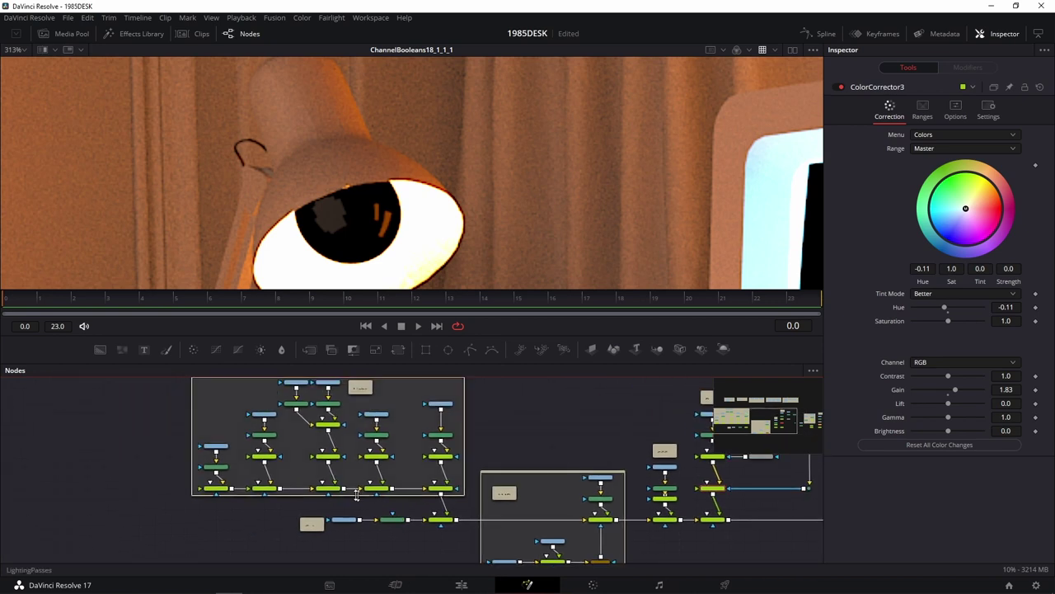
{"action": "left_click_drag", "start_coordinate": [216, 488], "coordinate": [323, 291]}
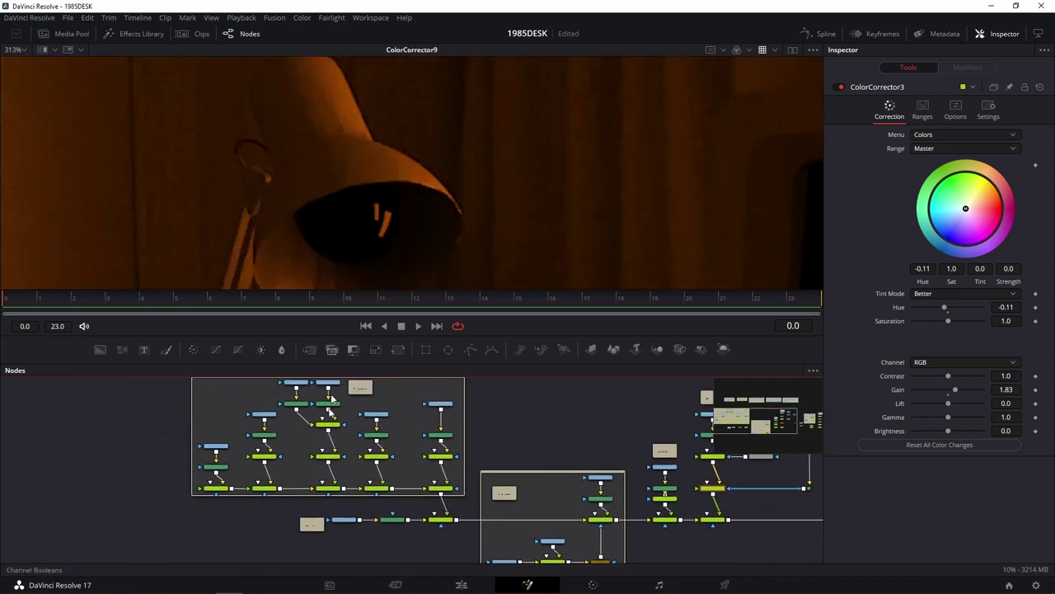
{"action": "left_click_drag", "start_coordinate": [264, 488], "coordinate": [443, 195]}
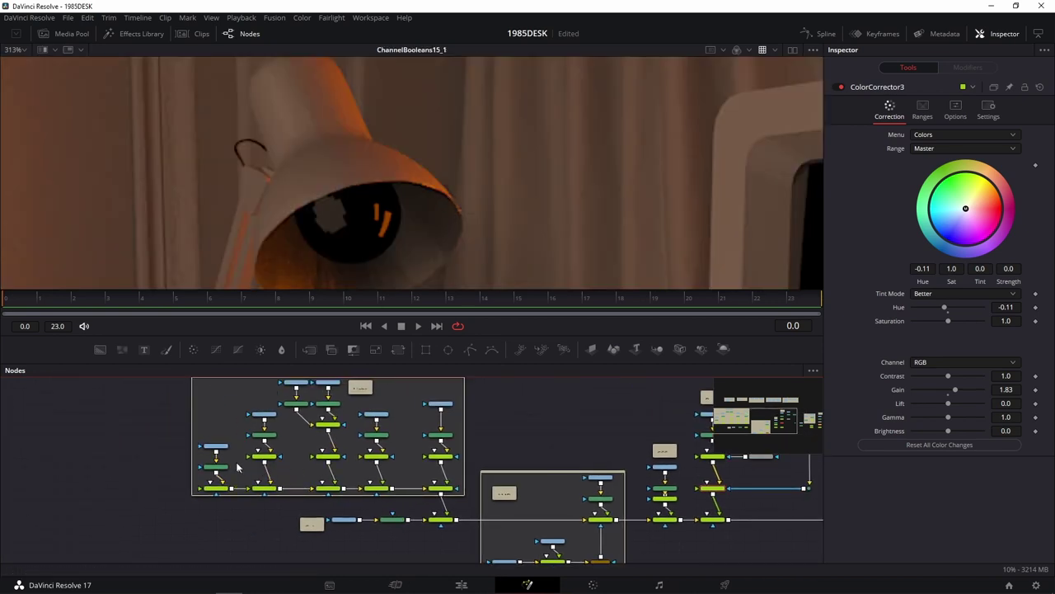
{"action": "left_click_drag", "start_coordinate": [328, 488], "coordinate": [482, 265]}
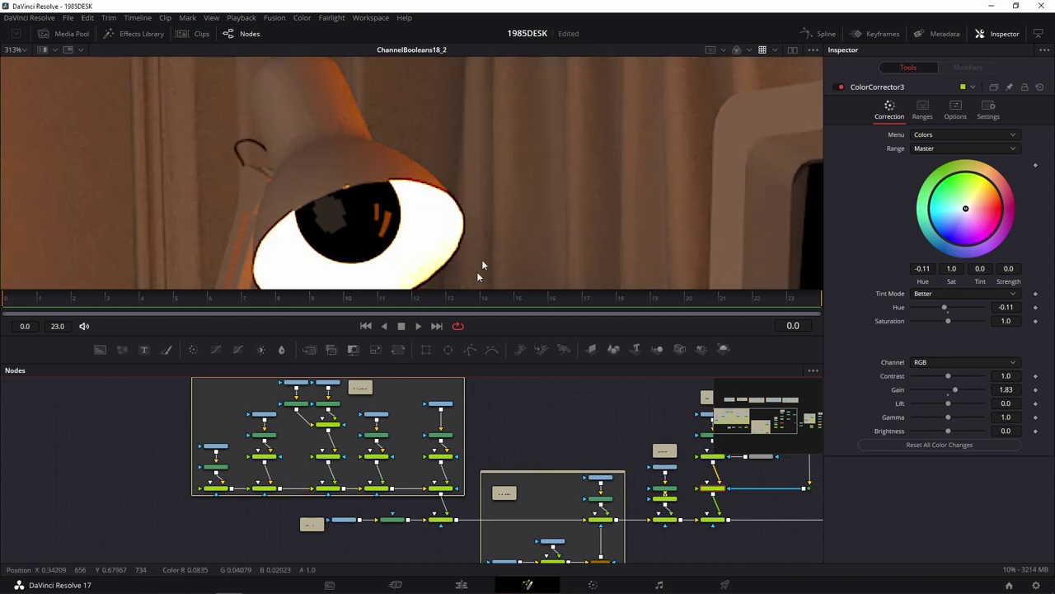
{"action": "scroll", "coordinate": [443, 511], "scroll_direction": "up", "scroll_amount": 5}
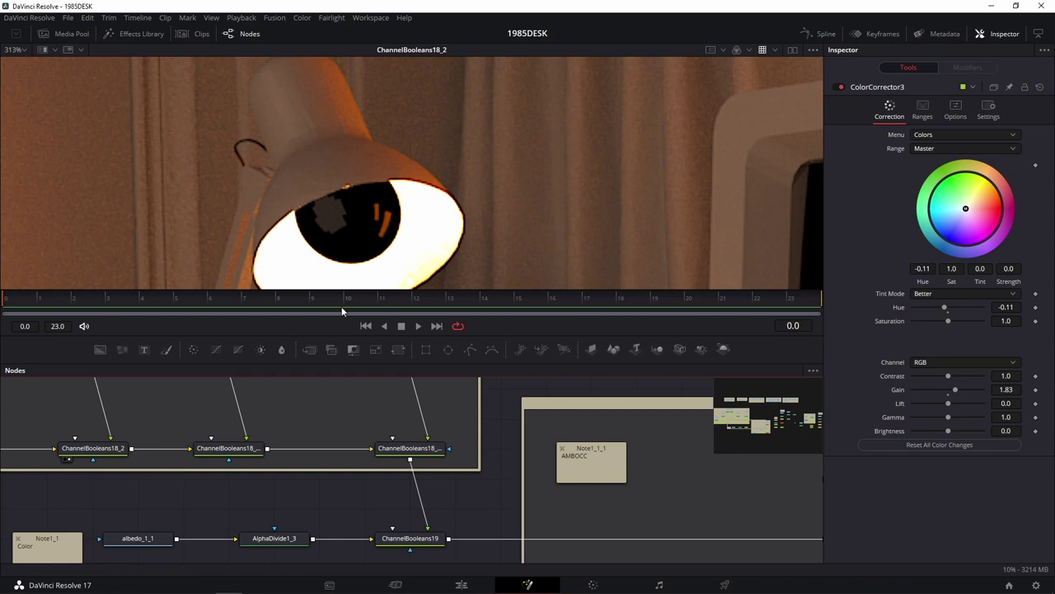
{"action": "left_click", "coordinate": [412, 537]}
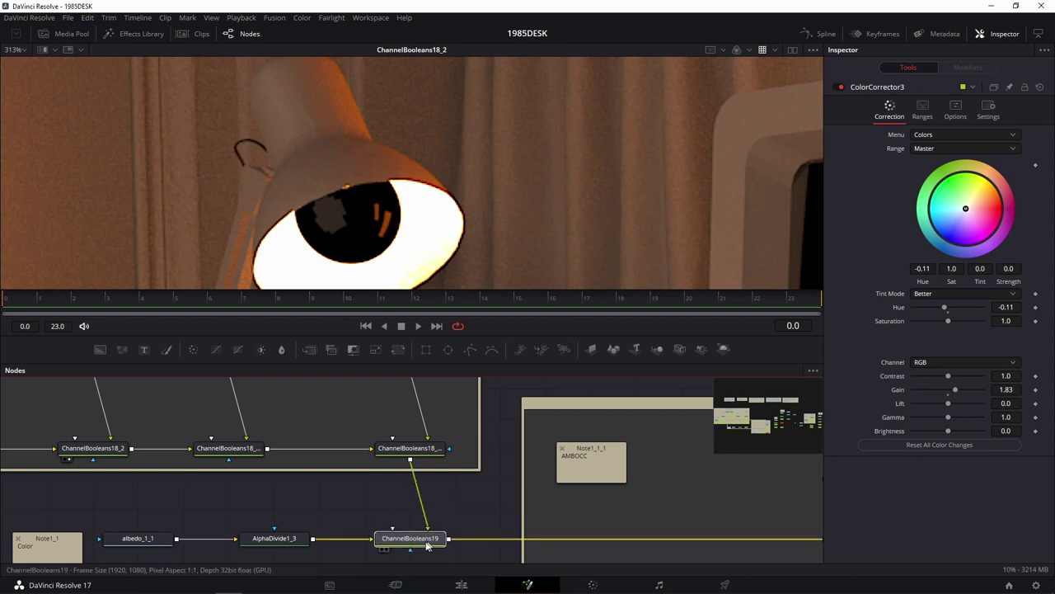
Compare ChannelBooleans18_1_1_1, ChannelBooleans19 and AlphaDivide1_3 in the viewer, ending on ChannelBooleans19
{"action": "left_click_drag", "start_coordinate": [409, 447], "coordinate": [536, 181]}
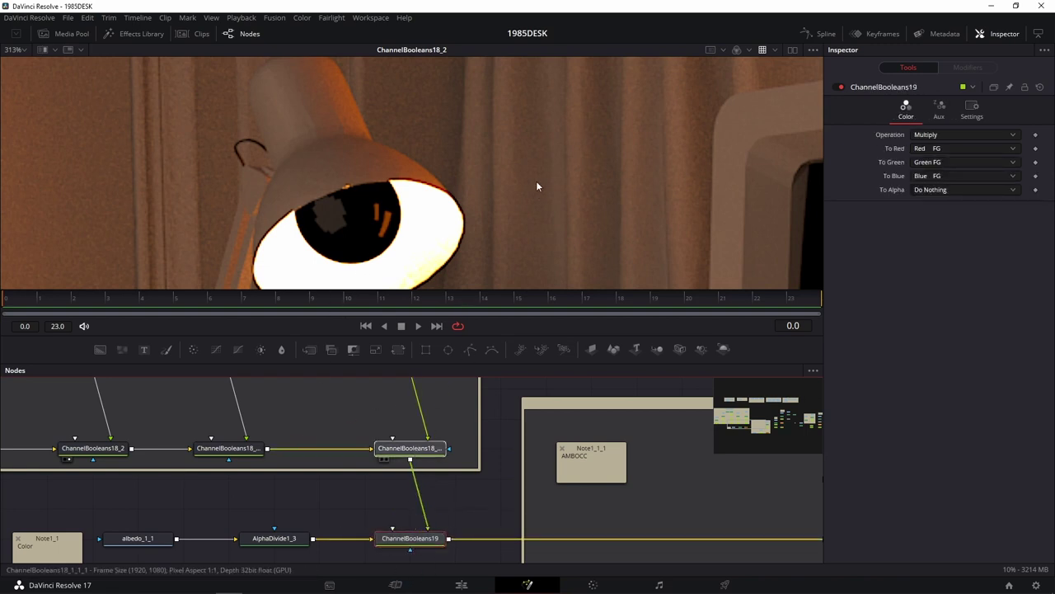
{"action": "left_click_drag", "start_coordinate": [423, 541], "coordinate": [318, 215]}
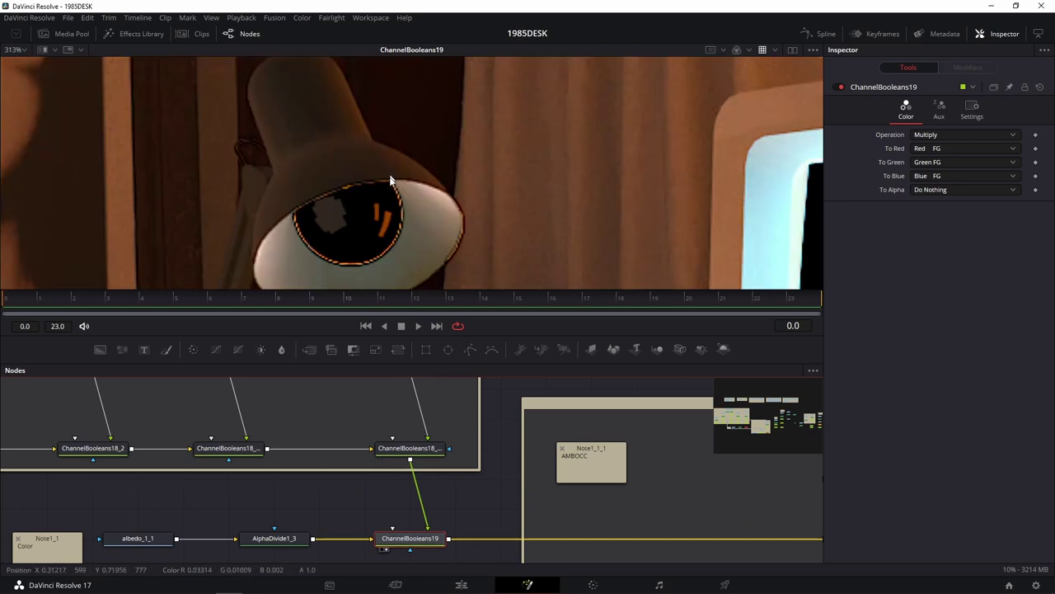
{"action": "left_click", "coordinate": [277, 540]}
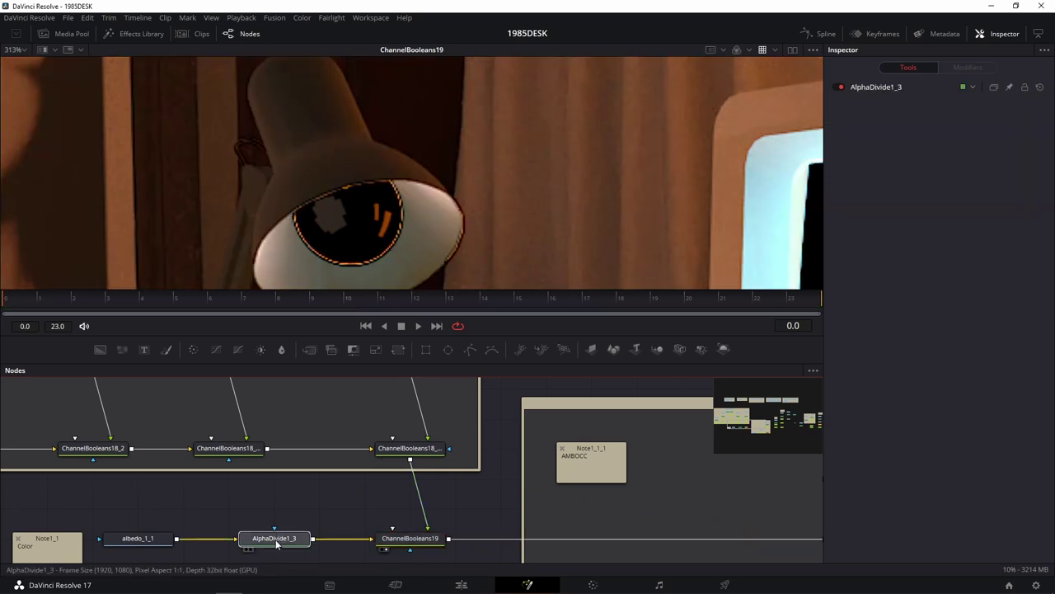
{"action": "key", "text": "1"}
{"action": "left_click_drag", "start_coordinate": [413, 540], "coordinate": [353, 198]}
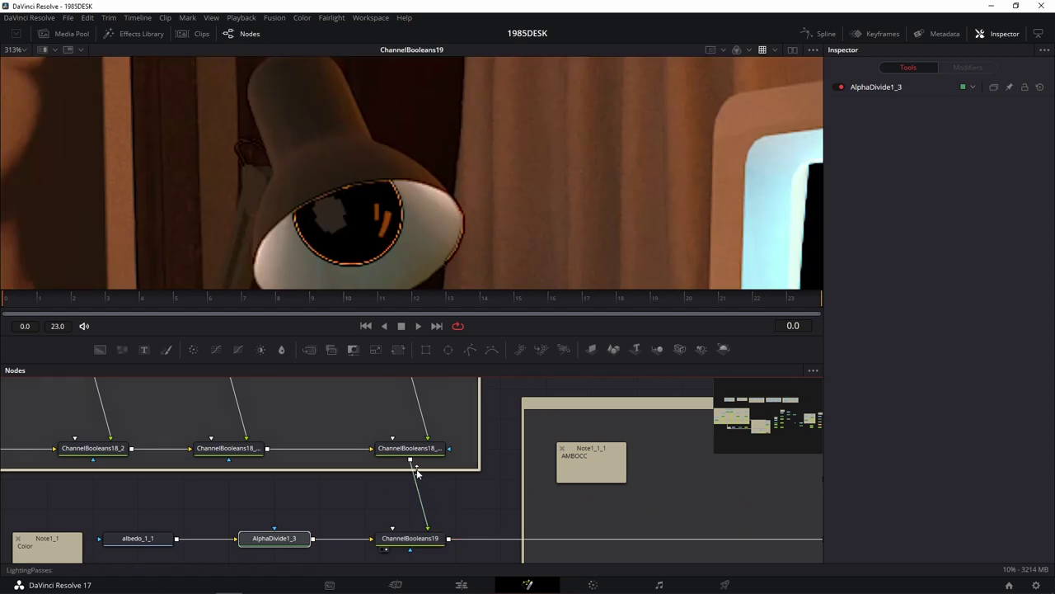
{"action": "scroll", "coordinate": [503, 428], "scroll_direction": "down", "scroll_amount": 2}
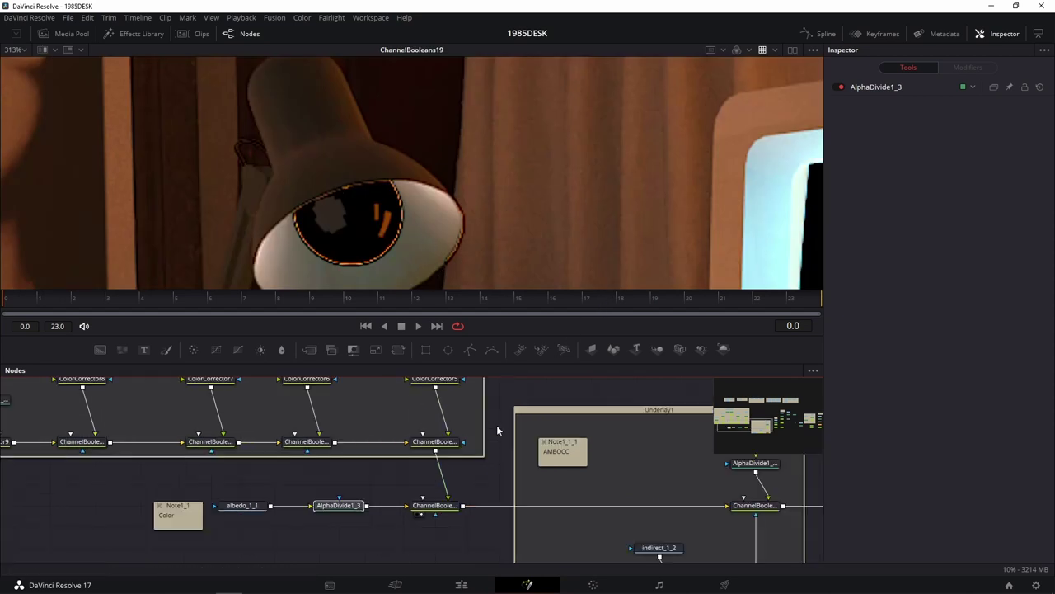
{"action": "scroll", "coordinate": [493, 422], "scroll_direction": "down", "scroll_amount": 2}
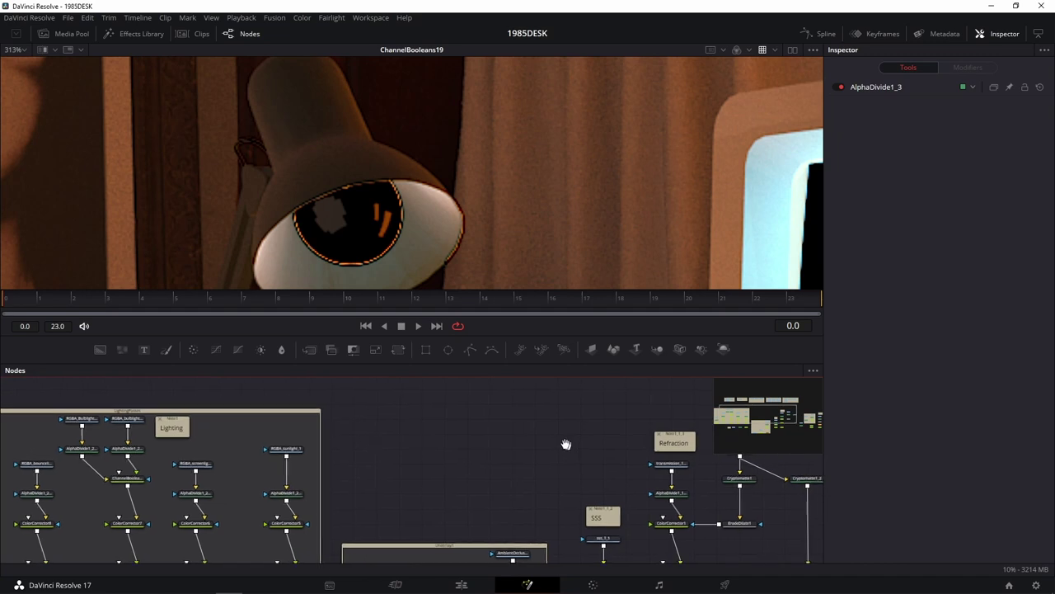
{"action": "scroll", "coordinate": [565, 442], "scroll_direction": "down", "scroll_amount": 2}
{"action": "scroll", "coordinate": [429, 415], "scroll_direction": "down", "scroll_amount": 3}
{"action": "scroll", "coordinate": [412, 404], "scroll_direction": "down", "scroll_amount": 1}
{"action": "mouse_move", "coordinate": [411, 401]}
{"action": "left_mouse_down"}
{"action": "mouse_move", "coordinate": [266, 515]}
{"action": "mouse_move", "coordinate": [407, 487]}
{"action": "mouse_move", "coordinate": [618, 507]}
{"action": "left_mouse_up"}
{"action": "scroll", "coordinate": [280, 508], "scroll_direction": "up", "scroll_amount": 3}
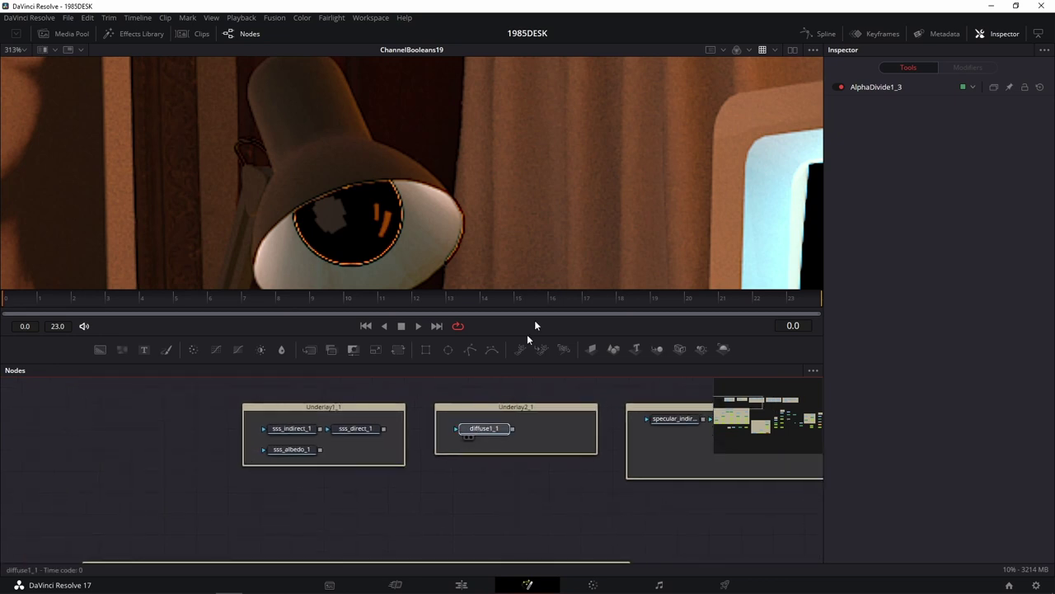
{"action": "key", "text": "1"}
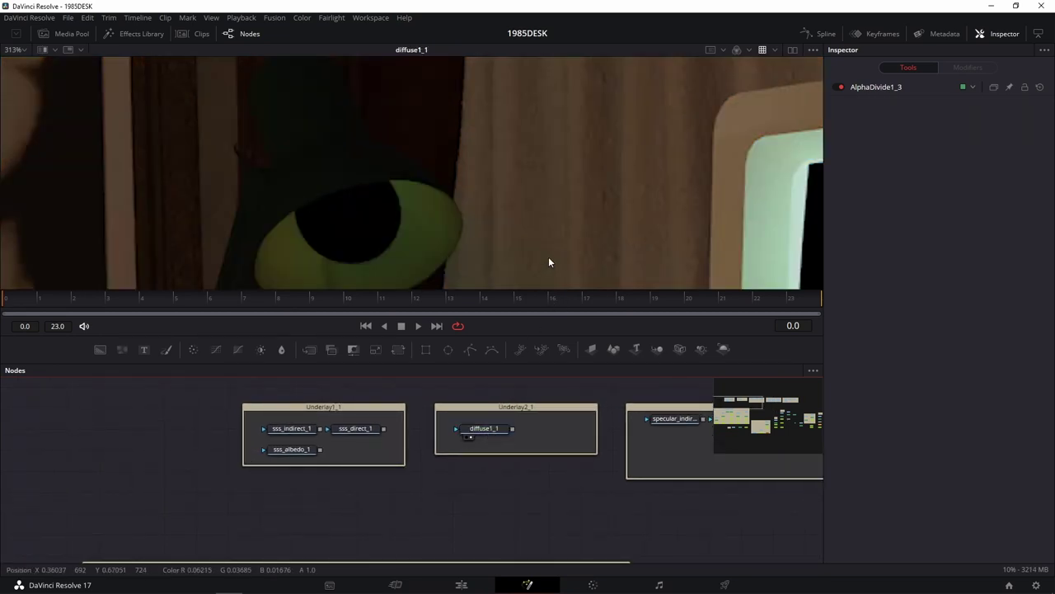
{"action": "left_click_drag", "start_coordinate": [681, 427], "coordinate": [438, 444]}
{"action": "scroll", "coordinate": [439, 448], "scroll_direction": "right", "scroll_amount": 3}
{"action": "scroll", "coordinate": [358, 509], "scroll_direction": "right", "scroll_amount": 1}
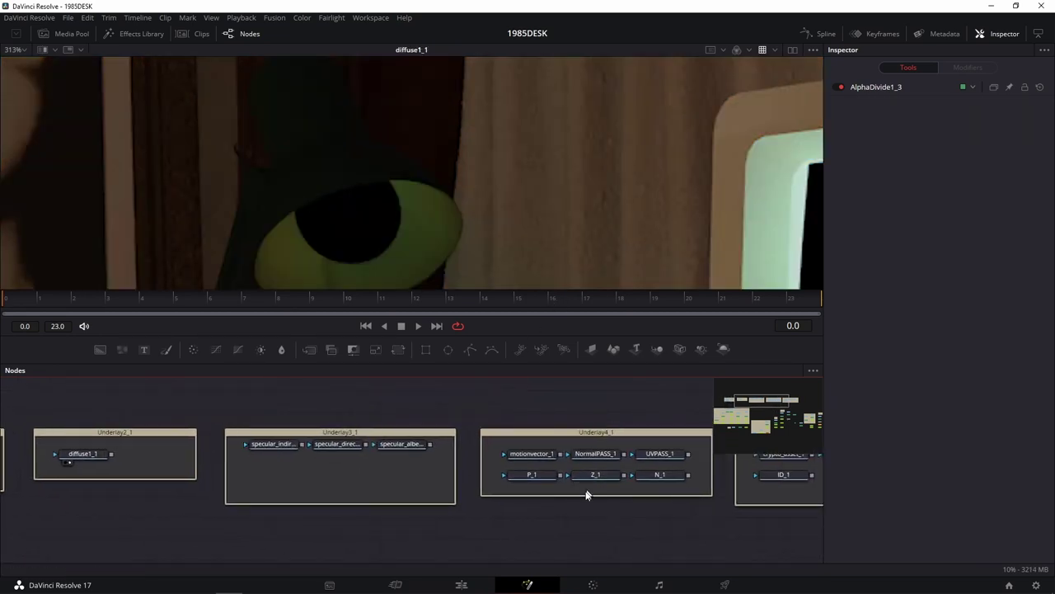
{"action": "scroll", "coordinate": [422, 528], "scroll_direction": "down", "scroll_amount": 2}
{"action": "left_click_drag", "start_coordinate": [412, 522], "coordinate": [582, 513]}
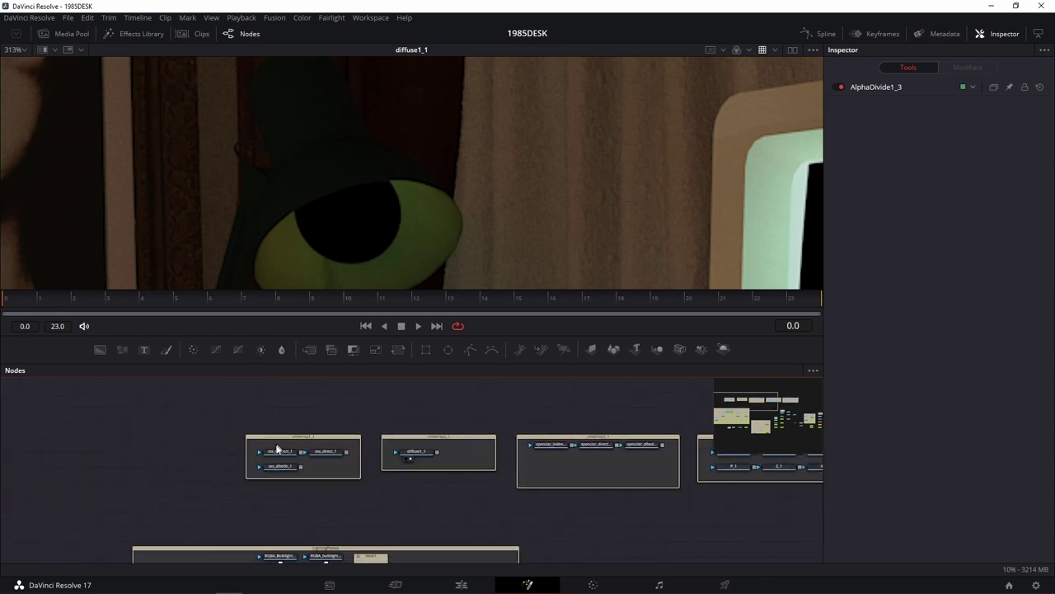
{"action": "scroll", "coordinate": [365, 488], "scroll_direction": "up", "scroll_amount": 3}
{"action": "left_click_drag", "start_coordinate": [355, 485], "coordinate": [145, 531]}
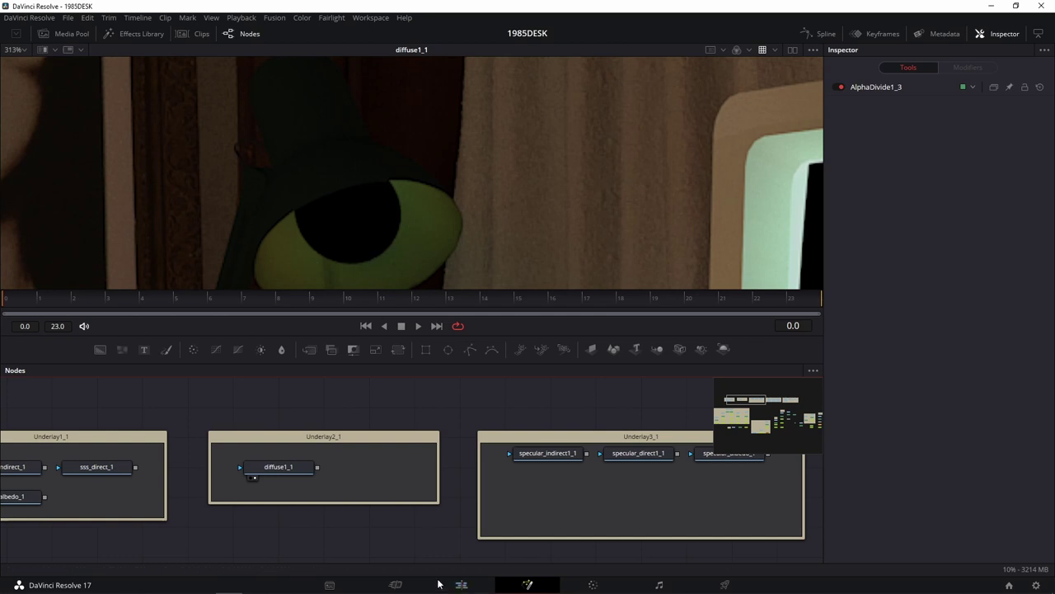
{"action": "scroll", "coordinate": [419, 483], "scroll_direction": "down", "scroll_amount": 1}
{"action": "scroll", "coordinate": [462, 499], "scroll_direction": "down", "scroll_amount": 4}
{"action": "scroll", "coordinate": [510, 517], "scroll_direction": "down", "scroll_amount": 3}
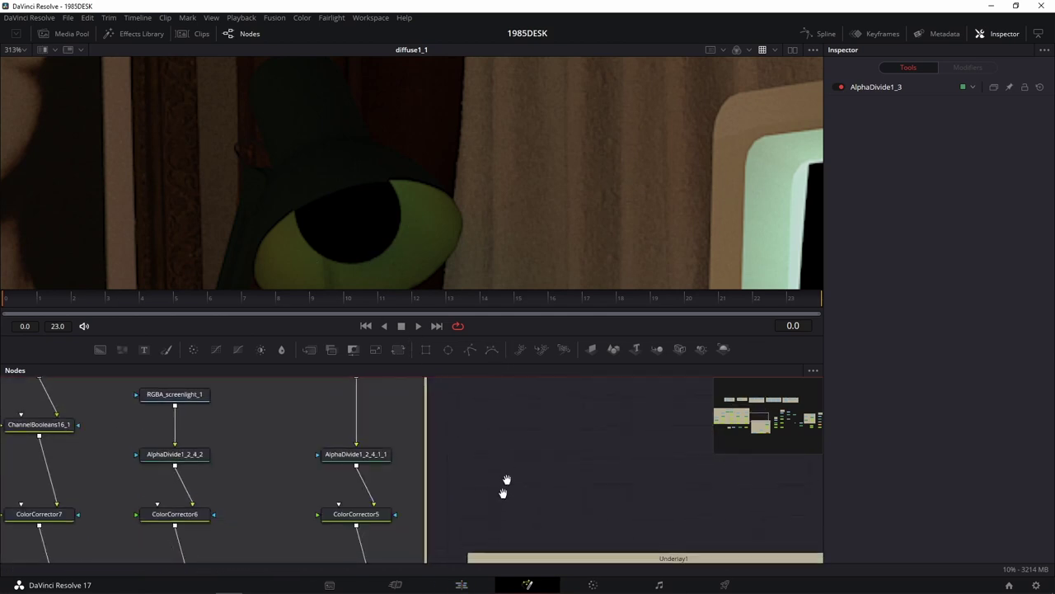
{"action": "scroll", "coordinate": [504, 486], "scroll_direction": "down", "scroll_amount": 3}
{"action": "scroll", "coordinate": [477, 503], "scroll_direction": "down", "scroll_amount": 1}
{"action": "left_click_drag", "start_coordinate": [478, 502], "coordinate": [511, 428]}
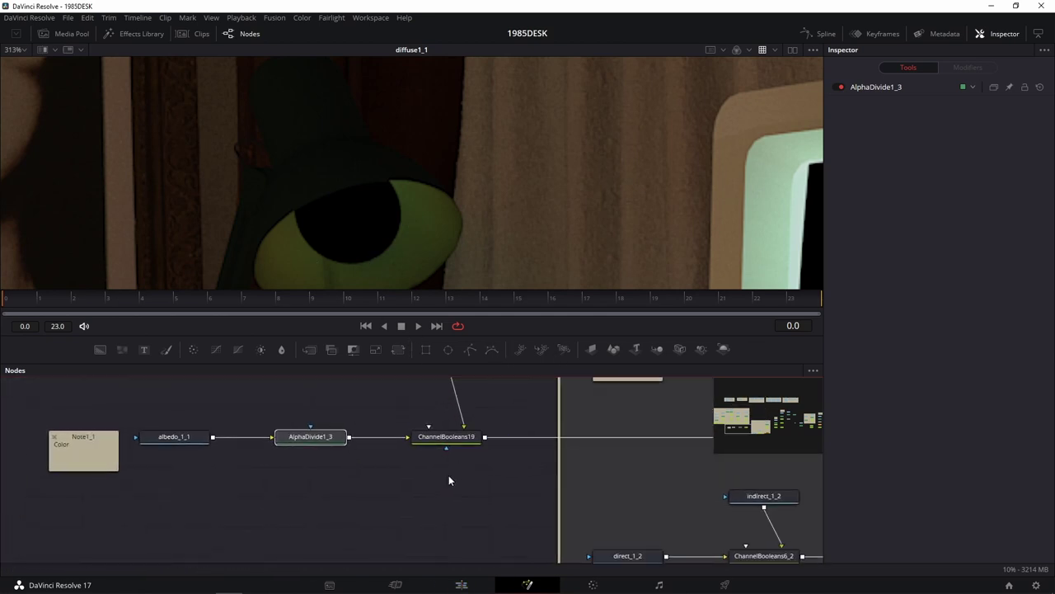
{"action": "scroll", "coordinate": [448, 479], "scroll_direction": "down", "scroll_amount": 2}
{"action": "left_click", "coordinate": [428, 456]}
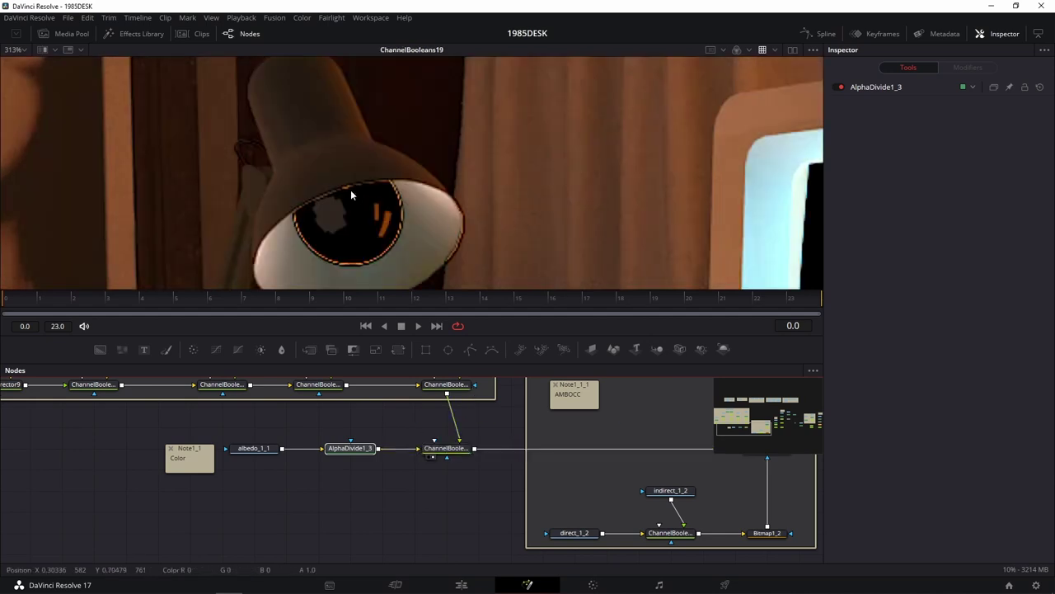
View ChannelBooleans19, then show ChannelBooleans18_1_1_1 in the viewer and deselect nodes
{"action": "scroll", "coordinate": [380, 241], "scroll_direction": "down", "scroll_amount": 1}
{"action": "scroll", "coordinate": [381, 240], "scroll_direction": "up", "scroll_amount": 3}
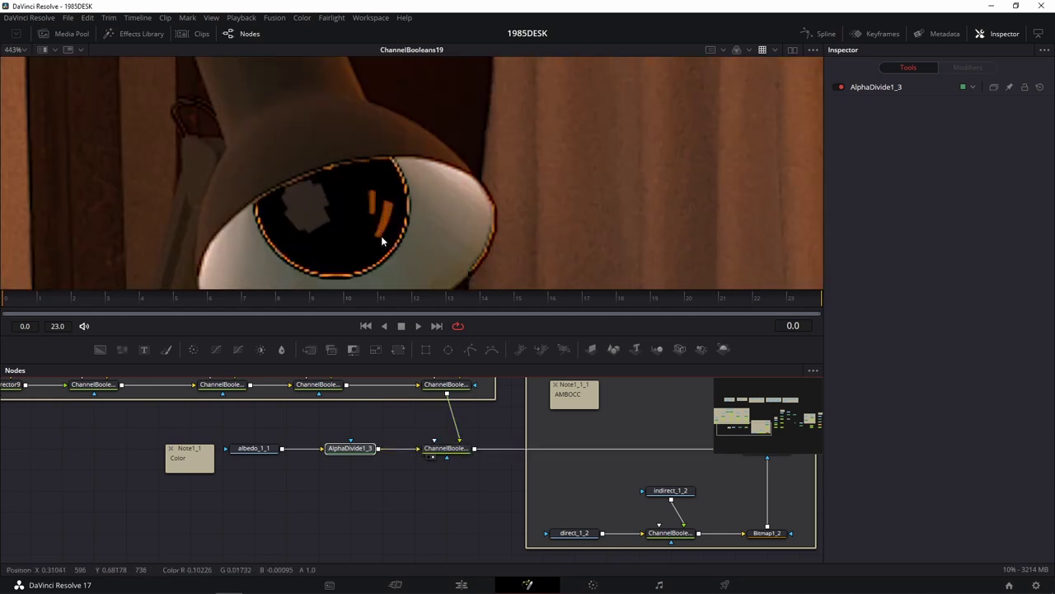
{"action": "mouse_move", "coordinate": [475, 414]}
{"action": "left_mouse_down"}
{"action": "mouse_move", "coordinate": [497, 463]}
{"action": "mouse_move", "coordinate": [501, 196]}
{"action": "left_mouse_up"}
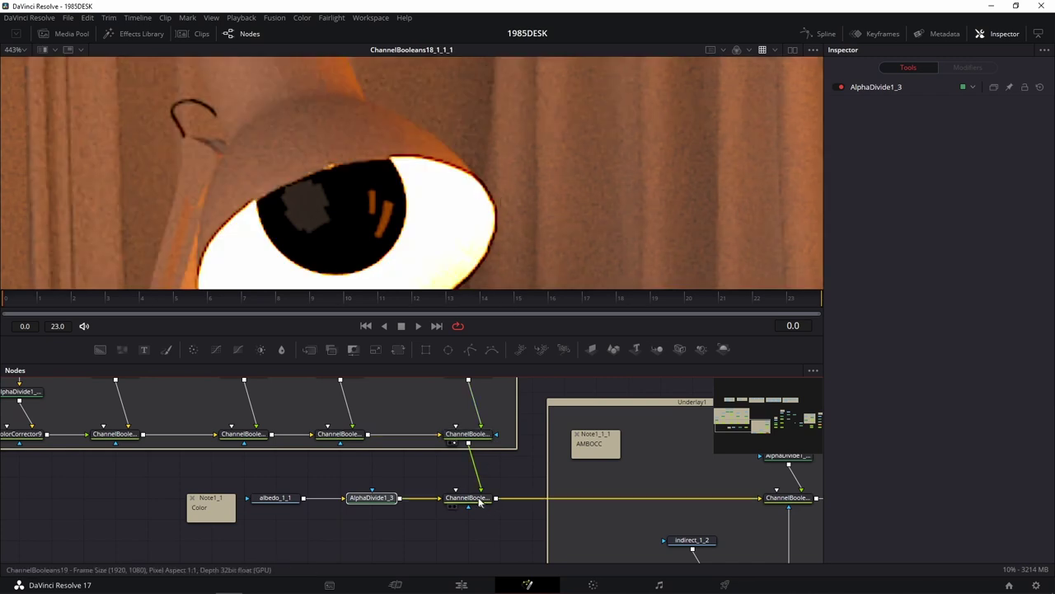
{"action": "left_click_drag", "start_coordinate": [486, 503], "coordinate": [522, 202]}
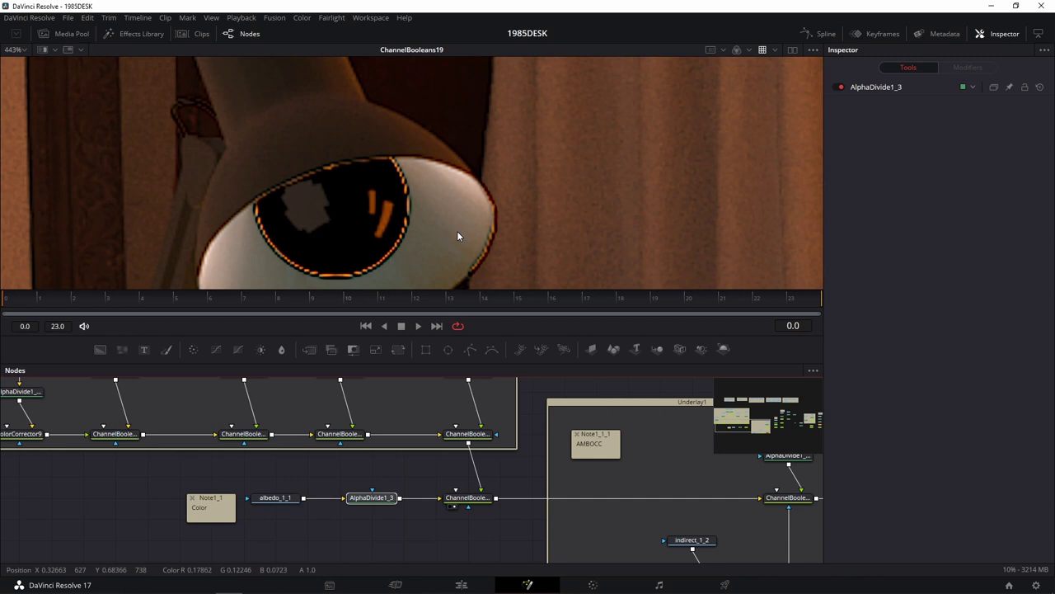
{"action": "scroll", "coordinate": [456, 231], "scroll_direction": "down", "scroll_amount": 2}
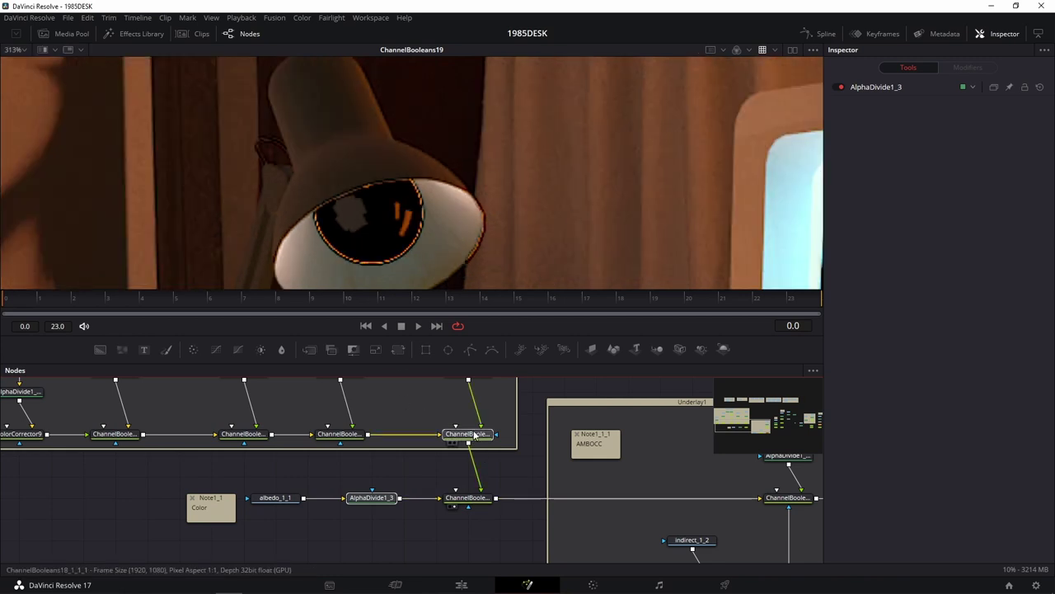
{"action": "key", "text": "1"}
{"action": "left_click", "coordinate": [475, 506]}
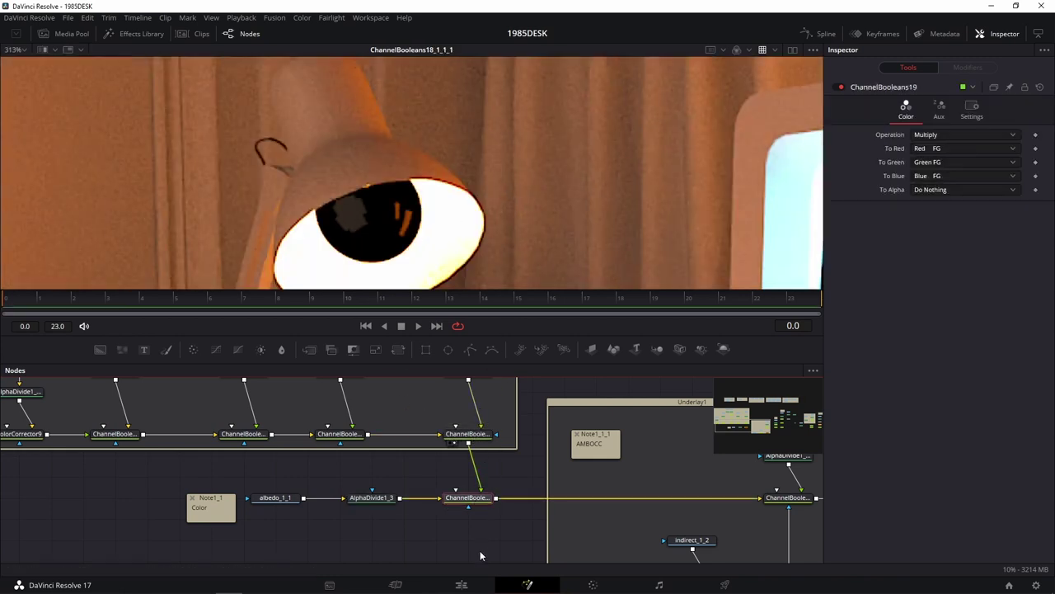
{"action": "scroll", "coordinate": [479, 544], "scroll_direction": "down", "scroll_amount": 2}
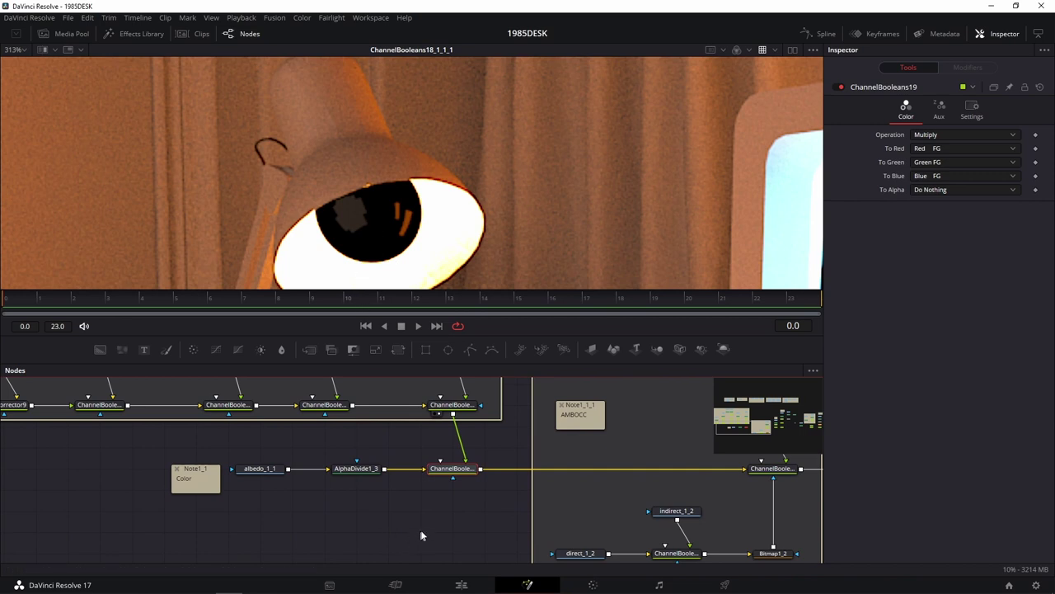
{"action": "left_click", "coordinate": [439, 527]}
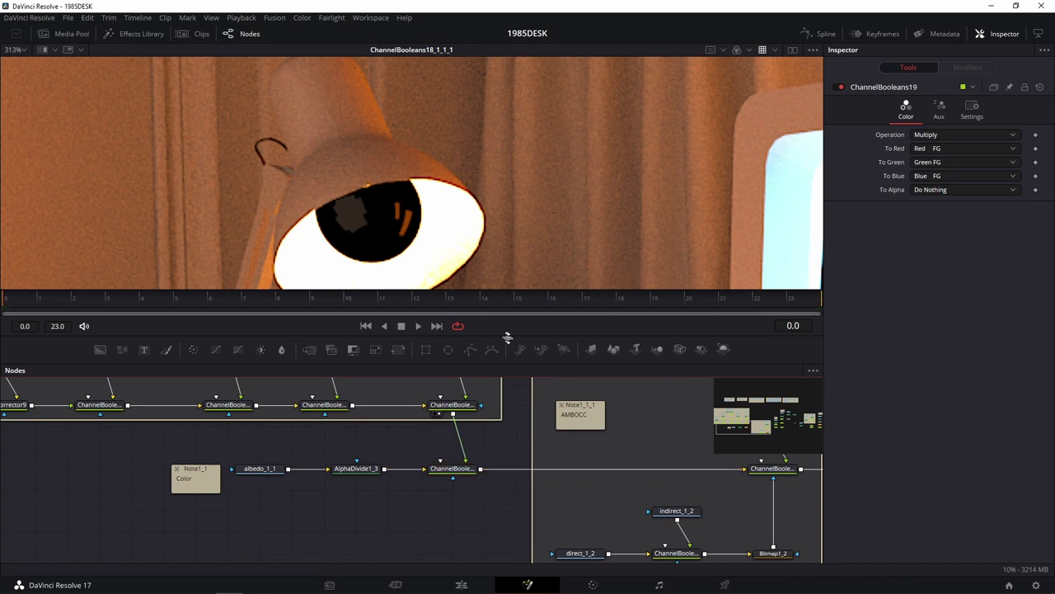
Add a Polygon mask and trace a closed outline around the bright white oval's edge
{"action": "left_click", "coordinate": [469, 348]}
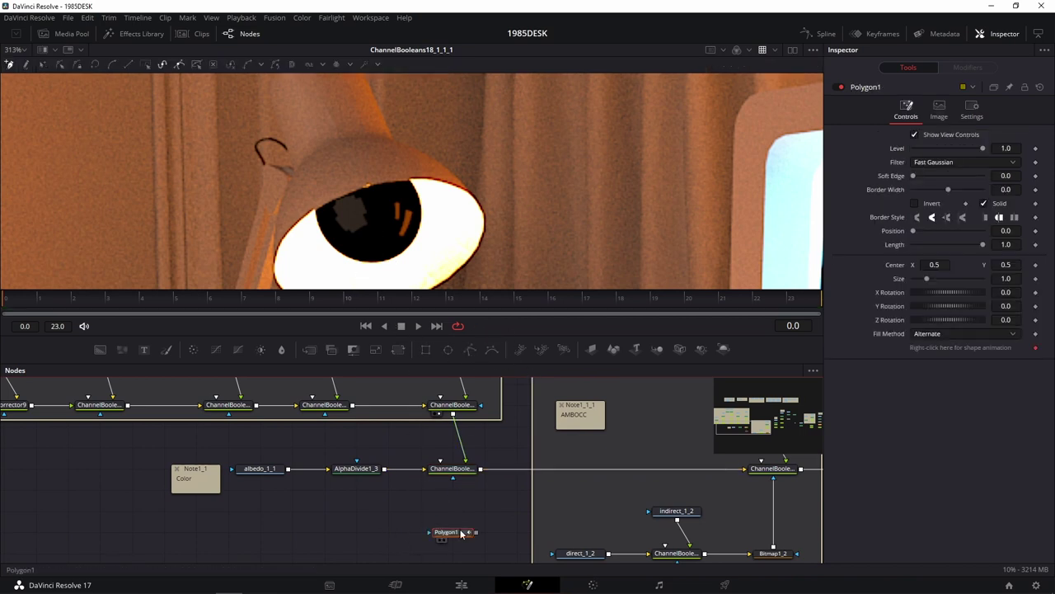
{"action": "scroll", "coordinate": [353, 248], "scroll_direction": "up", "scroll_amount": 2}
{"action": "left_click_drag", "start_coordinate": [442, 175], "coordinate": [525, 92]}
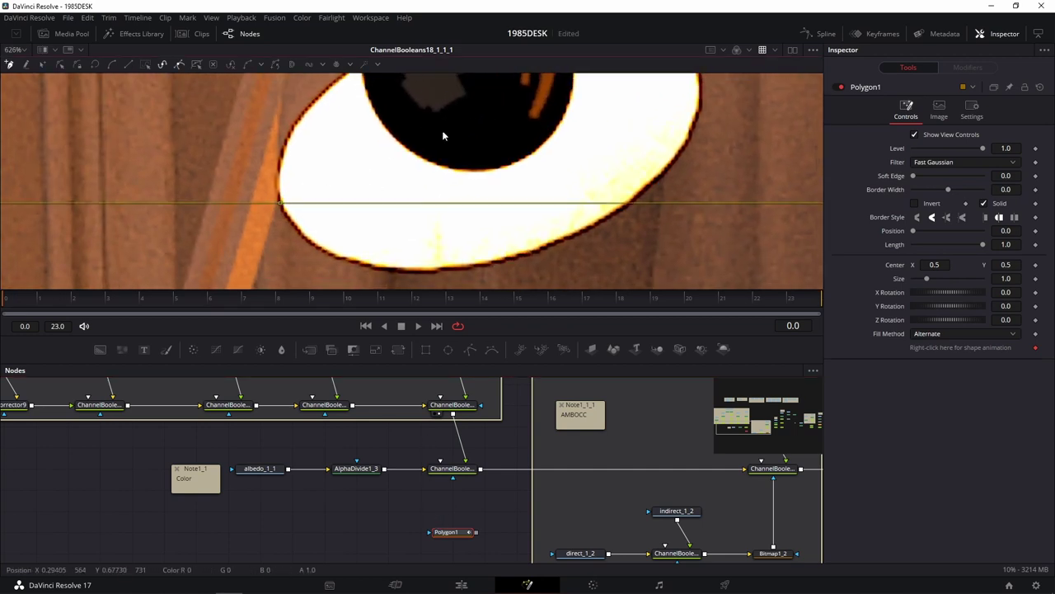
{"action": "left_click_drag", "start_coordinate": [440, 134], "coordinate": [390, 198]}
{"action": "left_click", "coordinate": [404, 130]}
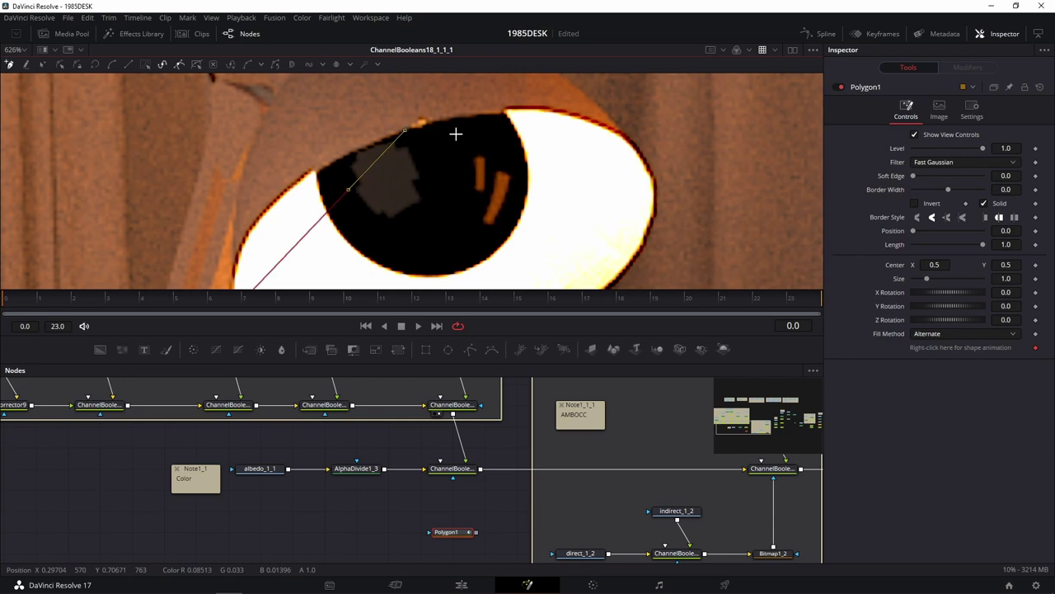
{"action": "key", "text": "ctrl+z"}
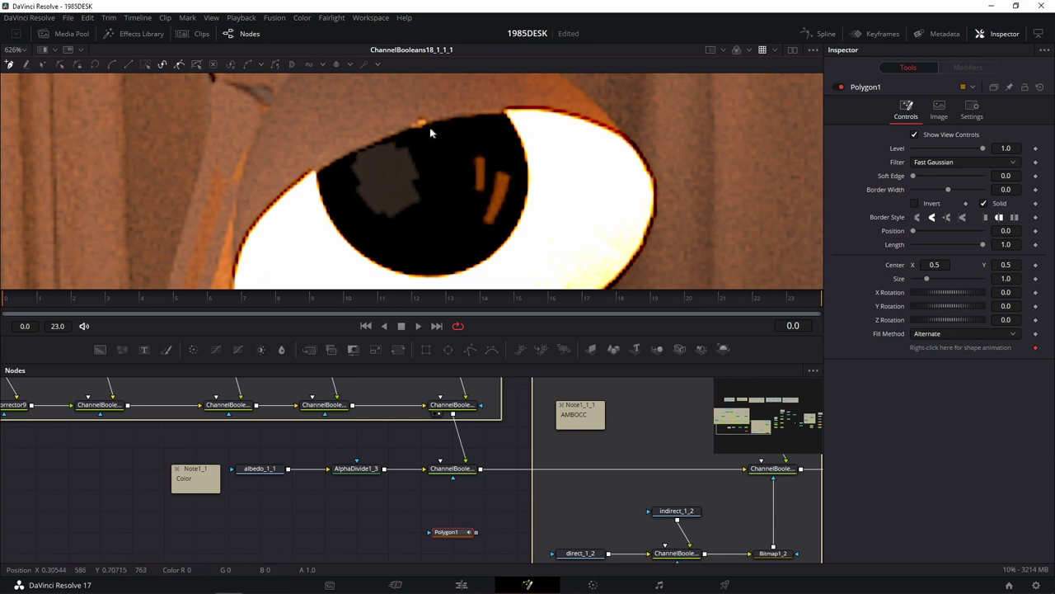
{"action": "mouse_move", "coordinate": [411, 124]}
{"action": "left_mouse_down"}
{"action": "mouse_move", "coordinate": [587, 78]}
{"action": "mouse_move", "coordinate": [579, 68]}
{"action": "left_mouse_up"}
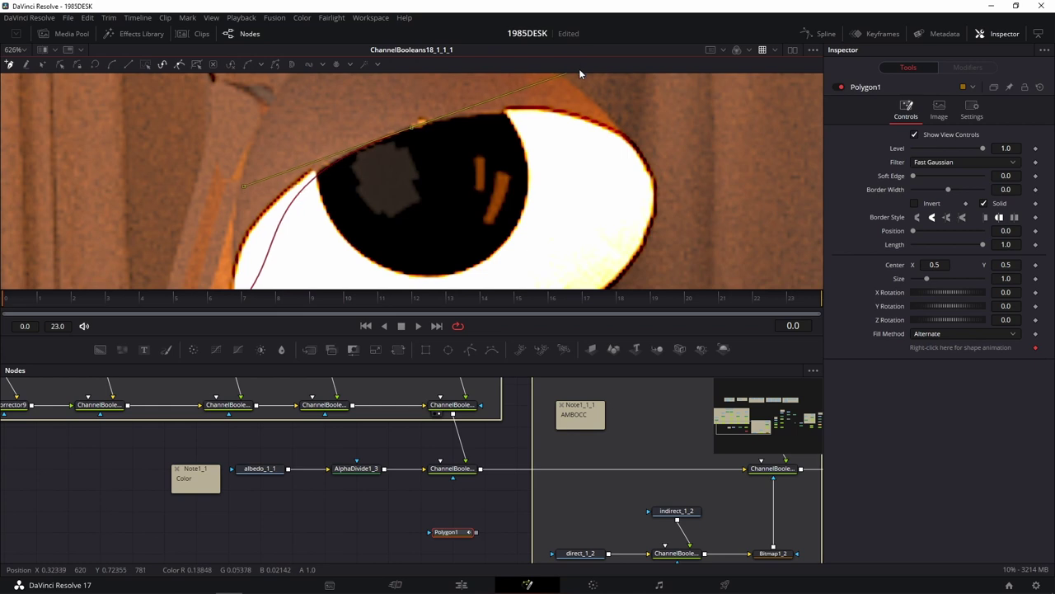
{"action": "left_click", "coordinate": [649, 170]}
{"action": "scroll", "coordinate": [660, 241], "scroll_direction": "down", "scroll_amount": 3}
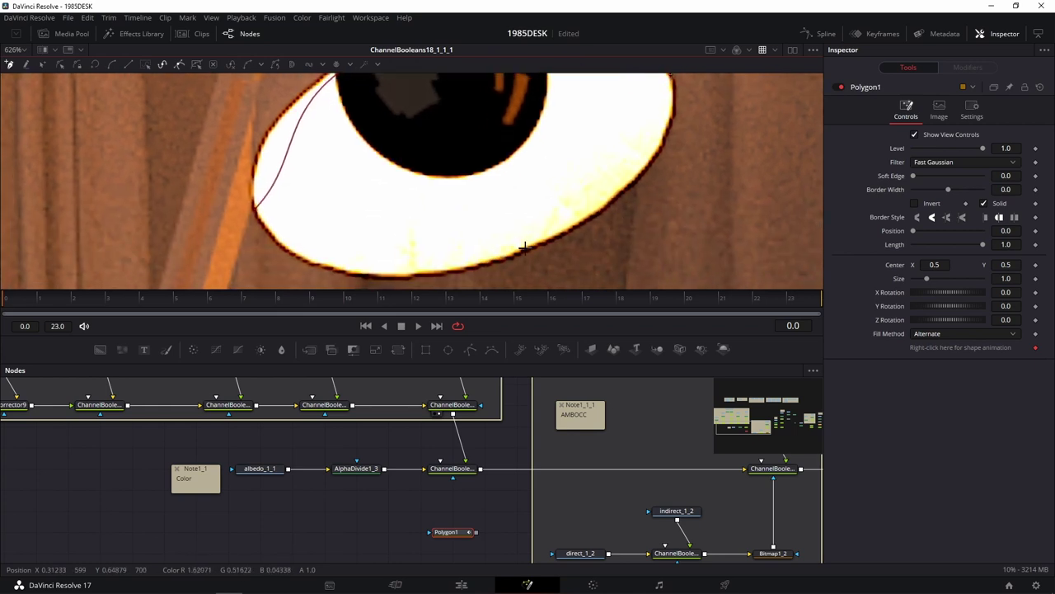
{"action": "left_click", "coordinate": [524, 247]}
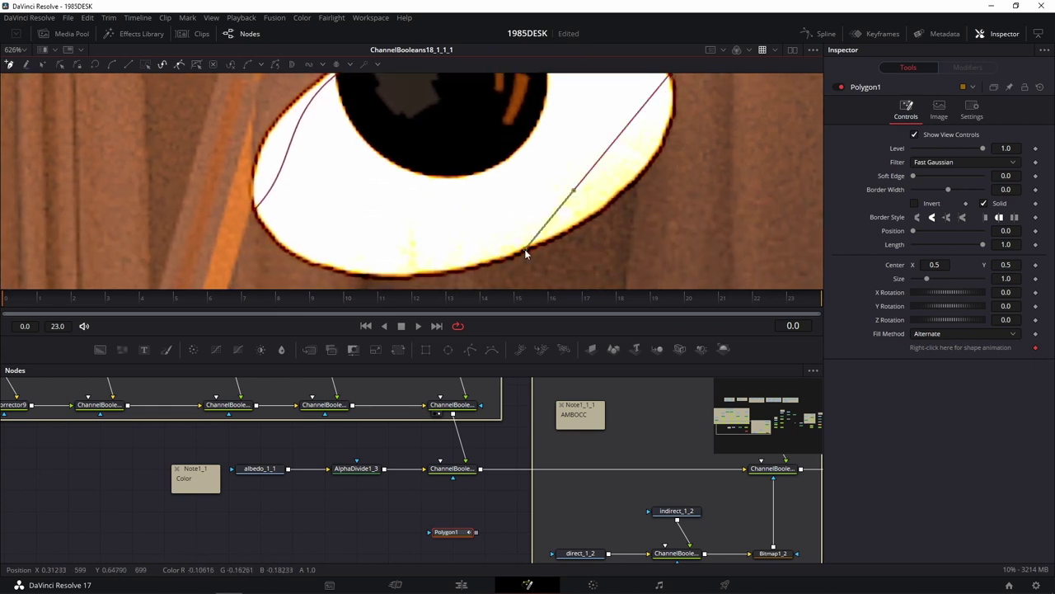
{"action": "left_click_drag", "start_coordinate": [525, 253], "coordinate": [400, 285]}
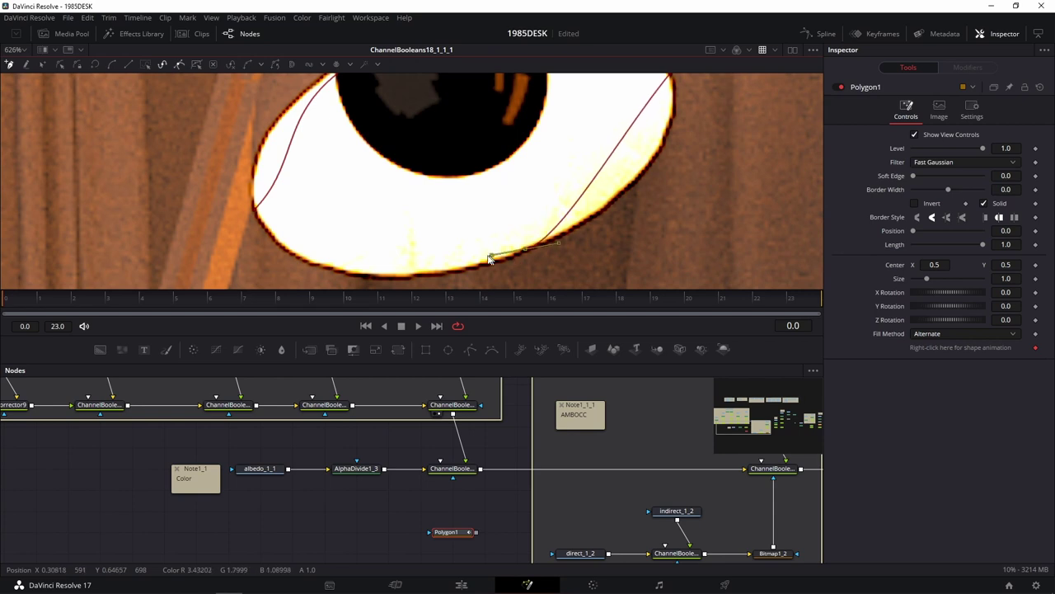
{"action": "left_click", "coordinate": [256, 213]}
Pull the lower-left and right-corner tangent handles so the curve hugs the oval
{"action": "left_click_drag", "start_coordinate": [515, 224], "coordinate": [471, 301]}
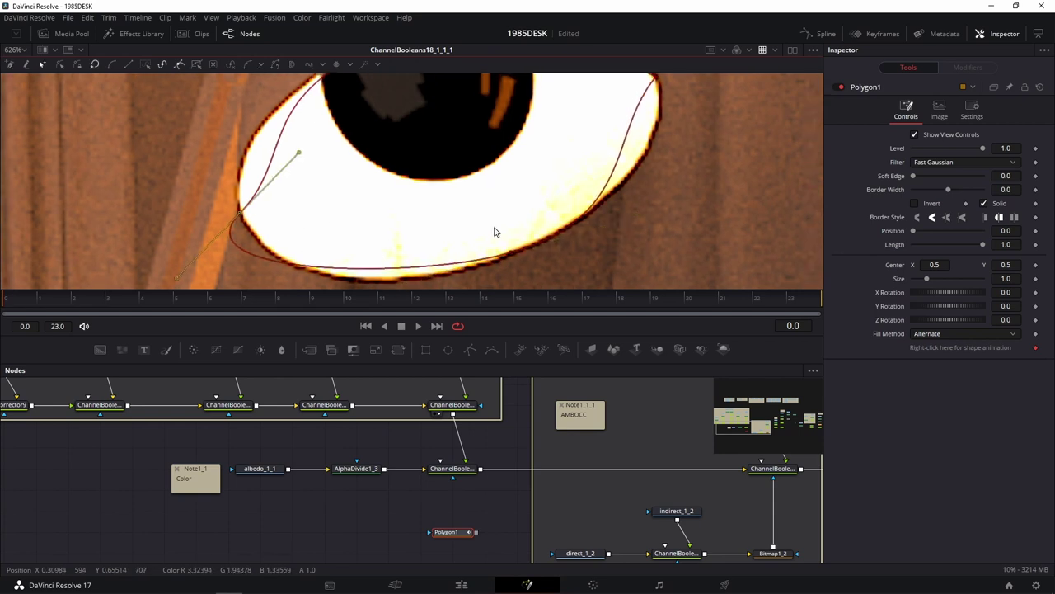
{"action": "left_click_drag", "start_coordinate": [278, 218], "coordinate": [217, 212]}
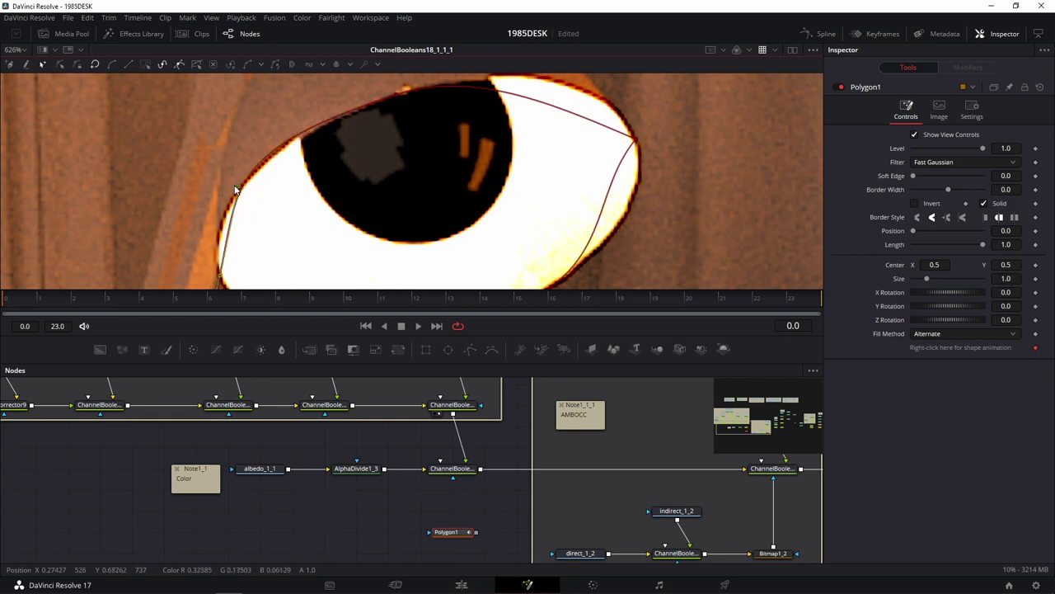
{"action": "left_click", "coordinate": [637, 148]}
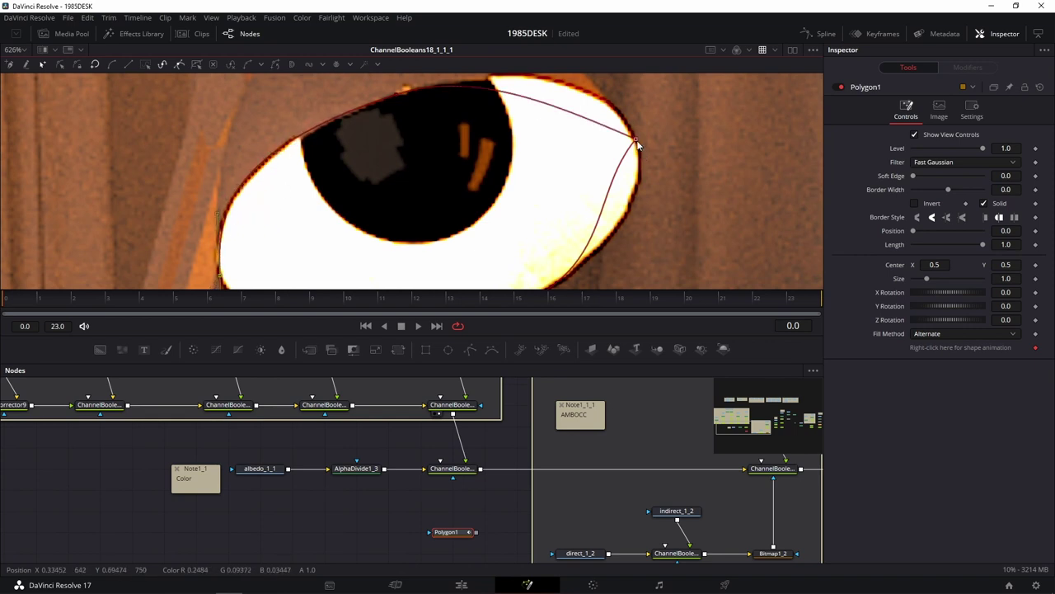
{"action": "left_click", "coordinate": [637, 145]}
{"action": "left_click_drag", "start_coordinate": [589, 200], "coordinate": [653, 196]}
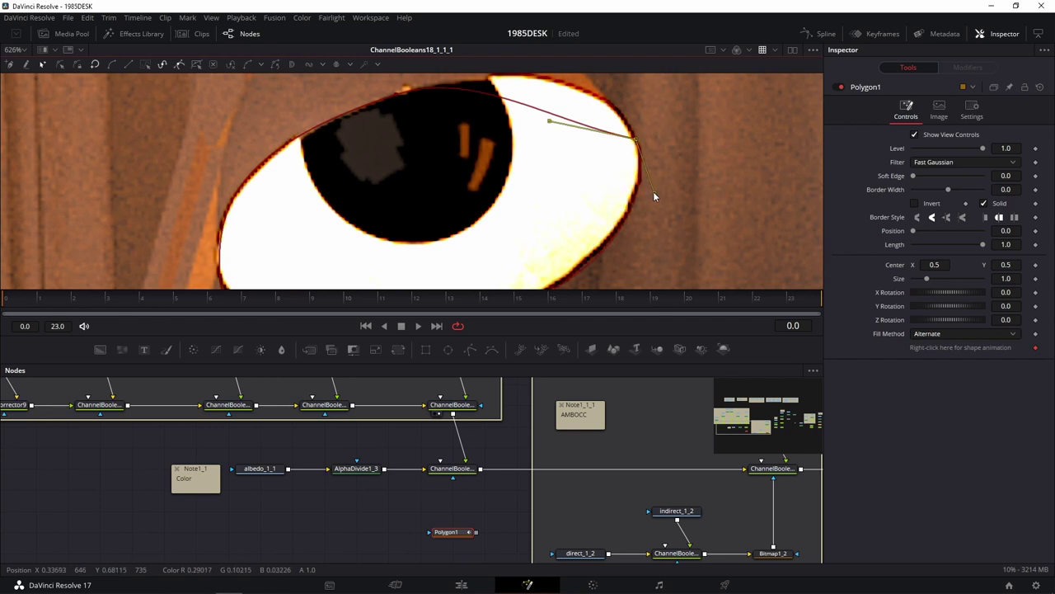
{"action": "scroll", "coordinate": [664, 175], "scroll_direction": "up", "scroll_amount": 3}
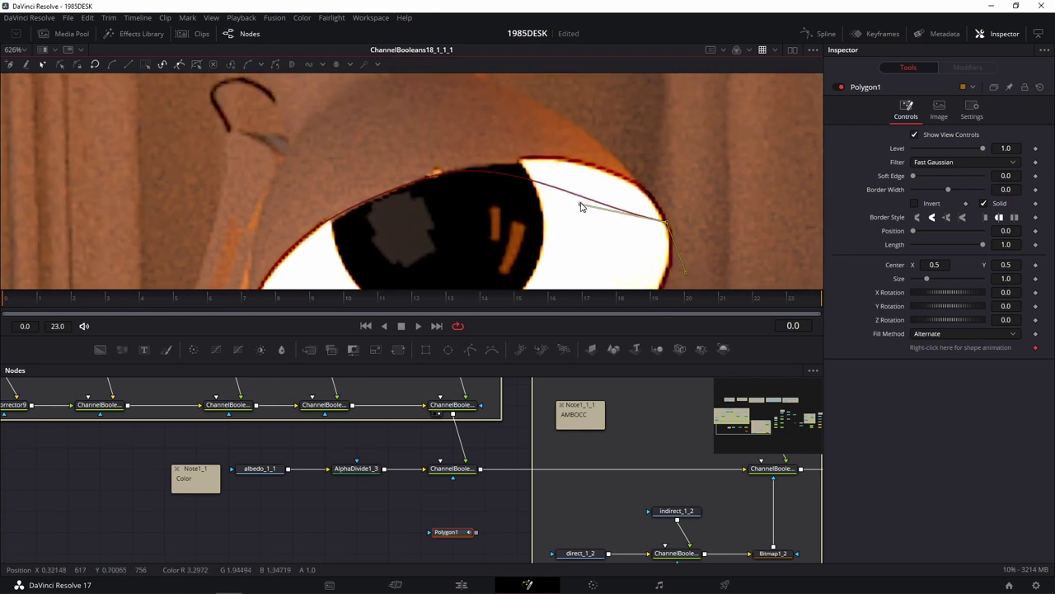
{"action": "left_click_drag", "start_coordinate": [595, 180], "coordinate": [623, 136]}
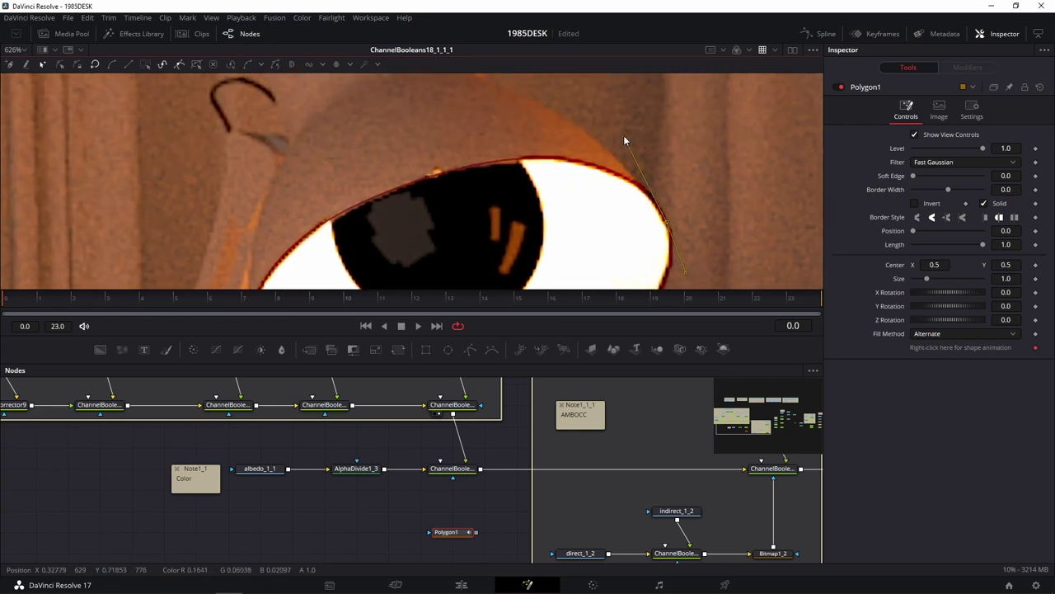
{"action": "scroll", "coordinate": [631, 208], "scroll_direction": "down", "scroll_amount": 3}
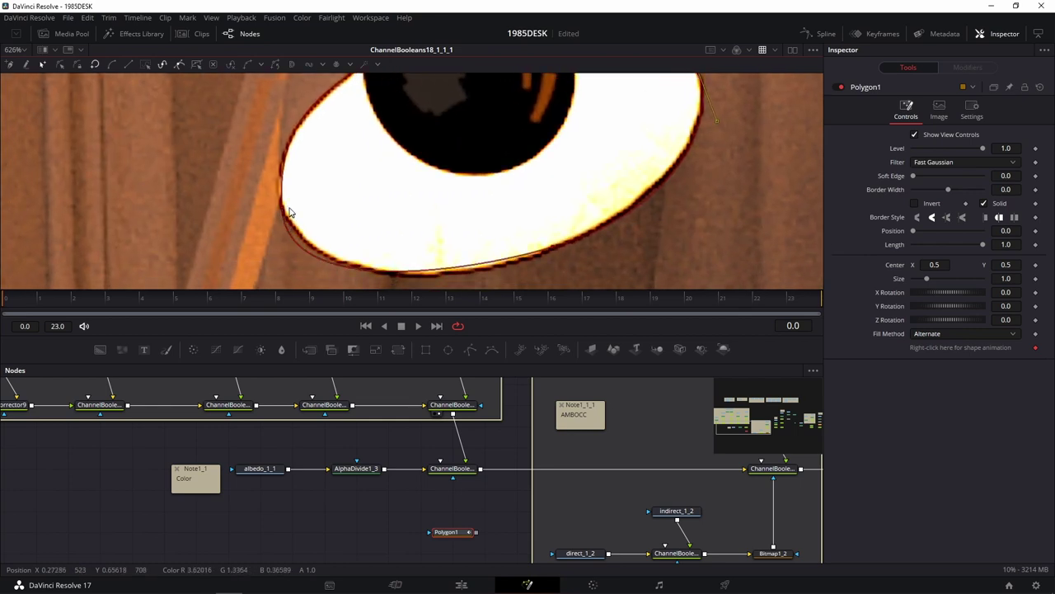
{"action": "scroll", "coordinate": [330, 255], "scroll_direction": "down", "scroll_amount": 3}
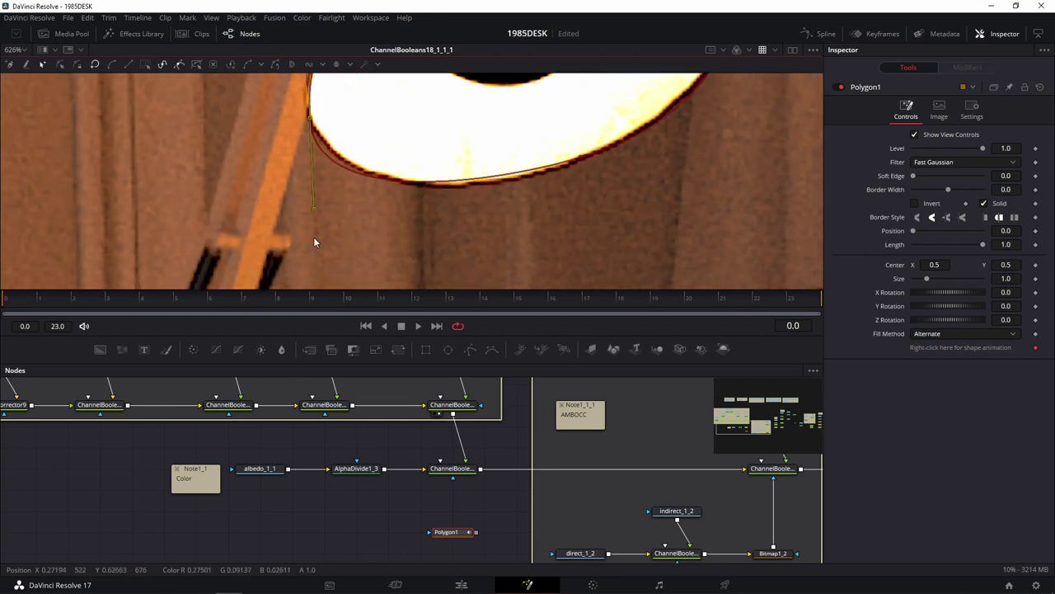
Add a point on the oval's lower edge and nudge points and tangents to fit the rim
{"action": "left_click", "coordinate": [348, 213]}
{"action": "scroll", "coordinate": [606, 191], "scroll_direction": "up", "scroll_amount": 1}
{"action": "scroll", "coordinate": [606, 191], "scroll_direction": "up", "scroll_amount": 2}
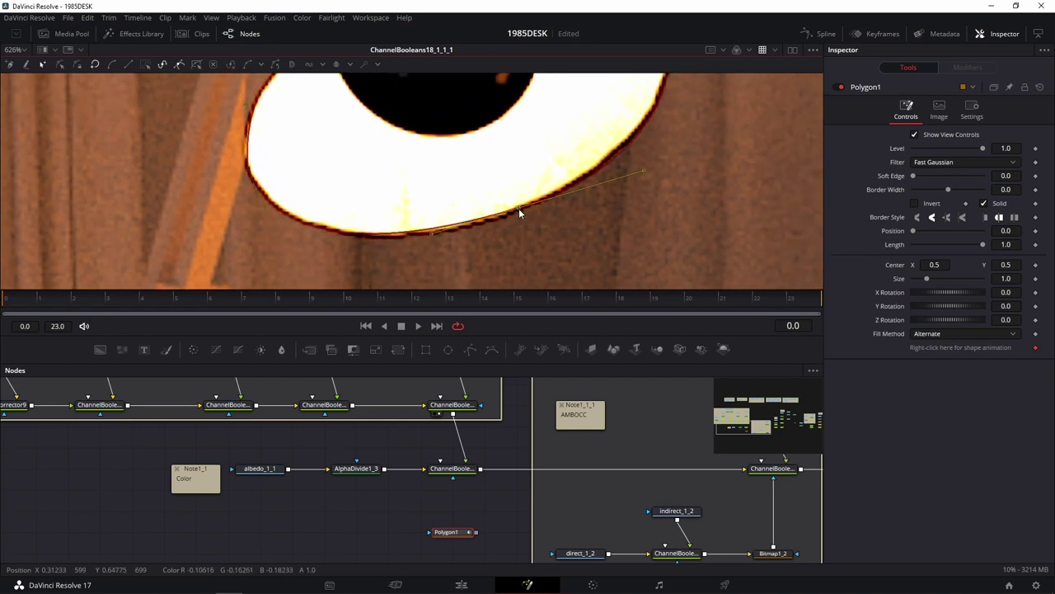
{"action": "left_click_drag", "start_coordinate": [519, 207], "coordinate": [498, 223]}
{"action": "left_click_drag", "start_coordinate": [431, 236], "coordinate": [432, 239]}
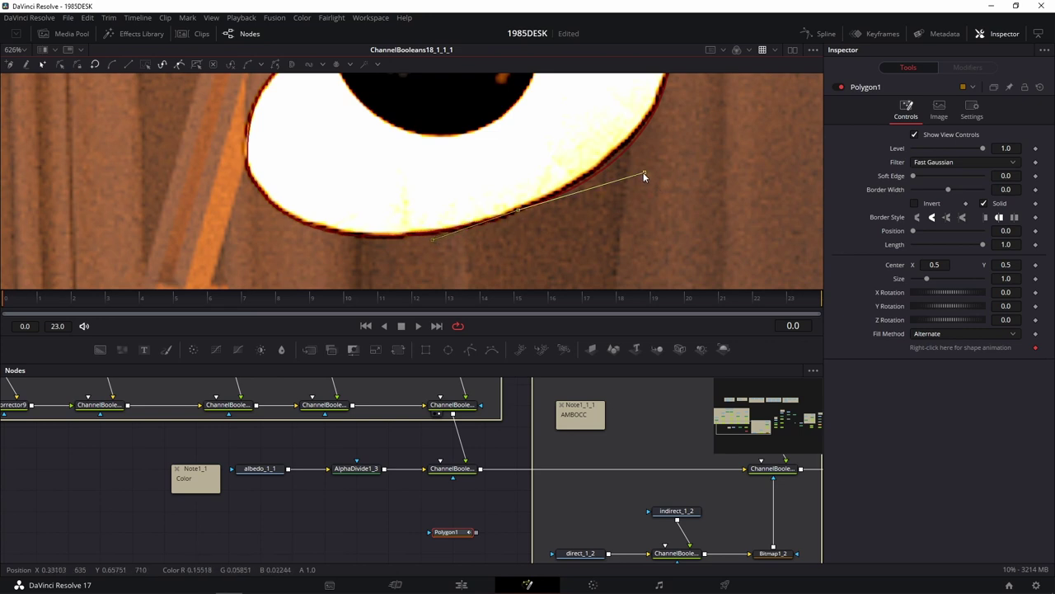
{"action": "left_click_drag", "start_coordinate": [644, 175], "coordinate": [649, 158]}
{"action": "scroll", "coordinate": [506, 191], "scroll_direction": "down", "scroll_amount": 2}
{"action": "scroll", "coordinate": [506, 191], "scroll_direction": "up", "scroll_amount": 3}
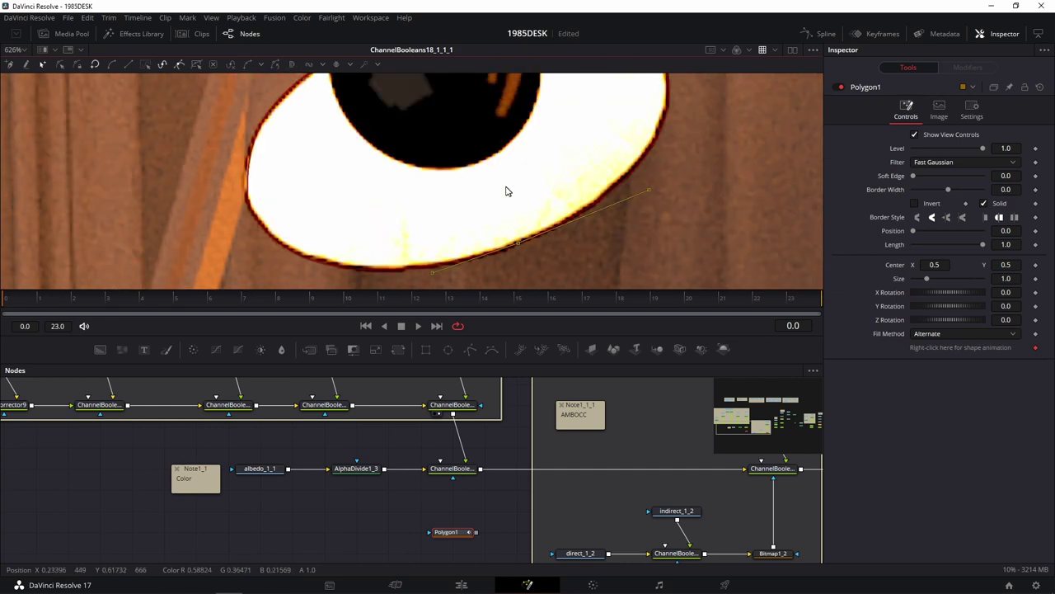
{"action": "scroll", "coordinate": [531, 163], "scroll_direction": "up", "scroll_amount": 2}
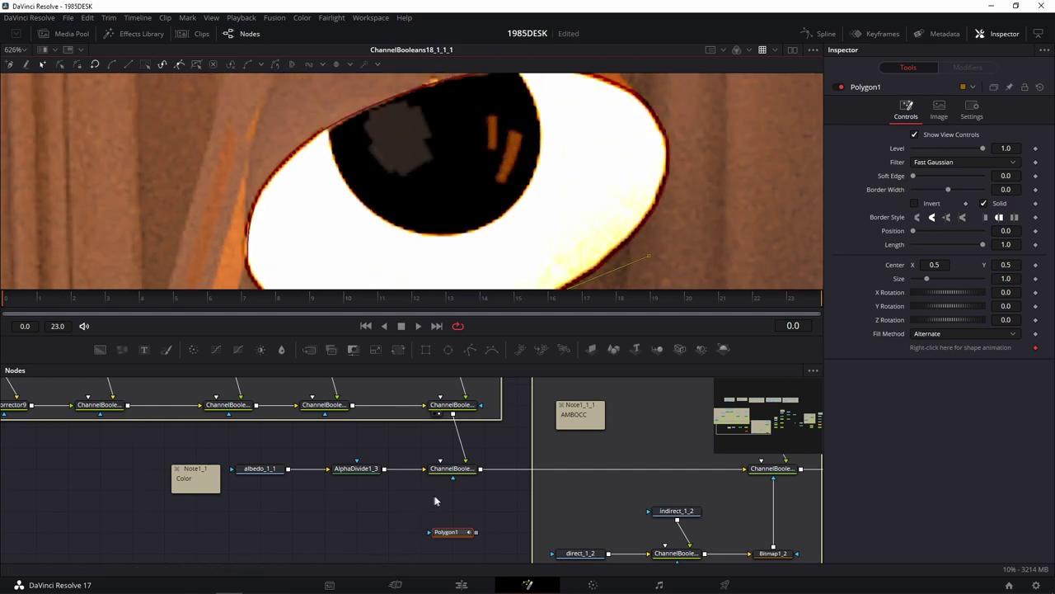
Connect Polygon1 to ChannelBooleans19's mask input and turn off Multiply by Mask
{"action": "left_click_drag", "start_coordinate": [475, 532], "coordinate": [459, 474]}
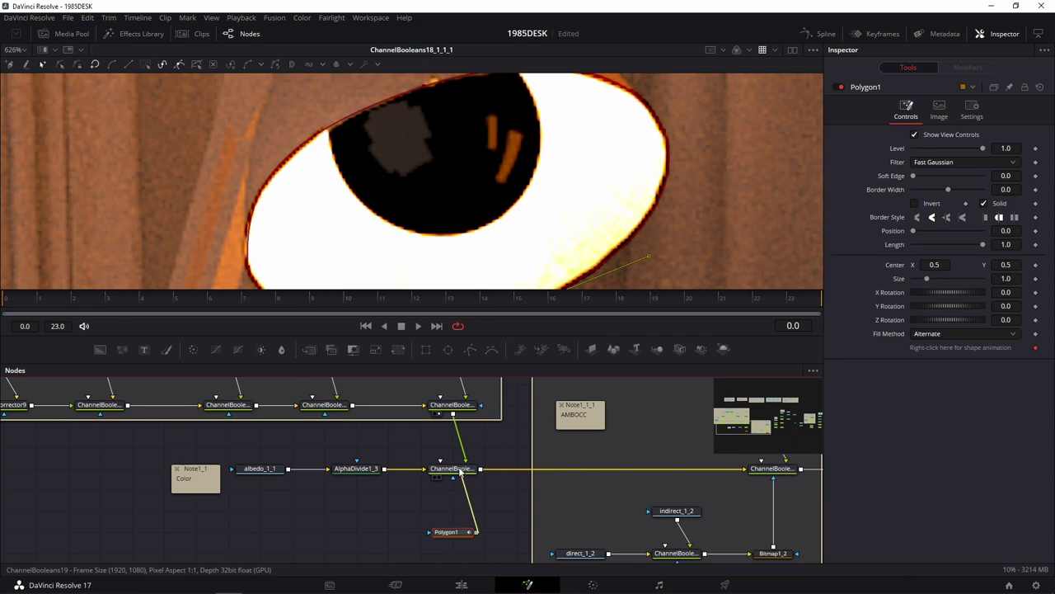
{"action": "left_click", "coordinate": [499, 499]}
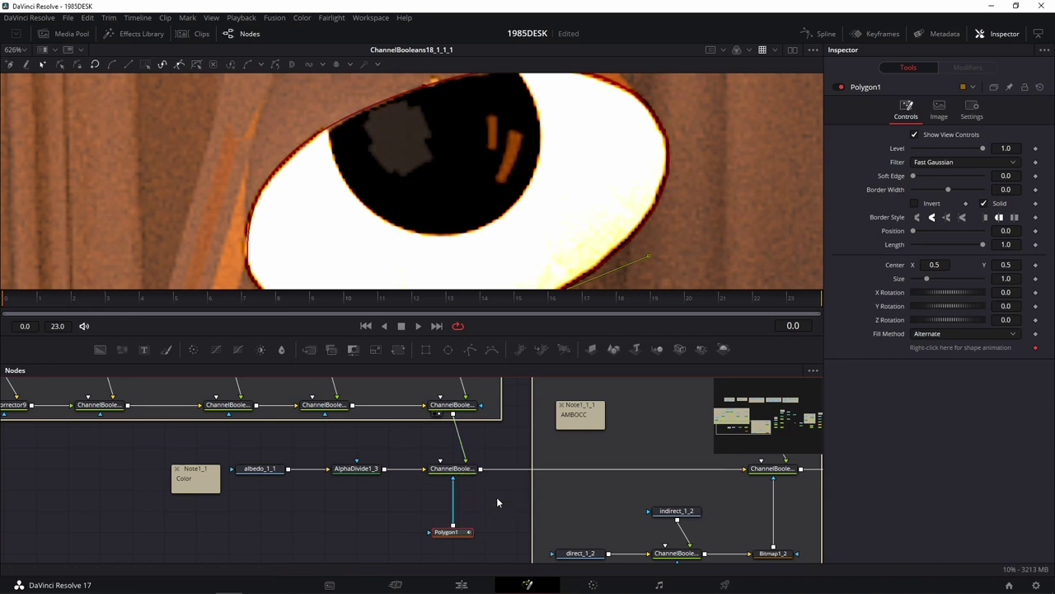
{"action": "left_click", "coordinate": [462, 475]}
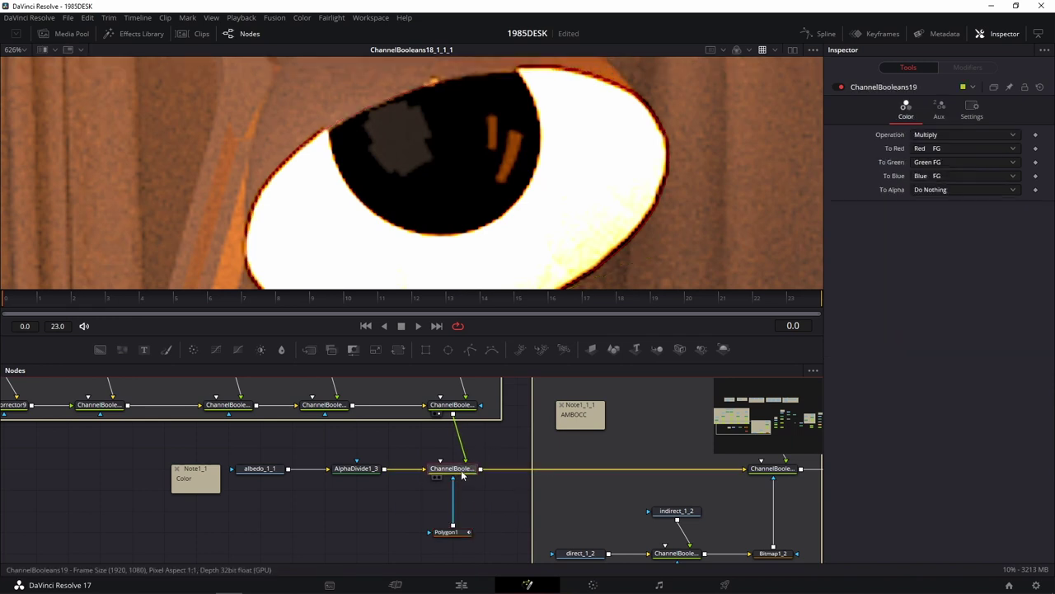
{"action": "left_click", "coordinate": [458, 536]}
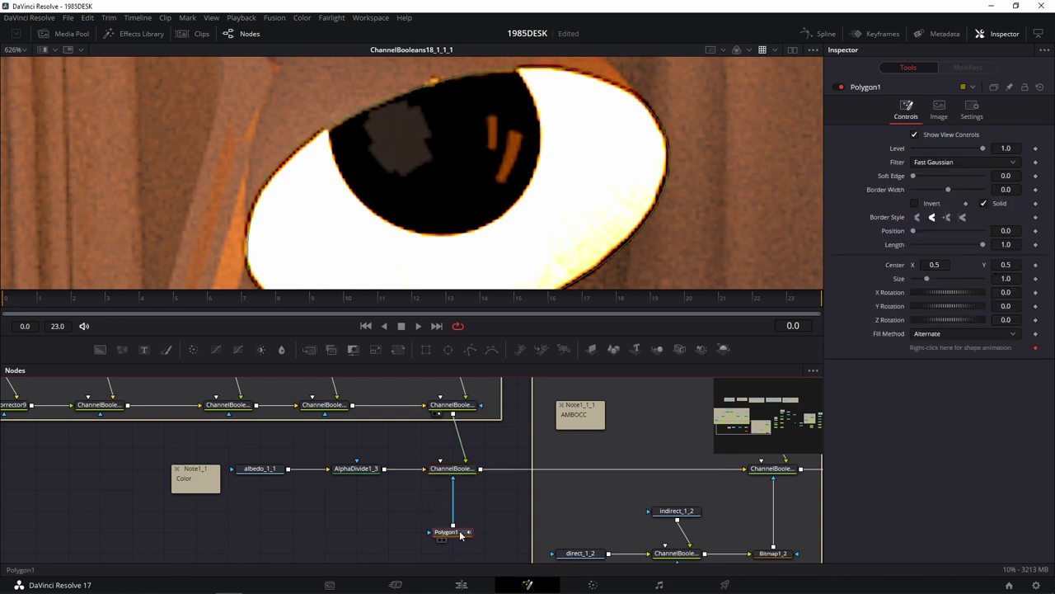
{"action": "left_click", "coordinate": [458, 474]}
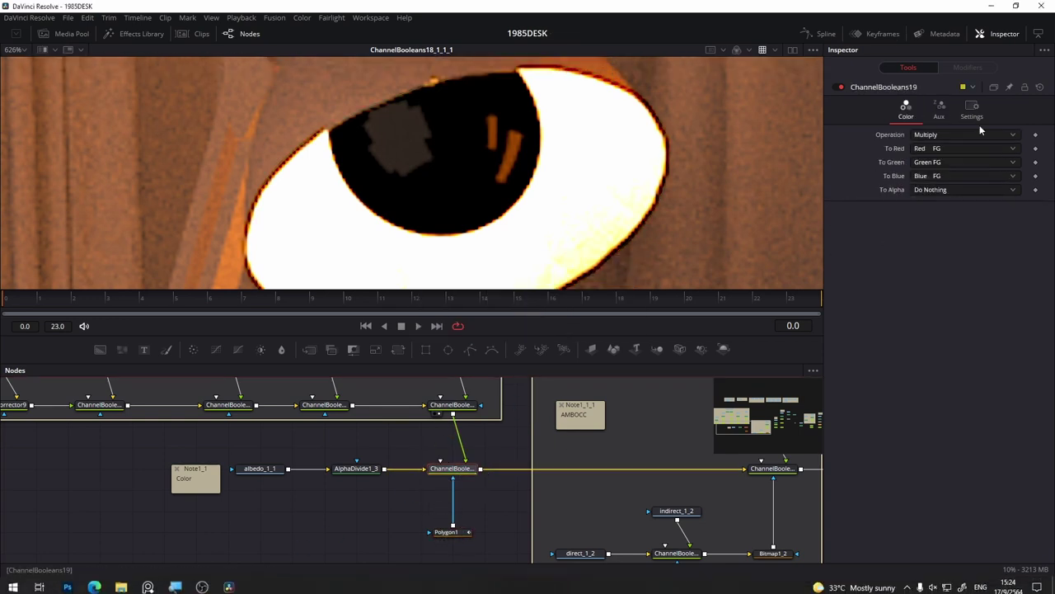
{"action": "left_click", "coordinate": [970, 112]}
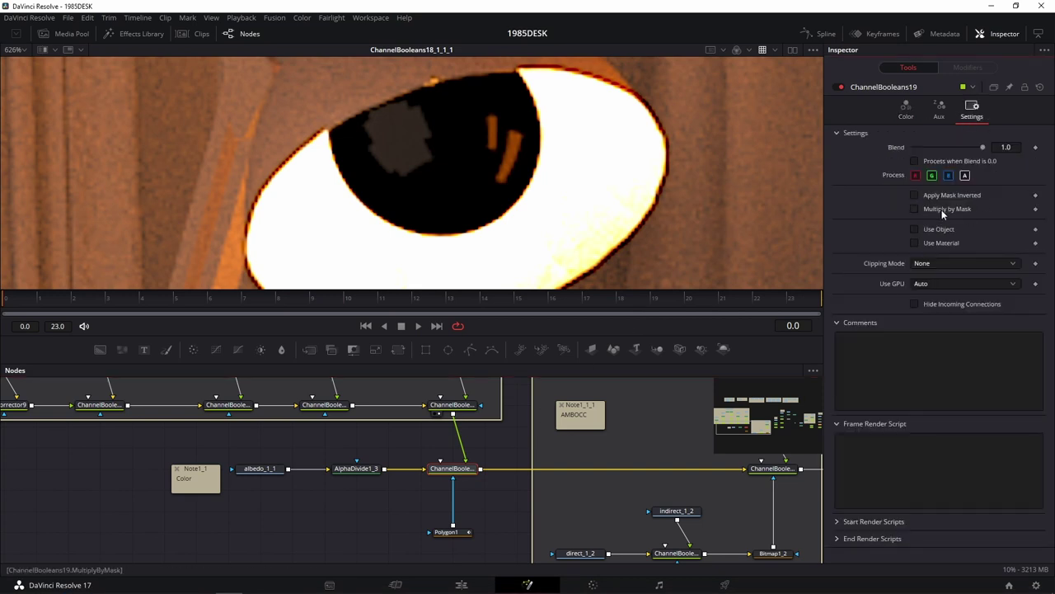
{"action": "left_click", "coordinate": [938, 209]}
Invert the Polygon1 mask, then reselect ChannelBooleans19
{"action": "left_click", "coordinate": [446, 534]}
{"action": "key", "text": "1"}
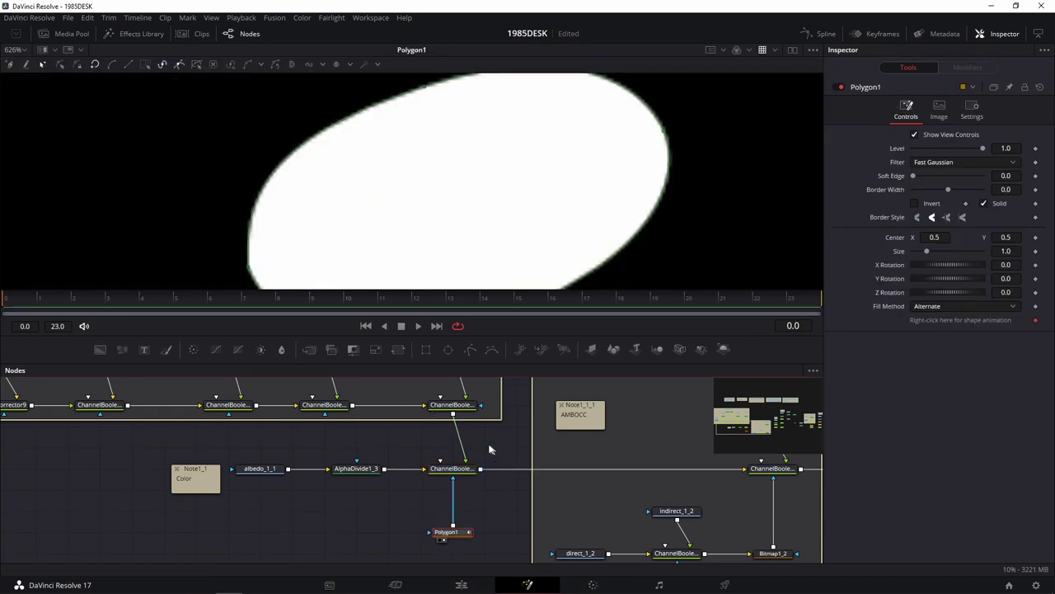
{"action": "left_click", "coordinate": [930, 203]}
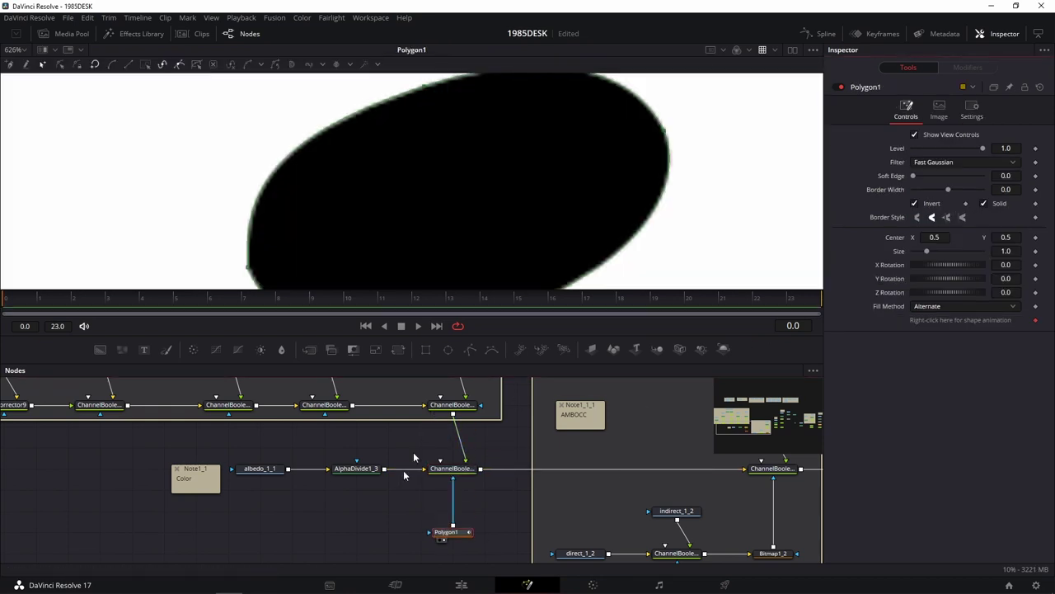
{"action": "left_click", "coordinate": [452, 474]}
Show ChannelBooleans19 in the viewer and reshape Polygon1 to hug the lamp's right edge
{"action": "key", "text": "1"}
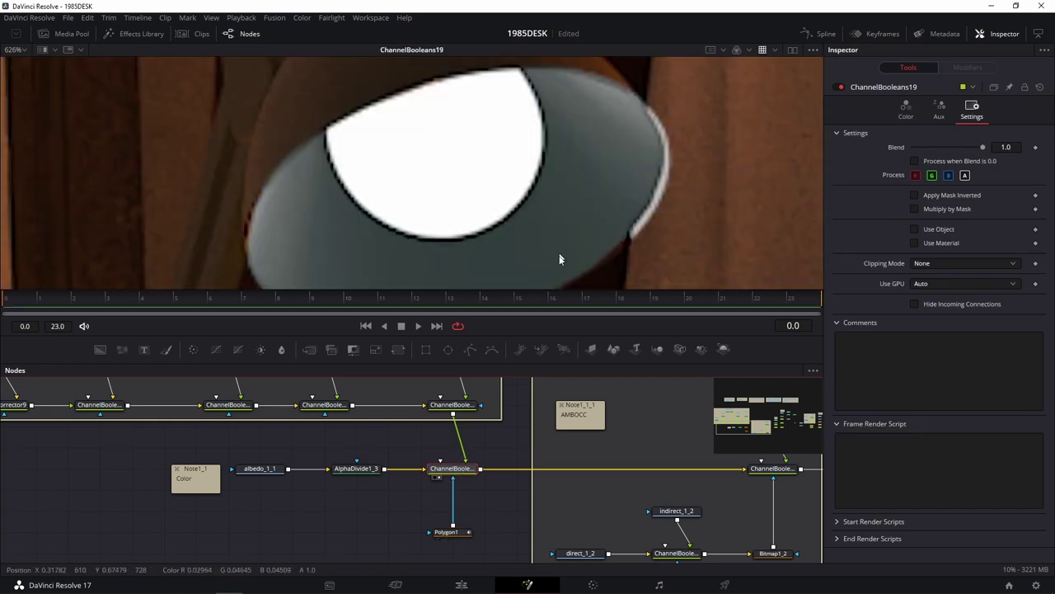
{"action": "scroll", "coordinate": [697, 180], "scroll_direction": "down", "scroll_amount": 3}
{"action": "scroll", "coordinate": [697, 180], "scroll_direction": "down", "scroll_amount": 2}
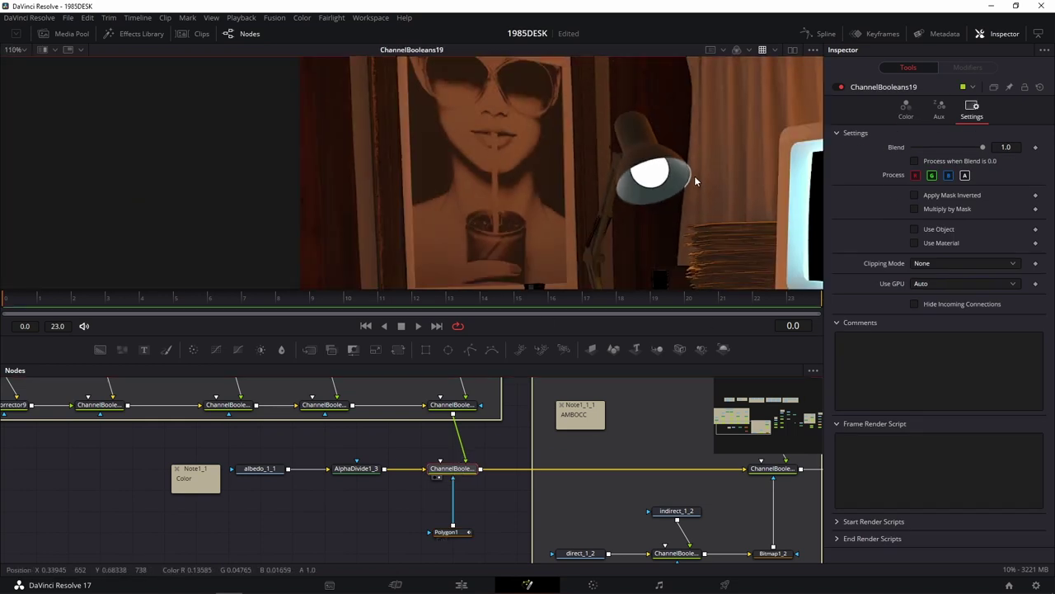
{"action": "scroll", "coordinate": [694, 176], "scroll_direction": "up", "scroll_amount": 1}
{"action": "scroll", "coordinate": [572, 164], "scroll_direction": "up", "scroll_amount": 2}
{"action": "scroll", "coordinate": [602, 183], "scroll_direction": "up", "scroll_amount": 1}
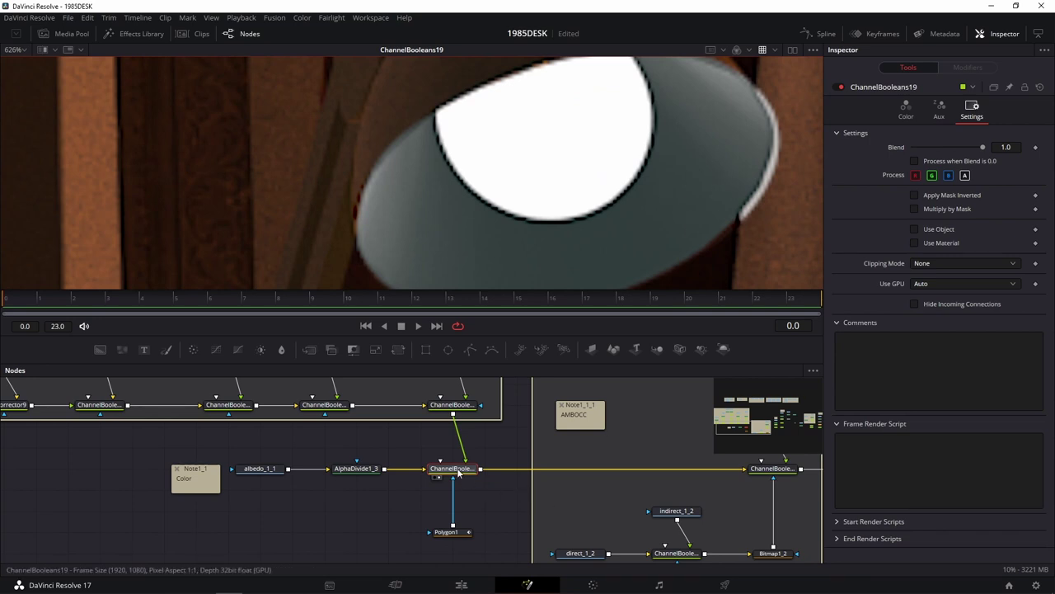
{"action": "left_click", "coordinate": [446, 532]}
{"action": "left_click_drag", "start_coordinate": [770, 222], "coordinate": [733, 227]}
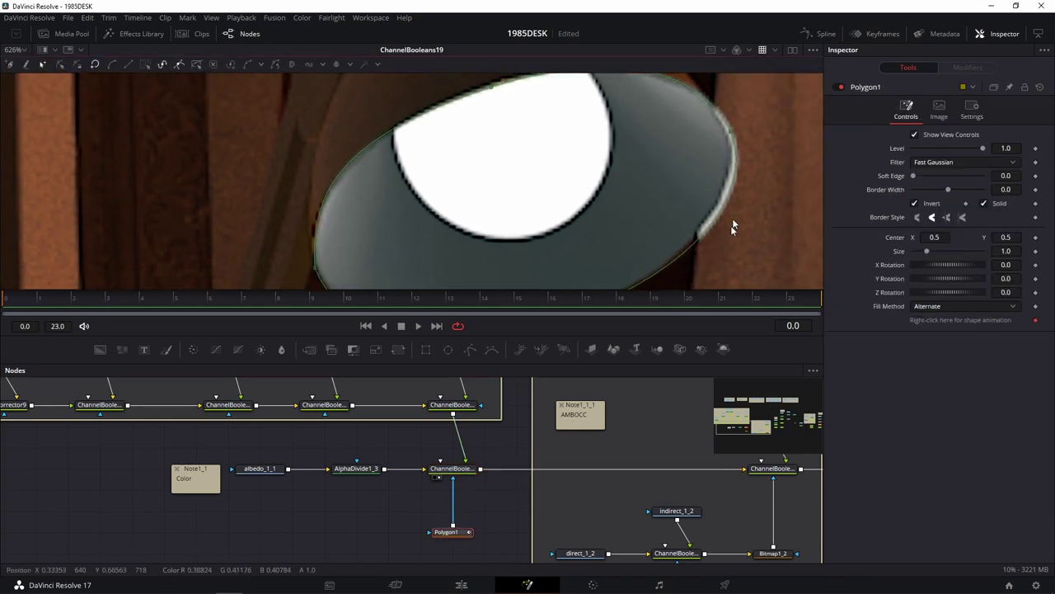
{"action": "mouse_move", "coordinate": [732, 130]}
{"action": "left_mouse_down"}
{"action": "mouse_move", "coordinate": [708, 122]}
{"action": "mouse_move", "coordinate": [743, 152]}
{"action": "mouse_move", "coordinate": [729, 128]}
{"action": "left_mouse_up"}
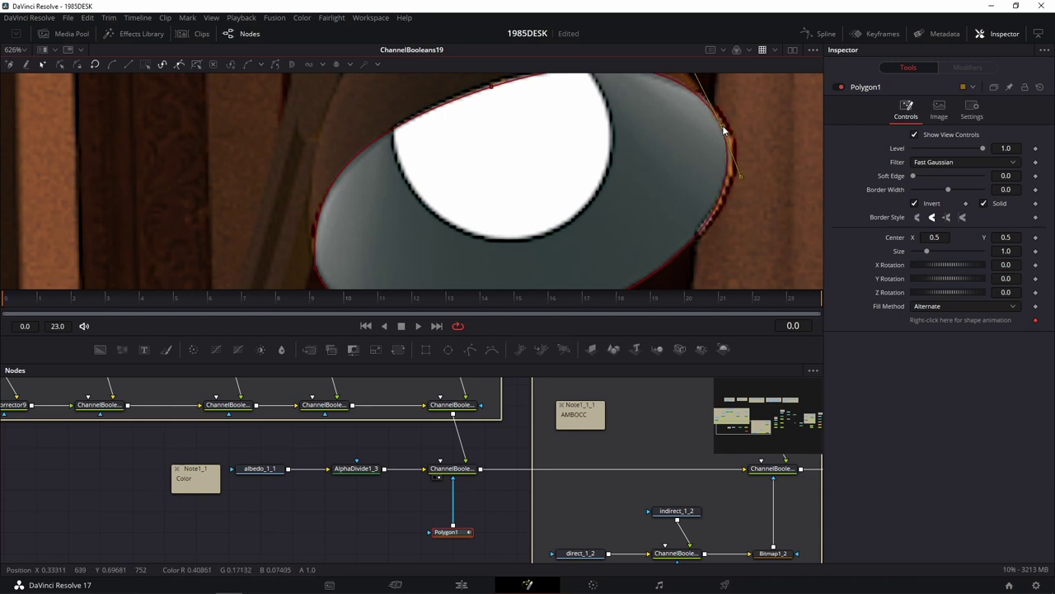
{"action": "scroll", "coordinate": [730, 193], "scroll_direction": "down", "scroll_amount": 2}
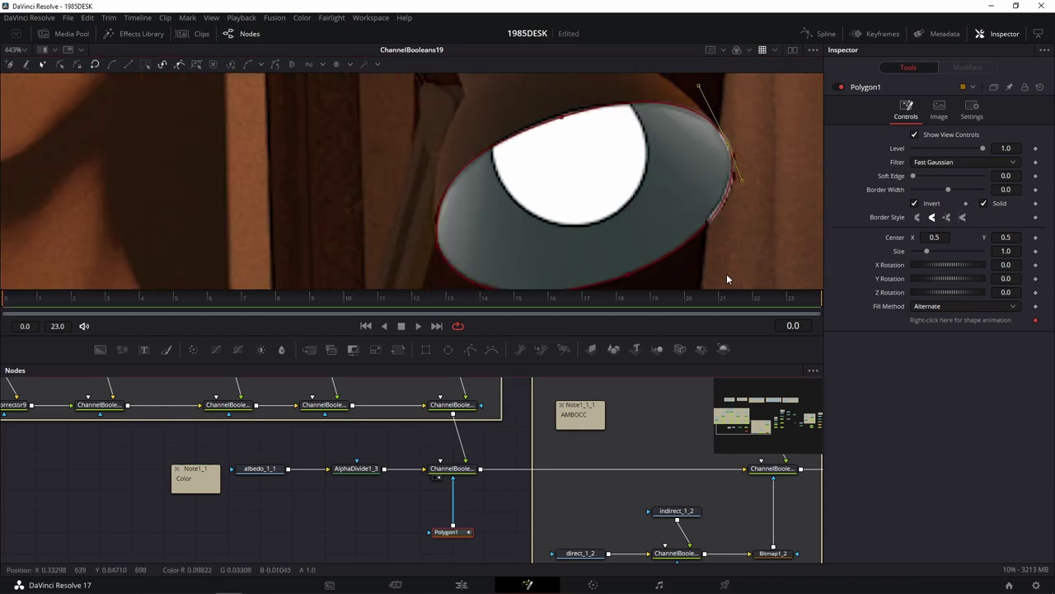
{"action": "left_click", "coordinate": [718, 279]}
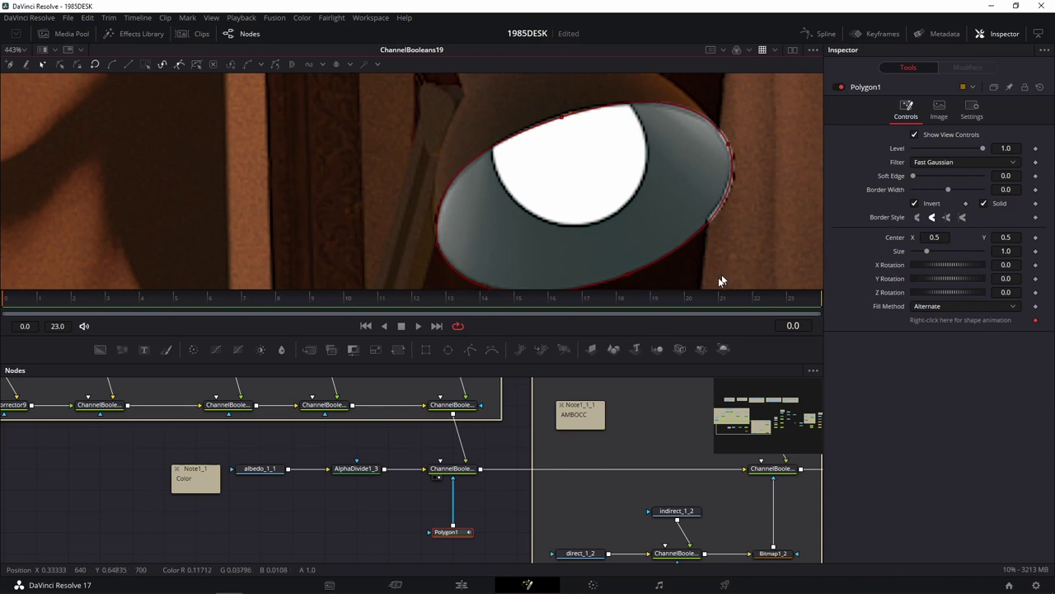
Deselect Polygon1 and frame the lamp and computer of the desk scene in the viewer
{"action": "left_click", "coordinate": [485, 502]}
{"action": "scroll", "coordinate": [710, 244], "scroll_direction": "down", "scroll_amount": 4}
{"action": "scroll", "coordinate": [709, 244], "scroll_direction": "down", "scroll_amount": 4}
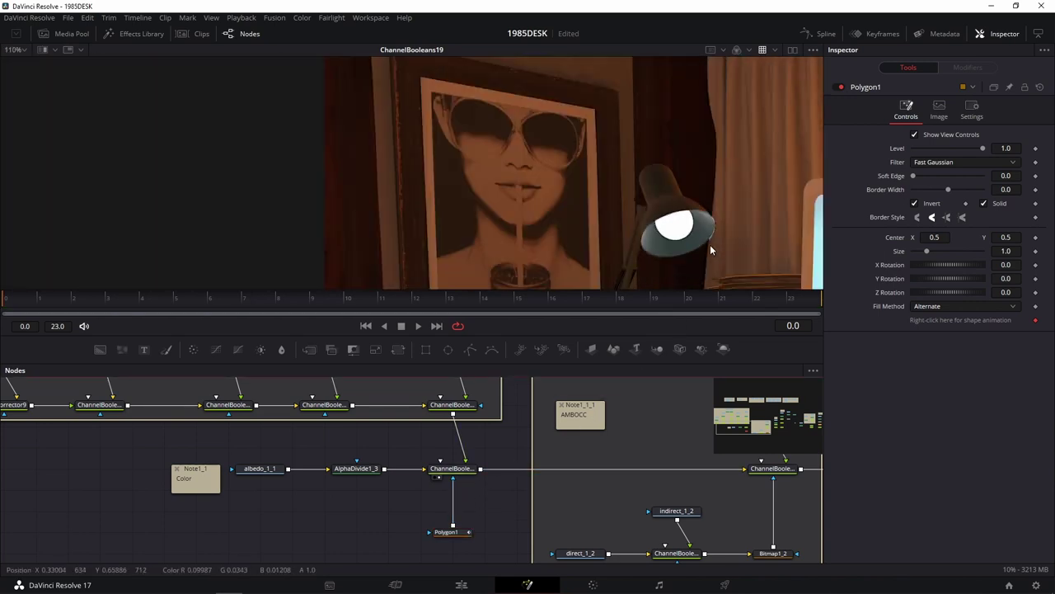
{"action": "mouse_move", "coordinate": [710, 244]}
{"action": "left_mouse_down"}
{"action": "mouse_move", "coordinate": [539, 167]}
{"action": "mouse_move", "coordinate": [415, 198]}
{"action": "left_mouse_up"}
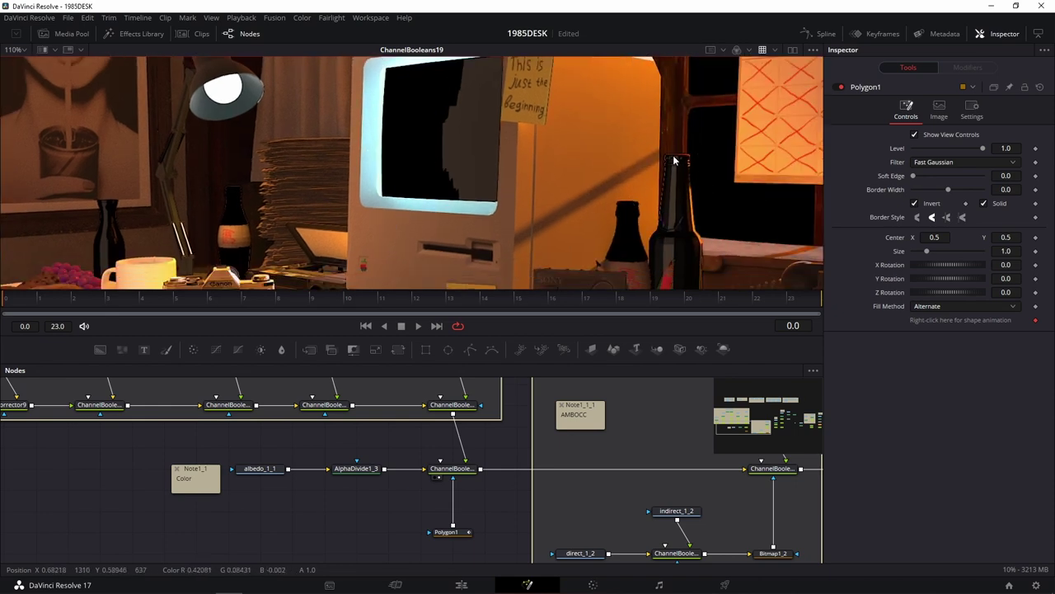
{"action": "scroll", "coordinate": [674, 160], "scroll_direction": "up", "scroll_amount": 4}
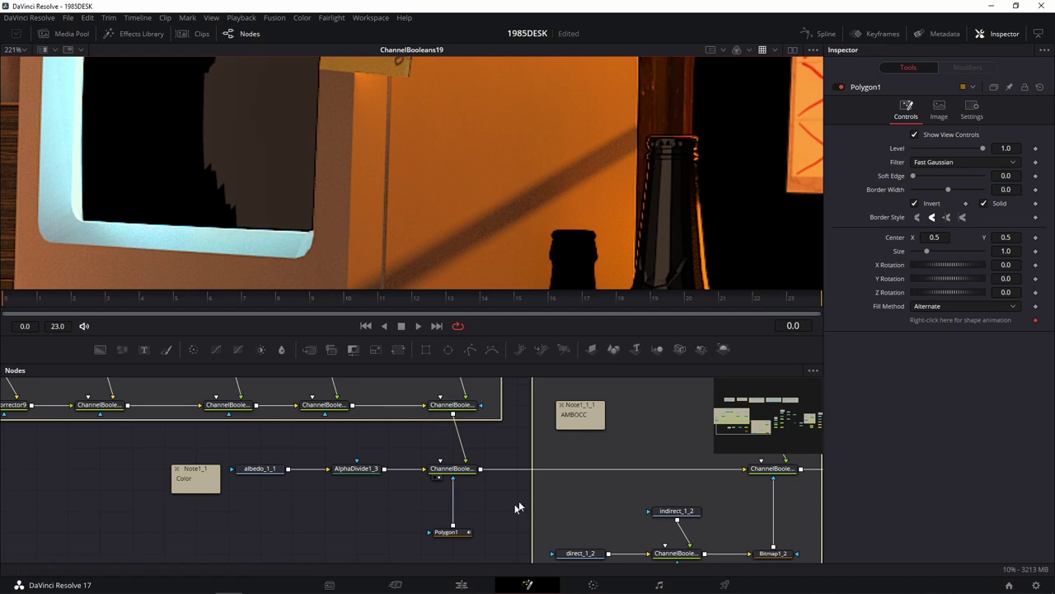
{"action": "scroll", "coordinate": [450, 486], "scroll_direction": "right", "scroll_amount": 10}
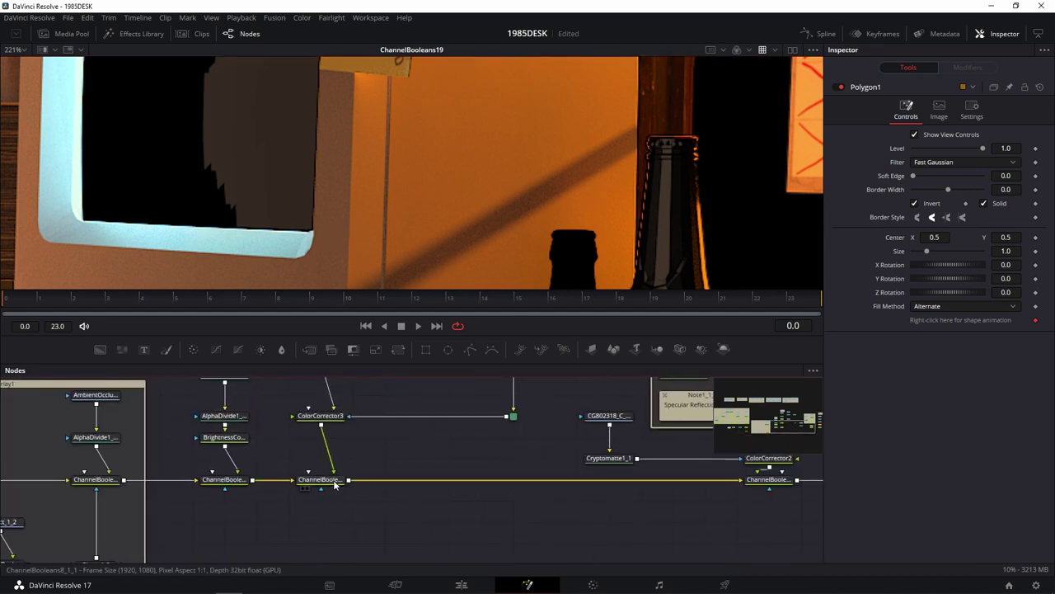
Preview ChannelBooleans8_1_1, select ColorCorrector2, and view ChannelBooleans10_1_1
{"action": "left_click_drag", "start_coordinate": [320, 478], "coordinate": [511, 223]}
{"action": "scroll", "coordinate": [383, 209], "scroll_direction": "down", "scroll_amount": 3}
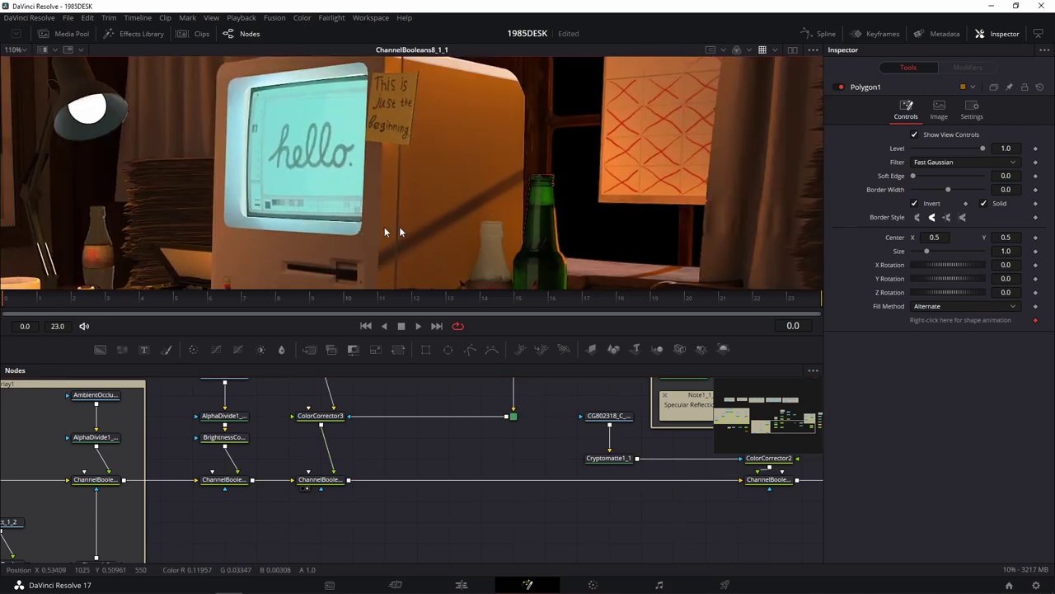
{"action": "left_click_drag", "start_coordinate": [544, 452], "coordinate": [230, 476]}
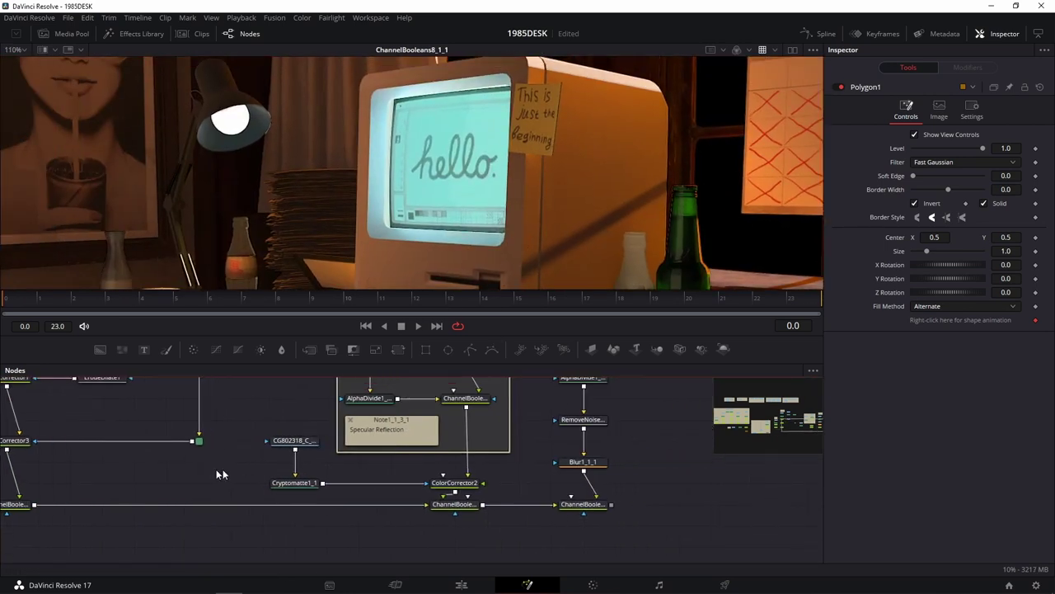
{"action": "left_click", "coordinate": [465, 490]}
{"action": "key", "text": "1"}
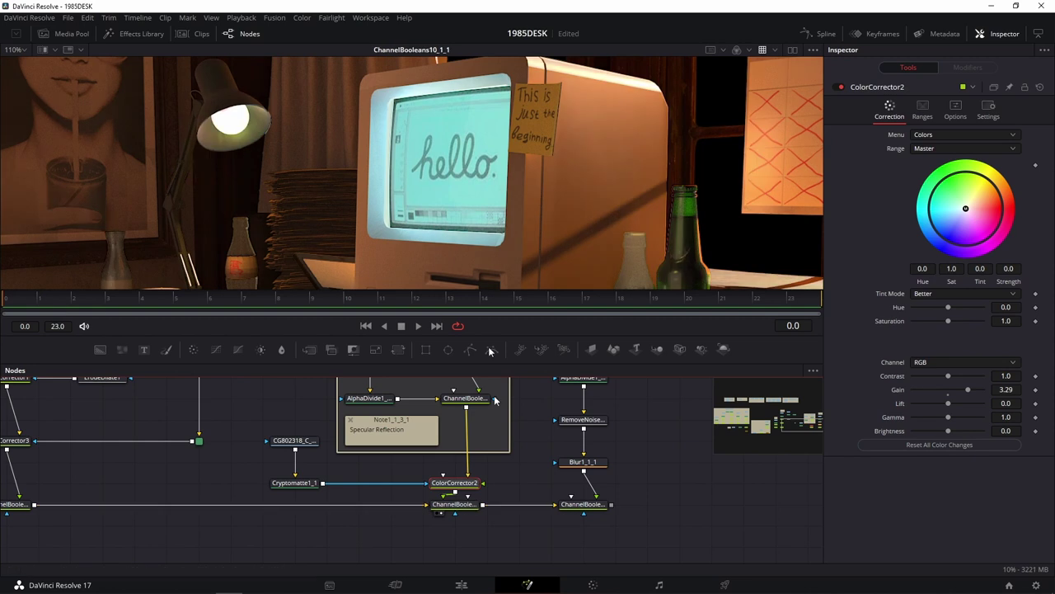
View ChannelBooleans11_1_1 and ChannelBooleans9_1_1, inspect Cryptomatte1_1, then select the albedo_1_1 loader
{"action": "left_click_drag", "start_coordinate": [592, 511], "coordinate": [576, 216]}
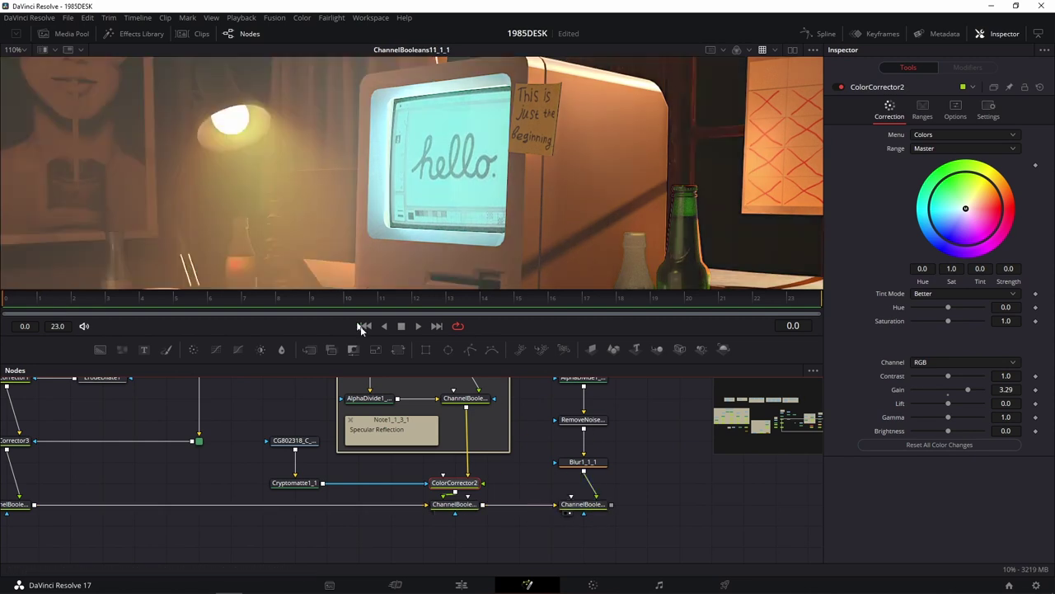
{"action": "left_click_drag", "start_coordinate": [422, 541], "coordinate": [534, 578]}
{"action": "left_click_drag", "start_coordinate": [579, 435], "coordinate": [557, 185]}
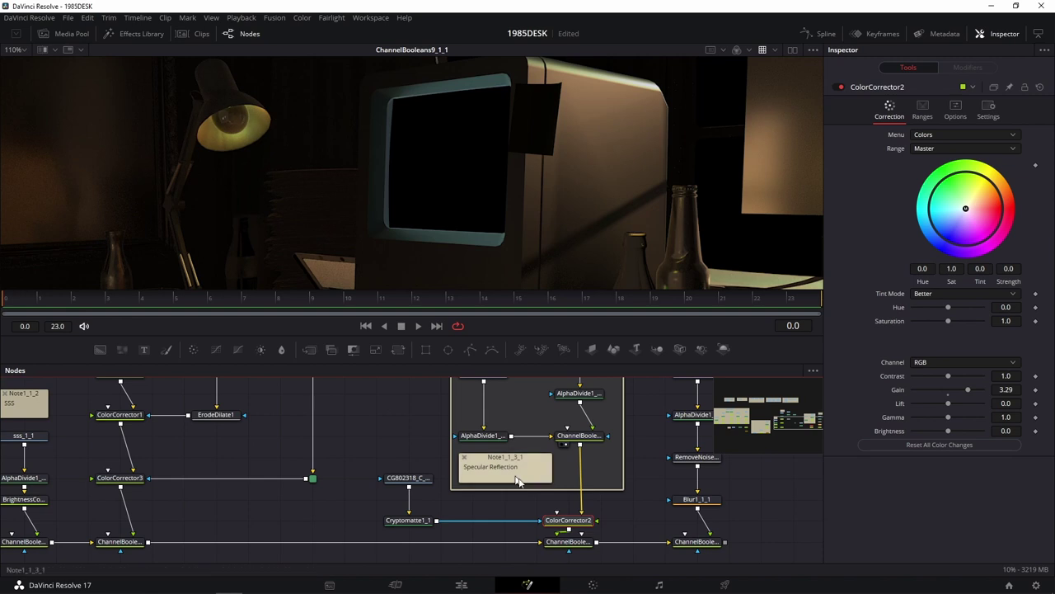
{"action": "left_click", "coordinate": [401, 521]}
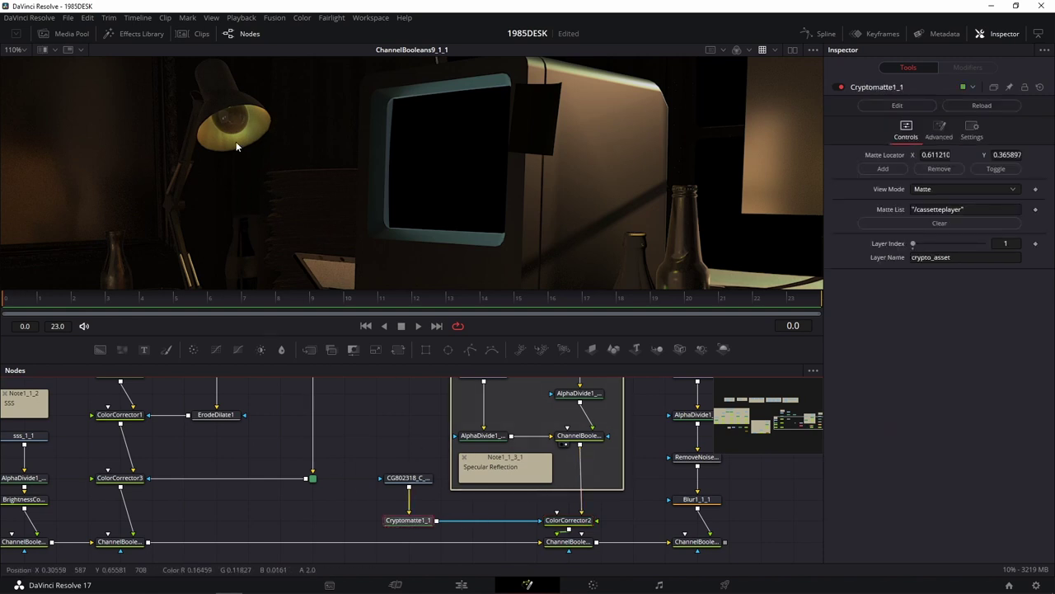
{"action": "mouse_move", "coordinate": [323, 501]}
{"action": "left_mouse_down"}
{"action": "mouse_move", "coordinate": [181, 439]}
{"action": "mouse_move", "coordinate": [692, 448]}
{"action": "left_mouse_up"}
{"action": "left_click_drag", "start_coordinate": [227, 537], "coordinate": [358, 429]}
{"action": "left_click", "coordinate": [339, 472]}
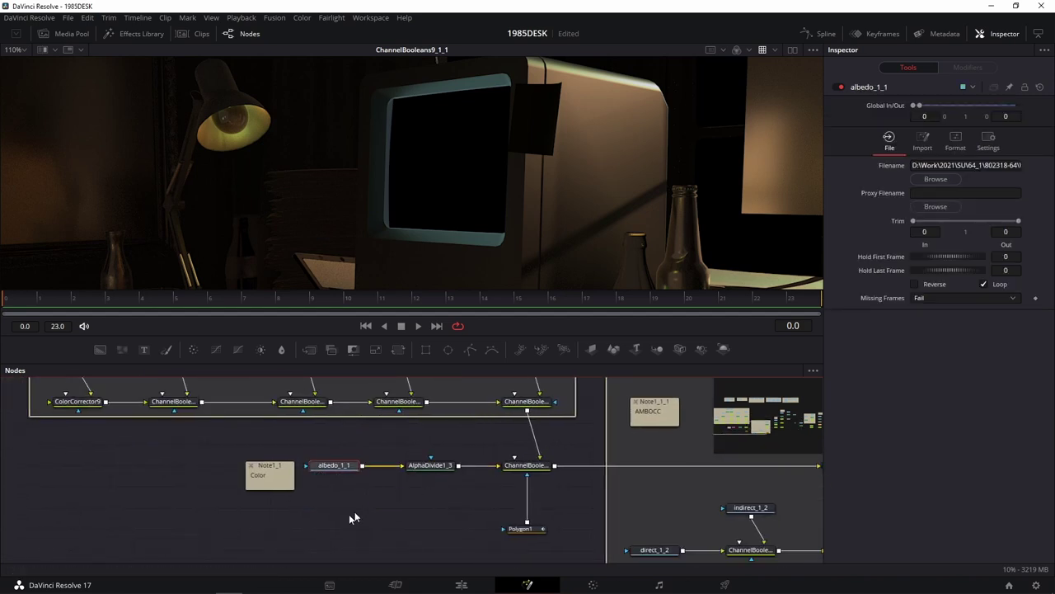
Copy the lamp polygon Polygon1 and paste it as Polygon1_1 beside ColorCorrector2
{"action": "left_click_drag", "start_coordinate": [537, 534], "coordinate": [418, 499]}
{"action": "left_click", "coordinate": [418, 499]}
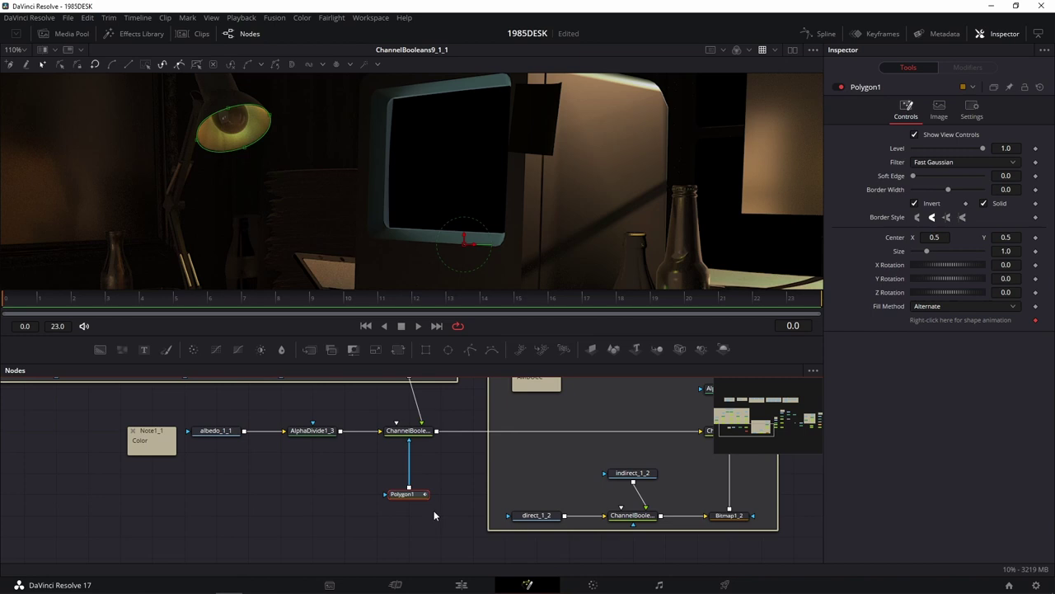
{"action": "left_click_drag", "start_coordinate": [799, 493], "coordinate": [85, 512]}
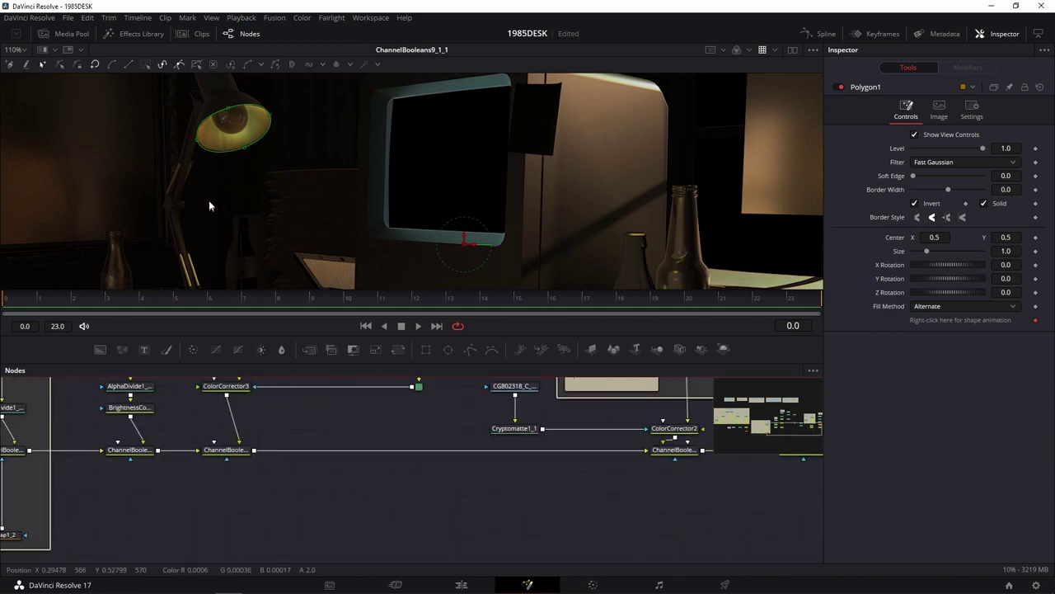
{"action": "left_click_drag", "start_coordinate": [604, 441], "coordinate": [261, 500]}
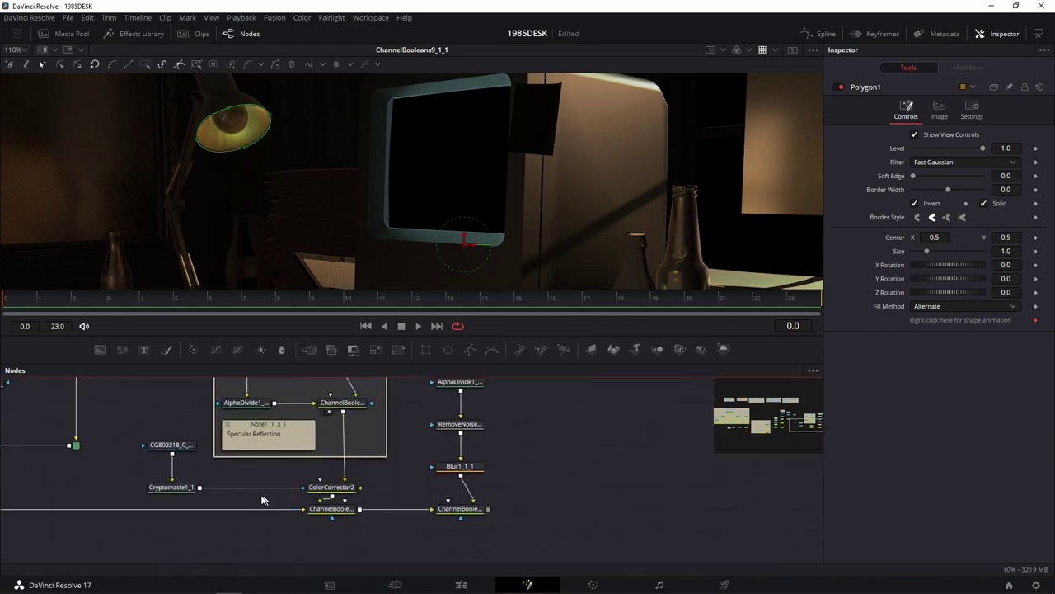
{"action": "scroll", "coordinate": [231, 528], "scroll_direction": "up", "scroll_amount": 5}
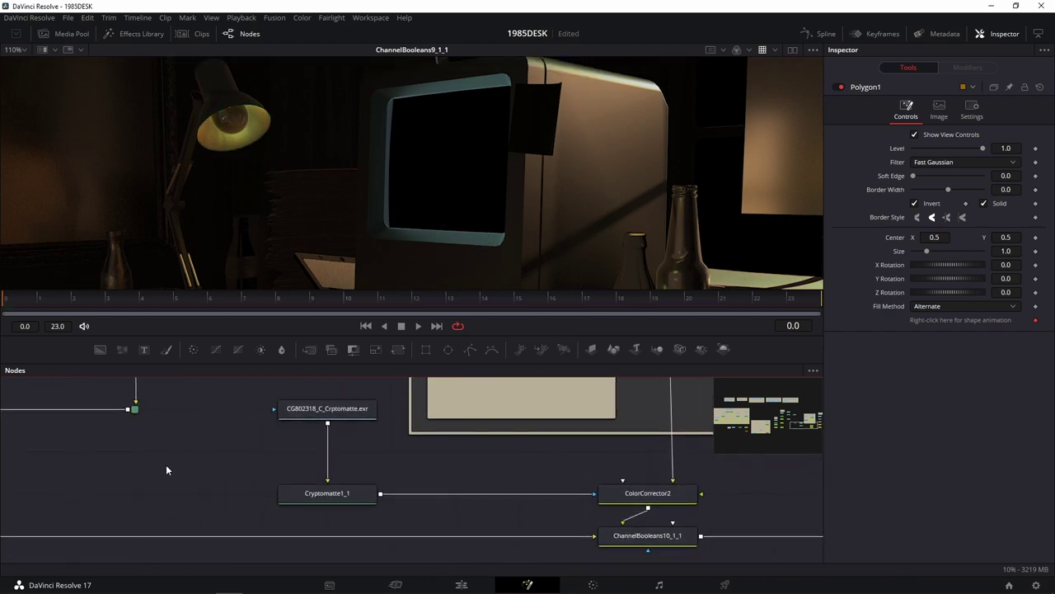
{"action": "key", "text": "ctrl+v"}
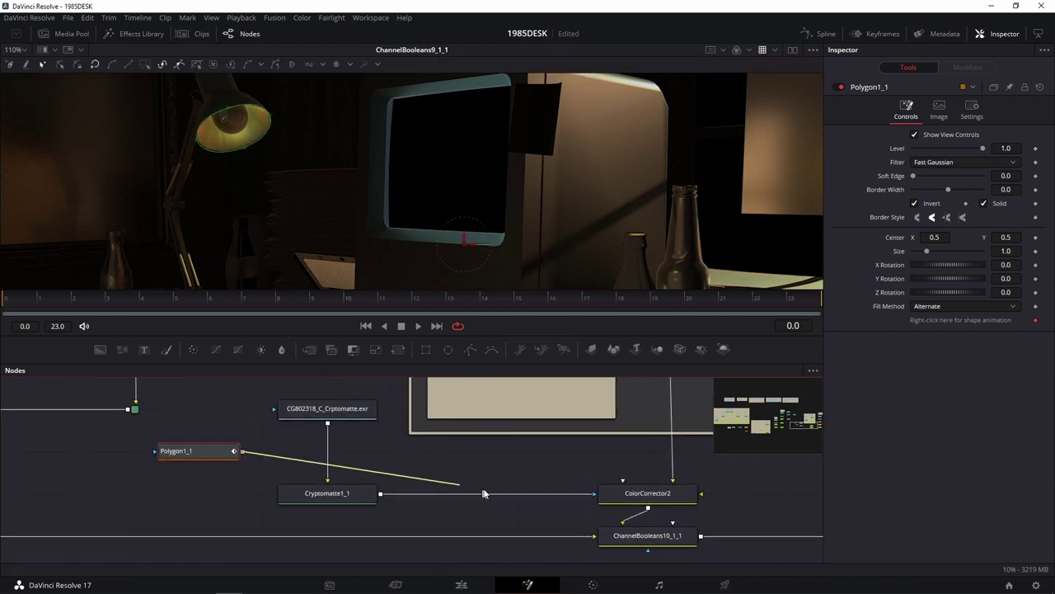
Wire Polygon1_1 into ColorCorrector2's mask input, fixing a wrong connection
{"action": "left_click_drag", "start_coordinate": [243, 452], "coordinate": [651, 495]}
{"action": "left_click", "coordinate": [665, 537]}
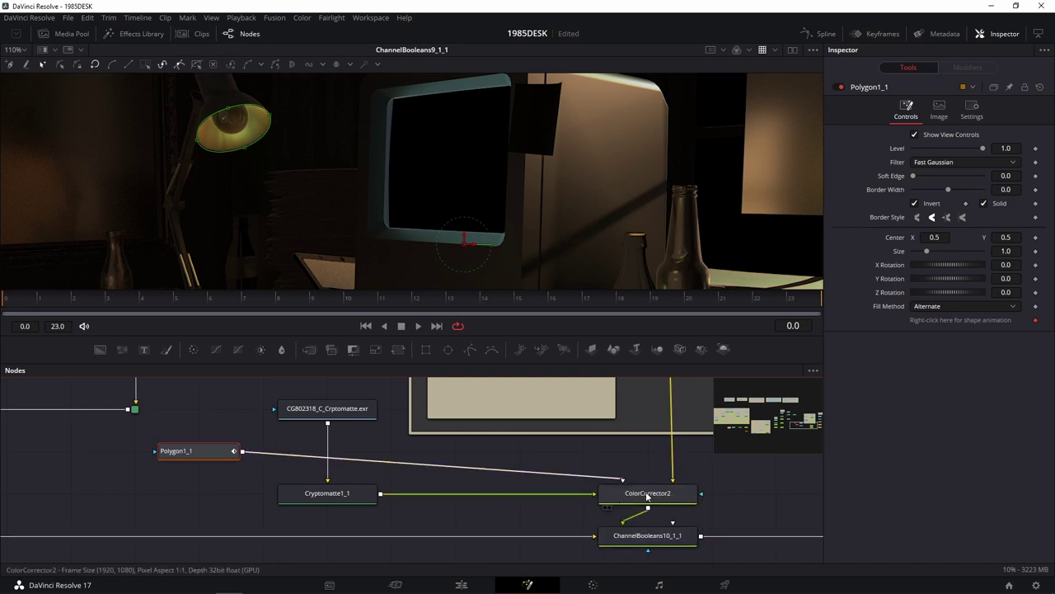
{"action": "key", "text": "ctrl+t"}
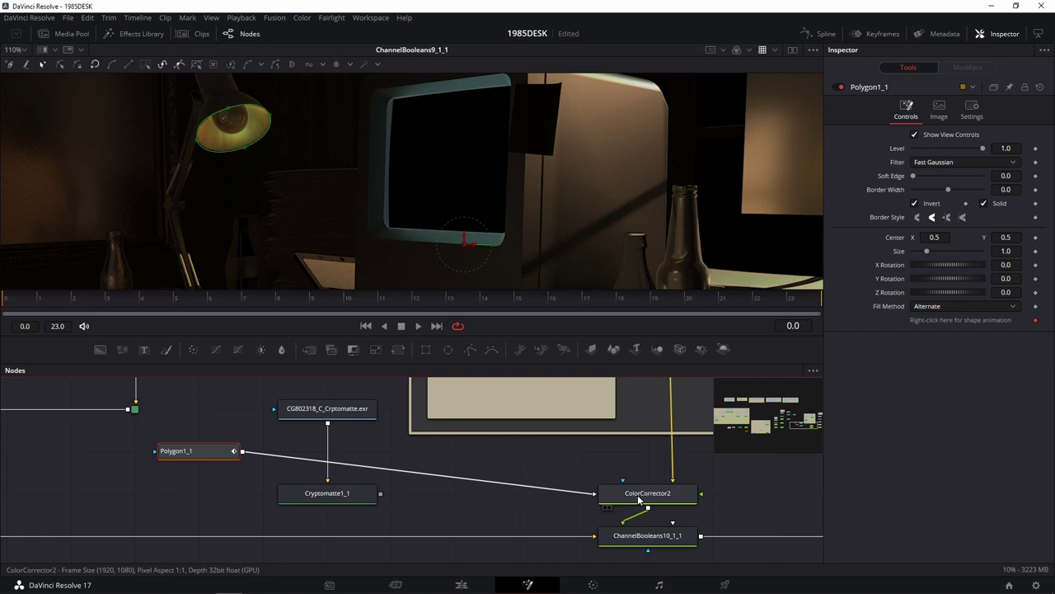
{"action": "mouse_move", "coordinate": [588, 491]}
{"action": "left_mouse_down"}
{"action": "mouse_move", "coordinate": [317, 458]}
{"action": "mouse_move", "coordinate": [619, 493]}
{"action": "left_mouse_up"}
{"action": "left_click", "coordinate": [674, 524]}
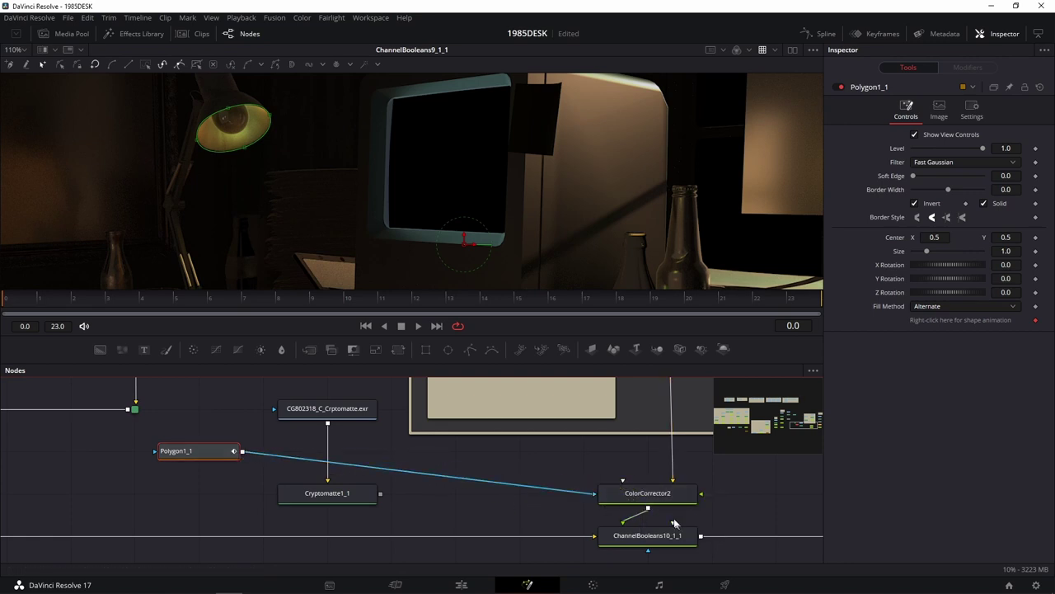
{"action": "left_click", "coordinate": [655, 493]}
Insert Polygon1_1 between Cryptomatte1_1 and ColorCorrector2 and turn off its Invert
{"action": "key", "text": "1"}
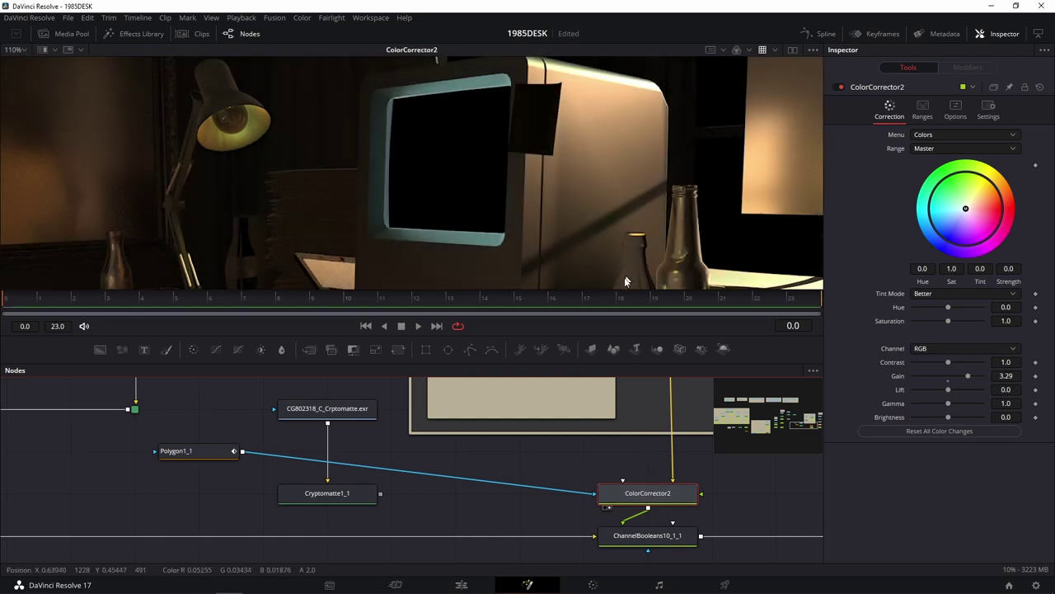
{"action": "left_click_drag", "start_coordinate": [176, 459], "coordinate": [433, 501]}
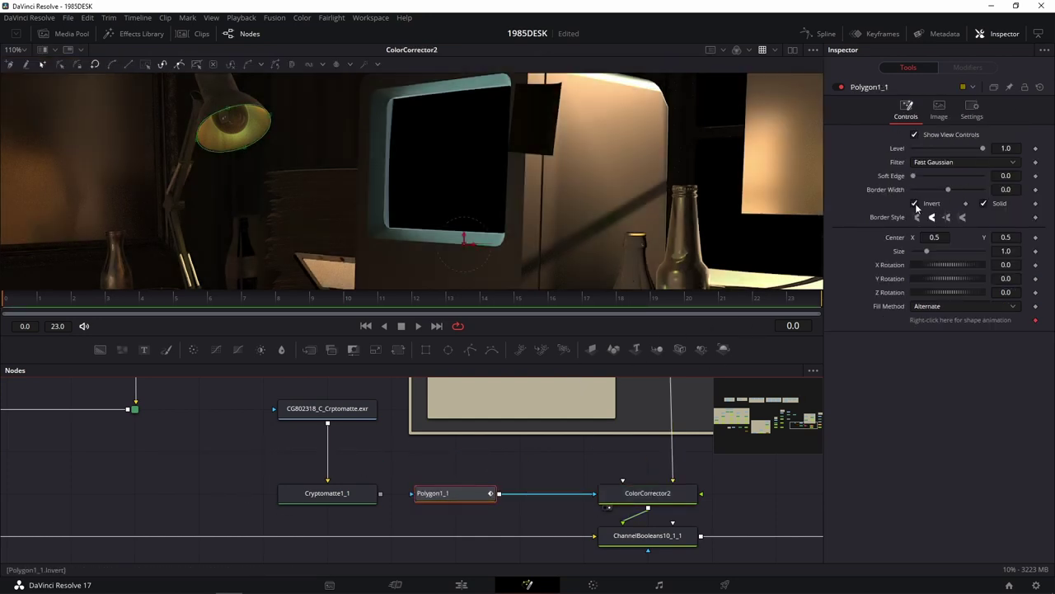
{"action": "left_click", "coordinate": [915, 204]}
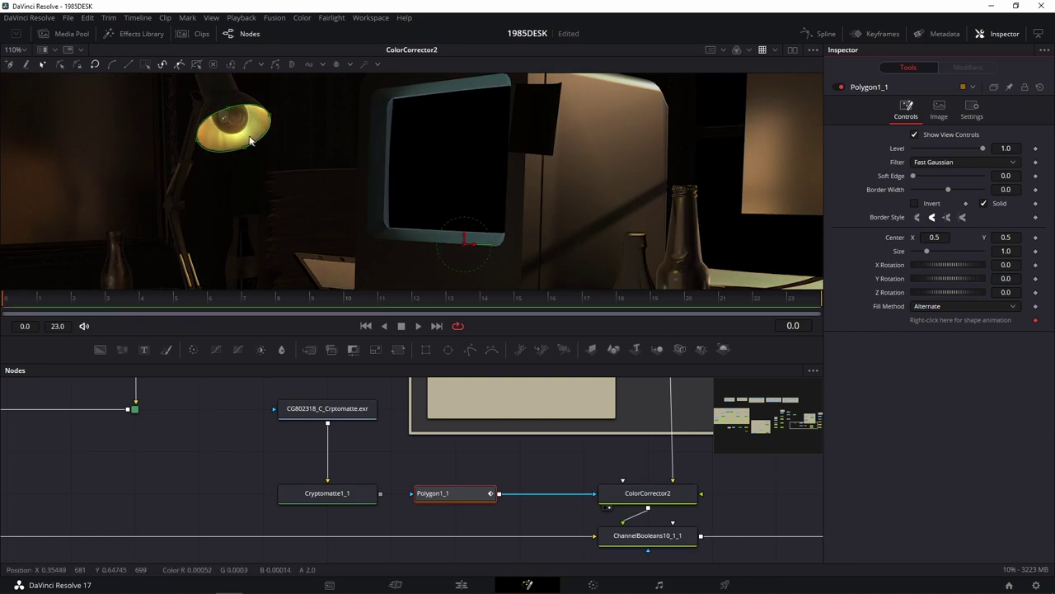
{"action": "scroll", "coordinate": [251, 153], "scroll_direction": "up", "scroll_amount": 2}
{"action": "scroll", "coordinate": [253, 162], "scroll_direction": "up", "scroll_amount": 2}
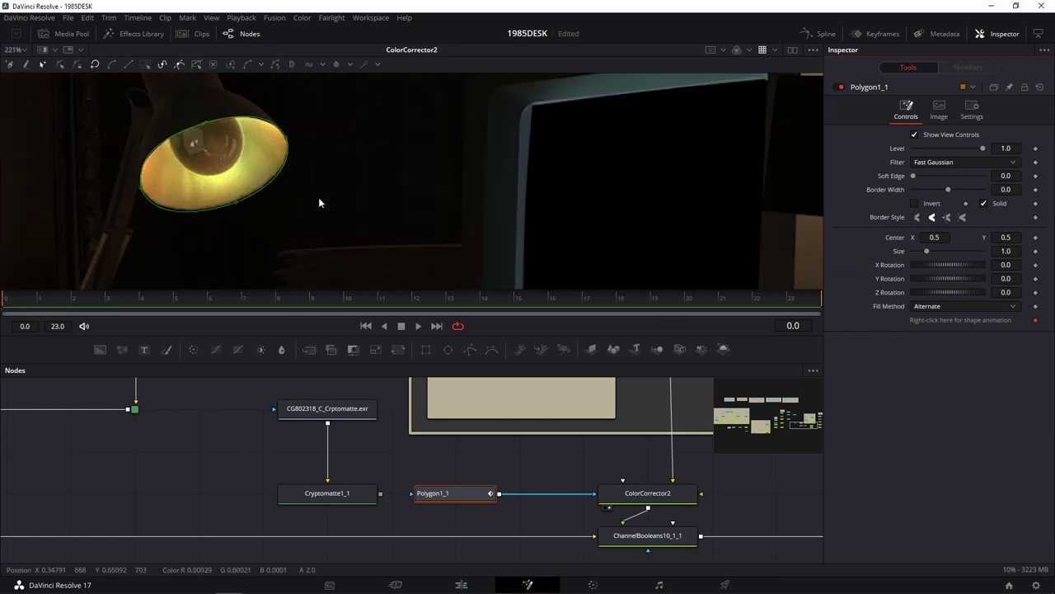
Tint the lamp bulb warm pink in ColorCorrector2 with Gain 5.0, then view ChannelBooleans10_1_1
{"action": "left_click", "coordinate": [648, 493]}
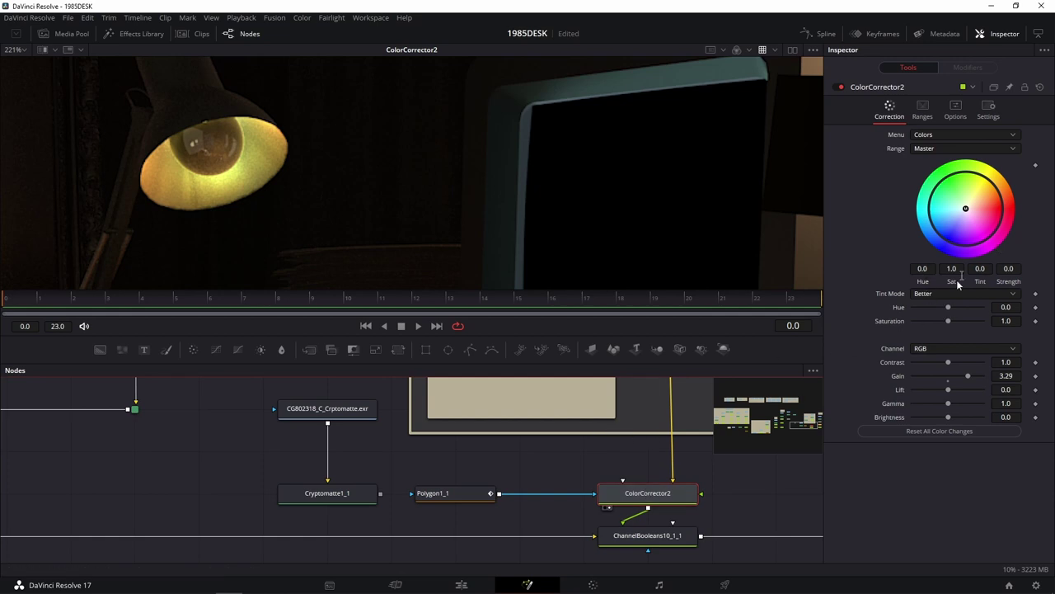
{"action": "left_click_drag", "start_coordinate": [948, 307], "coordinate": [948, 310]}
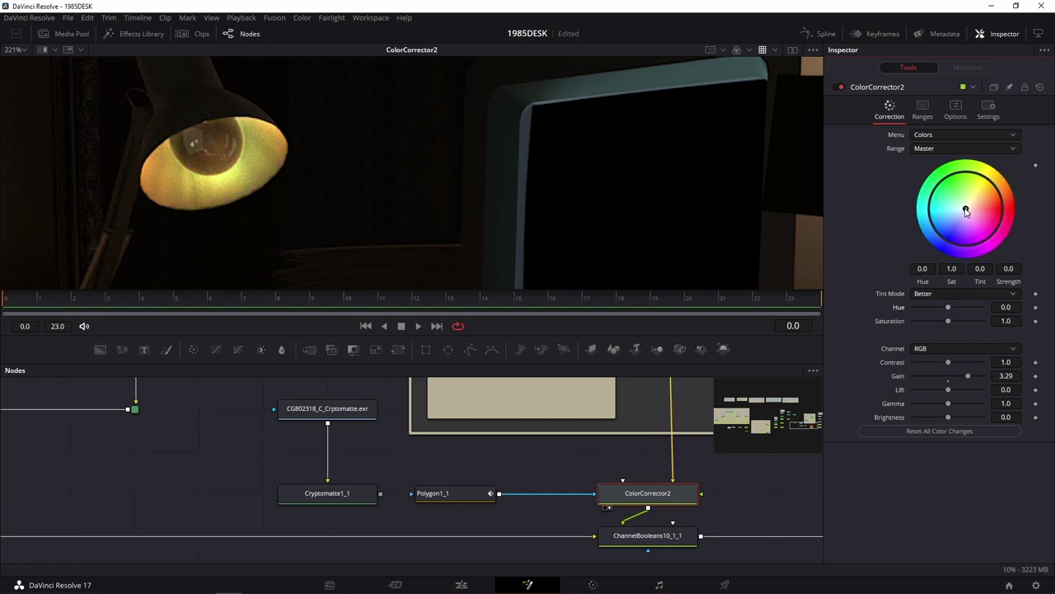
{"action": "left_click_drag", "start_coordinate": [966, 211], "coordinate": [992, 211]}
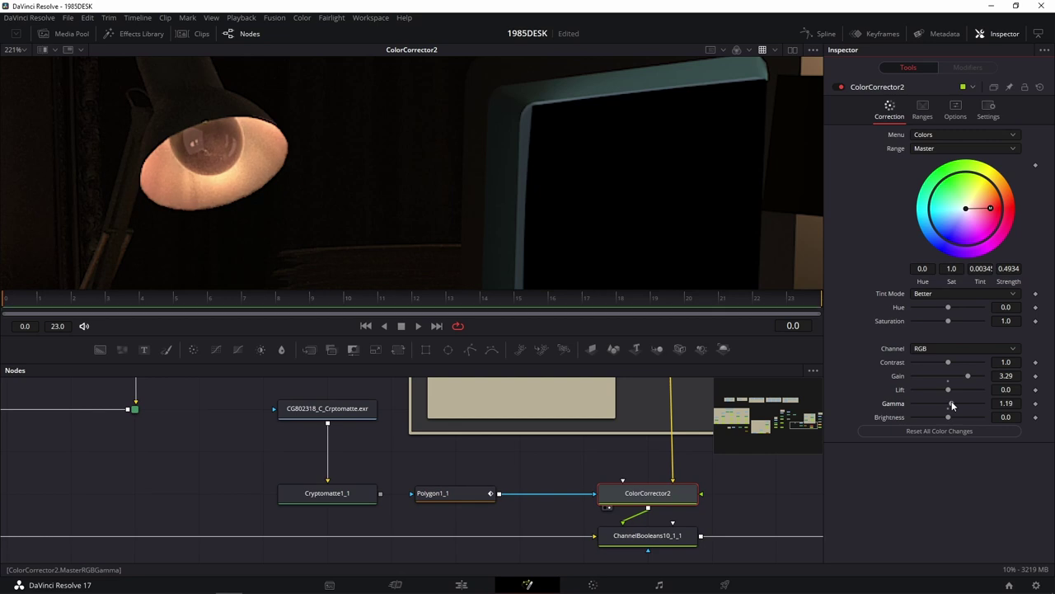
{"action": "left_click_drag", "start_coordinate": [948, 404], "coordinate": [983, 378]}
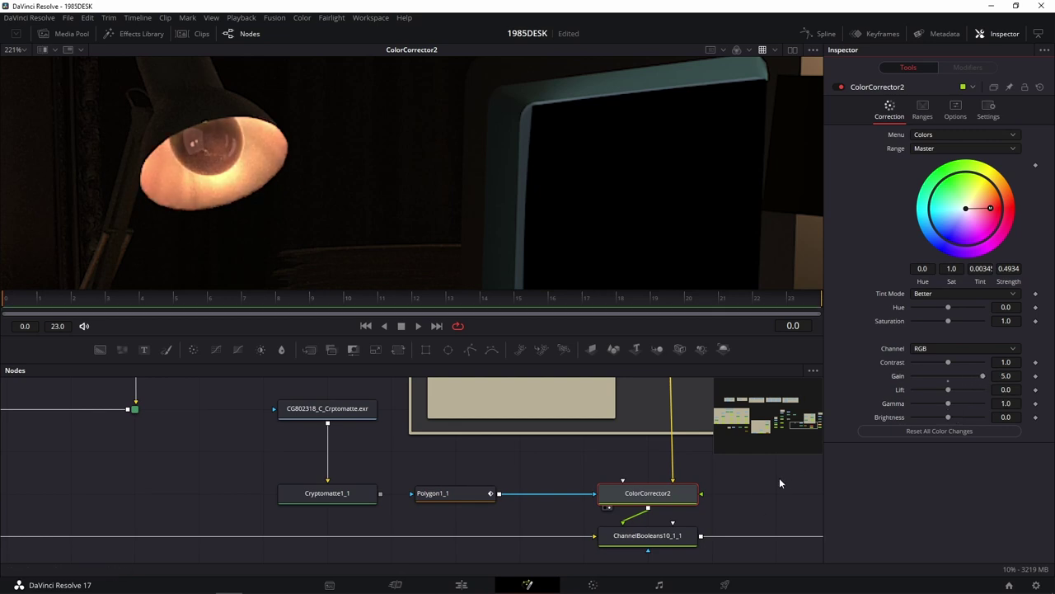
{"action": "left_click_drag", "start_coordinate": [493, 446], "coordinate": [622, 218]}
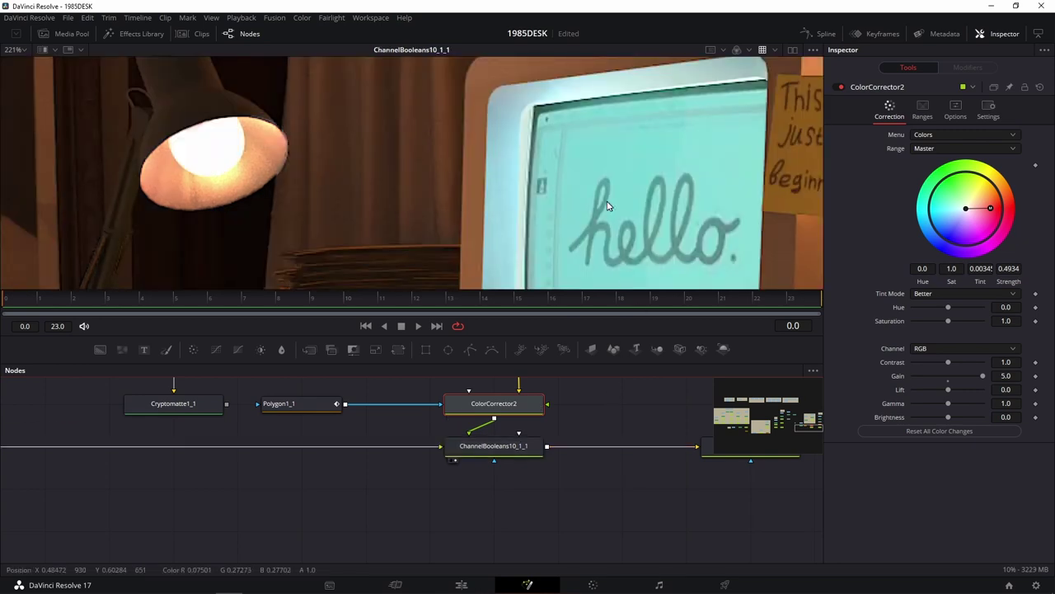
Preview the ChannelBooleans11_1_1 result and the ColorCorrector2 output
{"action": "scroll", "coordinate": [607, 202], "scroll_direction": "down", "scroll_amount": 3}
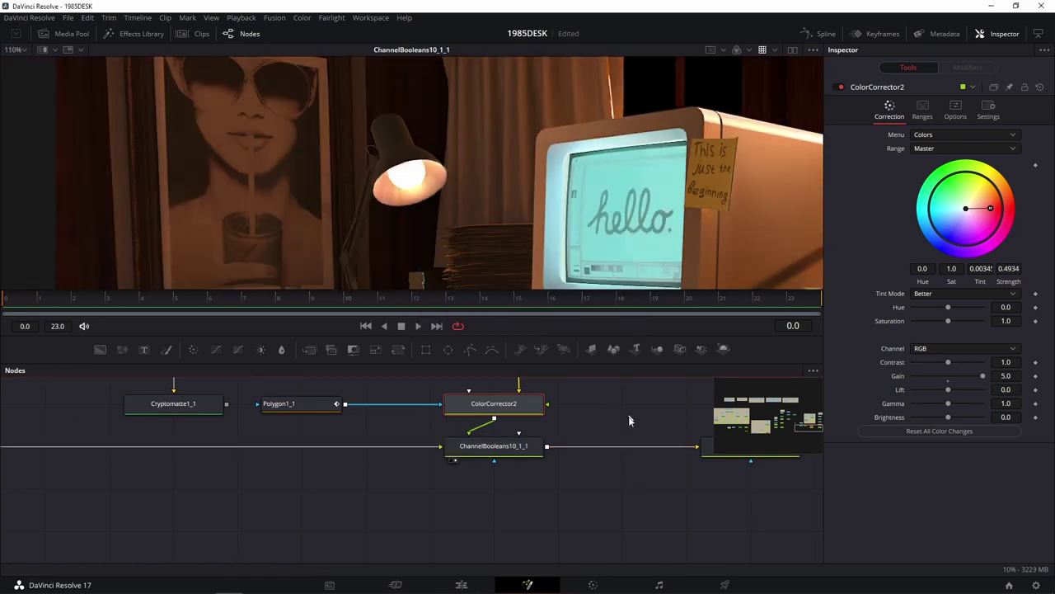
{"action": "scroll", "coordinate": [613, 220], "scroll_direction": "down", "scroll_amount": 3}
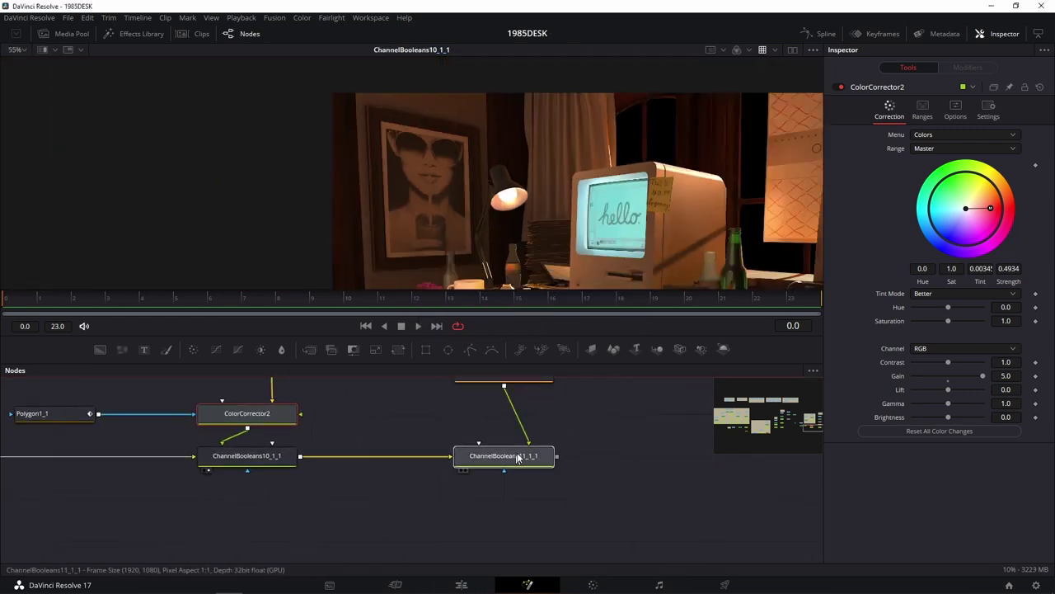
{"action": "left_click_drag", "start_coordinate": [503, 455], "coordinate": [611, 193]}
{"action": "scroll", "coordinate": [608, 202], "scroll_direction": "up", "scroll_amount": 3}
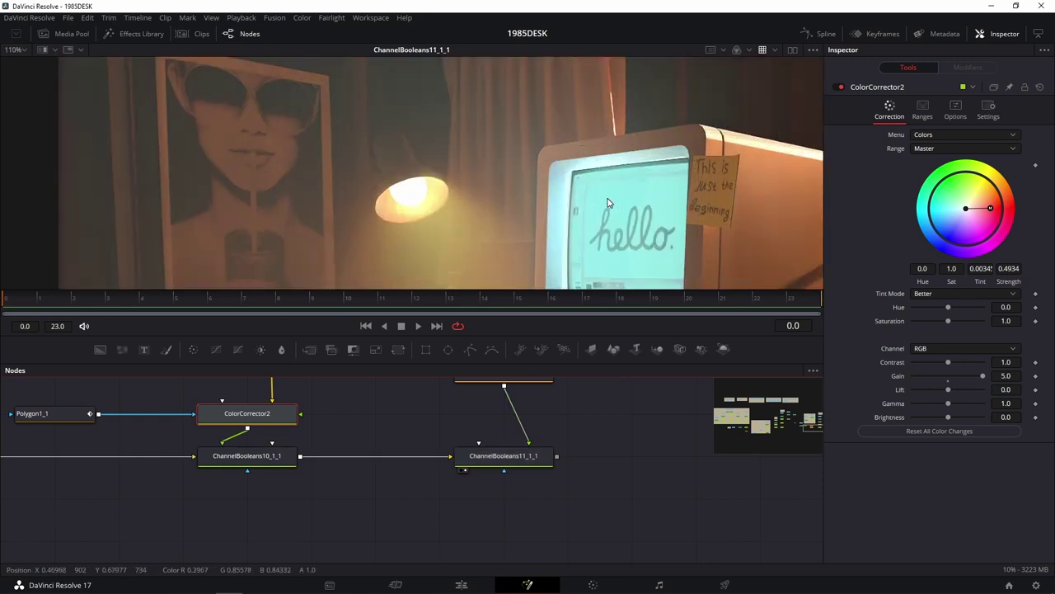
{"action": "scroll", "coordinate": [608, 202], "scroll_direction": "down", "scroll_amount": 2}
{"action": "left_click_drag", "start_coordinate": [249, 431], "coordinate": [442, 506]}
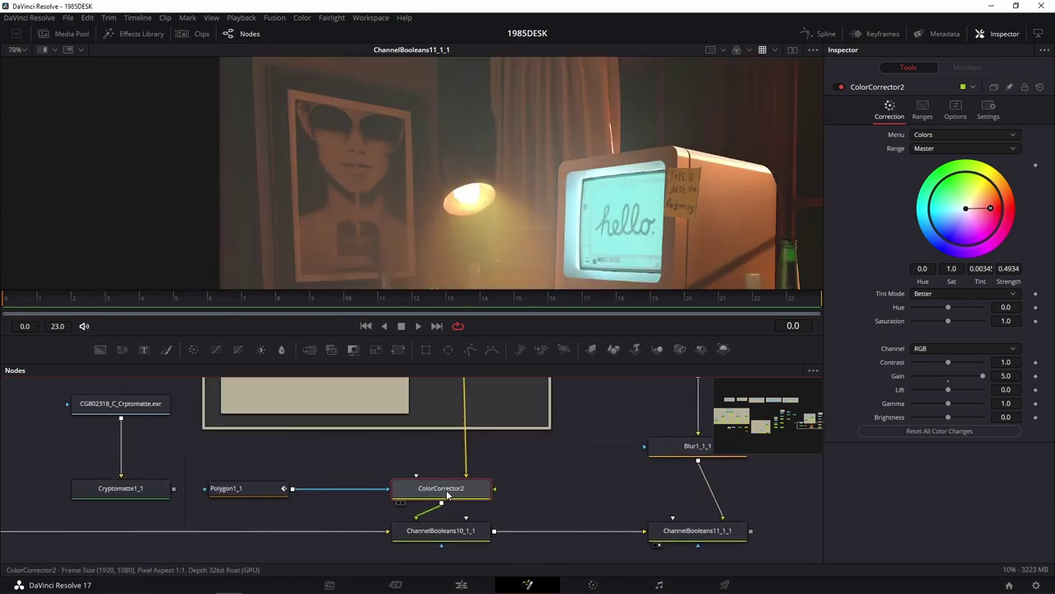
{"action": "key", "text": "1"}
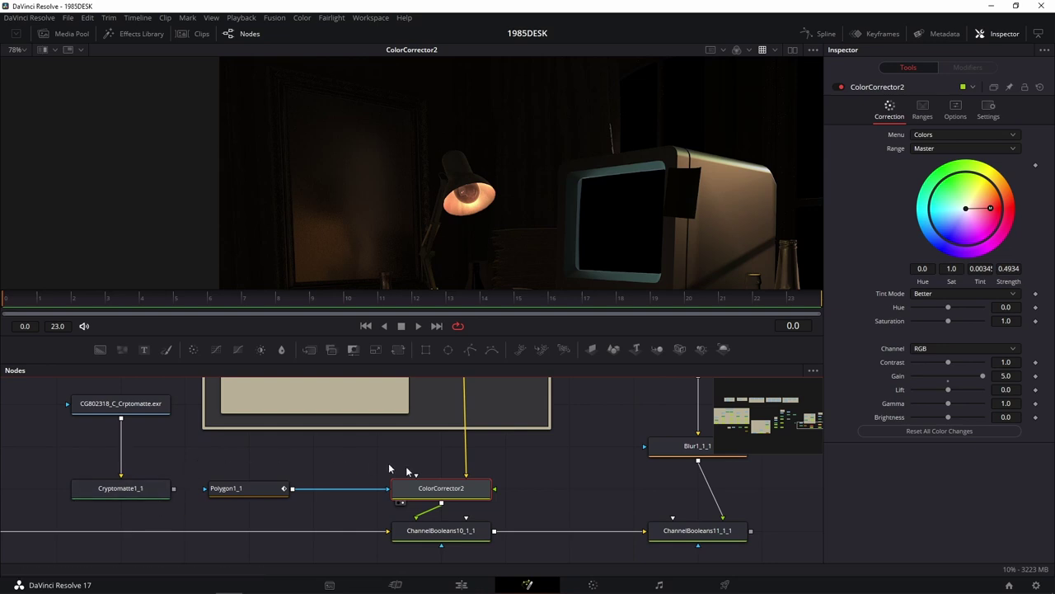
Load Cryptomatte1_1's cassette-player matte into the viewer and zoom out to the whole frame
{"action": "scroll", "coordinate": [521, 468], "scroll_direction": "down", "scroll_amount": 3}
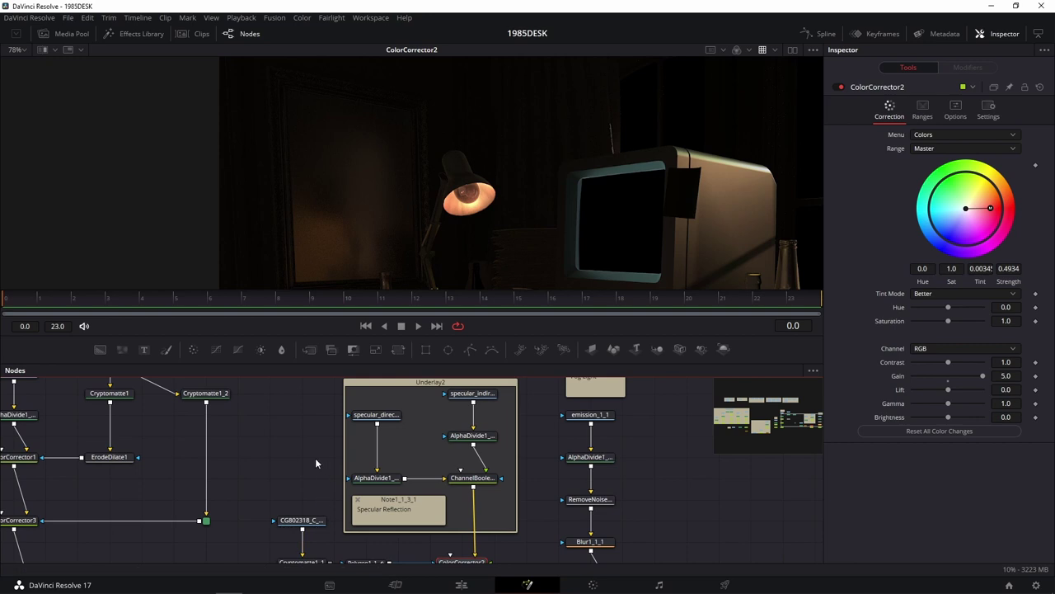
{"action": "left_click_drag", "start_coordinate": [315, 463], "coordinate": [329, 388]}
{"action": "left_click", "coordinate": [316, 487]}
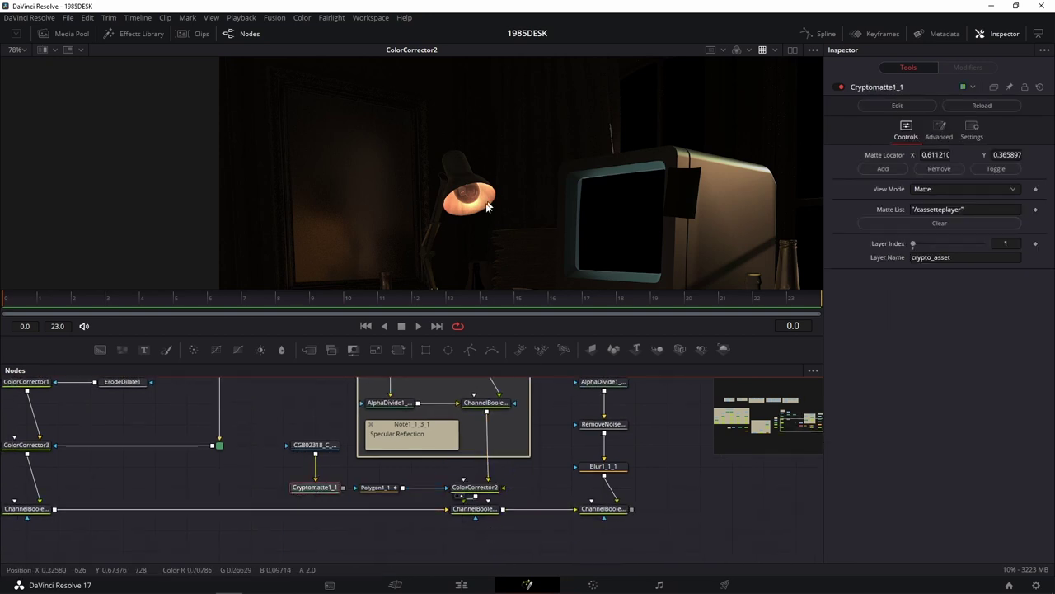
{"action": "scroll", "coordinate": [486, 207], "scroll_direction": "up", "scroll_amount": 5}
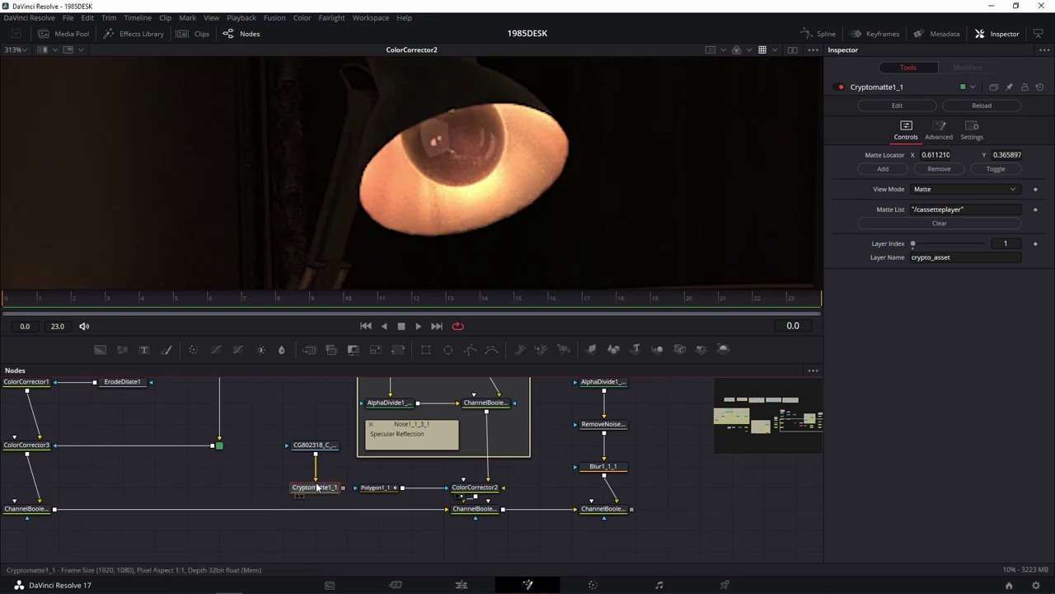
{"action": "left_click_drag", "start_coordinate": [317, 487], "coordinate": [485, 224]}
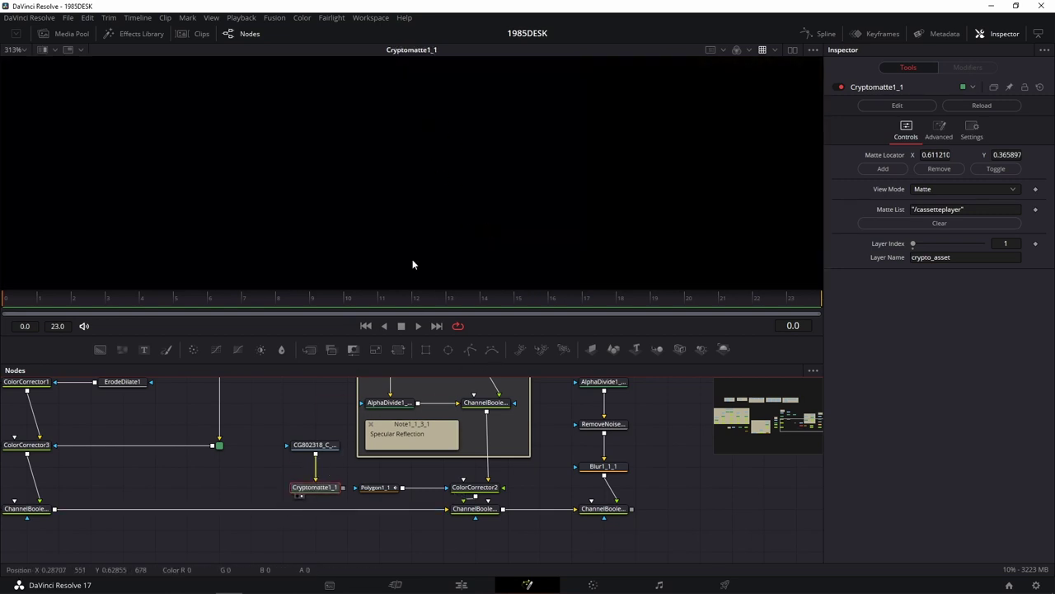
{"action": "scroll", "coordinate": [412, 259], "scroll_direction": "down", "scroll_amount": 5}
{"action": "scroll", "coordinate": [412, 259], "scroll_direction": "down", "scroll_amount": 3}
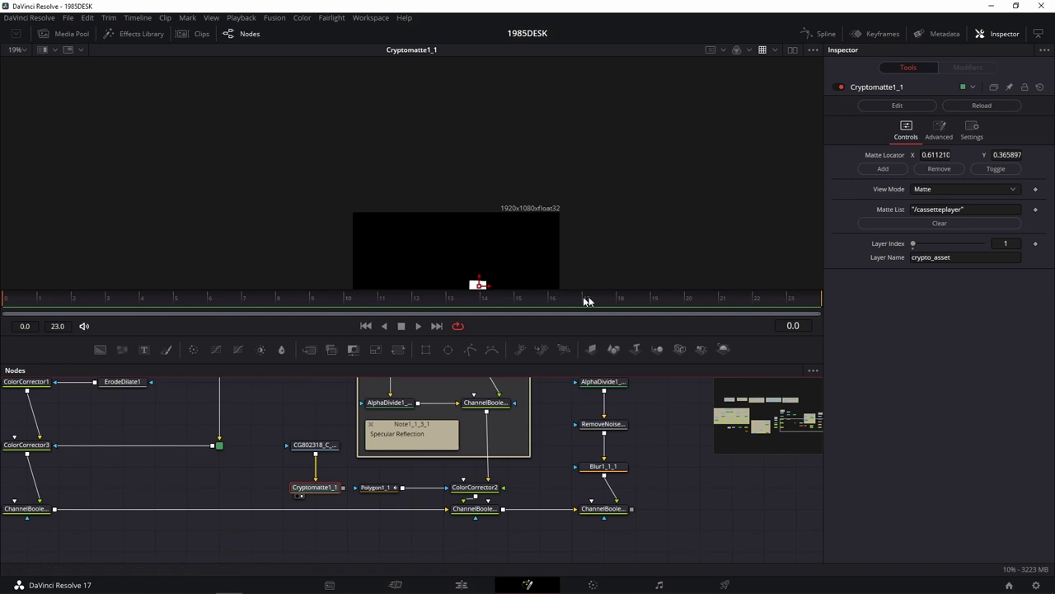
{"action": "scroll", "coordinate": [519, 224], "scroll_direction": "up", "scroll_amount": 4}
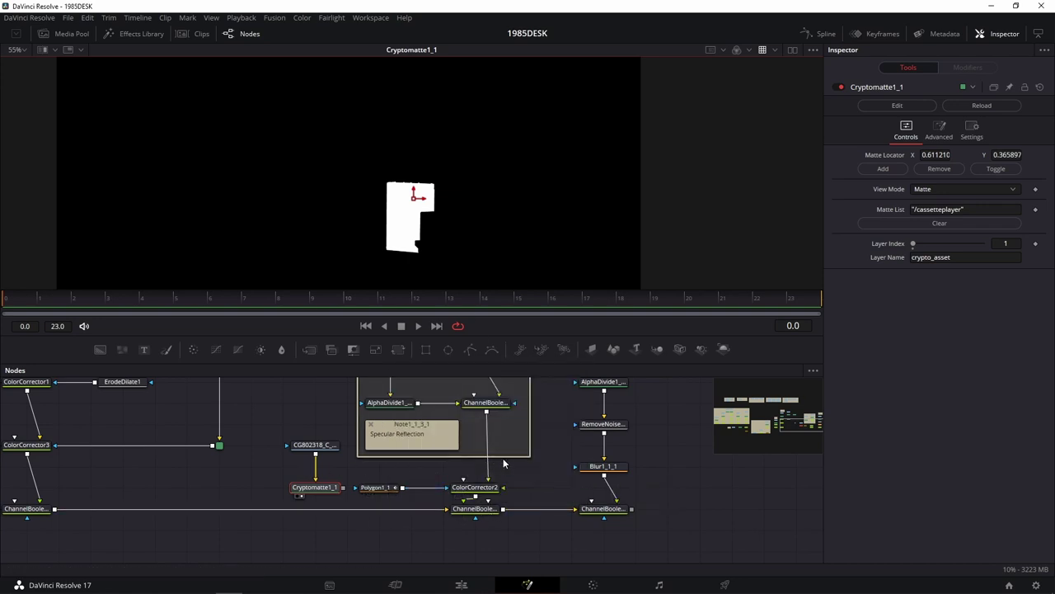
{"action": "scroll", "coordinate": [511, 470], "scroll_direction": "down", "scroll_amount": 4}
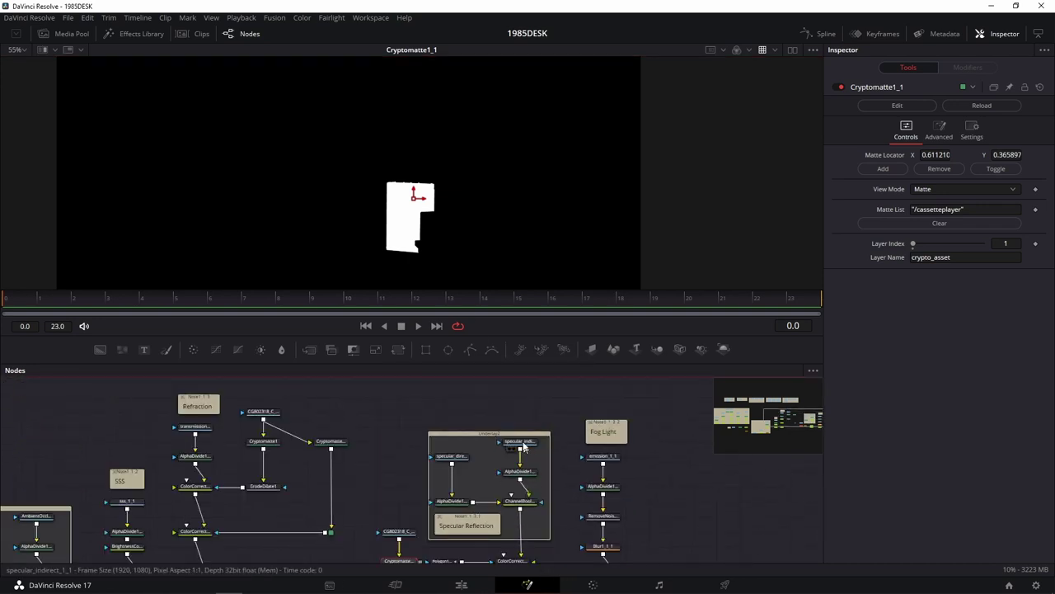
Insert ColorCorrector4 and feed Cryptomatte1_1's cassette matte into its Effect Mask input
{"action": "left_click_drag", "start_coordinate": [506, 432], "coordinate": [505, 427]}
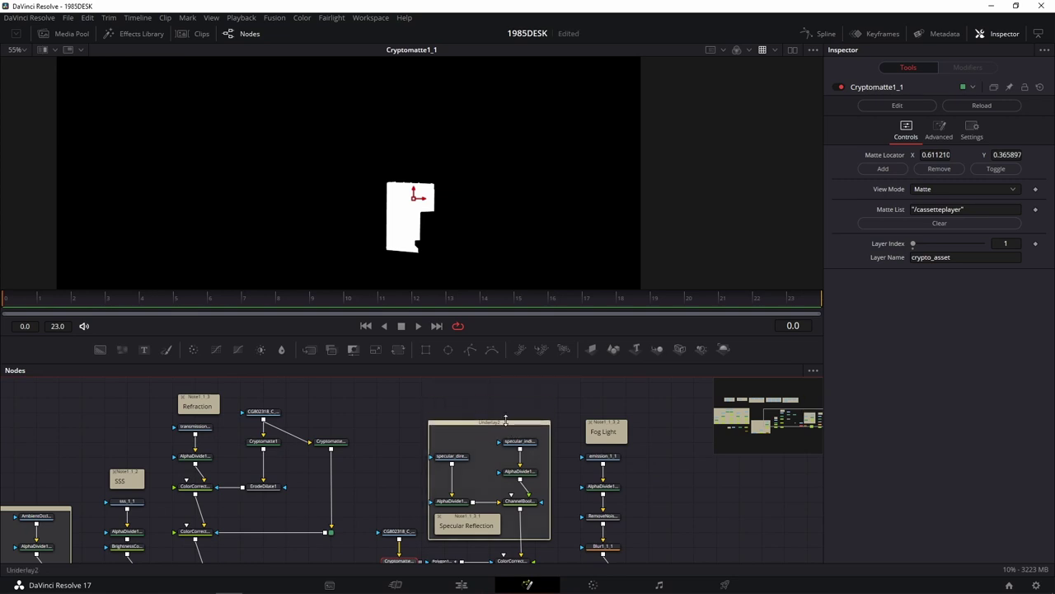
{"action": "left_click", "coordinate": [506, 432]}
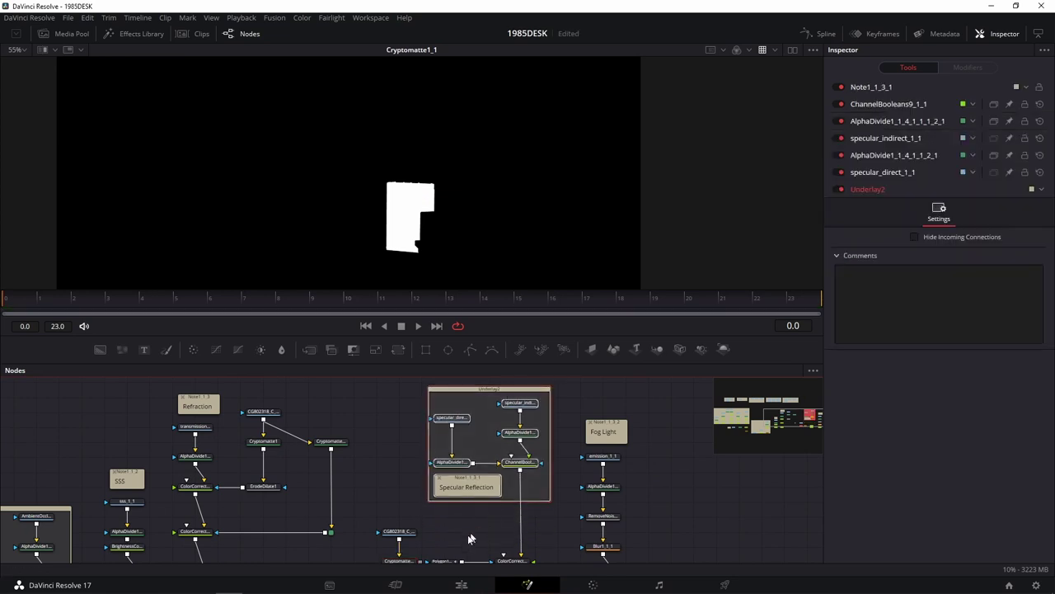
{"action": "scroll", "coordinate": [461, 512], "scroll_direction": "down", "scroll_amount": 1}
{"action": "mouse_move", "coordinate": [369, 476]}
{"action": "left_mouse_down"}
{"action": "mouse_move", "coordinate": [399, 529]}
{"action": "mouse_move", "coordinate": [401, 486]}
{"action": "left_mouse_up"}
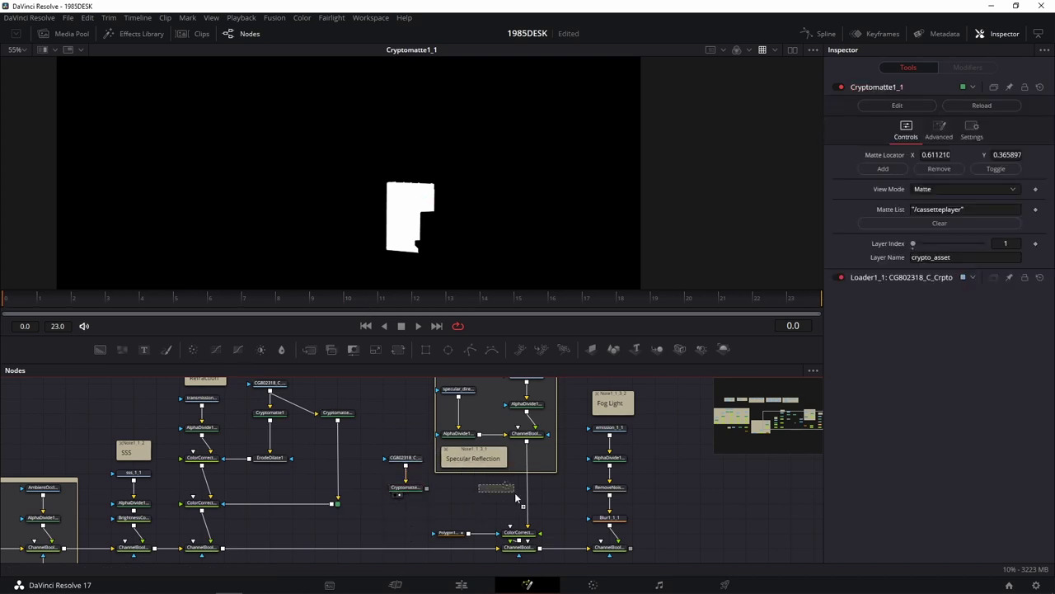
{"action": "left_click_drag", "start_coordinate": [198, 349], "coordinate": [514, 492]}
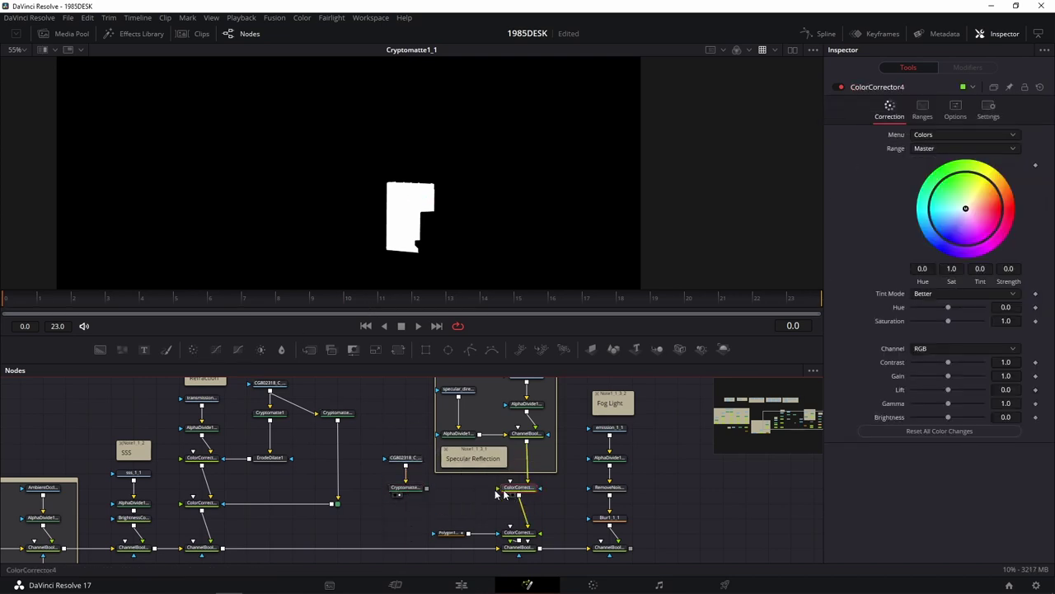
{"action": "mouse_move", "coordinate": [426, 487]}
{"action": "left_mouse_down"}
{"action": "mouse_move", "coordinate": [529, 492]}
{"action": "mouse_move", "coordinate": [521, 215]}
{"action": "left_mouse_up"}
{"action": "left_click", "coordinate": [552, 517]}
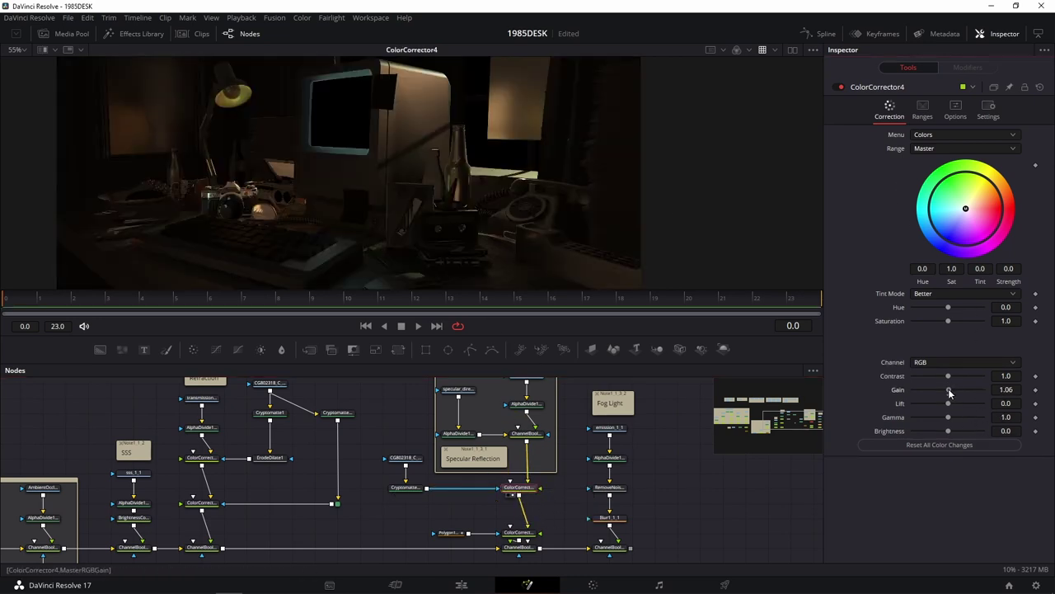
Raise ColorCorrector4's Gain to 3.35 to brighten the cassette player
{"action": "left_click_drag", "start_coordinate": [948, 389], "coordinate": [974, 392]}
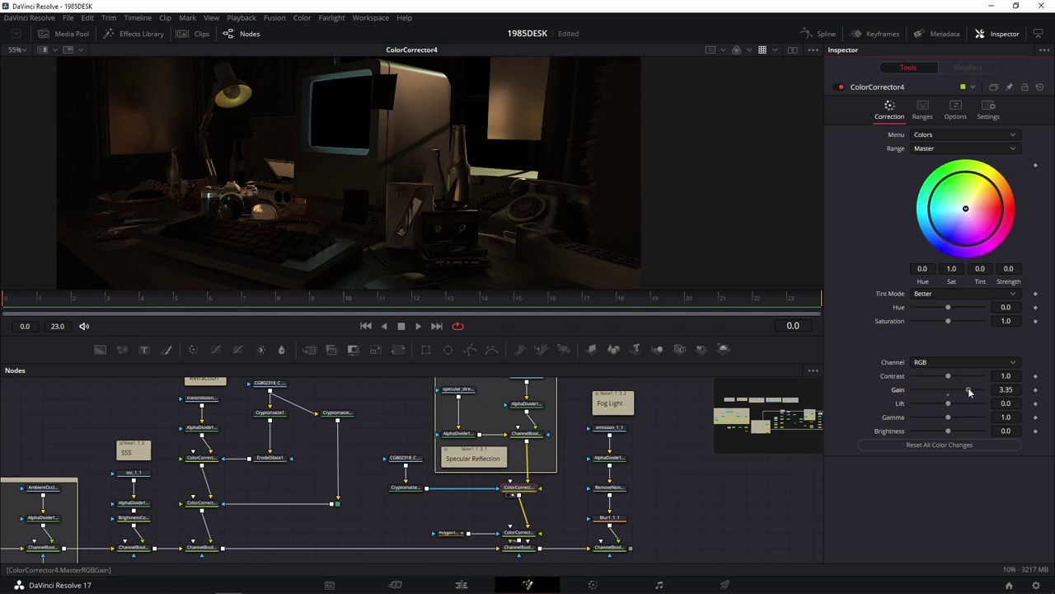
{"action": "scroll", "coordinate": [558, 509], "scroll_direction": "down", "scroll_amount": 1}
{"action": "scroll", "coordinate": [490, 268], "scroll_direction": "up", "scroll_amount": 2}
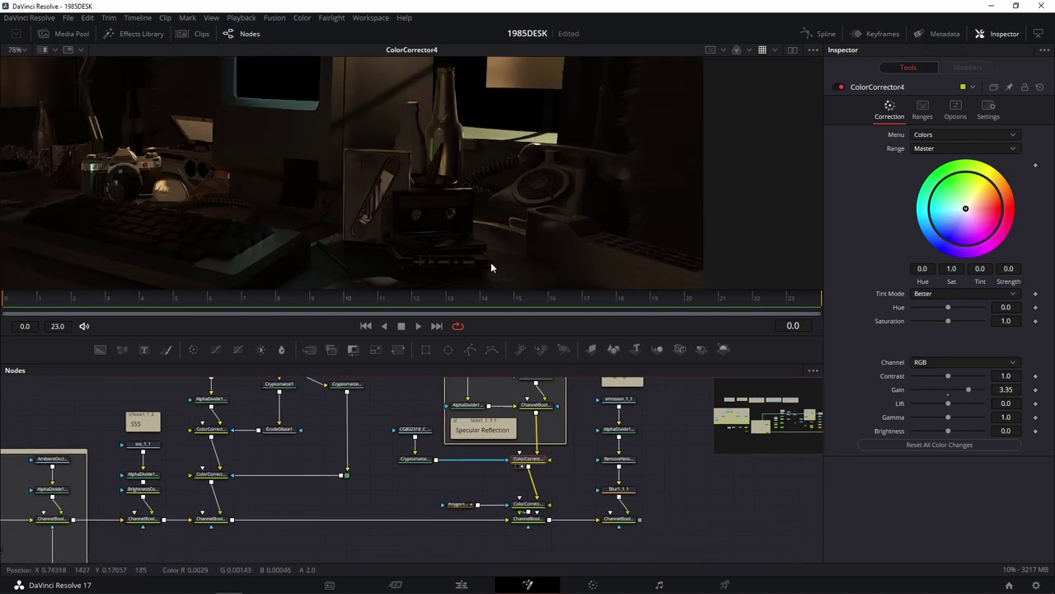
{"action": "scroll", "coordinate": [490, 268], "scroll_direction": "up", "scroll_amount": 1}
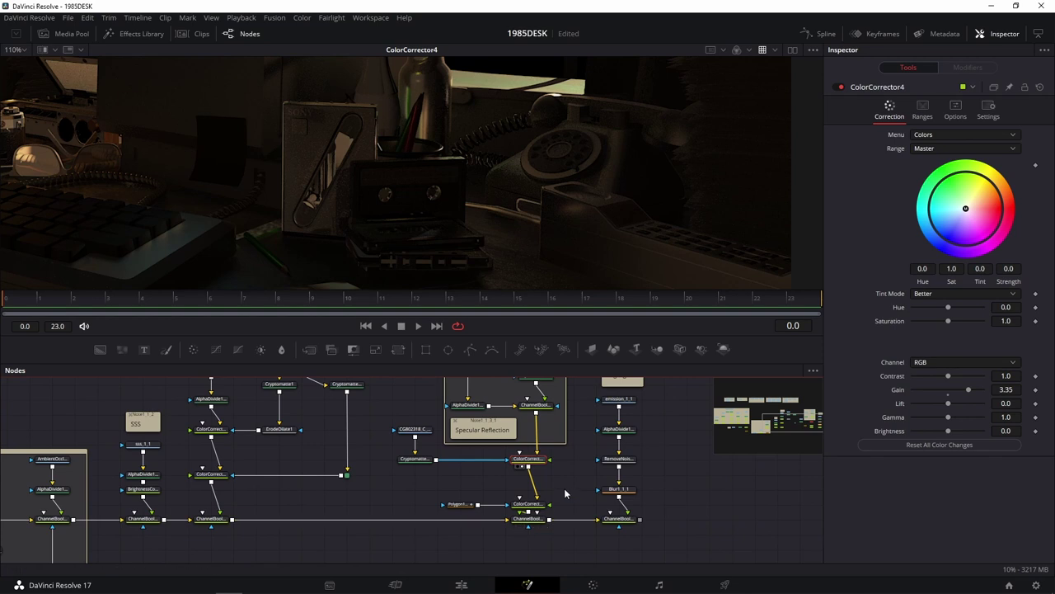
View the full composite, undo a stray change, and line up the polygon mask with ColorCorrector2
{"action": "left_click", "coordinate": [524, 525]}
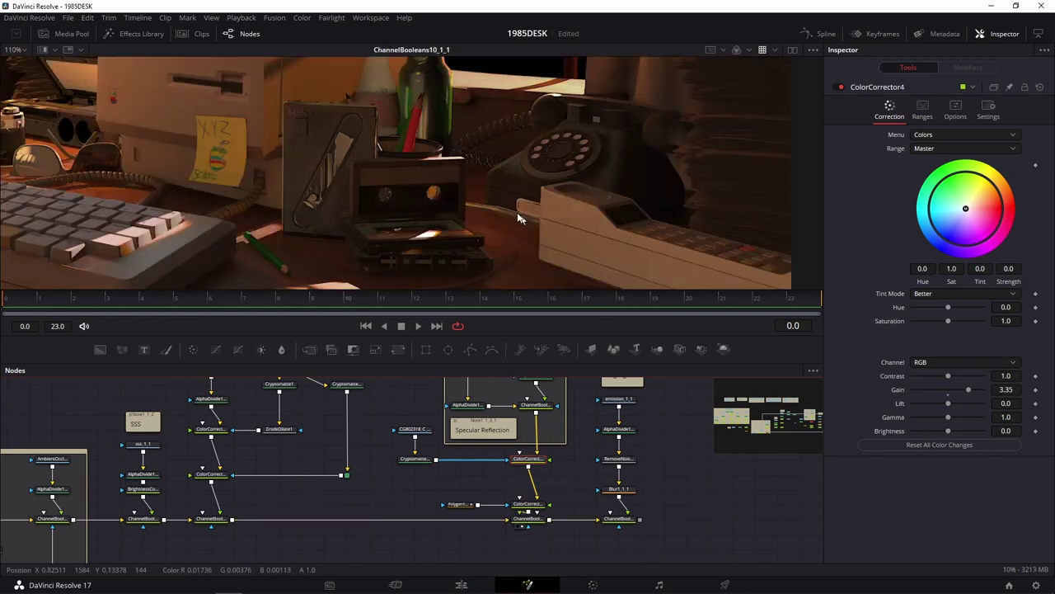
{"action": "scroll", "coordinate": [519, 218], "scroll_direction": "down", "scroll_amount": 1}
{"action": "scroll", "coordinate": [438, 158], "scroll_direction": "down", "scroll_amount": 1}
{"action": "scroll", "coordinate": [438, 157], "scroll_direction": "down", "scroll_amount": 1}
{"action": "scroll", "coordinate": [453, 185], "scroll_direction": "down", "scroll_amount": 1}
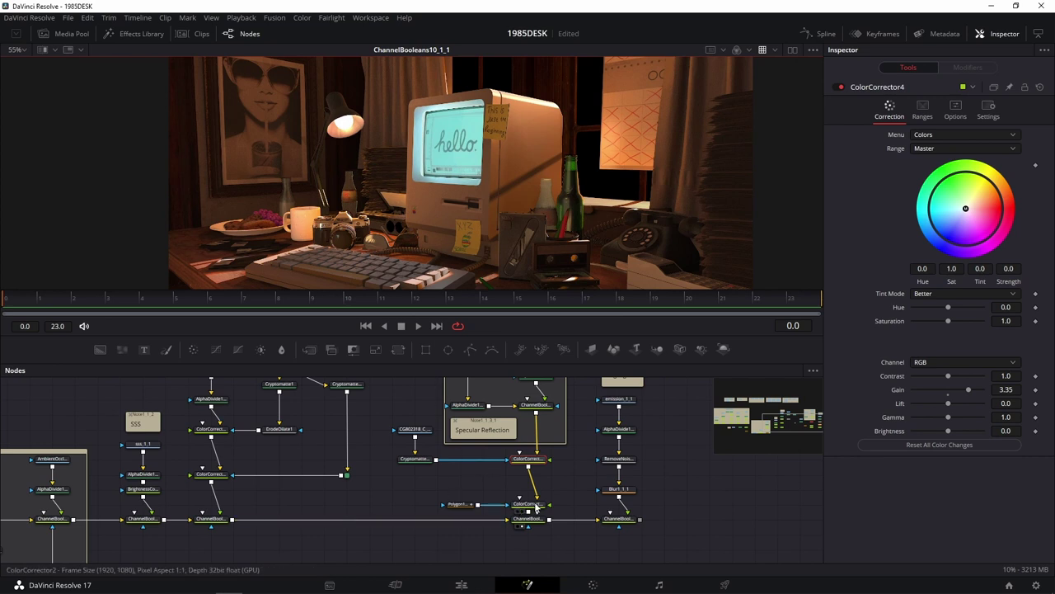
{"action": "key", "text": "ctrl+z"}
{"action": "left_click_drag", "start_coordinate": [458, 509], "coordinate": [414, 491]}
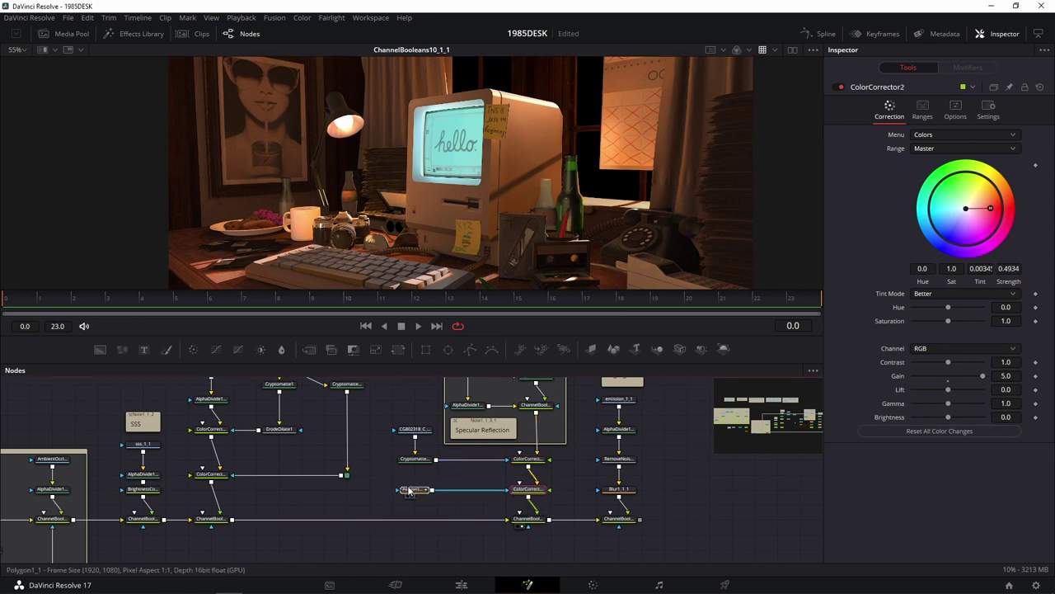
{"action": "scroll", "coordinate": [395, 486], "scroll_direction": "up", "scroll_amount": 3}
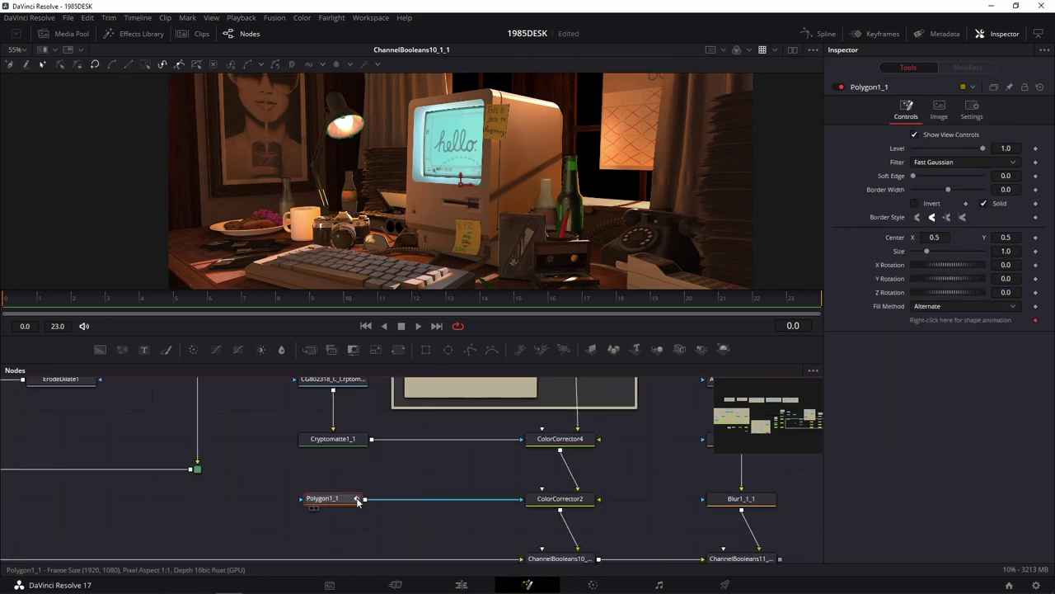
{"action": "left_click", "coordinate": [557, 496]}
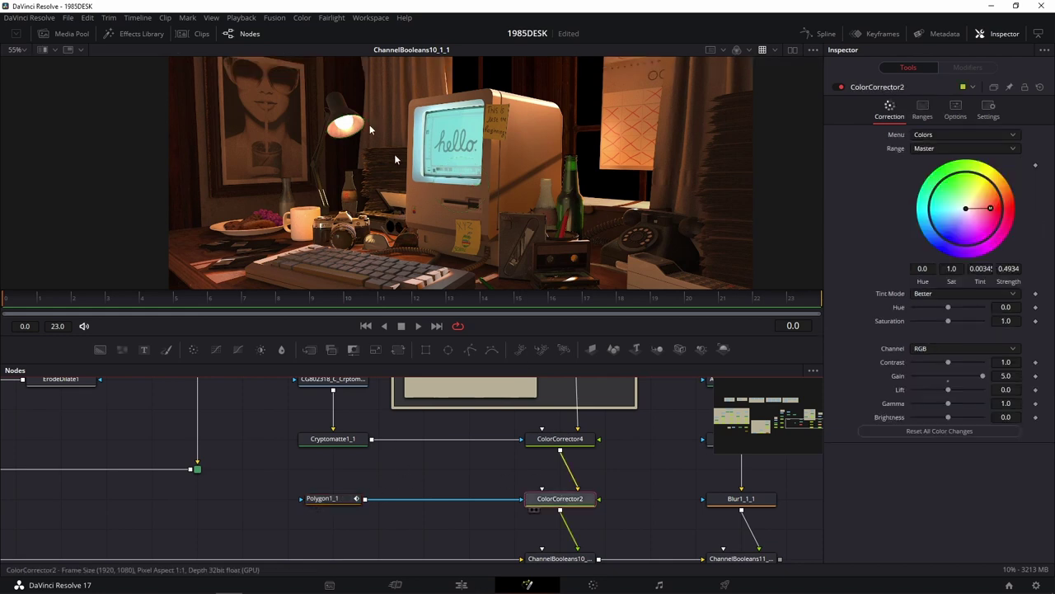
{"action": "scroll", "coordinate": [355, 137], "scroll_direction": "up", "scroll_amount": 3}
{"action": "scroll", "coordinate": [356, 136], "scroll_direction": "up", "scroll_amount": 3}
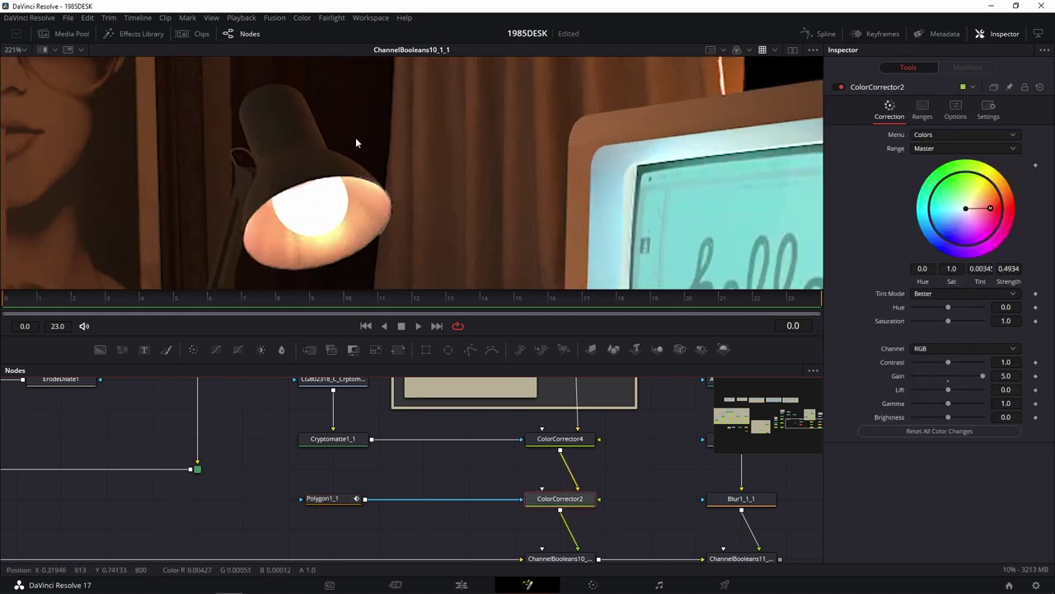
{"action": "scroll", "coordinate": [356, 137], "scroll_direction": "down", "scroll_amount": 6}
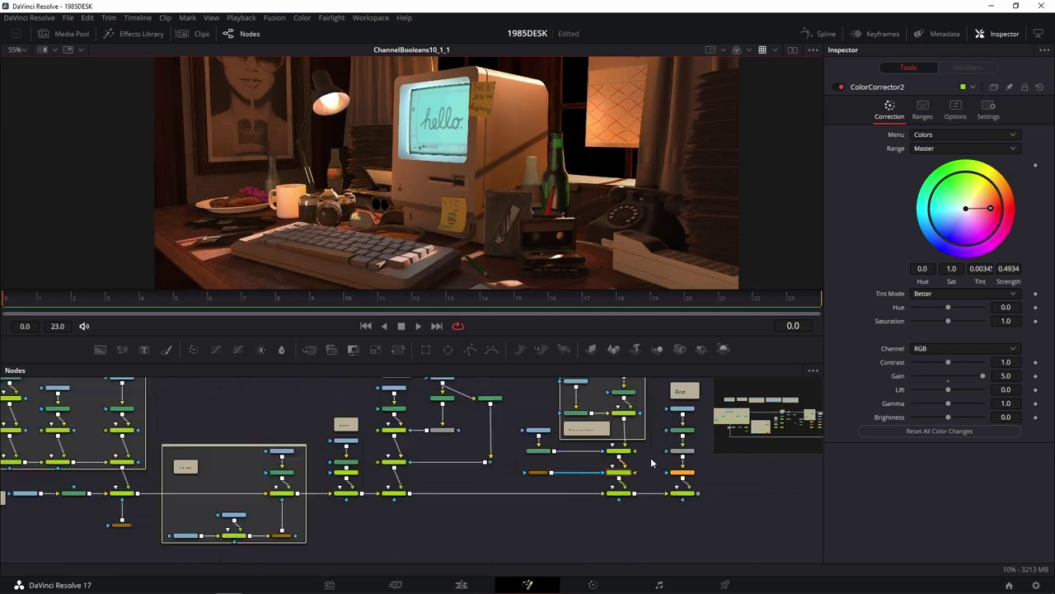
Zoom the viewer in on the cookie plate, then bring the albedo_1_1 pass into the viewer
{"action": "scroll", "coordinate": [651, 457], "scroll_direction": "down", "scroll_amount": 5}
{"action": "scroll", "coordinate": [577, 453], "scroll_direction": "up", "scroll_amount": 2}
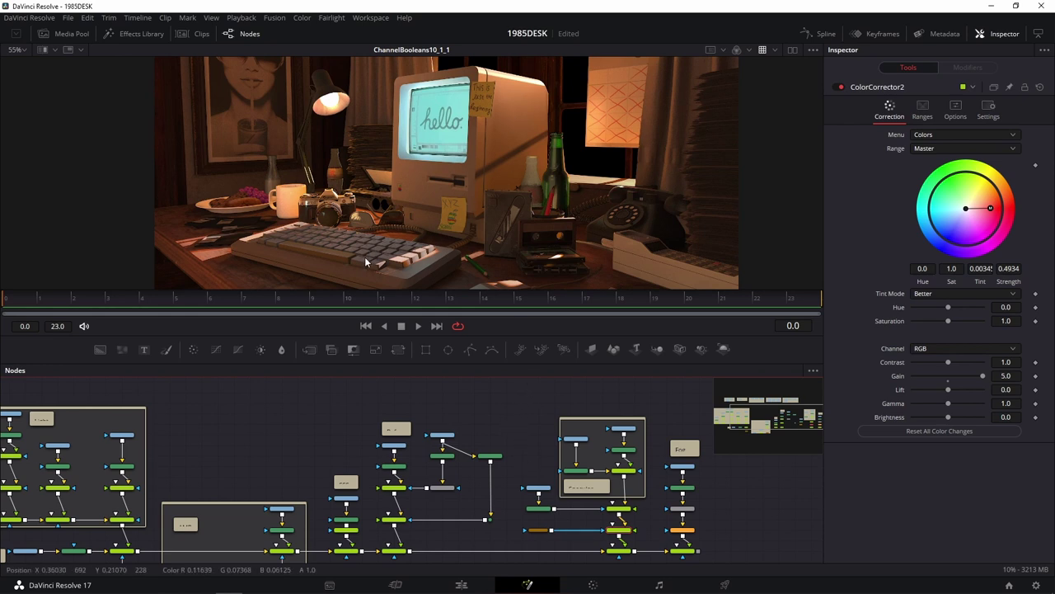
{"action": "scroll", "coordinate": [240, 206], "scroll_direction": "up", "scroll_amount": 3}
{"action": "scroll", "coordinate": [318, 228], "scroll_direction": "up", "scroll_amount": 2}
{"action": "scroll", "coordinate": [385, 237], "scroll_direction": "up", "scroll_amount": 2}
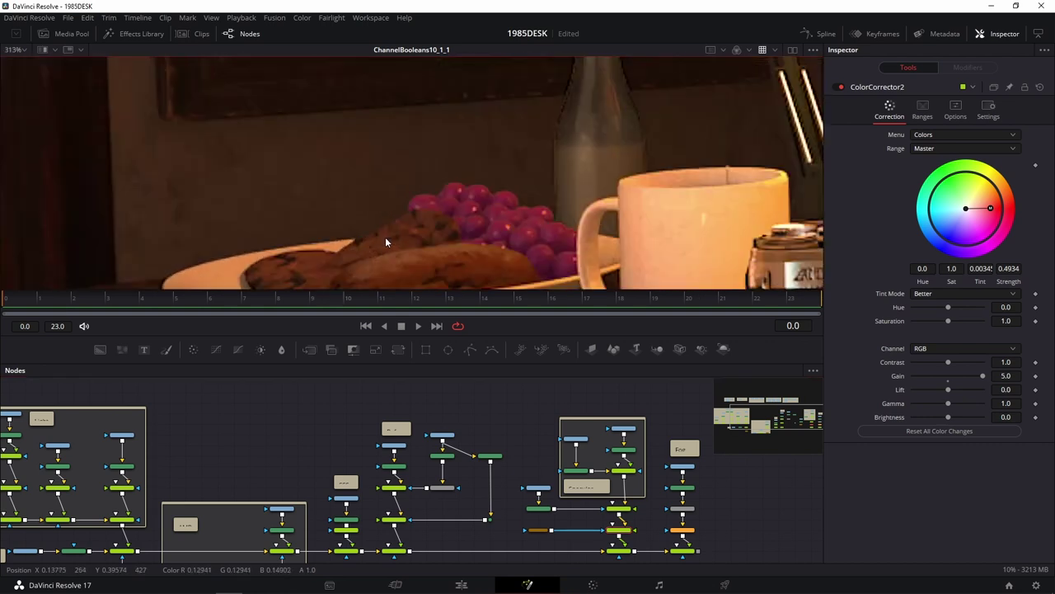
{"action": "scroll", "coordinate": [385, 236], "scroll_direction": "up", "scroll_amount": 3}
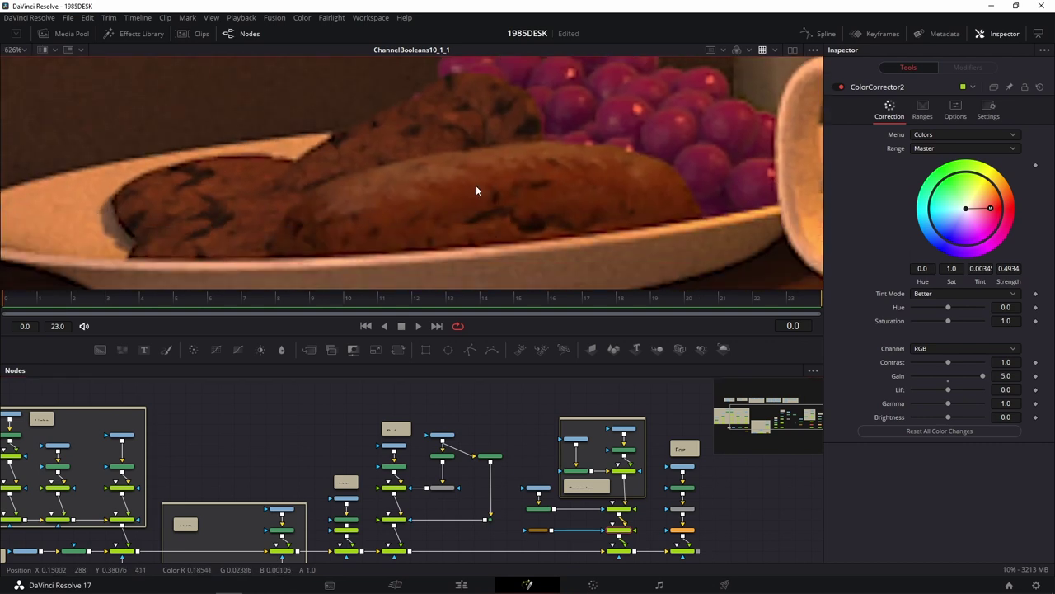
{"action": "scroll", "coordinate": [457, 229], "scroll_direction": "down", "scroll_amount": 3}
{"action": "scroll", "coordinate": [490, 240], "scroll_direction": "down", "scroll_amount": 3}
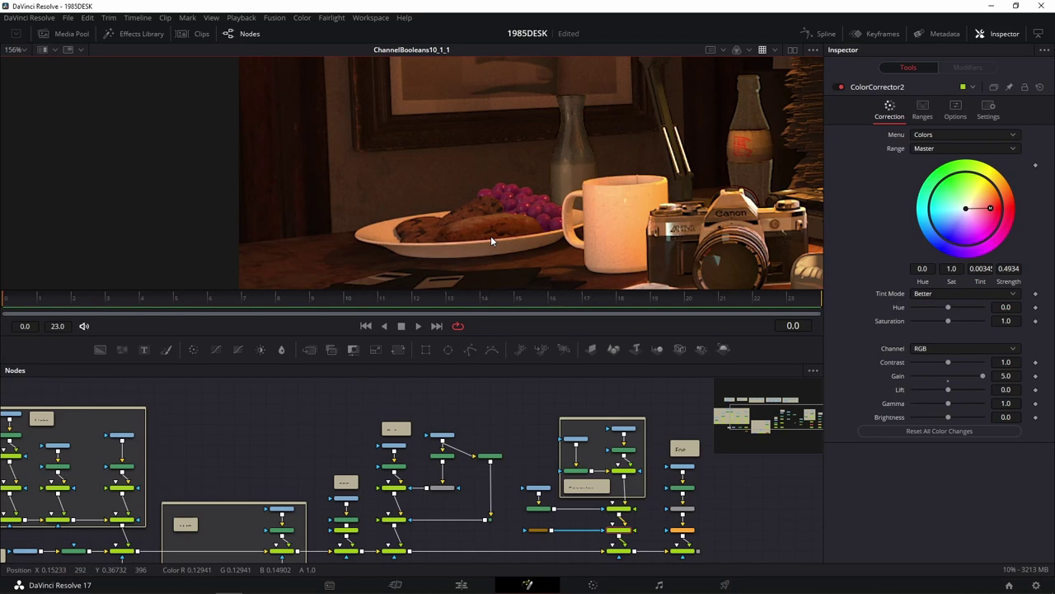
{"action": "mouse_move", "coordinate": [254, 447]}
{"action": "left_mouse_down"}
{"action": "mouse_move", "coordinate": [504, 446]}
{"action": "mouse_move", "coordinate": [488, 241]}
{"action": "left_mouse_up"}
{"action": "scroll", "coordinate": [504, 446], "scroll_direction": "up", "scroll_amount": 3}
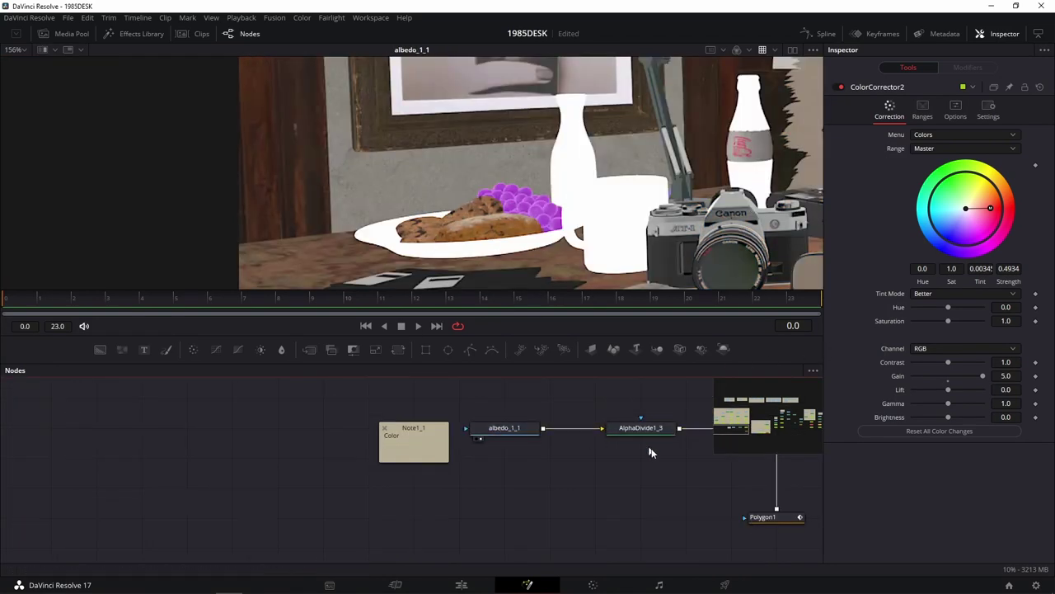
Select the CG802318 Loader and Cryptomatte1 nodes together in the node graph
{"action": "scroll", "coordinate": [659, 477], "scroll_direction": "down", "scroll_amount": 3}
{"action": "scroll", "coordinate": [515, 497], "scroll_direction": "up", "scroll_amount": 1}
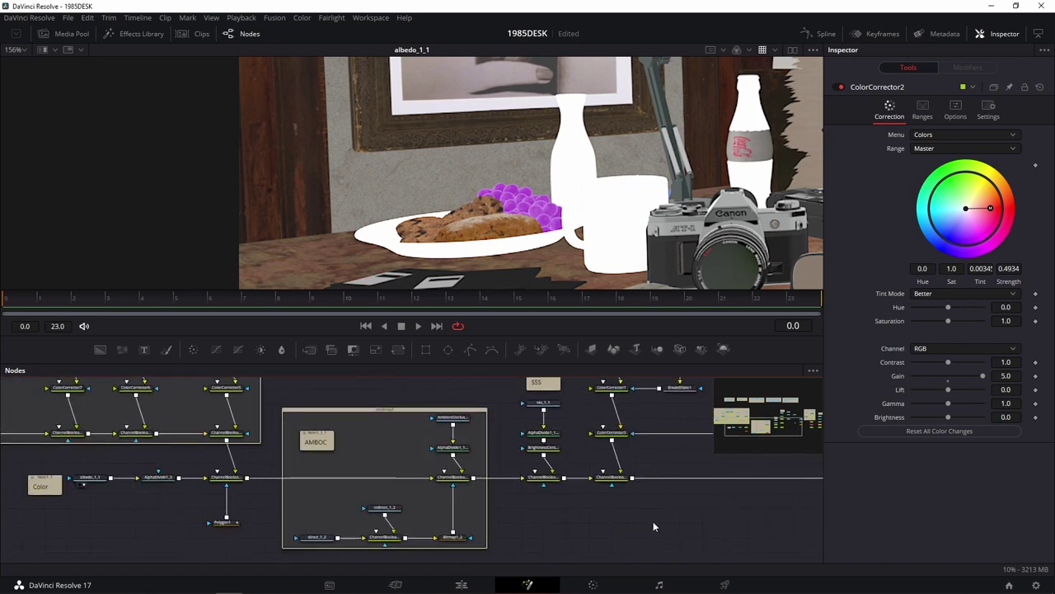
{"action": "left_click_drag", "start_coordinate": [653, 521], "coordinate": [439, 536]}
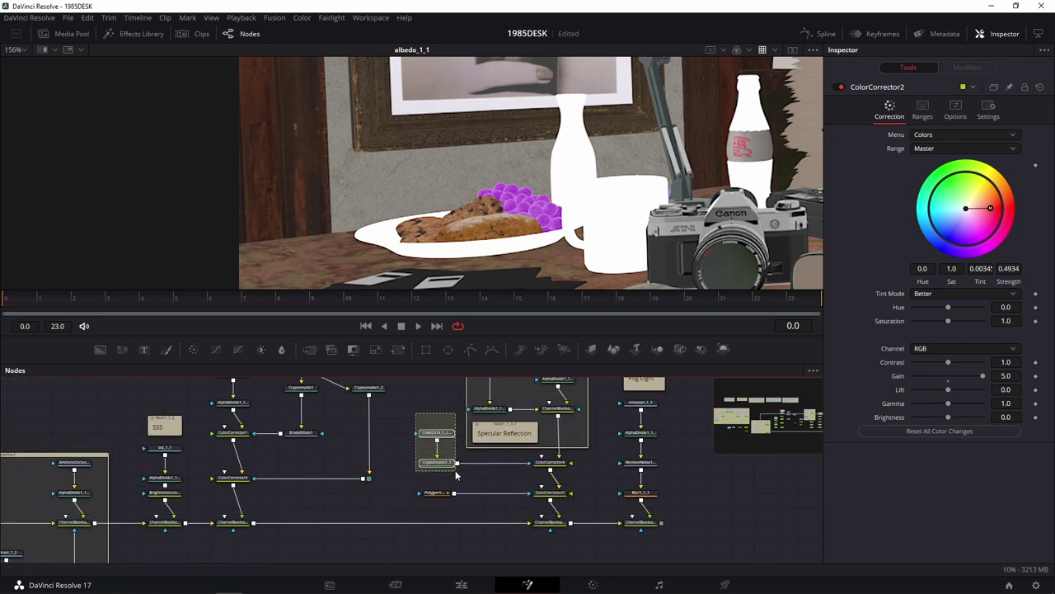
{"action": "left_click_drag", "start_coordinate": [414, 420], "coordinate": [460, 478]}
{"action": "left_click_drag", "start_coordinate": [333, 541], "coordinate": [361, 537]}
Paste the copied loader and Cryptomatte pair beside the albedo_1_1 branch
{"action": "scroll", "coordinate": [397, 482], "scroll_direction": "down", "scroll_amount": 3}
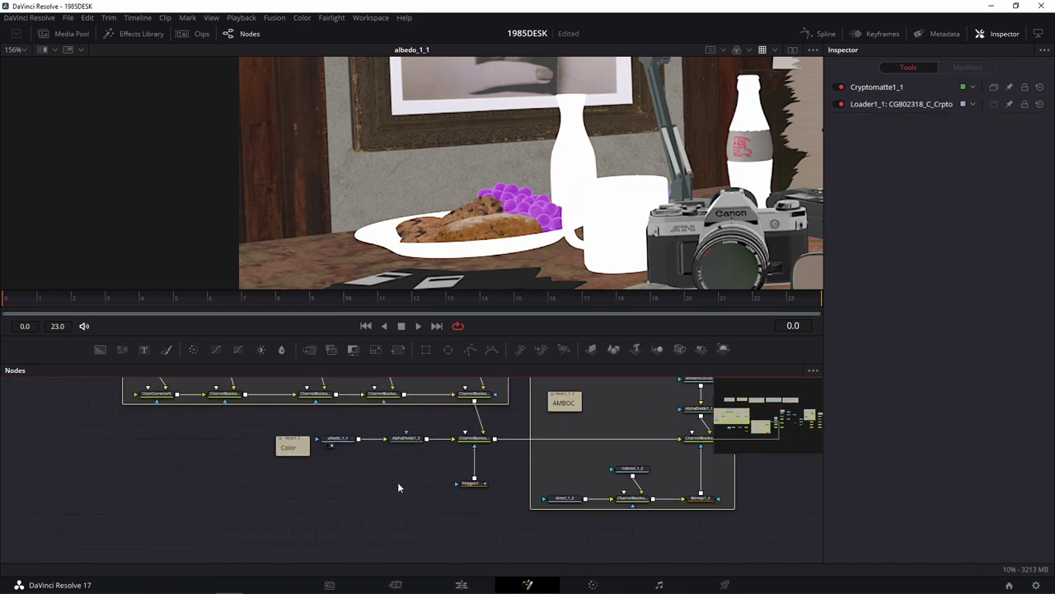
{"action": "scroll", "coordinate": [586, 503], "scroll_direction": "down", "scroll_amount": 3}
{"action": "scroll", "coordinate": [585, 503], "scroll_direction": "up", "scroll_amount": 5}
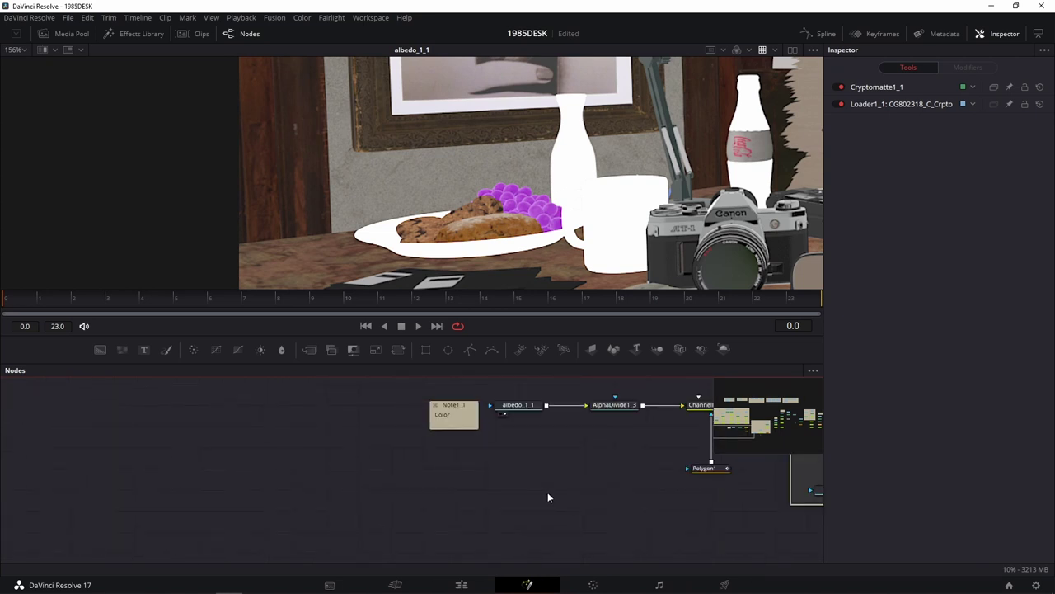
{"action": "scroll", "coordinate": [629, 544], "scroll_direction": "left", "scroll_amount": 3}
{"action": "mouse_move", "coordinate": [662, 440]}
{"action": "left_mouse_down"}
{"action": "mouse_move", "coordinate": [576, 483]}
{"action": "mouse_move", "coordinate": [425, 466]}
{"action": "left_mouse_up"}
{"action": "left_click", "coordinate": [492, 537]}
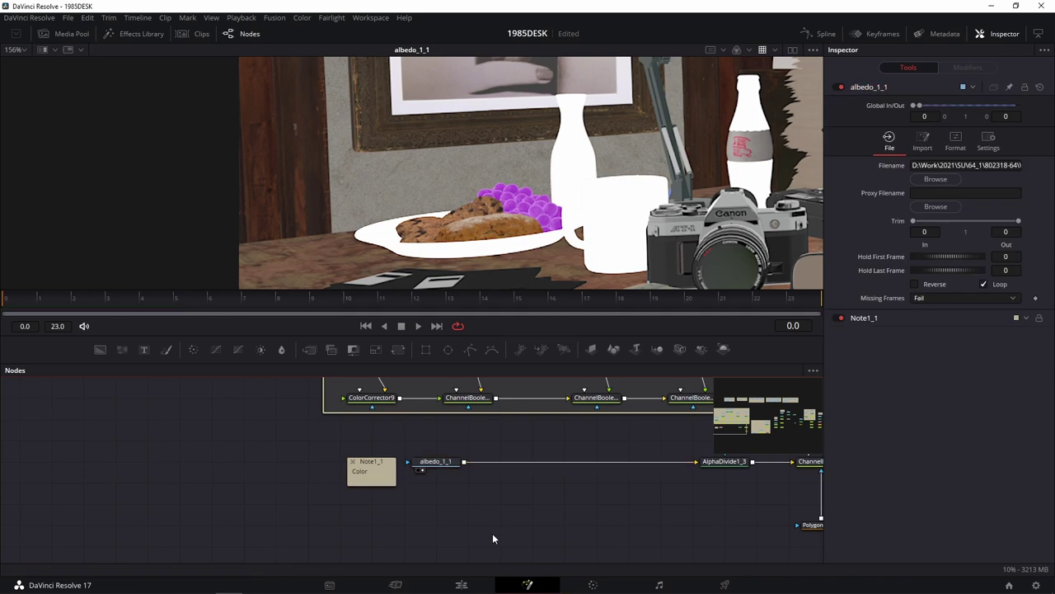
{"action": "key", "text": "ctrl+v"}
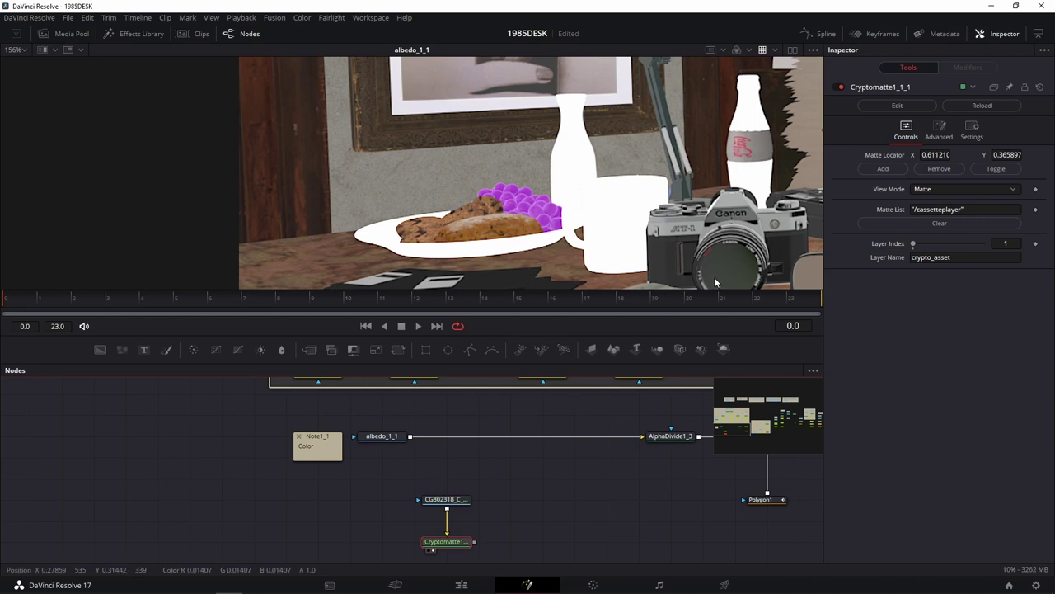
View Cryptomatte1_1_1 in the viewer and reset its settings to defaults
{"action": "key", "text": "1"}
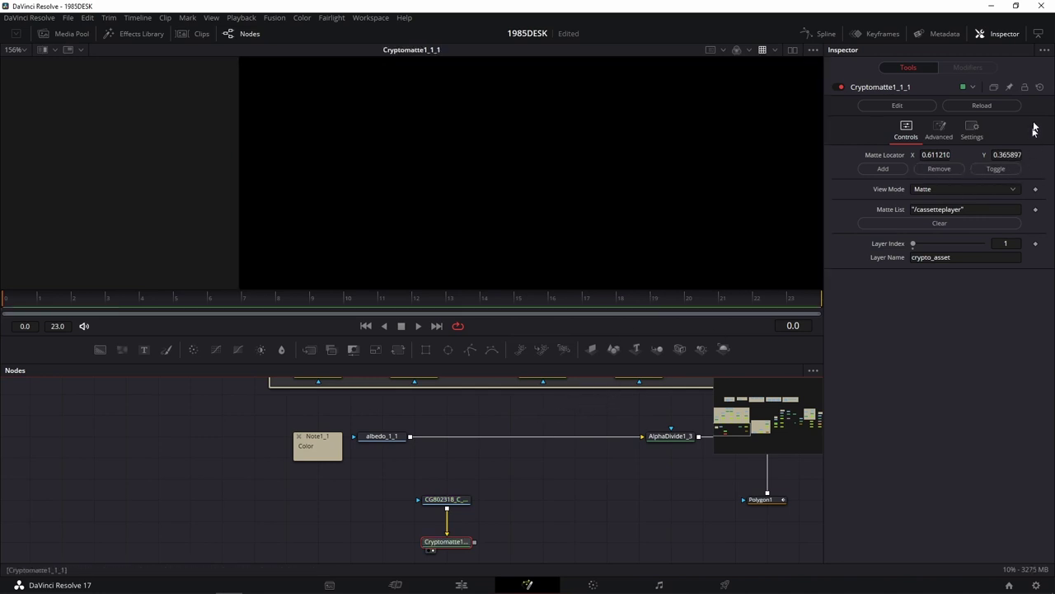
{"action": "left_click", "coordinate": [1039, 87]}
{"action": "scroll", "coordinate": [677, 174], "scroll_direction": "down", "scroll_amount": 2}
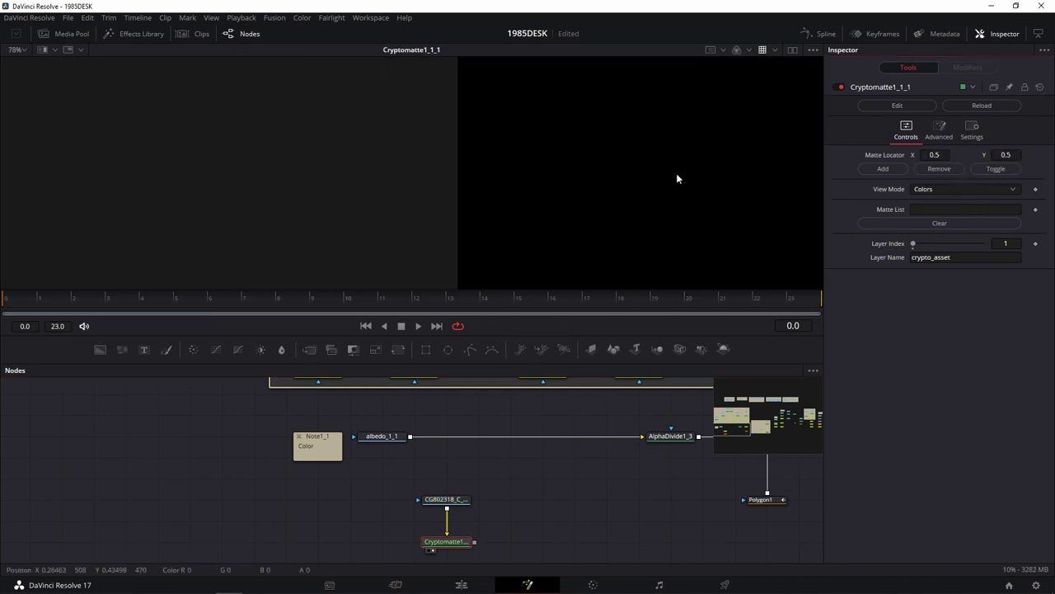
{"action": "scroll", "coordinate": [463, 202], "scroll_direction": "up", "scroll_amount": 4}
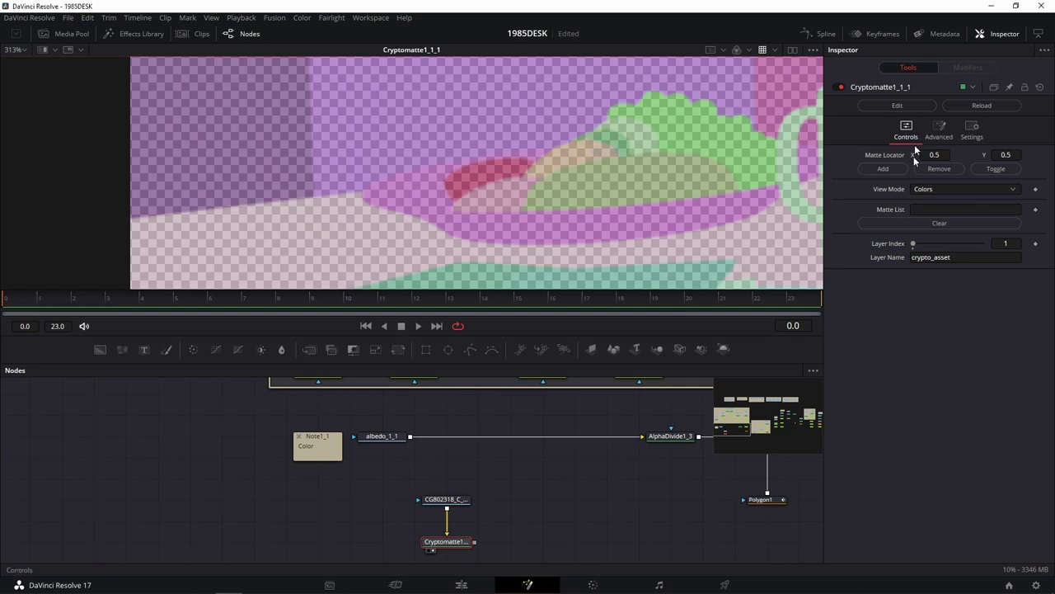
{"action": "scroll", "coordinate": [798, 164], "scroll_direction": "down", "scroll_amount": 3}
{"action": "scroll", "coordinate": [799, 165], "scroll_direction": "down", "scroll_amount": 3}
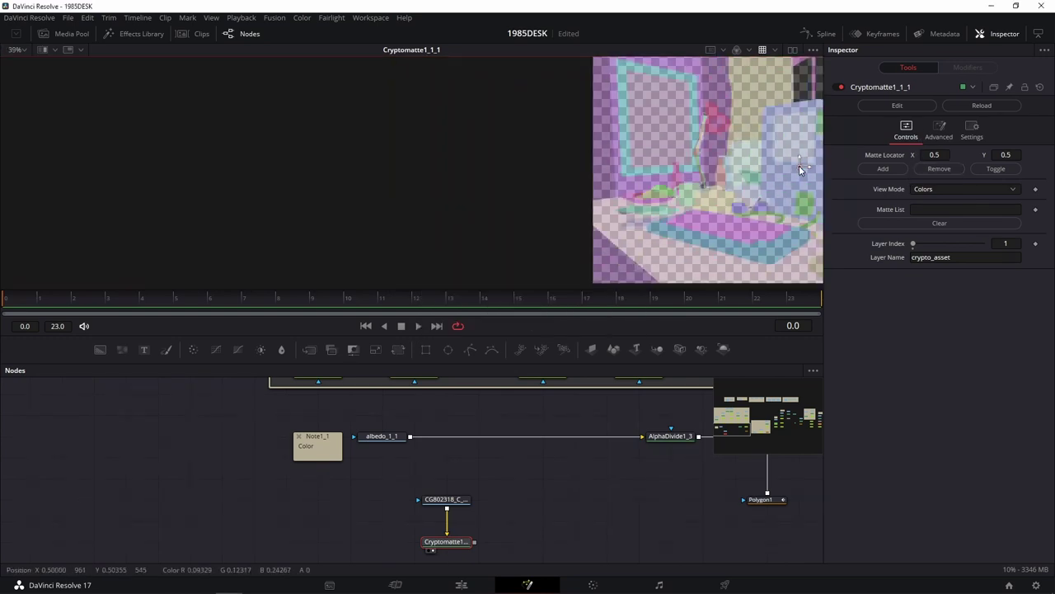
Place the Matte Locator on the bread roll and add Bread_Roll to the matte list
{"action": "left_click_drag", "start_coordinate": [799, 167], "coordinate": [713, 174]}
{"action": "scroll", "coordinate": [649, 195], "scroll_direction": "up", "scroll_amount": 7}
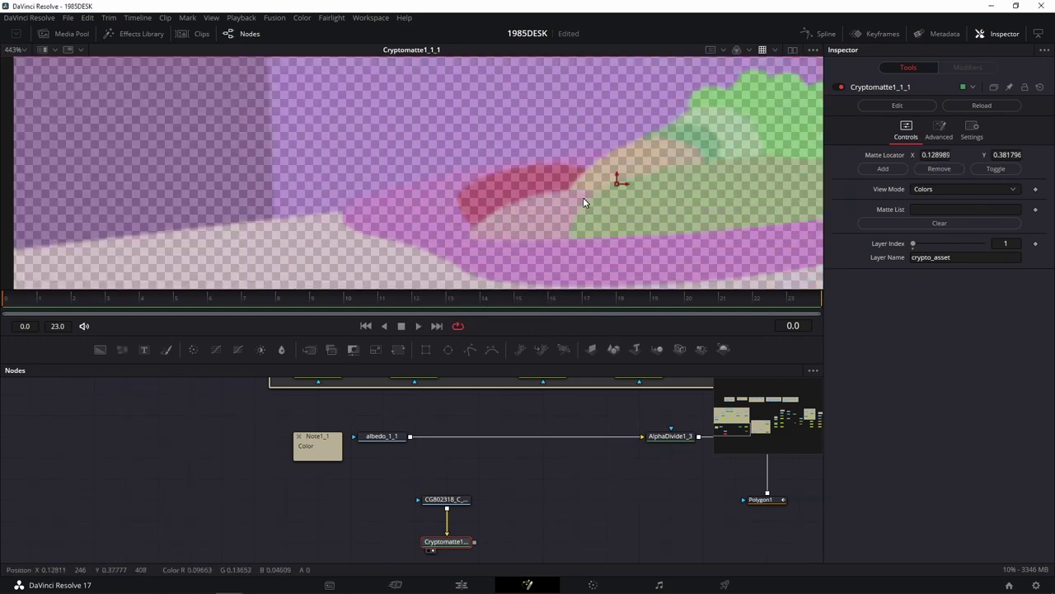
{"action": "scroll", "coordinate": [618, 183], "scroll_direction": "right", "scroll_amount": 3}
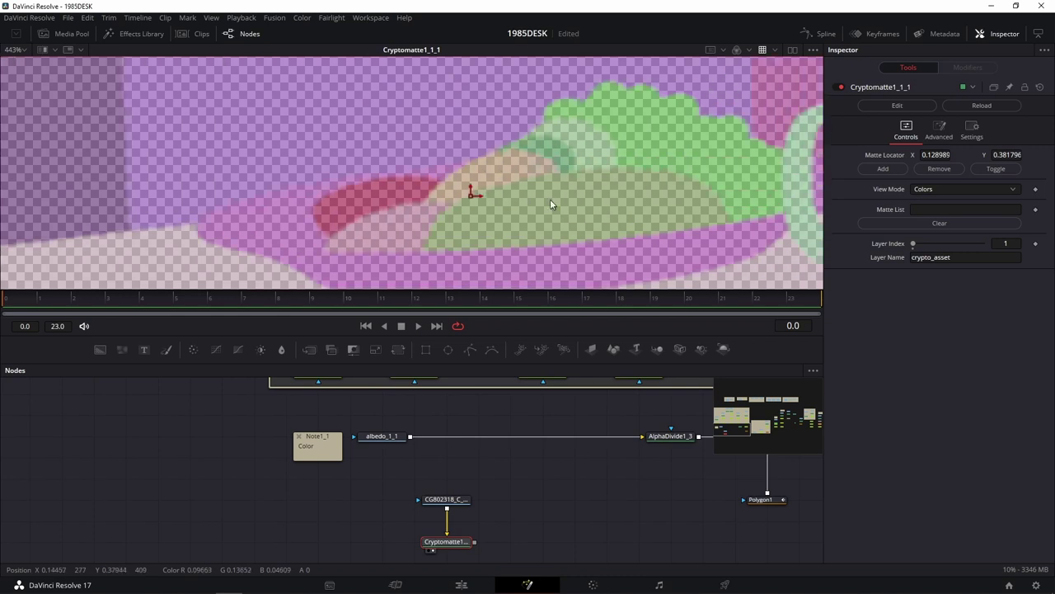
{"action": "left_click", "coordinate": [368, 444]}
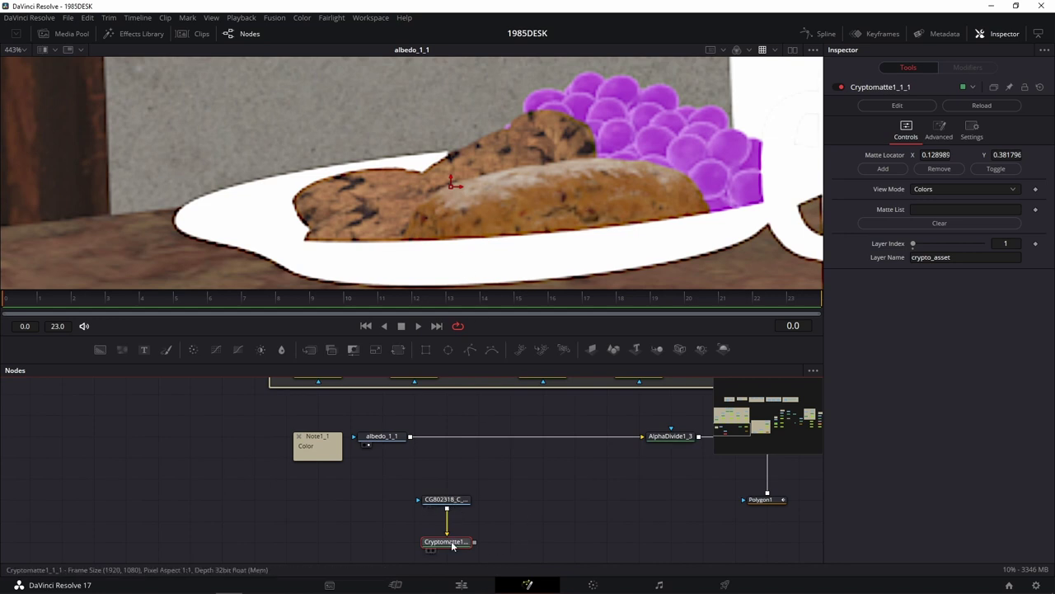
{"action": "key", "text": "1"}
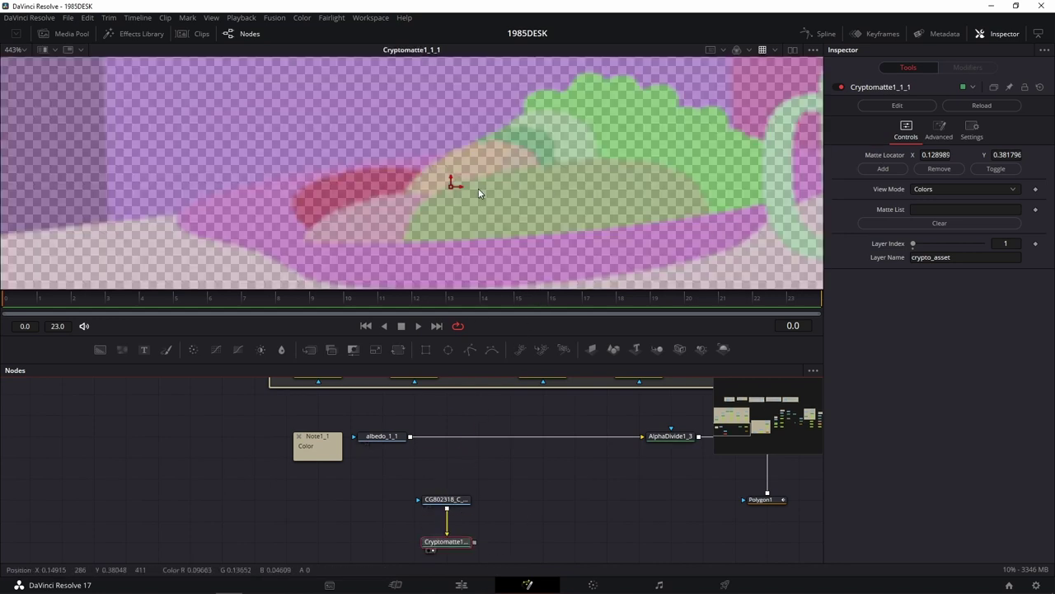
{"action": "left_click_drag", "start_coordinate": [455, 191], "coordinate": [478, 196]}
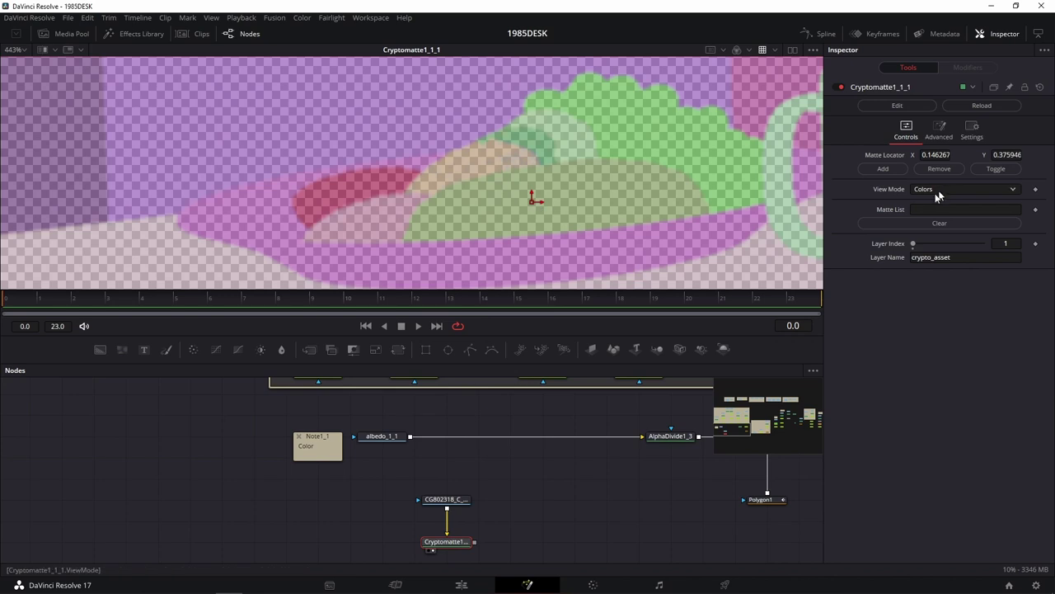
{"action": "left_click", "coordinate": [883, 168]}
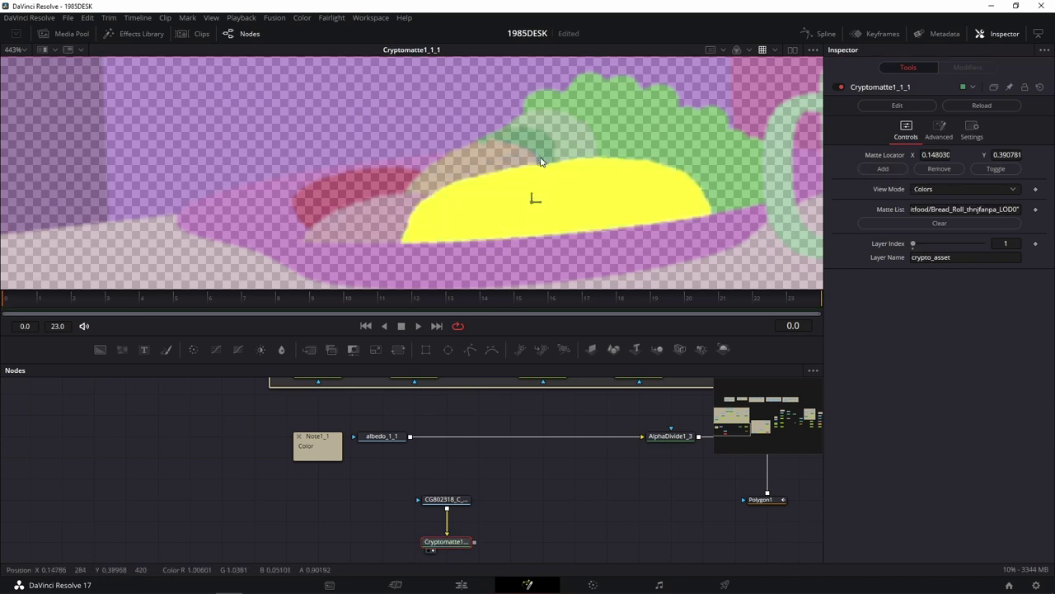
Add the upper, middle and left cookies to the Cryptomatte matte with the Matte Locator
{"action": "left_click_drag", "start_coordinate": [532, 204], "coordinate": [478, 161]}
{"action": "left_click", "coordinate": [891, 169]}
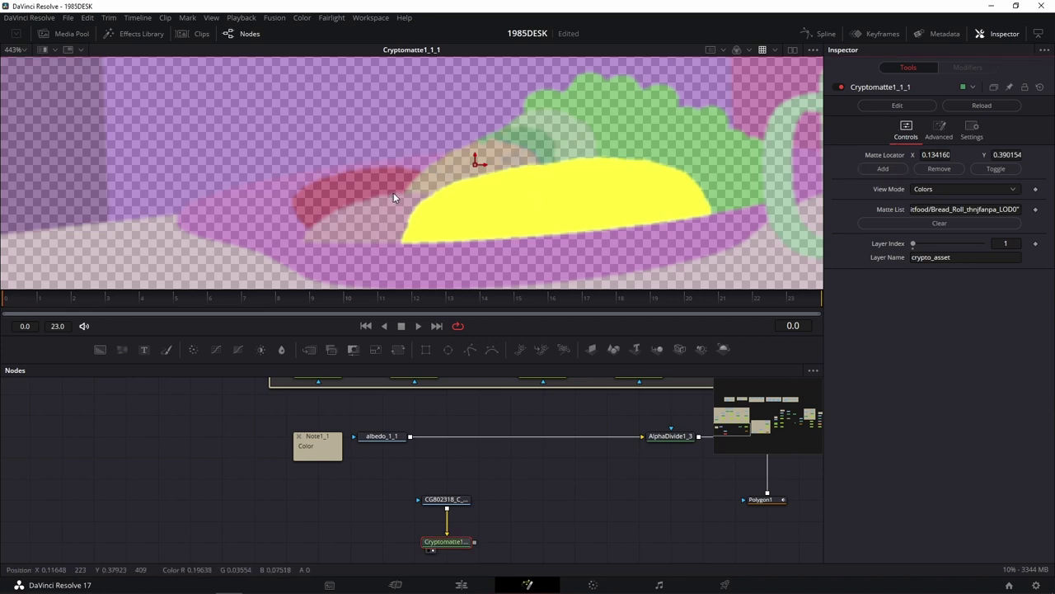
{"action": "left_click_drag", "start_coordinate": [475, 159], "coordinate": [381, 210]}
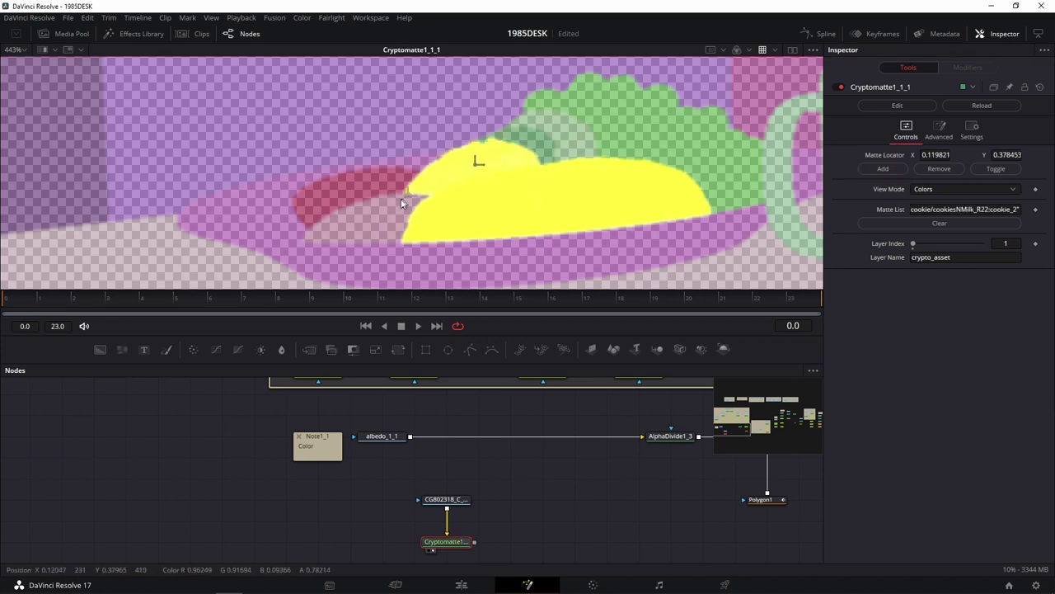
{"action": "left_click", "coordinate": [883, 169]}
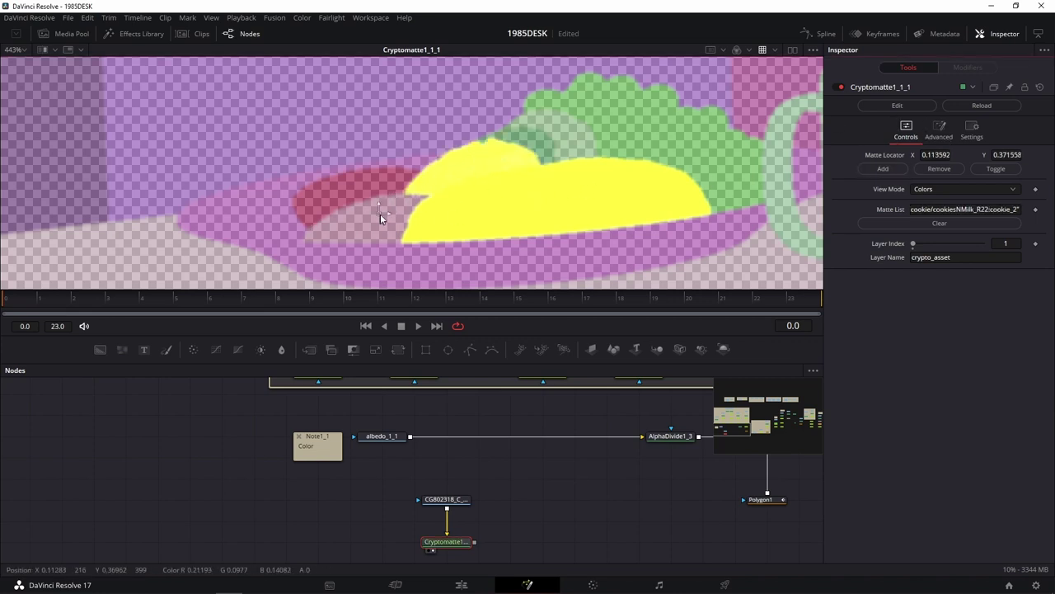
{"action": "left_click_drag", "start_coordinate": [380, 214], "coordinate": [364, 178]}
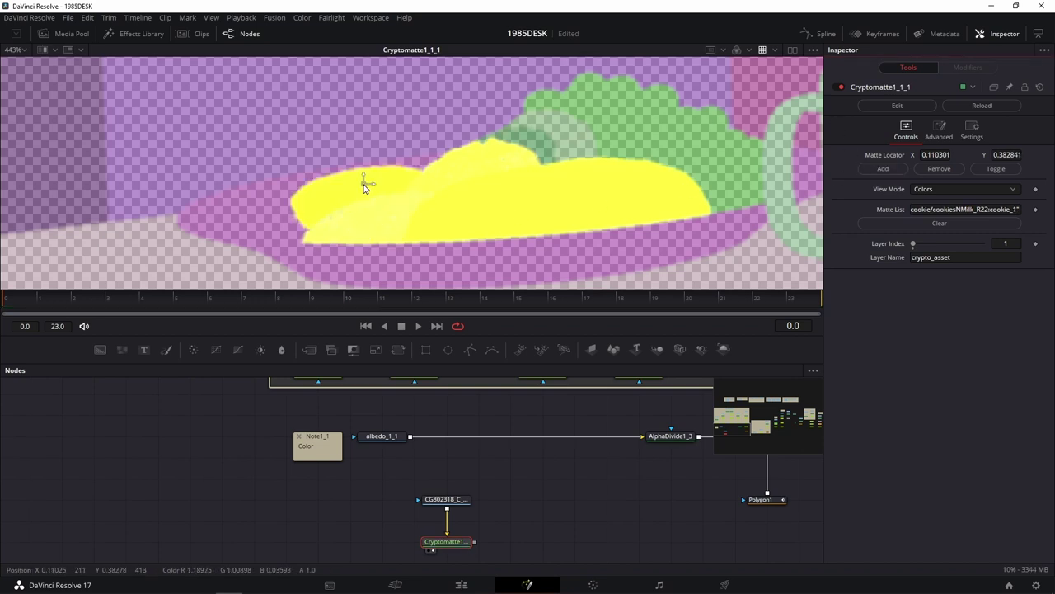
{"action": "left_click", "coordinate": [543, 146]}
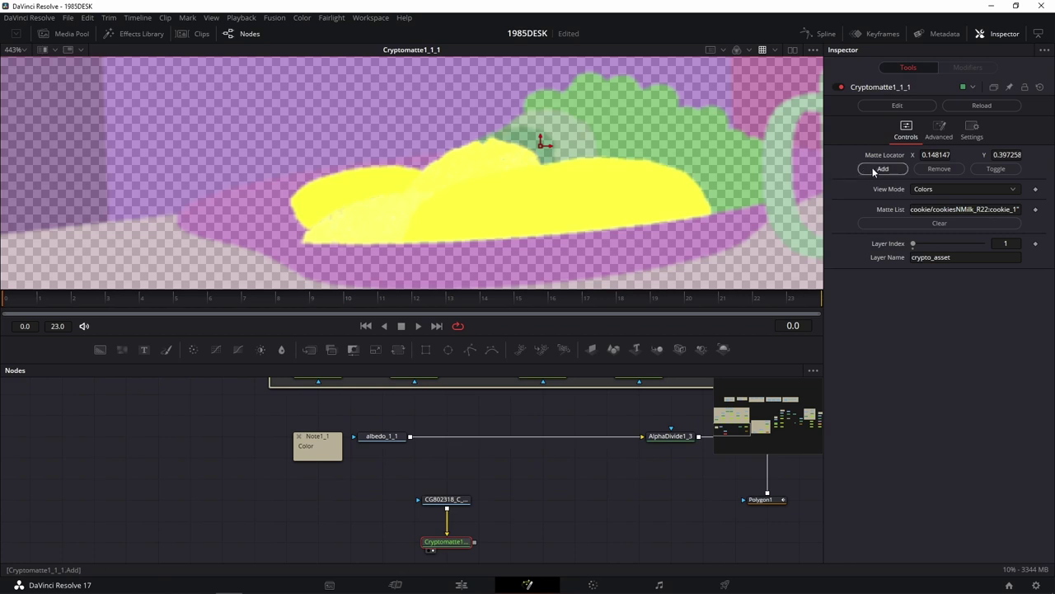
{"action": "left_click", "coordinate": [879, 169]}
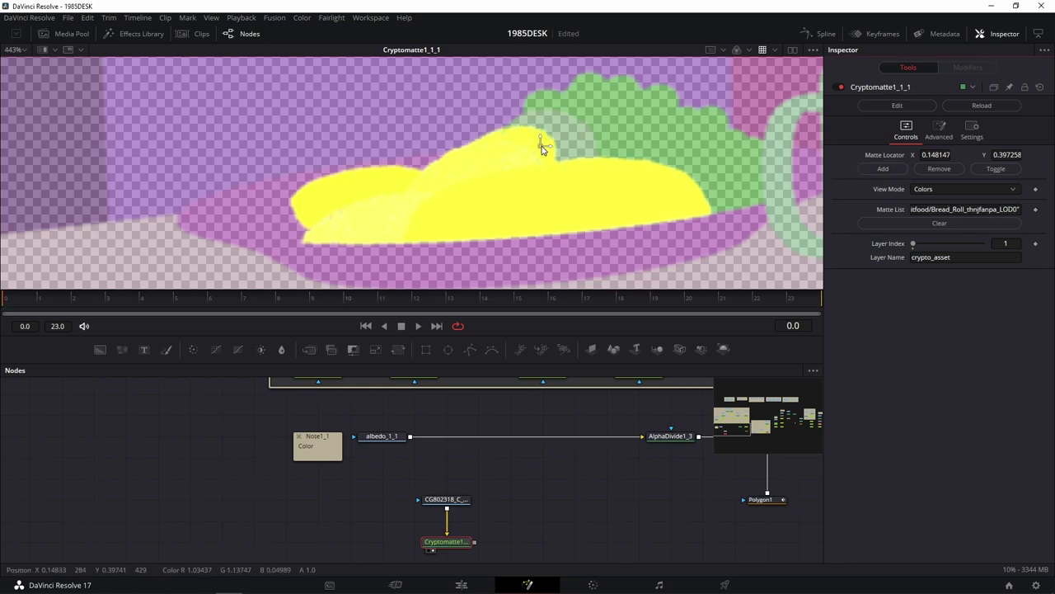
Add the top cookie of the pile and drop a new ColorCorrector10 node into the comp
{"action": "left_click_drag", "start_coordinate": [542, 145], "coordinate": [570, 133]}
{"action": "left_click", "coordinate": [565, 142], "text": "shift"}
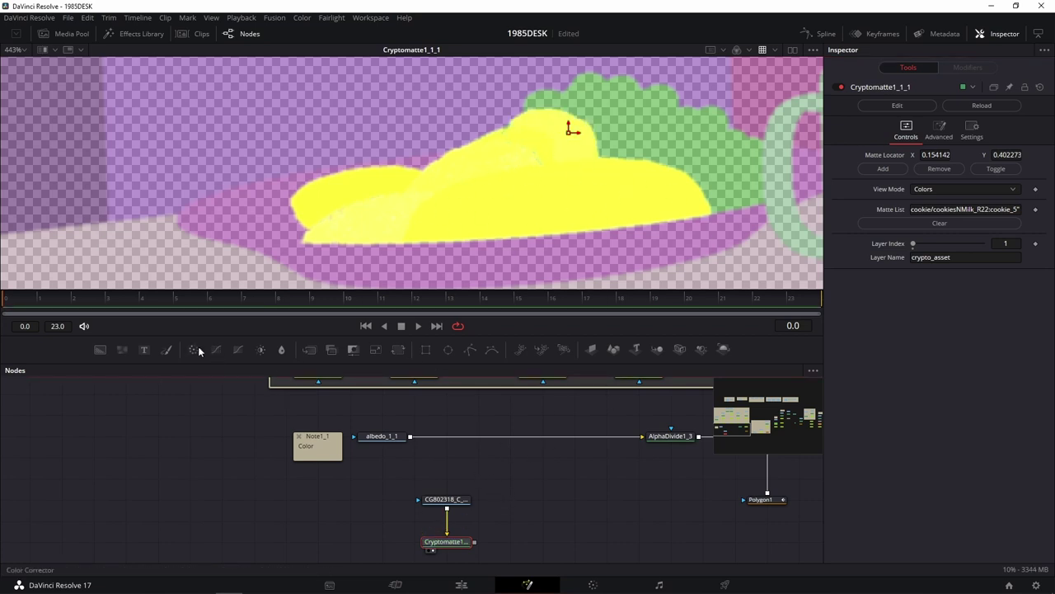
{"action": "mouse_move", "coordinate": [194, 349]}
{"action": "left_mouse_down"}
{"action": "mouse_move", "coordinate": [364, 387]}
{"action": "mouse_move", "coordinate": [606, 498]}
{"action": "left_mouse_up"}
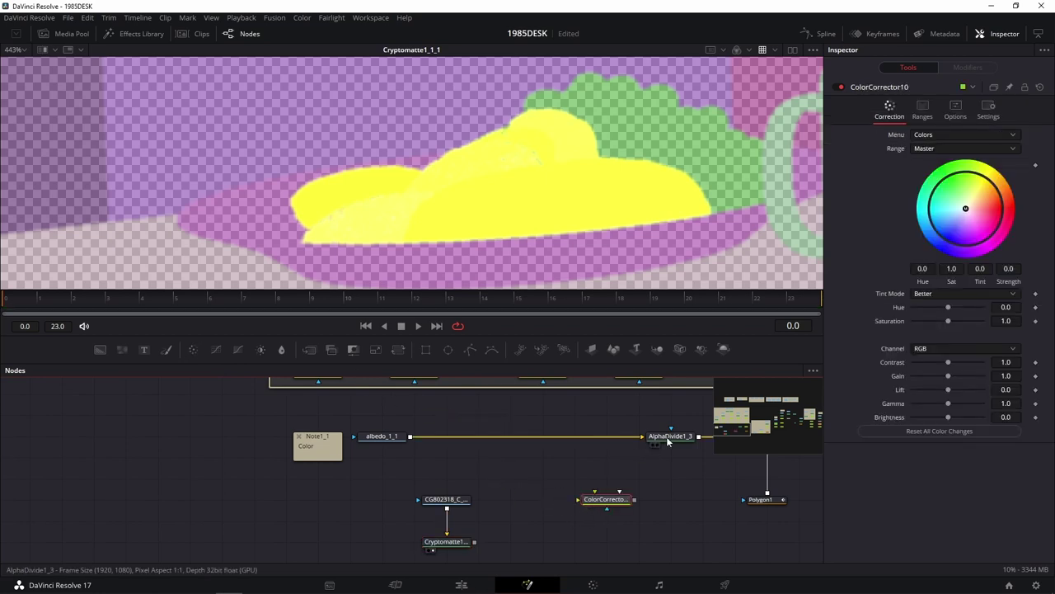
Insert ColorCorrector10 after AlphaDivide1_3, moving AlphaDivide1_3 left to make room
{"action": "left_click_drag", "start_coordinate": [662, 437], "coordinate": [501, 437]}
{"action": "left_click_drag", "start_coordinate": [624, 504], "coordinate": [657, 441]}
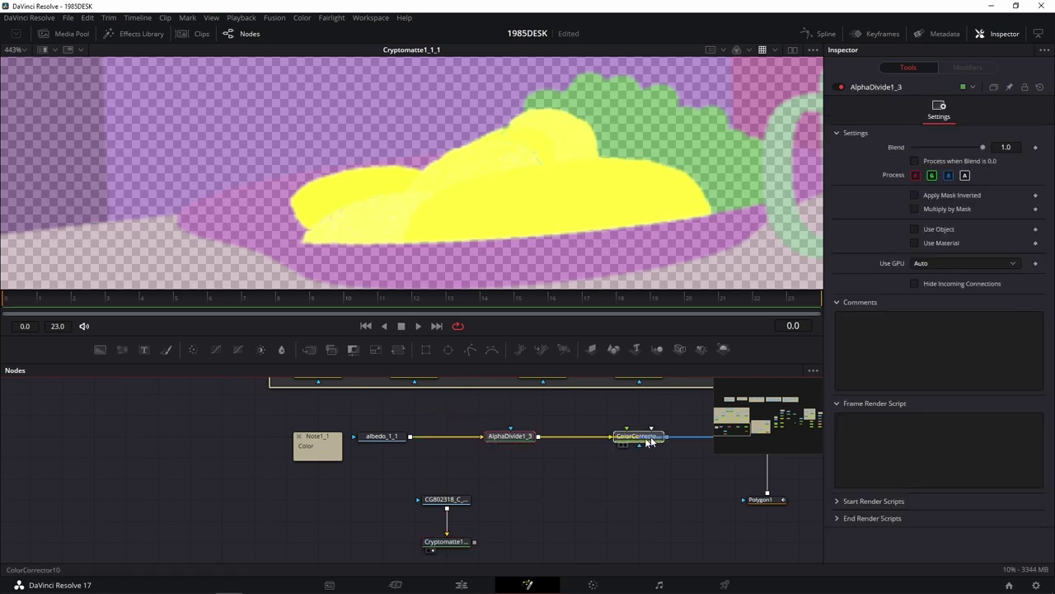
{"action": "left_click", "coordinate": [649, 442]}
Switch Cryptomatte1_1_1 to Matte view mode and wire it into ColorCorrector10's Effect Mask
{"action": "left_click_drag", "start_coordinate": [336, 551], "coordinate": [404, 514]}
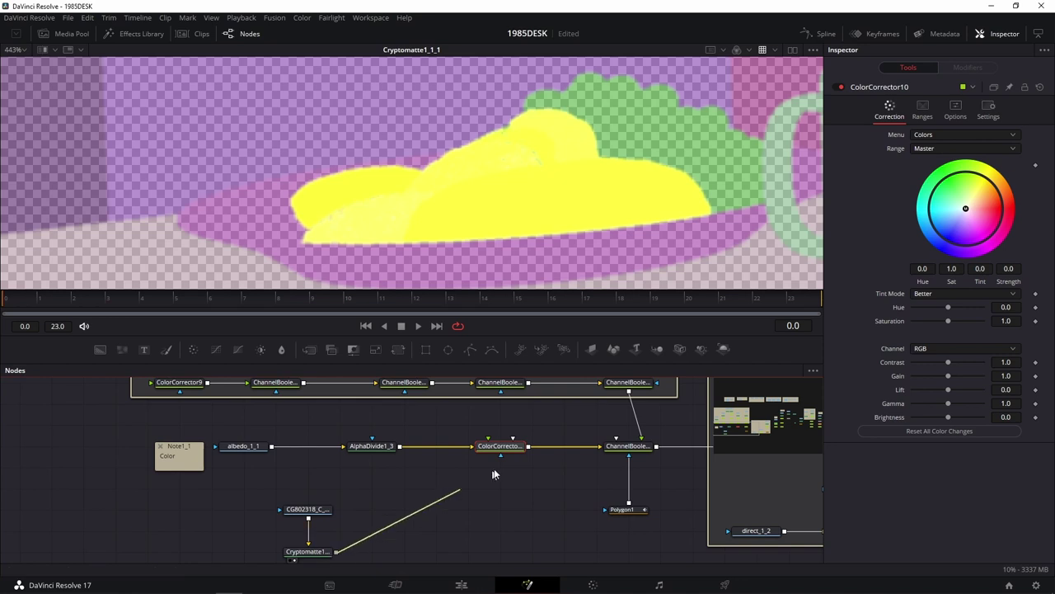
{"action": "left_click", "coordinate": [307, 552]}
{"action": "left_click", "coordinate": [963, 189]}
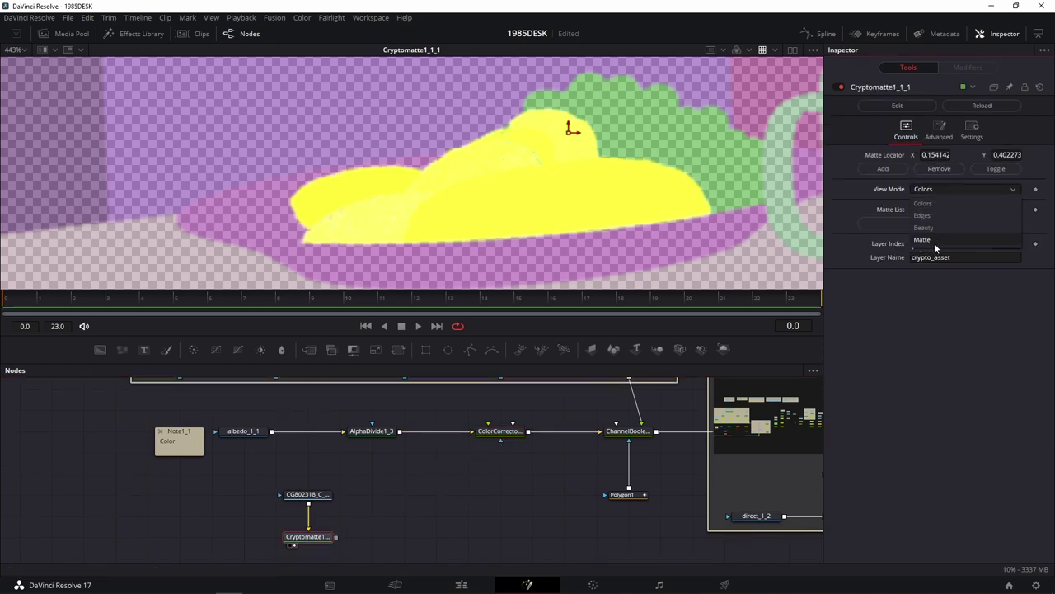
{"action": "left_click", "coordinate": [928, 244]}
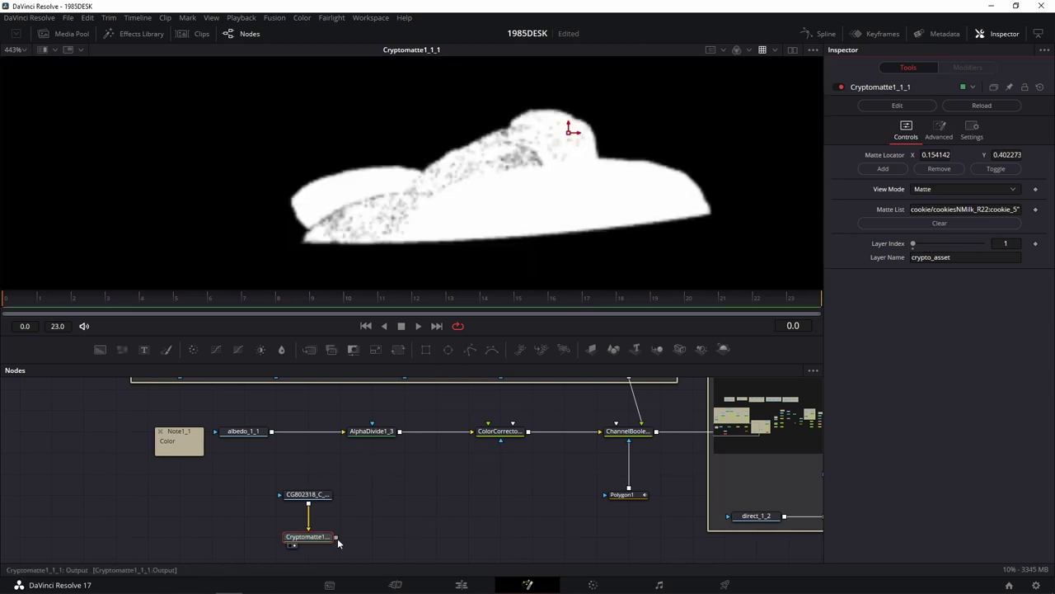
{"action": "left_click_drag", "start_coordinate": [336, 536], "coordinate": [505, 437]}
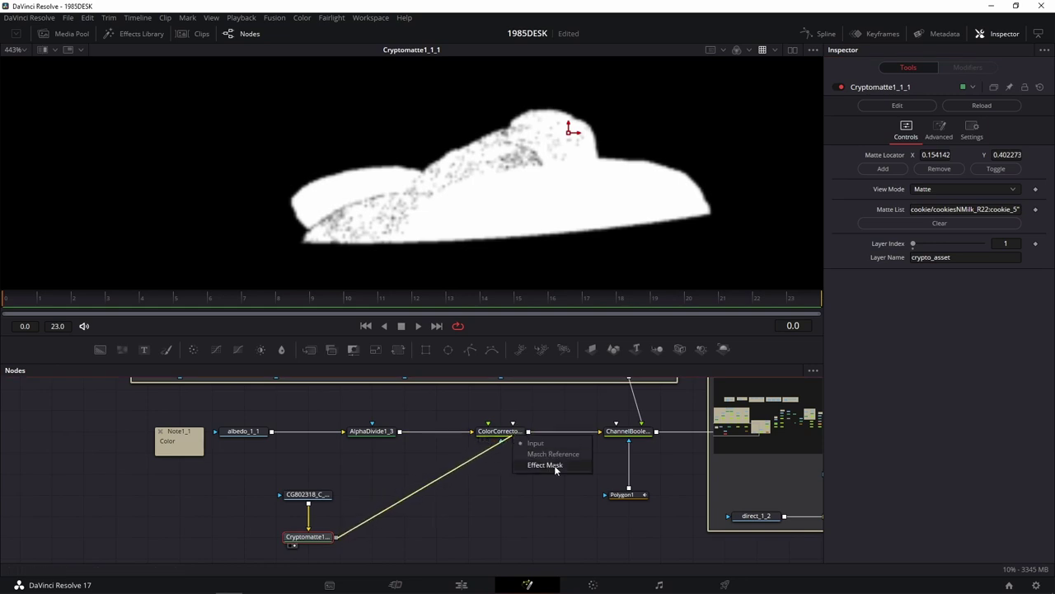
{"action": "left_click", "coordinate": [554, 466]}
{"action": "left_click", "coordinate": [500, 437]}
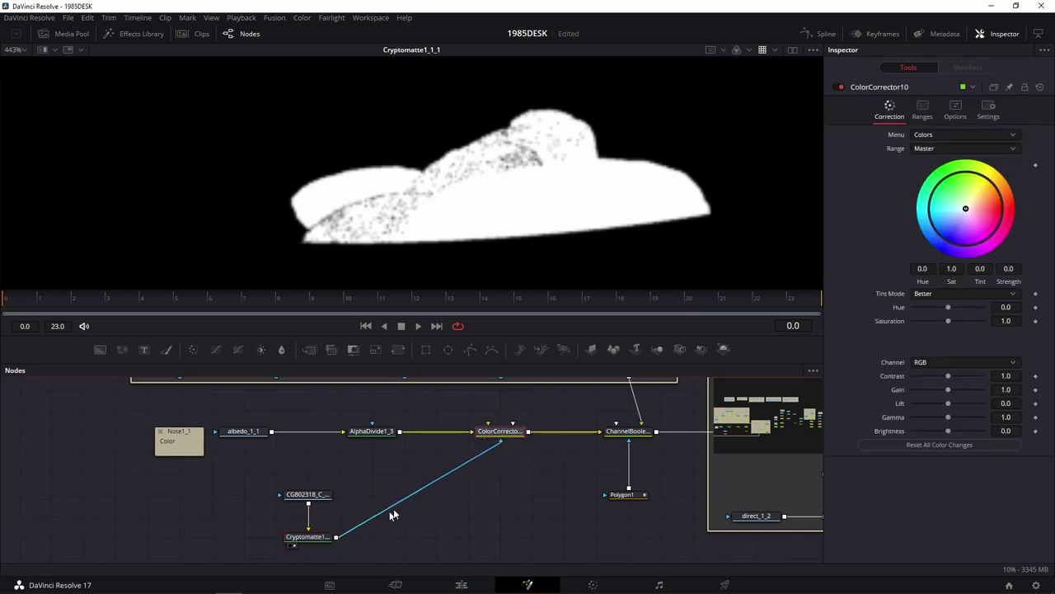
{"action": "left_click", "coordinate": [420, 494], "text": "alt"}
{"action": "left_click_drag", "start_coordinate": [419, 495], "coordinate": [500, 536]}
Raise ColorCorrector10's Gain to 2.02 and preview the brightened cookies
{"action": "left_click", "coordinate": [503, 434]}
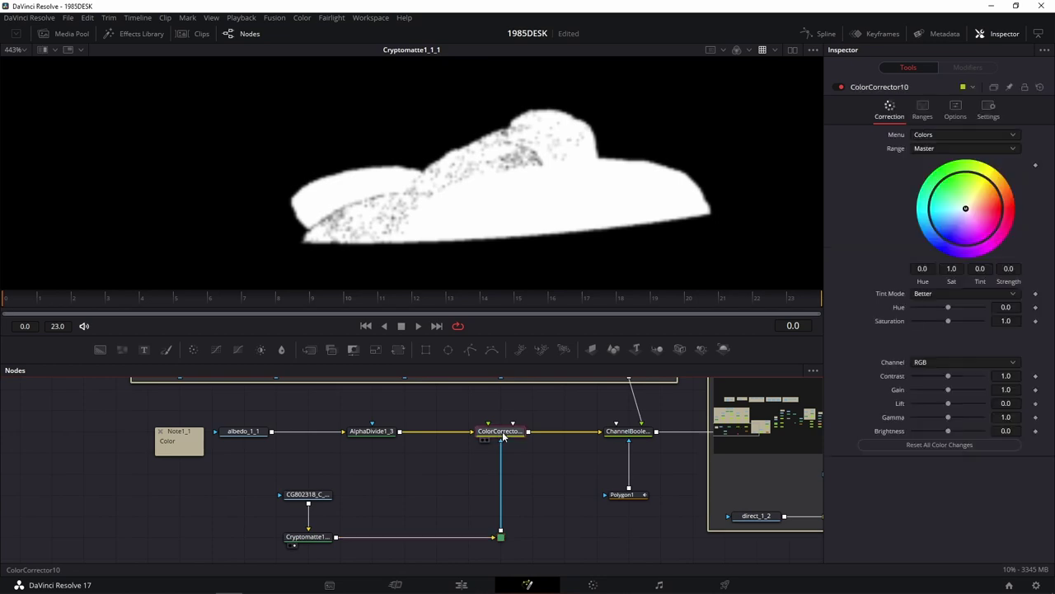
{"action": "key", "text": "1"}
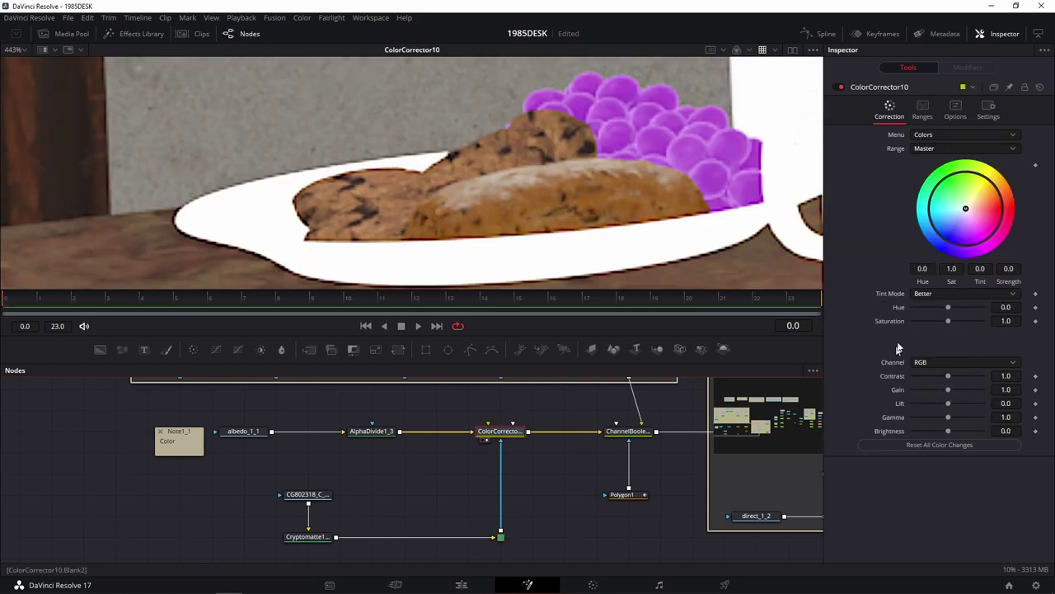
{"action": "left_click_drag", "start_coordinate": [949, 388], "coordinate": [956, 393]}
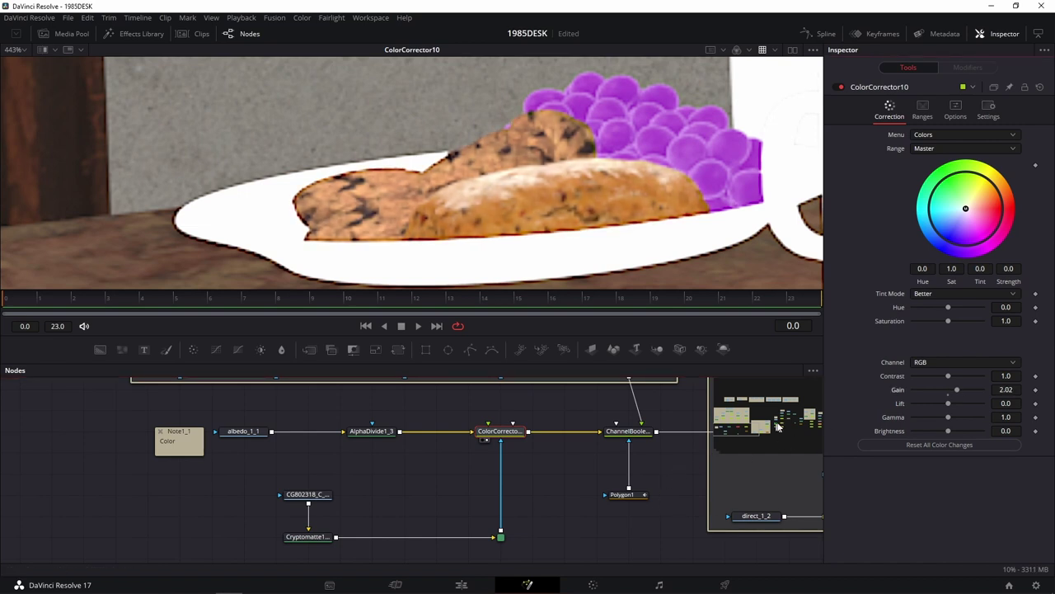
{"action": "scroll", "coordinate": [671, 489], "scroll_direction": "down", "scroll_amount": 2}
{"action": "scroll", "coordinate": [671, 489], "scroll_direction": "down", "scroll_amount": 1}
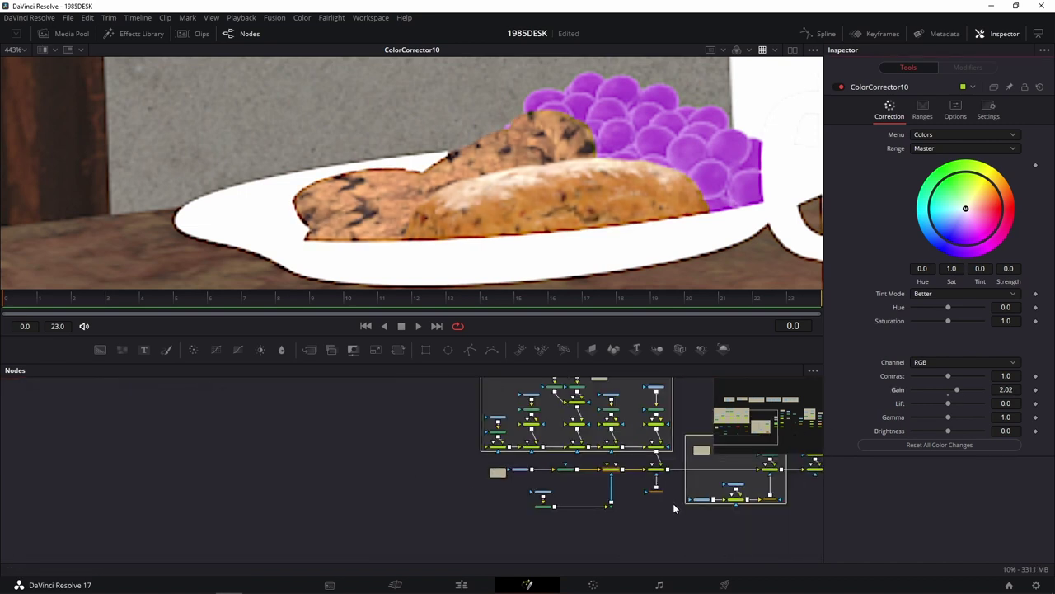
{"action": "scroll", "coordinate": [659, 486], "scroll_direction": "down", "scroll_amount": 2}
{"action": "left_click_drag", "start_coordinate": [679, 484], "coordinate": [448, 501]}
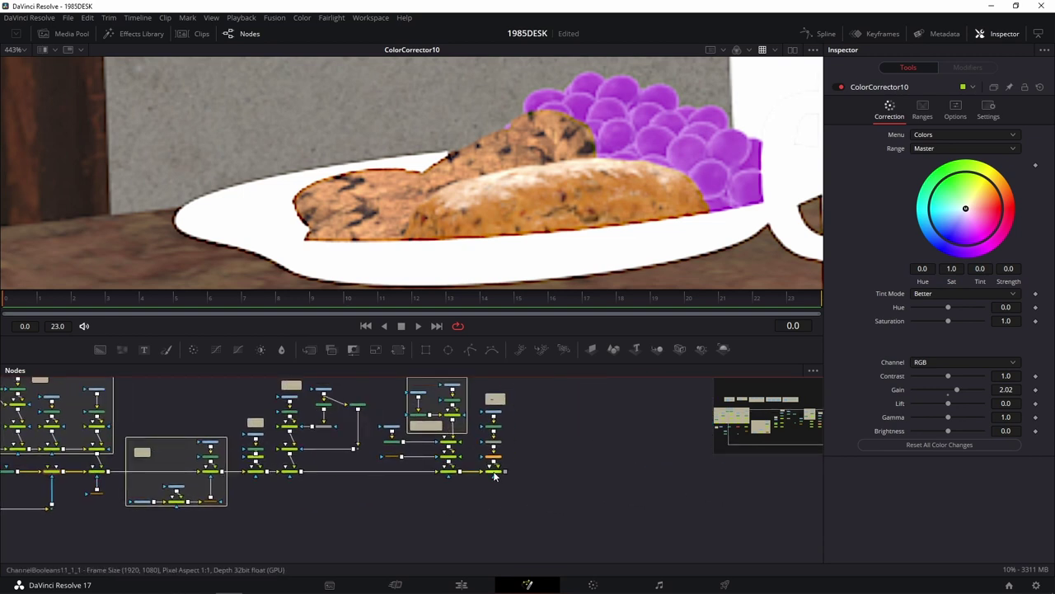
Preview ChannelBooleans11_1_1 and set ColorCorrector10's Gamma to 1.95, comparing with the correction off
{"action": "key", "text": "1"}
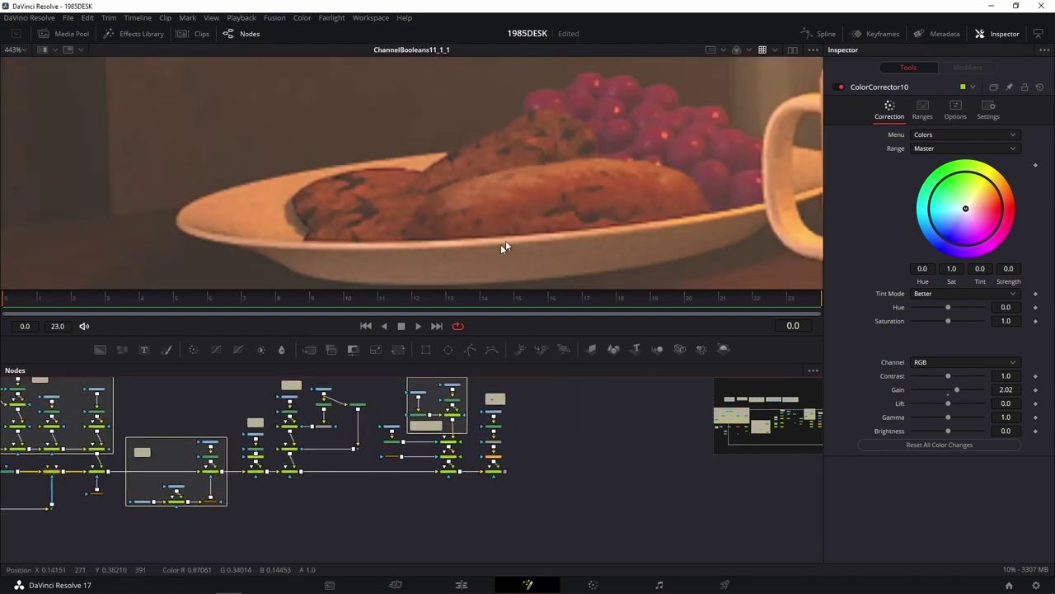
{"action": "left_click_drag", "start_coordinate": [330, 481], "coordinate": [857, 456]}
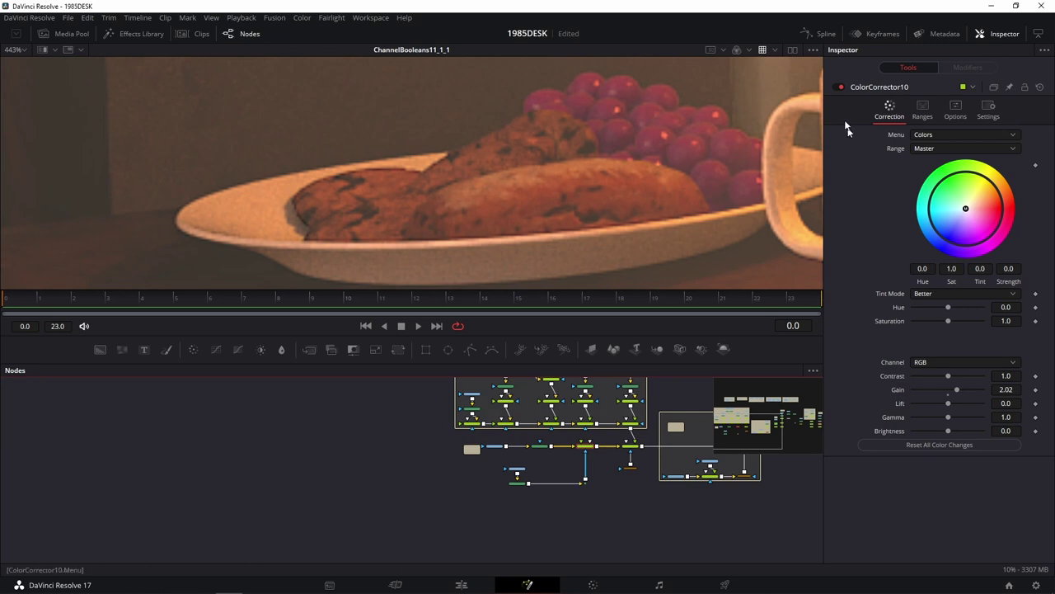
{"action": "left_click", "coordinate": [839, 86]}
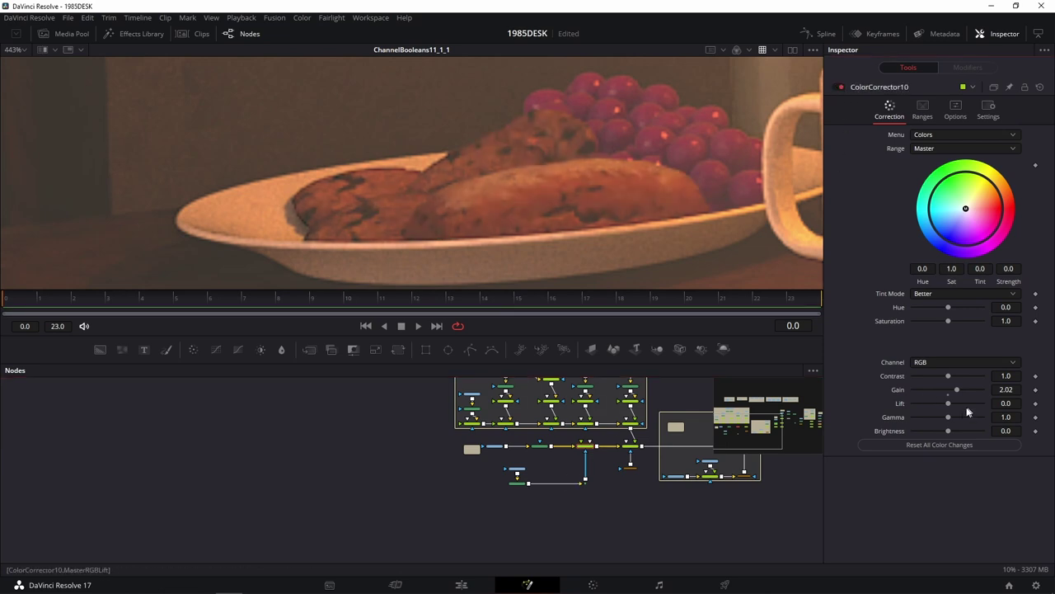
{"action": "left_click_drag", "start_coordinate": [949, 421], "coordinate": [961, 422]}
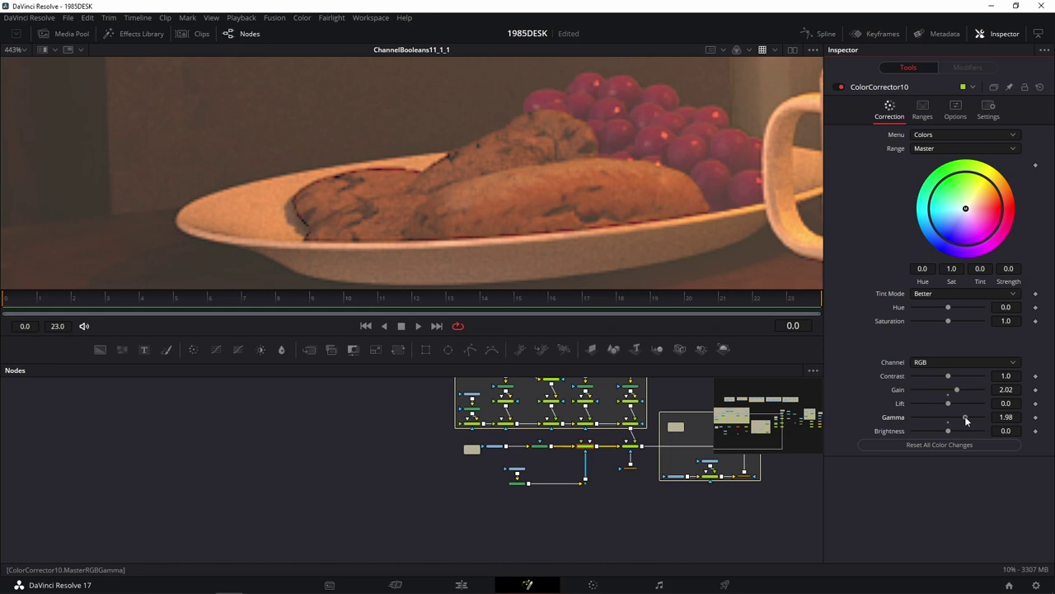
{"action": "left_click_drag", "start_coordinate": [966, 420], "coordinate": [964, 421]}
{"action": "scroll", "coordinate": [628, 211], "scroll_direction": "up", "scroll_amount": 2}
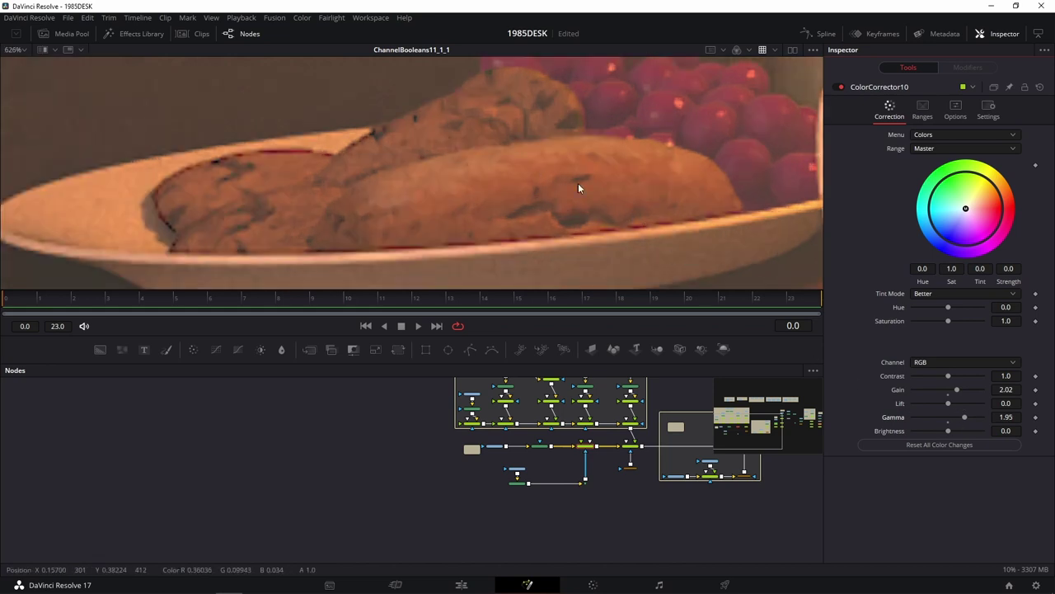
{"action": "scroll", "coordinate": [645, 173], "scroll_direction": "down", "scroll_amount": 7}
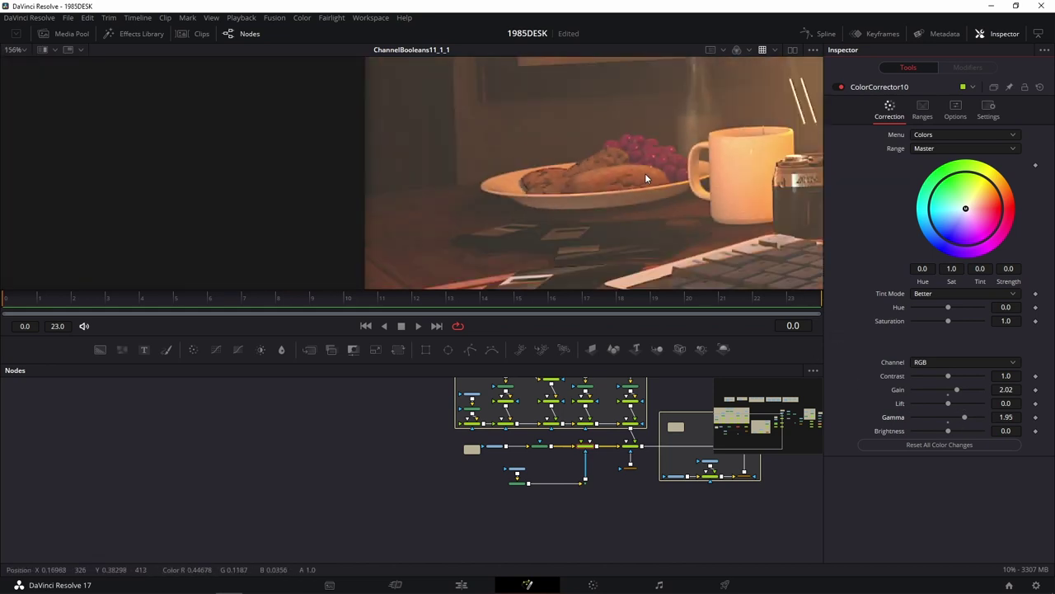
{"action": "scroll", "coordinate": [652, 204], "scroll_direction": "up", "scroll_amount": 3}
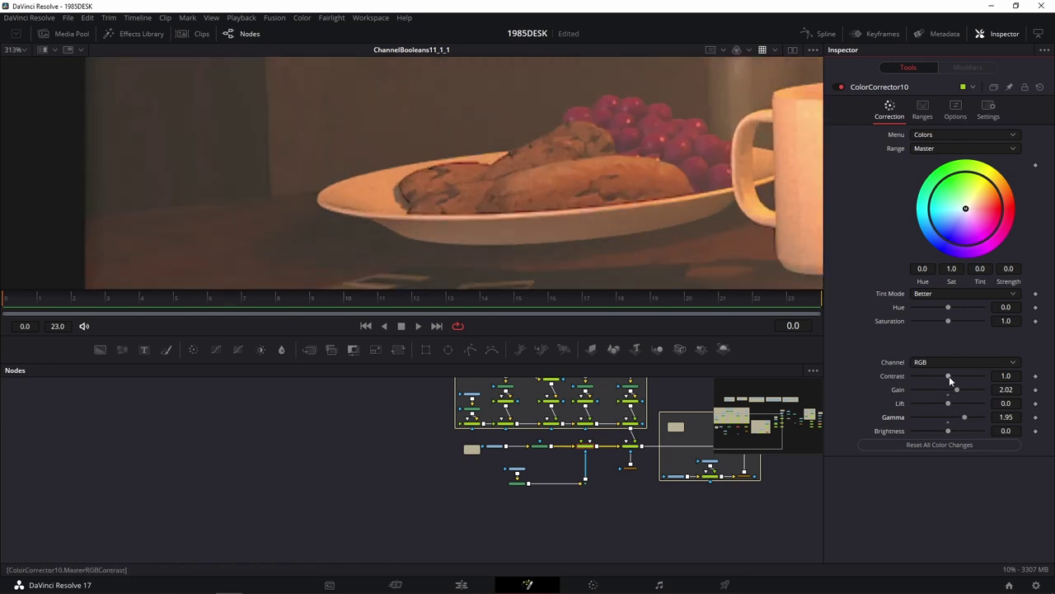
Keep Contrast at 1.0 and Lift at 0.0, and raise Brightness to 0.06
{"action": "left_click_drag", "start_coordinate": [949, 376], "coordinate": [950, 374]}
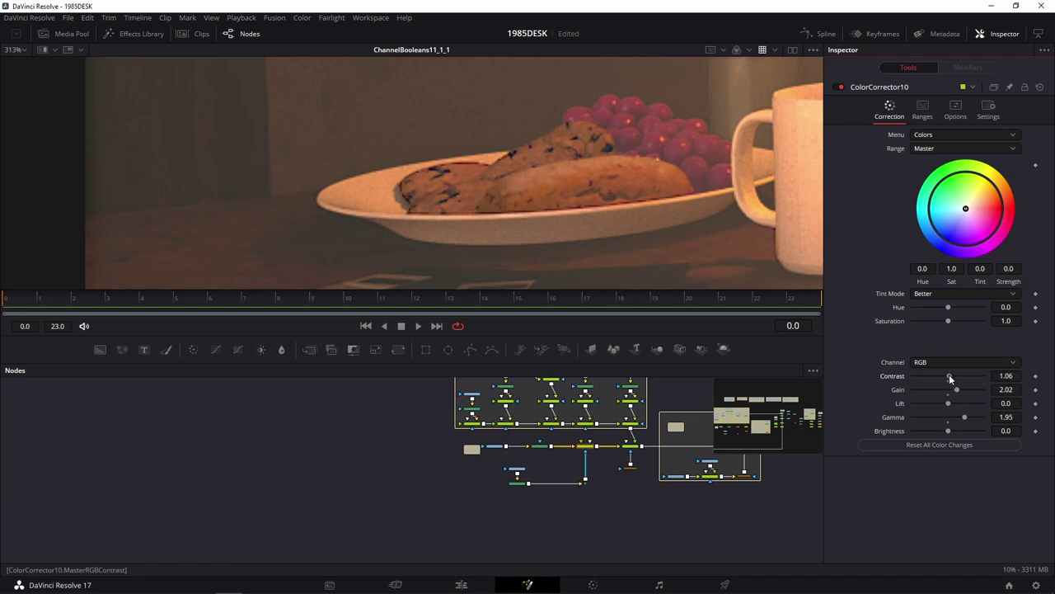
{"action": "double_click", "coordinate": [949, 375]}
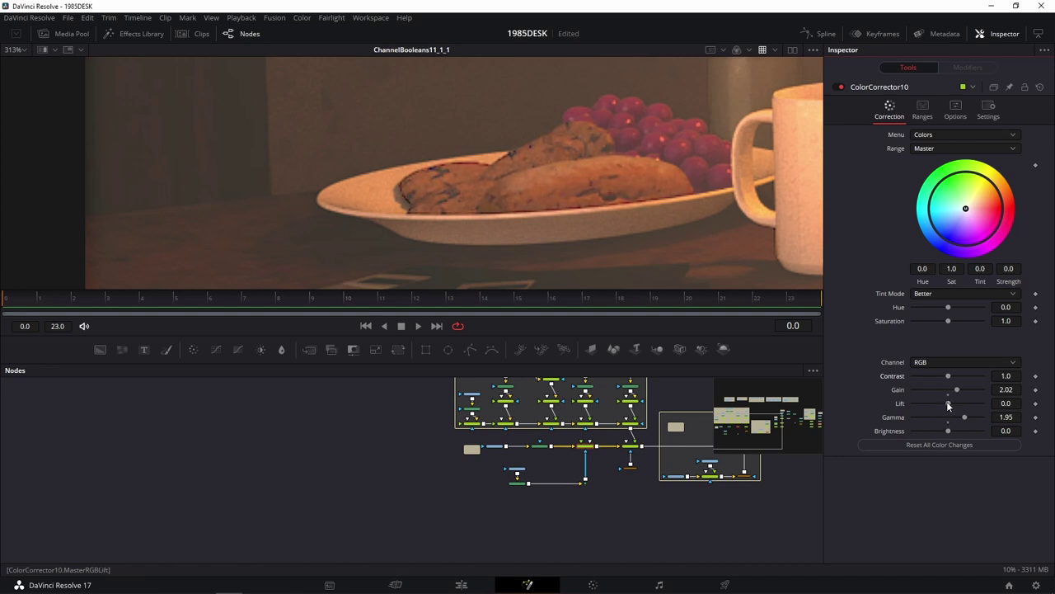
{"action": "left_click_drag", "start_coordinate": [947, 403], "coordinate": [947, 401]}
{"action": "double_click", "coordinate": [947, 401]}
{"action": "left_click_drag", "start_coordinate": [948, 431], "coordinate": [948, 431]}
{"action": "scroll", "coordinate": [538, 186], "scroll_direction": "up", "scroll_amount": 2}
{"action": "scroll", "coordinate": [355, 211], "scroll_direction": "up", "scroll_amount": 4}
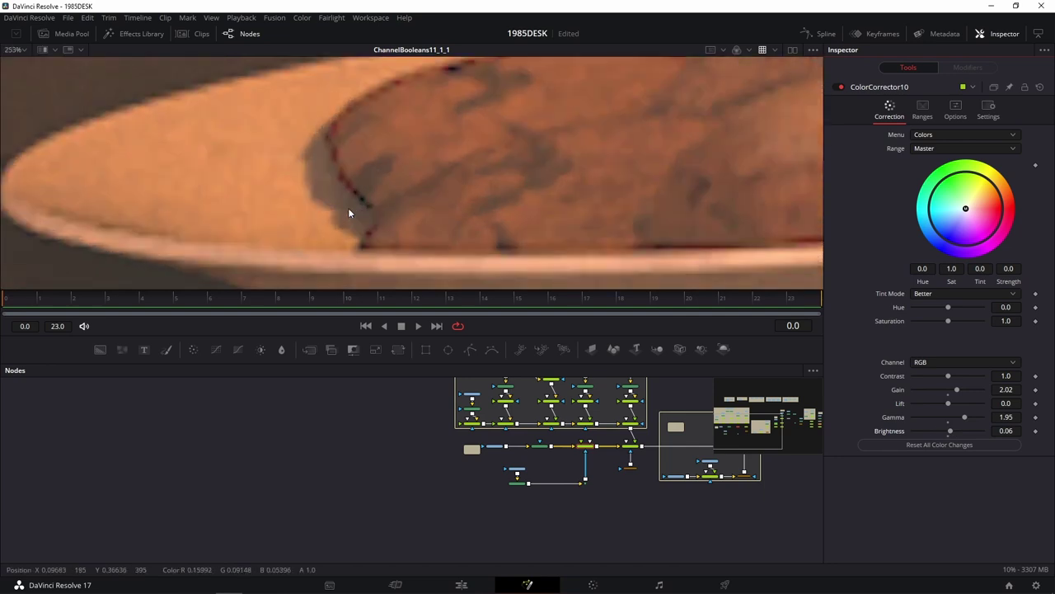
{"action": "scroll", "coordinate": [602, 490], "scroll_direction": "up", "scroll_amount": 5}
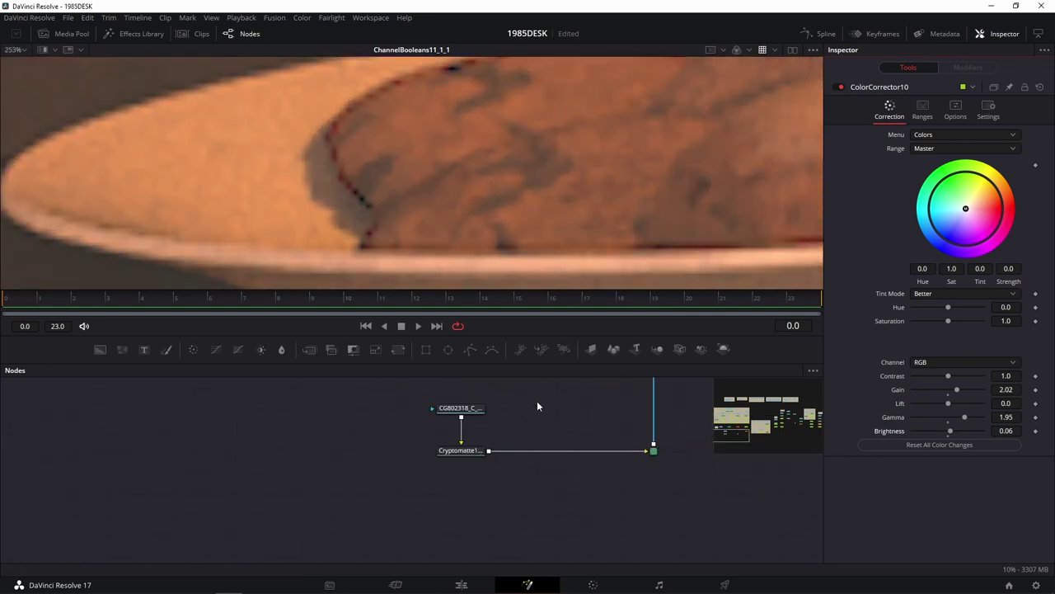
Add an Erode / Dilate node via the 'er' tool search and insert it after Cryptomatte1
{"action": "key", "text": "shift+space"}
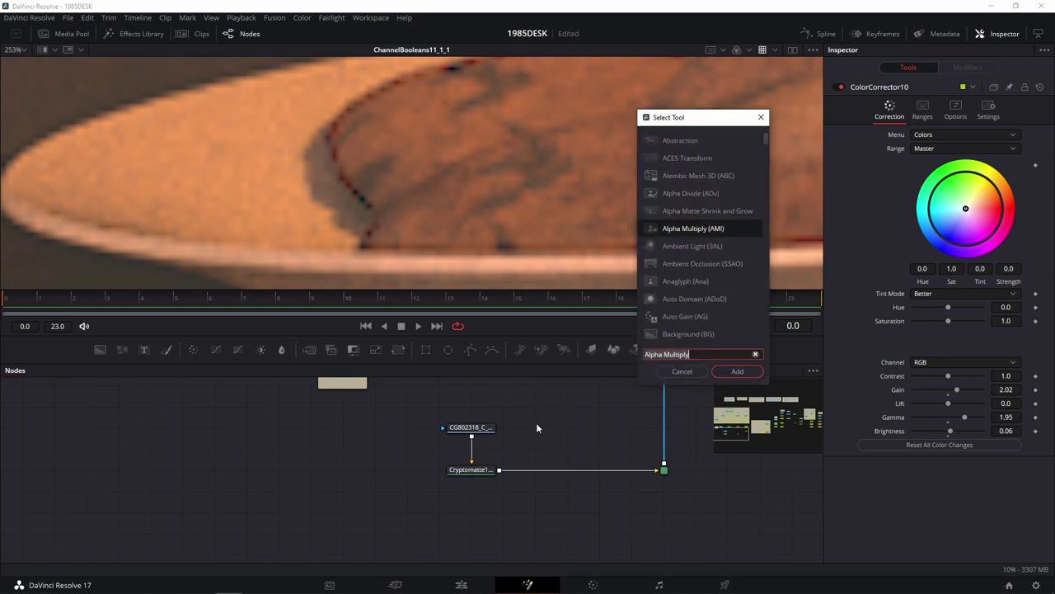
{"action": "type", "text": "er"}
{"action": "left_click", "coordinate": [715, 146]}
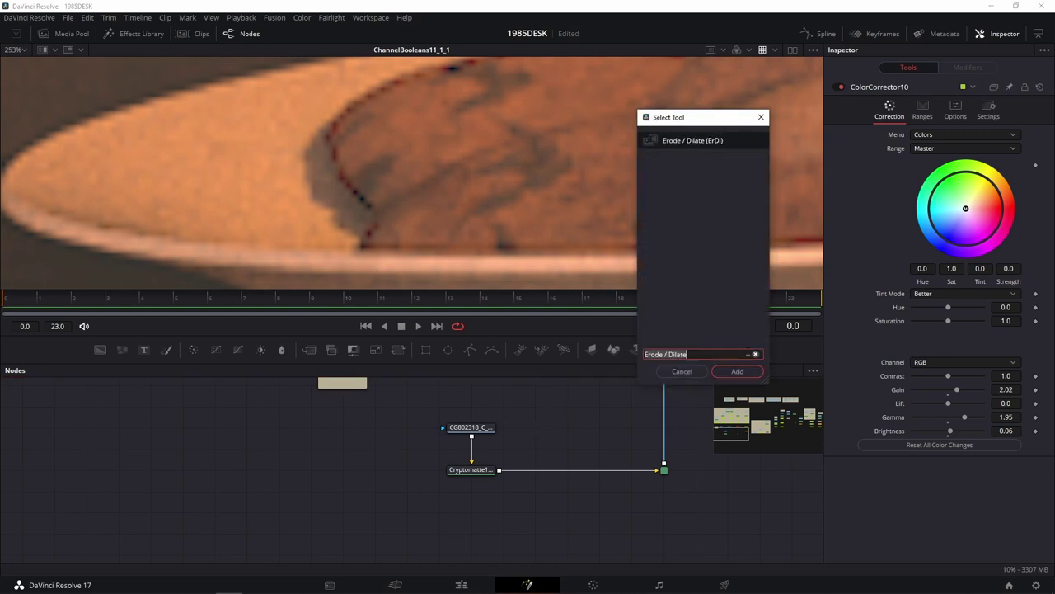
{"action": "left_click", "coordinate": [738, 372]}
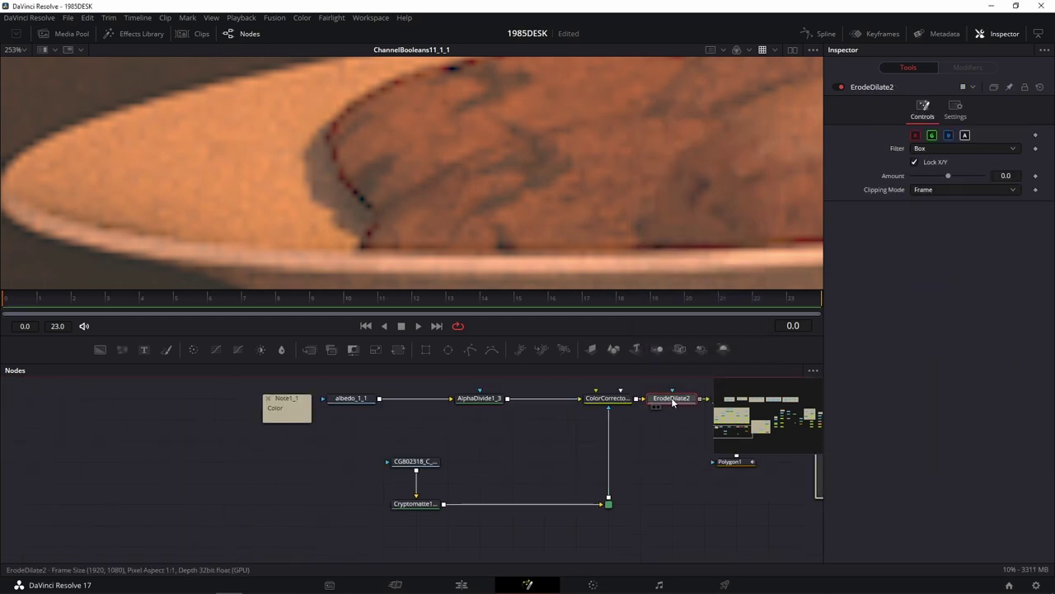
{"action": "left_click_drag", "start_coordinate": [672, 398], "coordinate": [512, 504]}
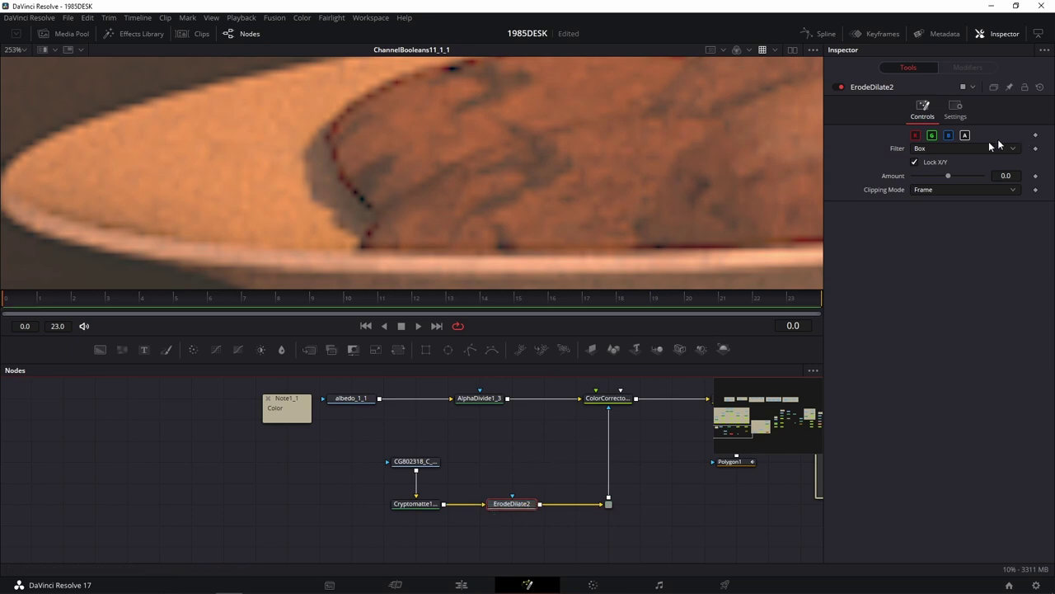
Set ErodeDilate2's Amount to 0.0006 to shrink the cookie matte slightly
{"action": "left_click", "coordinate": [949, 175]}
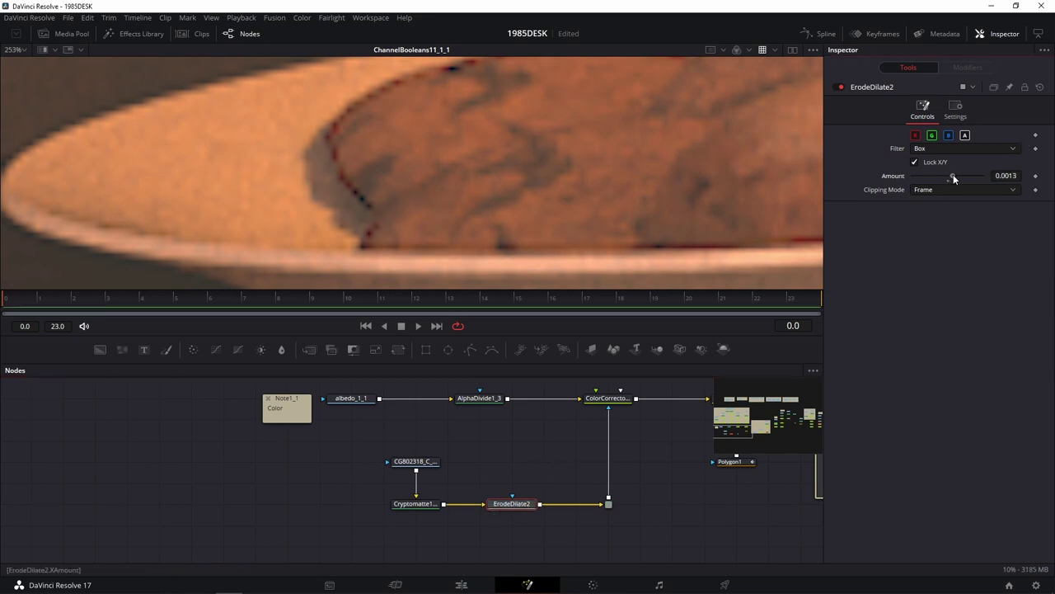
{"action": "left_click_drag", "start_coordinate": [951, 176], "coordinate": [949, 176]}
{"action": "scroll", "coordinate": [652, 157], "scroll_direction": "down", "scroll_amount": 3}
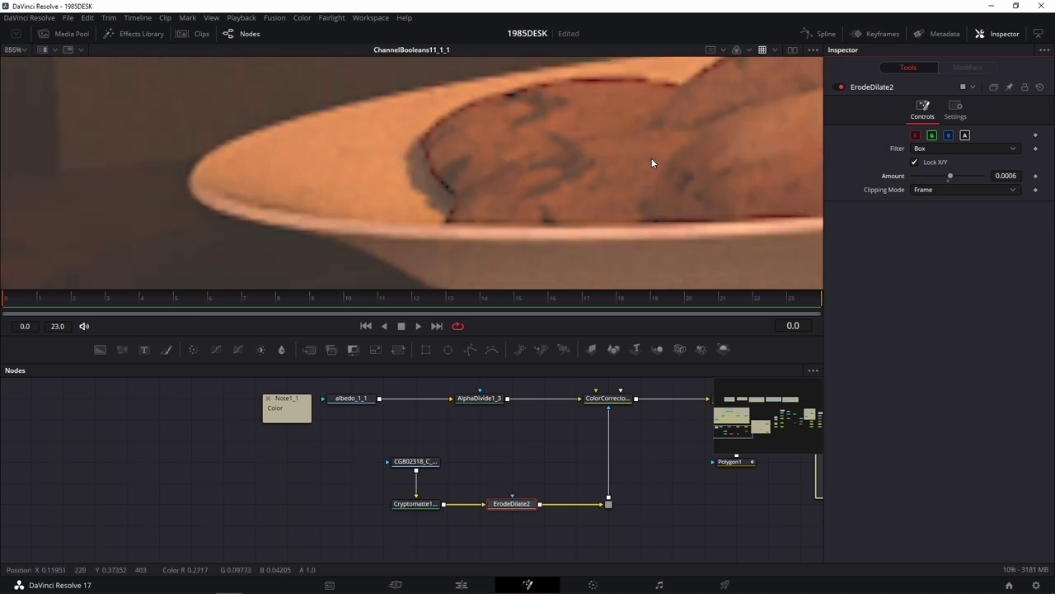
{"action": "scroll", "coordinate": [700, 164], "scroll_direction": "down", "scroll_amount": 2}
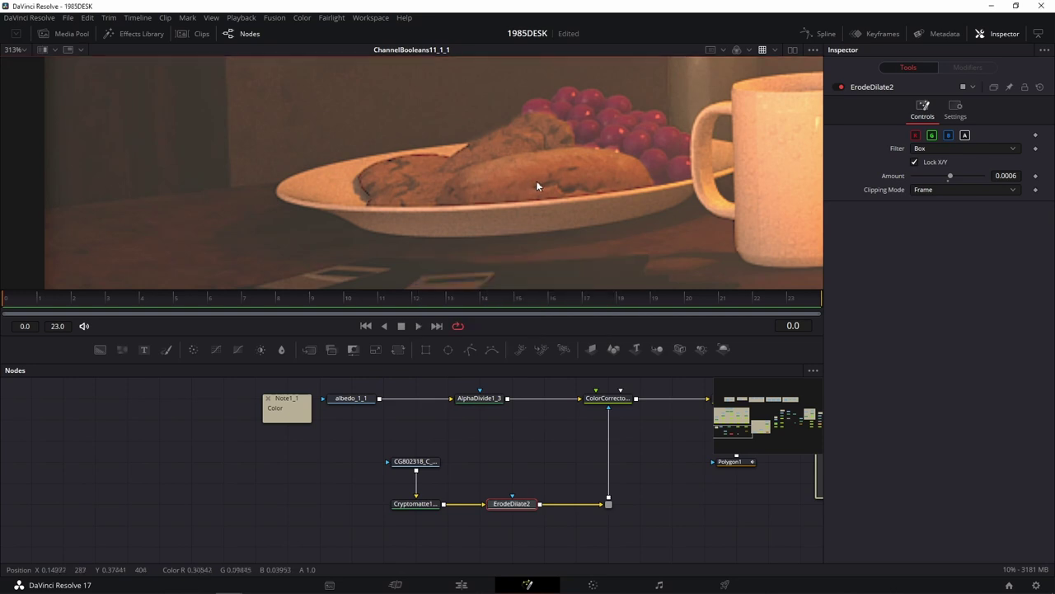
{"action": "scroll", "coordinate": [527, 179], "scroll_direction": "up", "scroll_amount": 2}
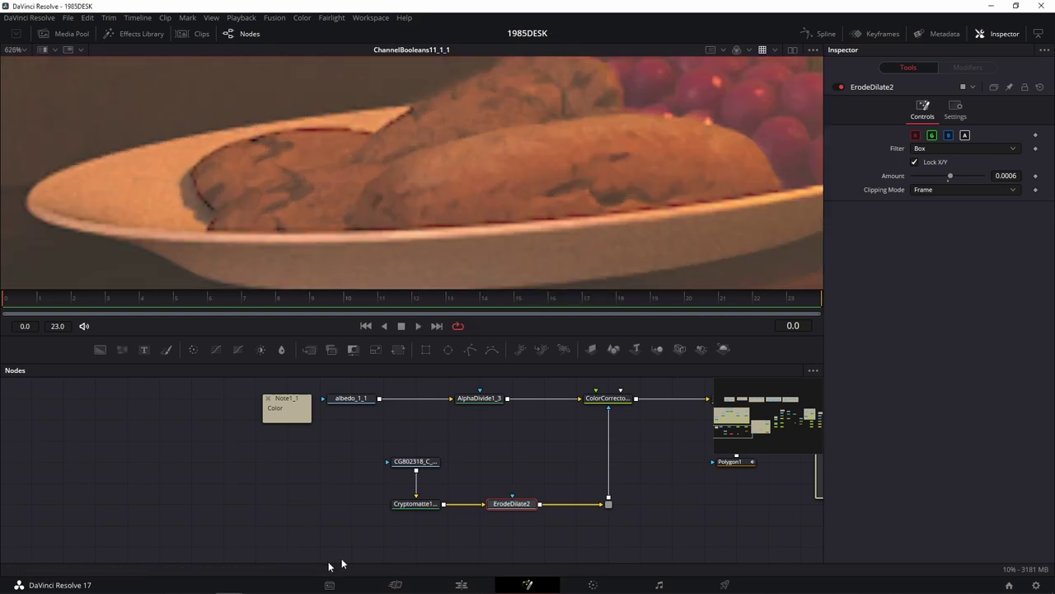
{"action": "left_click", "coordinate": [614, 398]}
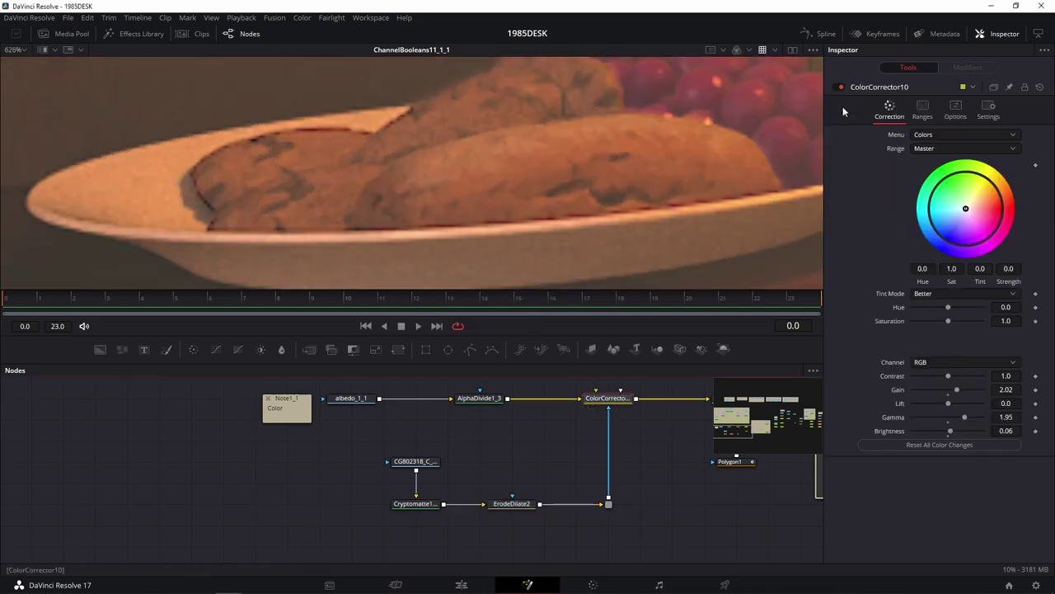
Toggle ColorCorrector10 off and on to compare, then lower its Saturation to 0.72
{"action": "left_click", "coordinate": [839, 88]}
{"action": "left_click", "coordinate": [839, 87]}
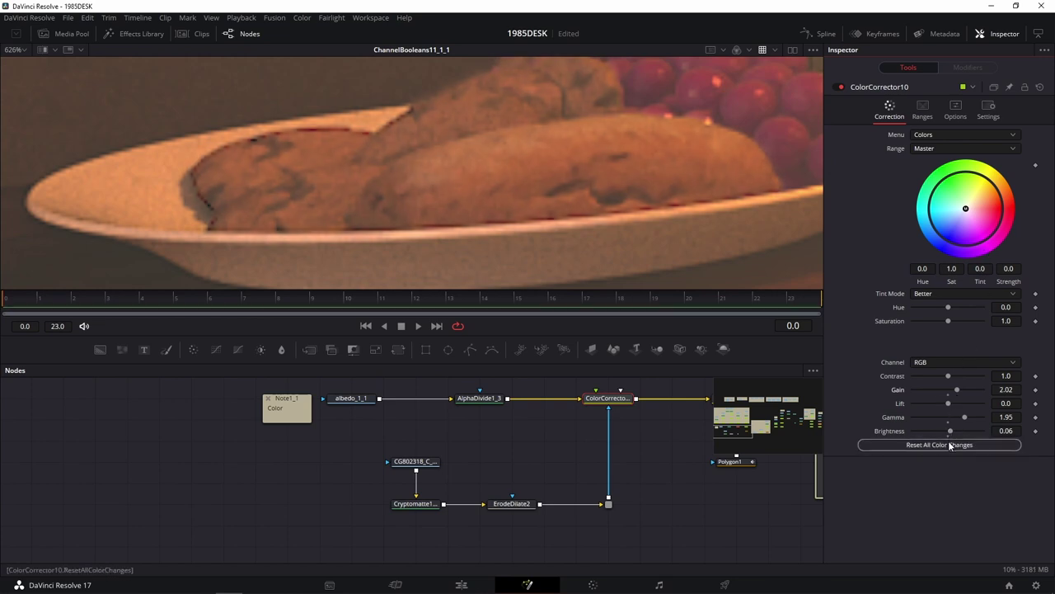
{"action": "left_click", "coordinate": [840, 87]}
{"action": "left_click", "coordinate": [840, 86]}
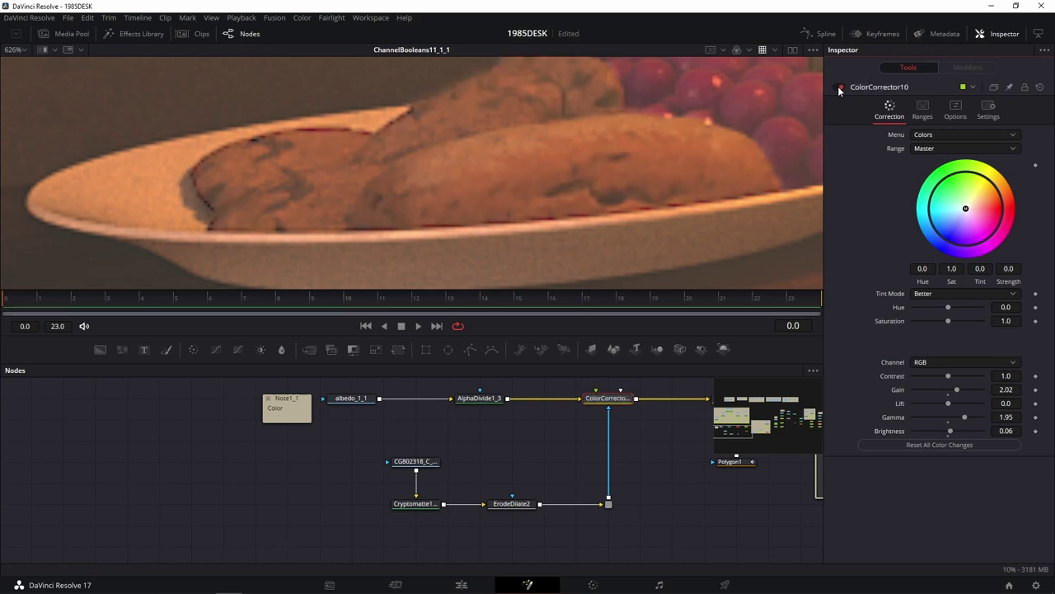
{"action": "left_click", "coordinate": [840, 86]}
{"action": "left_click", "coordinate": [839, 87]}
{"action": "left_click_drag", "start_coordinate": [948, 307], "coordinate": [937, 320]}
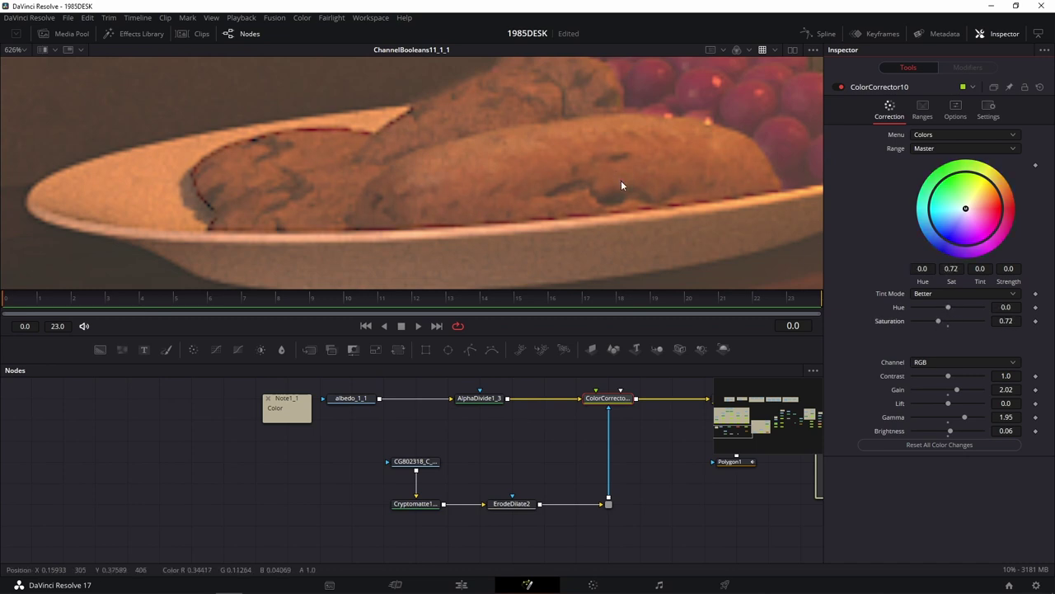
{"action": "scroll", "coordinate": [620, 180], "scroll_direction": "down", "scroll_amount": 3}
Zoom the viewer out and drop Brightness to 0.02, toggling the correction to compare
{"action": "scroll", "coordinate": [650, 198], "scroll_direction": "down", "scroll_amount": 2}
{"action": "scroll", "coordinate": [617, 213], "scroll_direction": "down", "scroll_amount": 1}
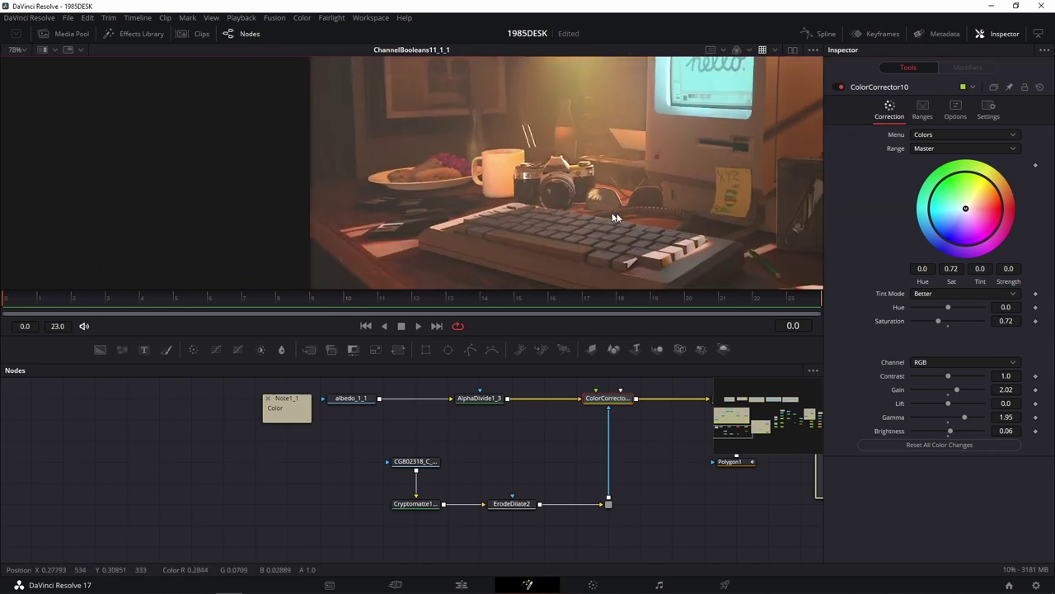
{"action": "scroll", "coordinate": [616, 212], "scroll_direction": "down", "scroll_amount": 1}
{"action": "scroll", "coordinate": [608, 209], "scroll_direction": "down", "scroll_amount": 1}
{"action": "scroll", "coordinate": [608, 208], "scroll_direction": "down", "scroll_amount": 1}
{"action": "scroll", "coordinate": [608, 208], "scroll_direction": "up", "scroll_amount": 1}
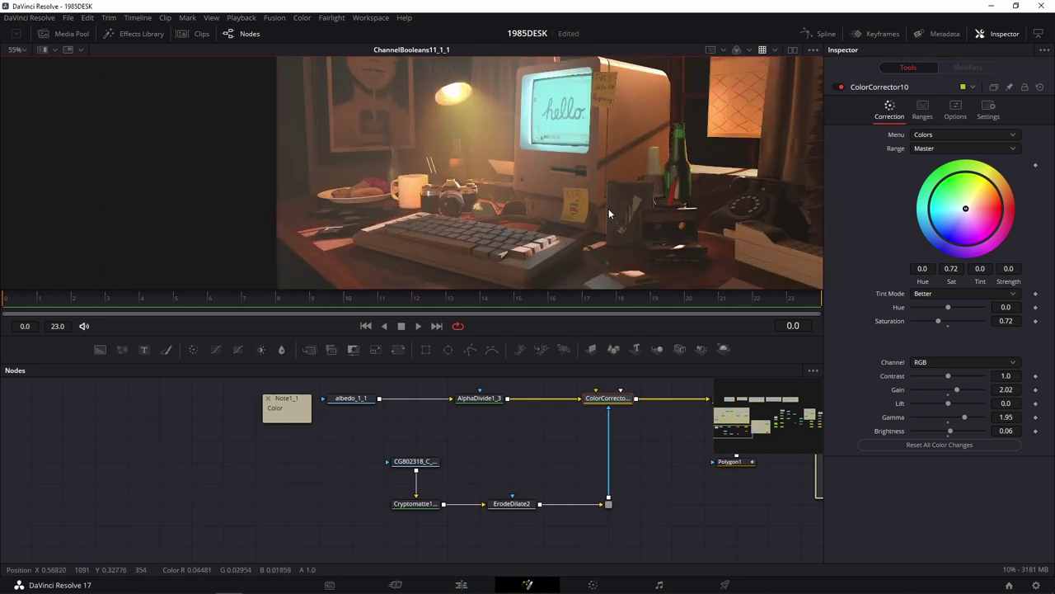
{"action": "scroll", "coordinate": [608, 208], "scroll_direction": "up", "scroll_amount": 3}
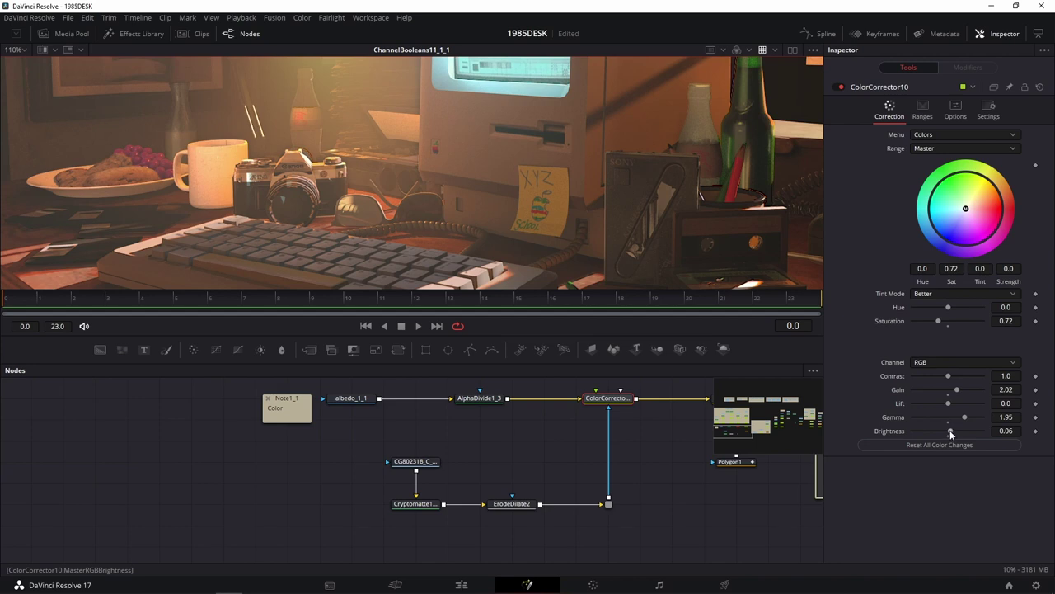
{"action": "left_click_drag", "start_coordinate": [950, 432], "coordinate": [948, 432]}
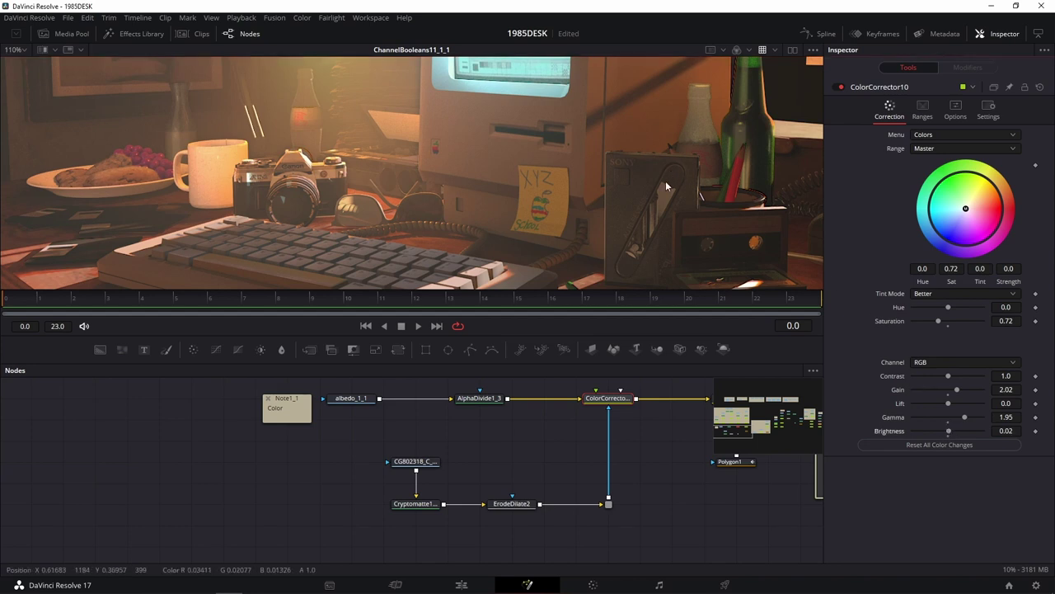
{"action": "left_click", "coordinate": [837, 87]}
{"action": "left_click", "coordinate": [837, 87]}
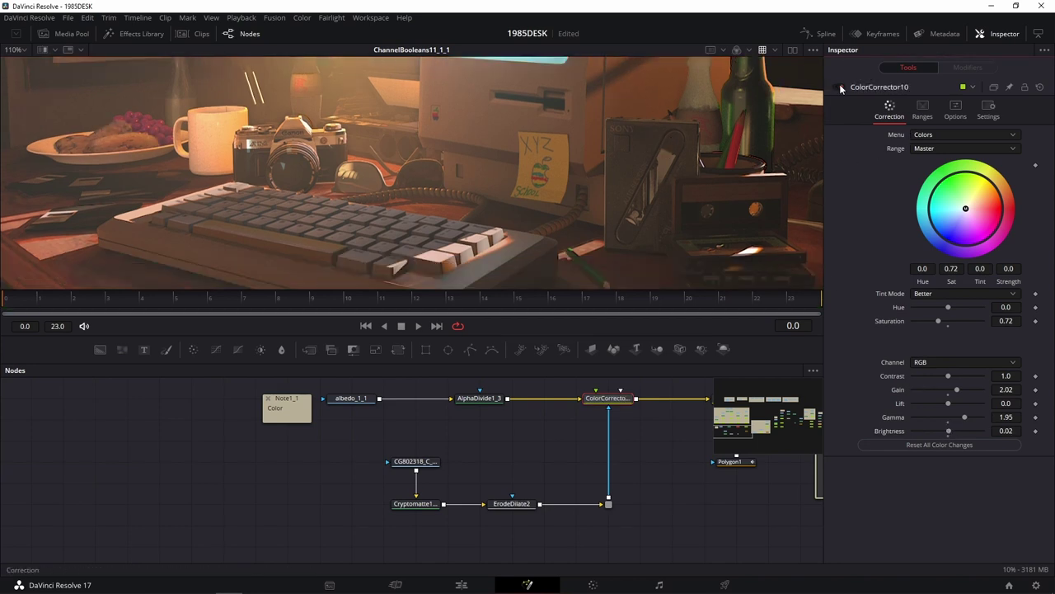
{"action": "left_click", "coordinate": [837, 86]}
{"action": "scroll", "coordinate": [626, 169], "scroll_direction": "down", "scroll_amount": 4}
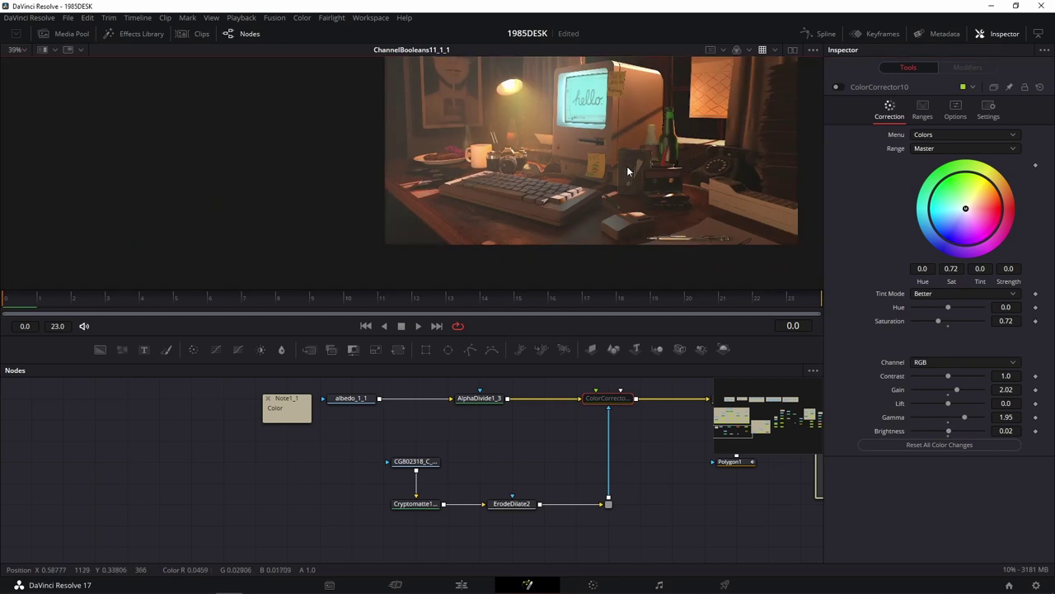
{"action": "left_click", "coordinate": [836, 86]}
Lower Gamma to 1.63 and fit the full frame to compare with and without correction
{"action": "scroll", "coordinate": [634, 203], "scroll_direction": "up", "scroll_amount": 3}
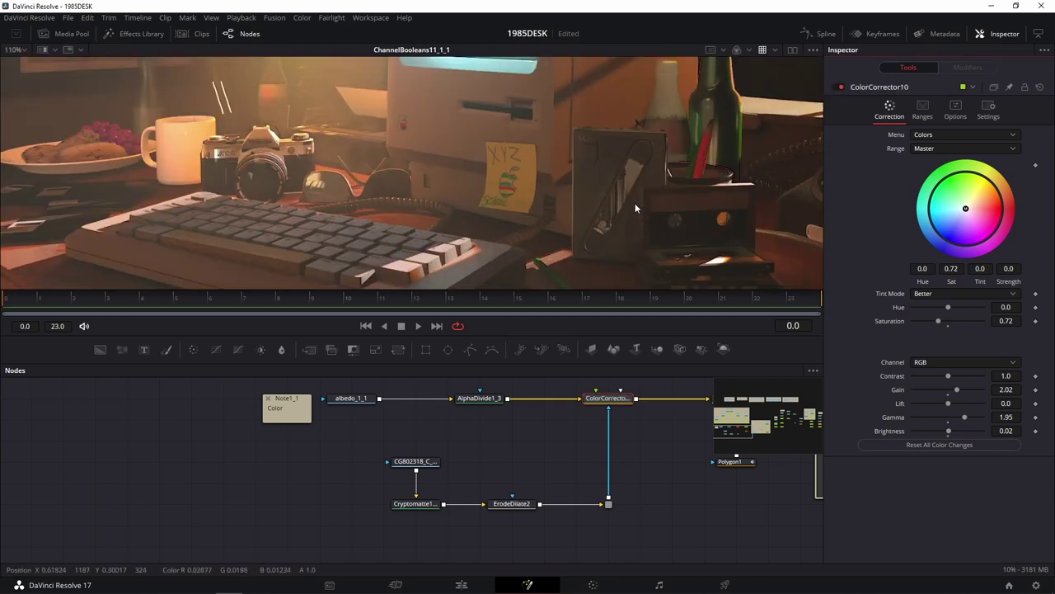
{"action": "scroll", "coordinate": [674, 224], "scroll_direction": "up", "scroll_amount": 1}
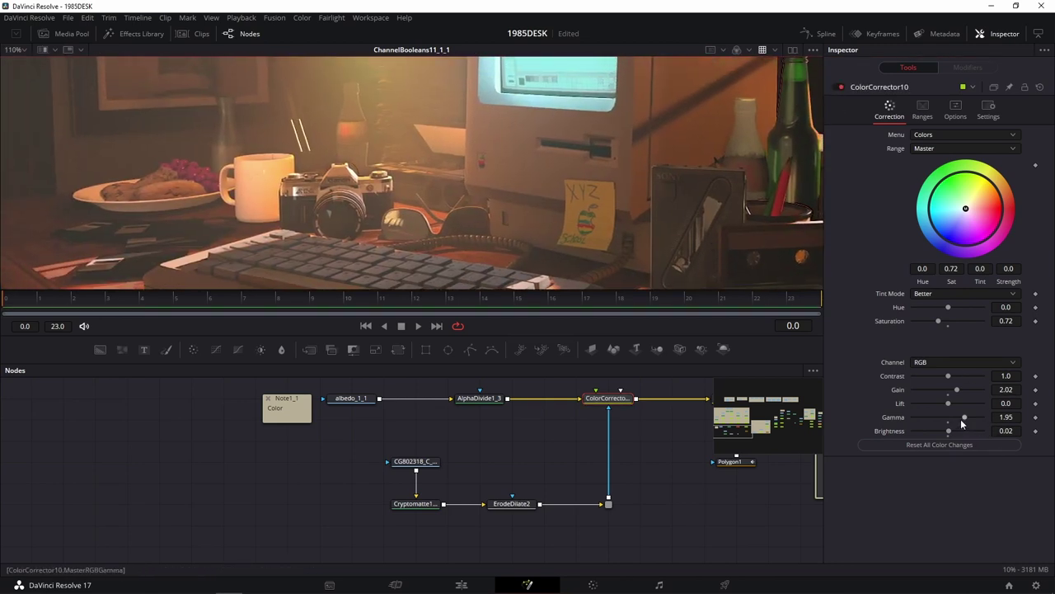
{"action": "left_click_drag", "start_coordinate": [965, 422], "coordinate": [959, 421]}
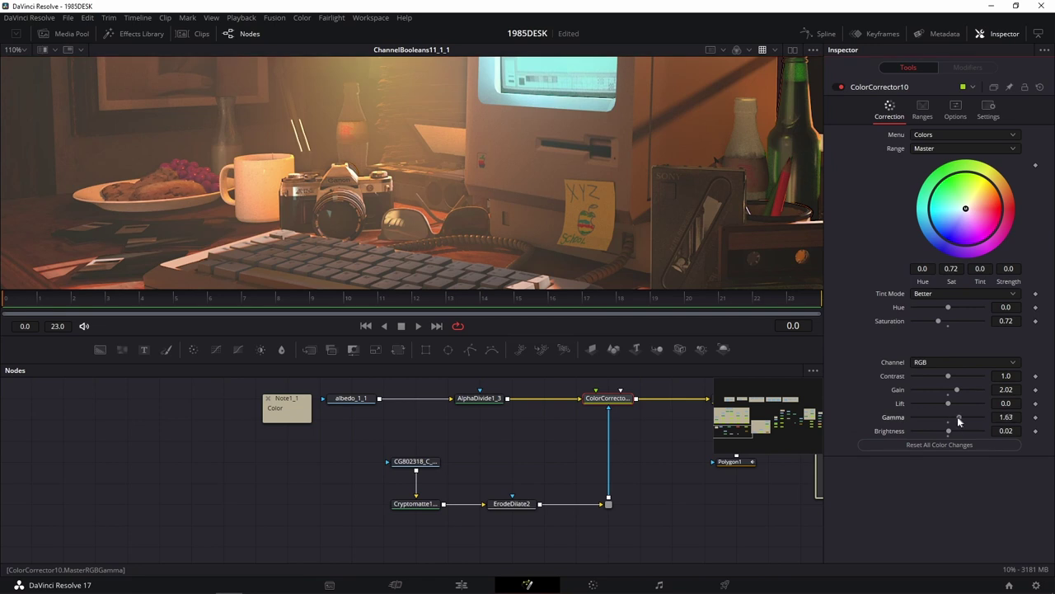
{"action": "key", "text": "ctrl+f"}
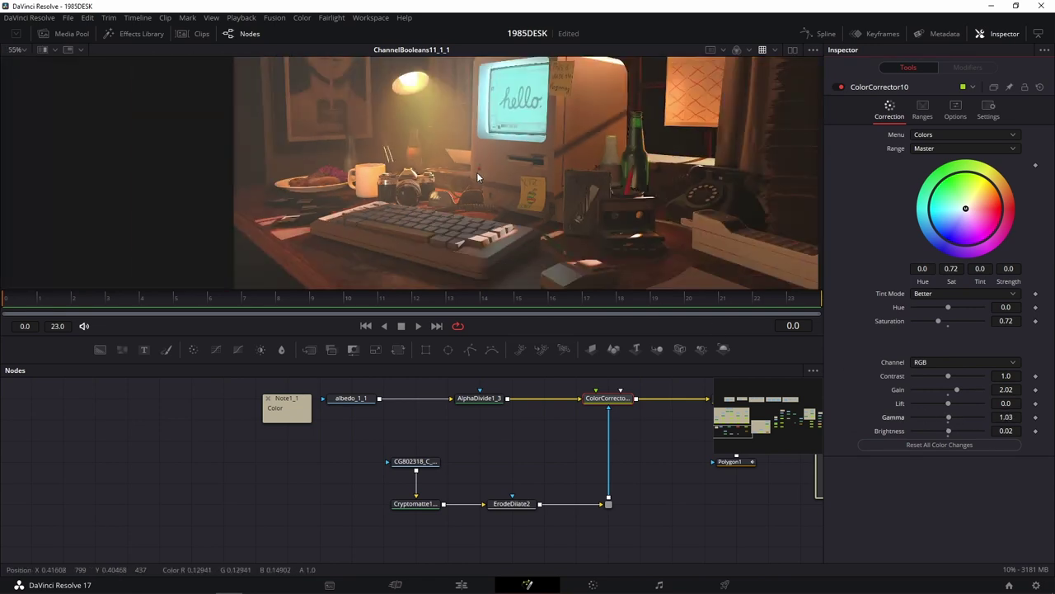
{"action": "left_click", "coordinate": [837, 87]}
{"action": "left_click", "coordinate": [838, 86]}
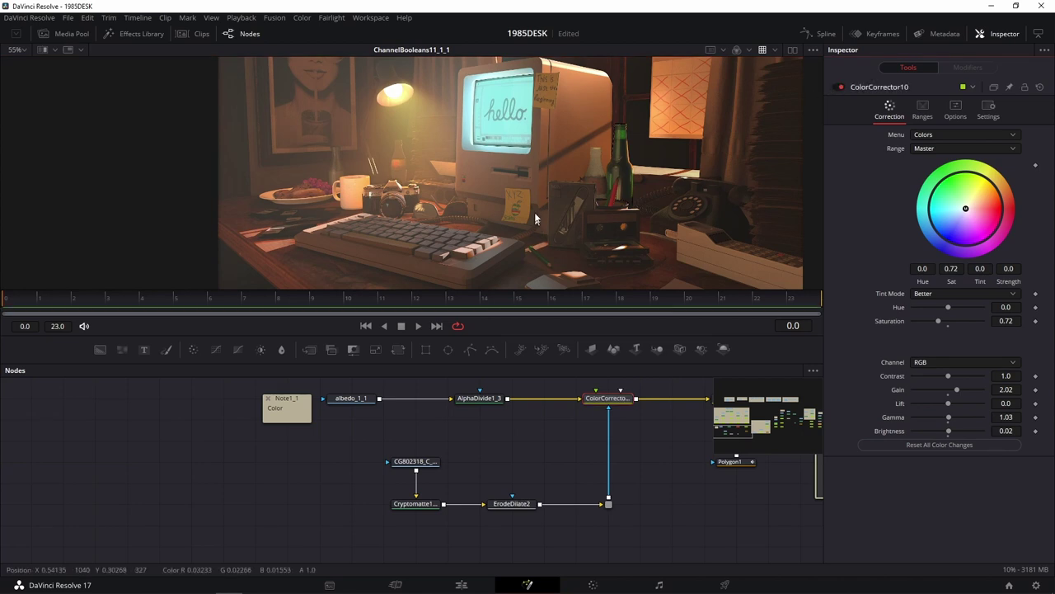
{"action": "scroll", "coordinate": [536, 203], "scroll_direction": "up", "scroll_amount": 2}
{"action": "scroll", "coordinate": [535, 203], "scroll_direction": "down", "scroll_amount": 1}
{"action": "scroll", "coordinate": [536, 203], "scroll_direction": "down", "scroll_amount": 2}
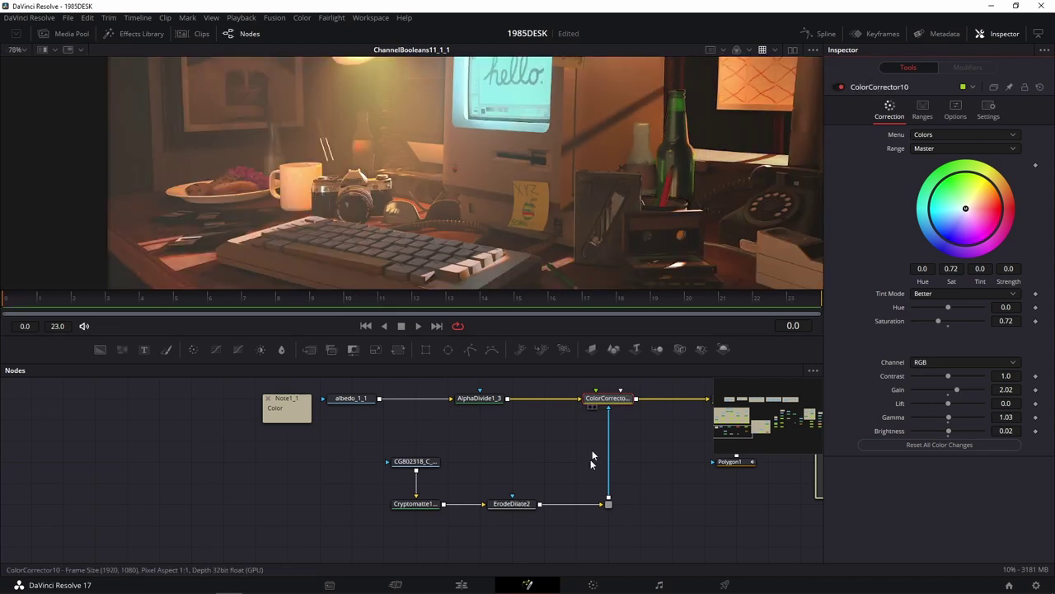